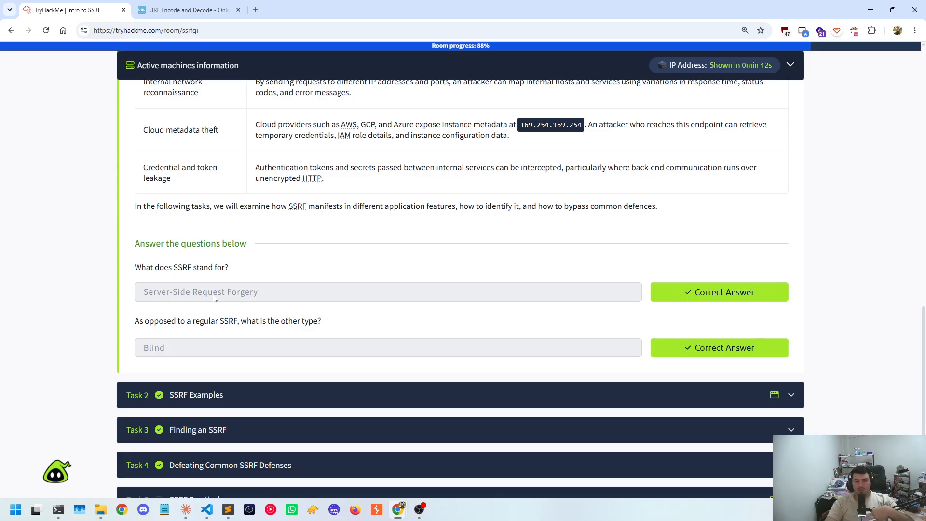
Review the Task 1 introduction to SSRF and its table of types, Regular and Blind
scroll(110, 237, "up", 7)
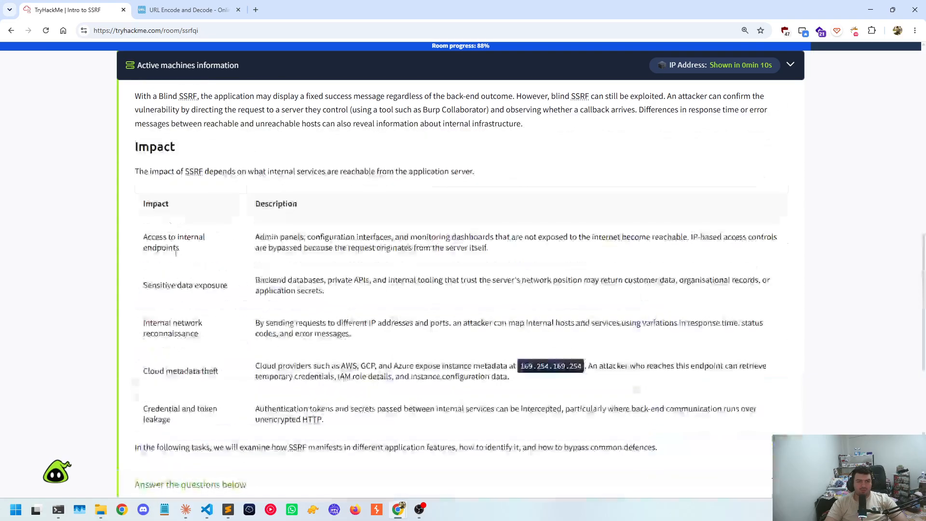
scroll(110, 237, "up", 7)
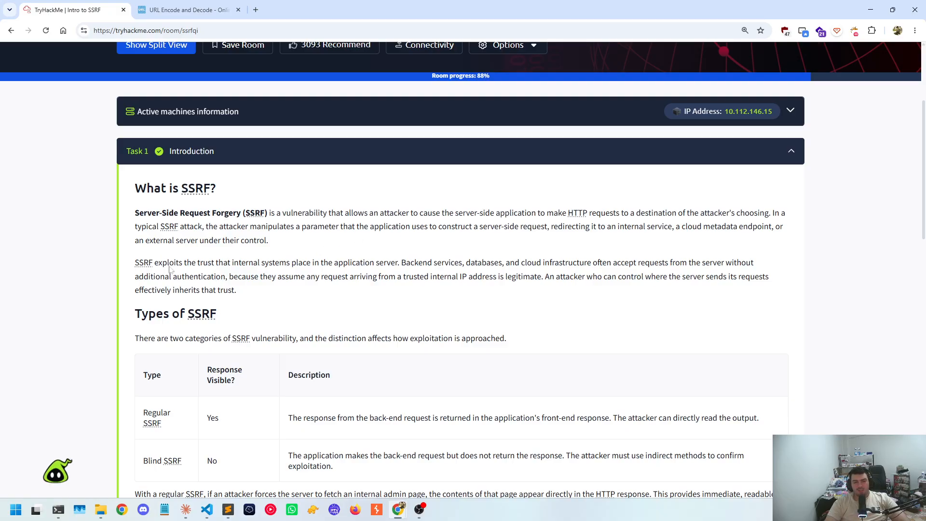
scroll(189, 201, "down", 7)
scroll(188, 202, "up", 3)
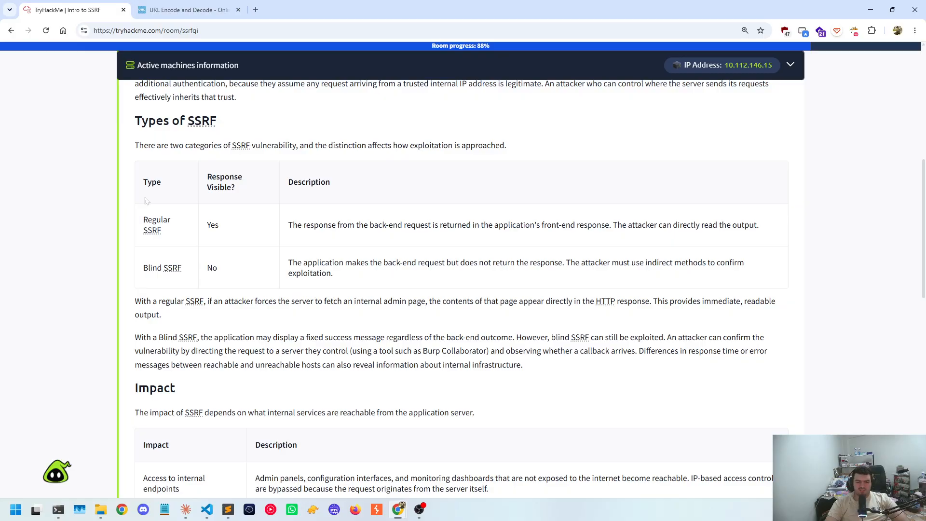
left_click_drag(168, 122, 270, 120)
left_click(271, 120)
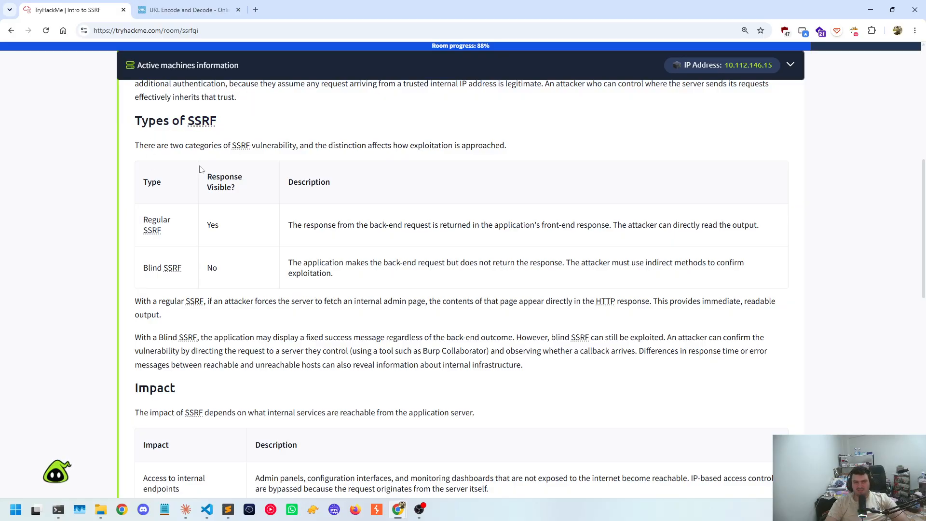
double_click(155, 220)
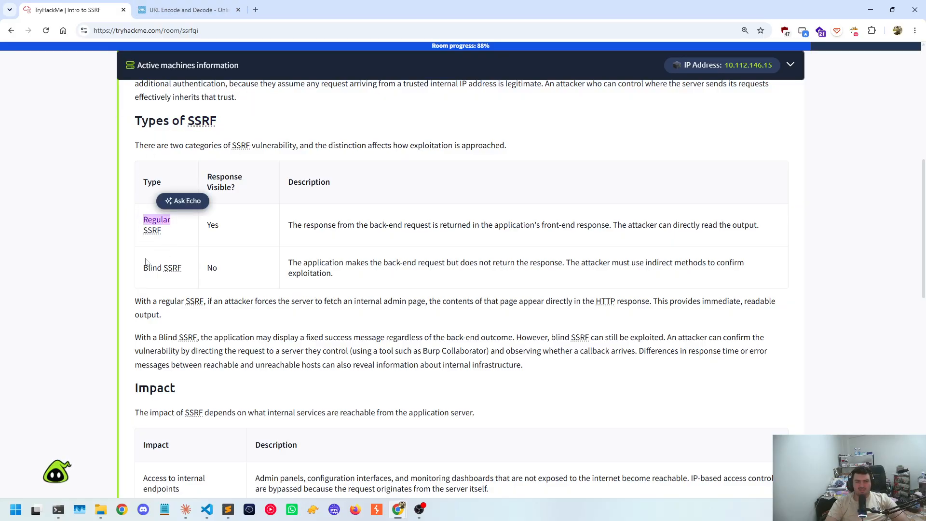
double_click(152, 268)
scroll(349, 311, "down", 3)
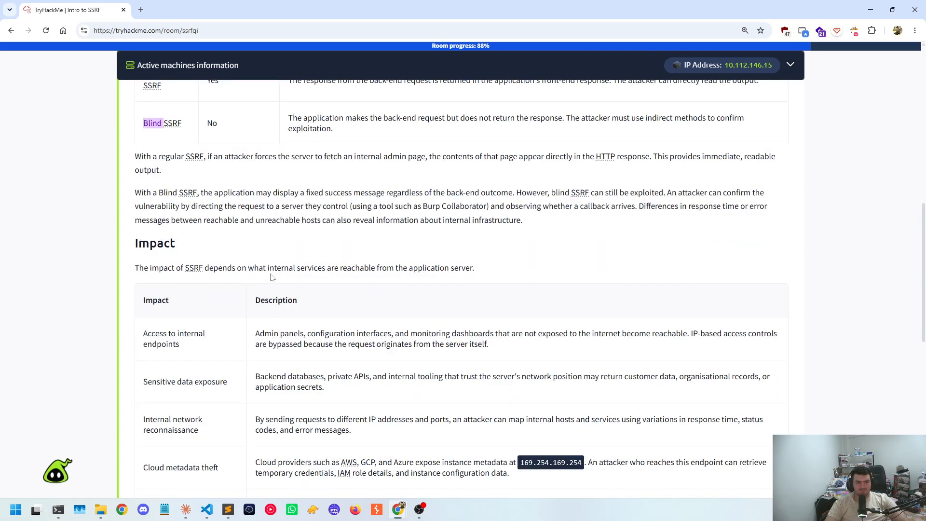
Read the Impact table's categories from internal endpoint access to credential leakage, continuing to the first Task 1 question
scroll(142, 274, "down", 2)
left_click_drag(126, 166, 204, 171)
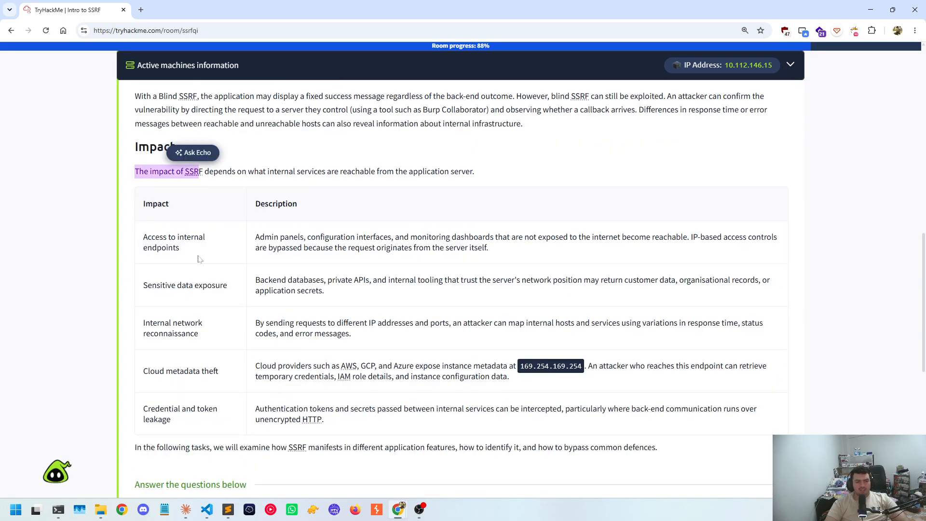
left_click_drag(147, 237, 195, 252)
scroll(196, 252, "down", 1)
left_click(159, 203)
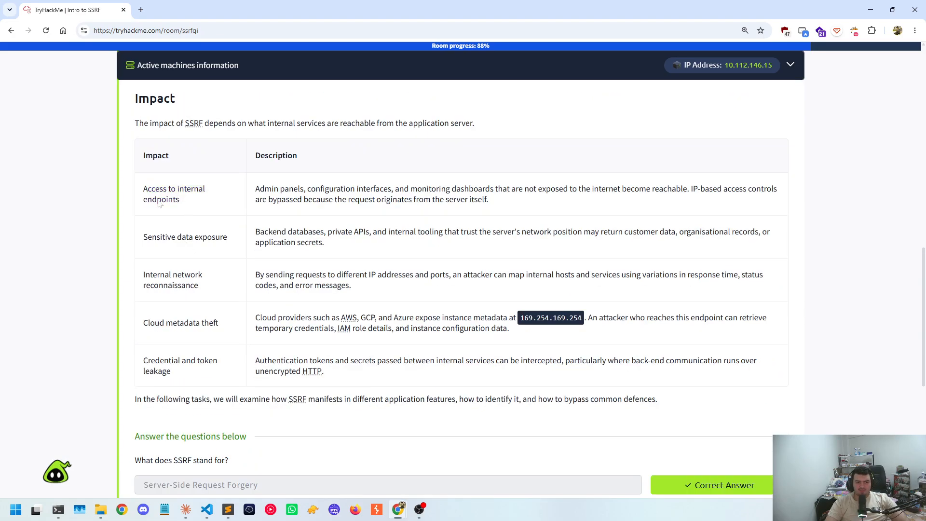
scroll(129, 244, "down", 1)
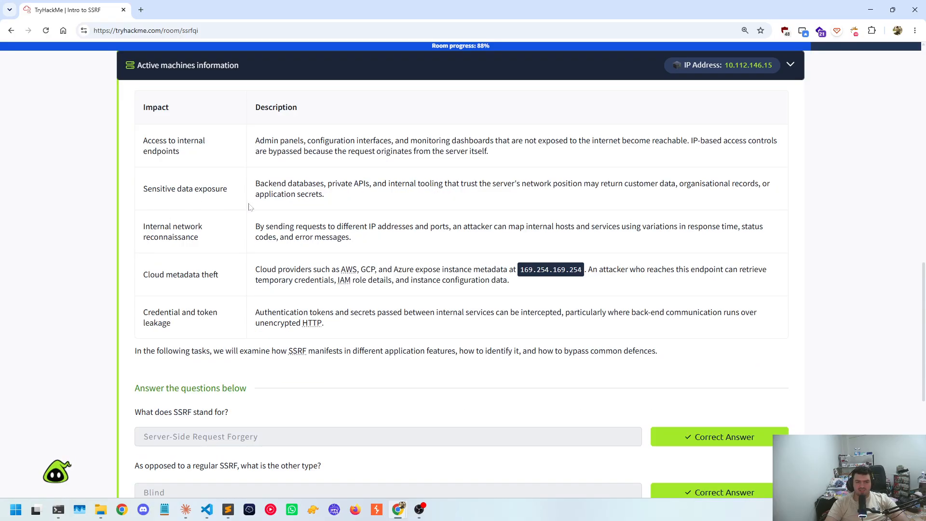
left_click_drag(130, 235, 218, 242)
left_click(220, 243)
left_click_drag(142, 275, 221, 277)
left_click(199, 309)
left_click_drag(148, 312, 171, 323)
scroll(155, 269, "down", 2)
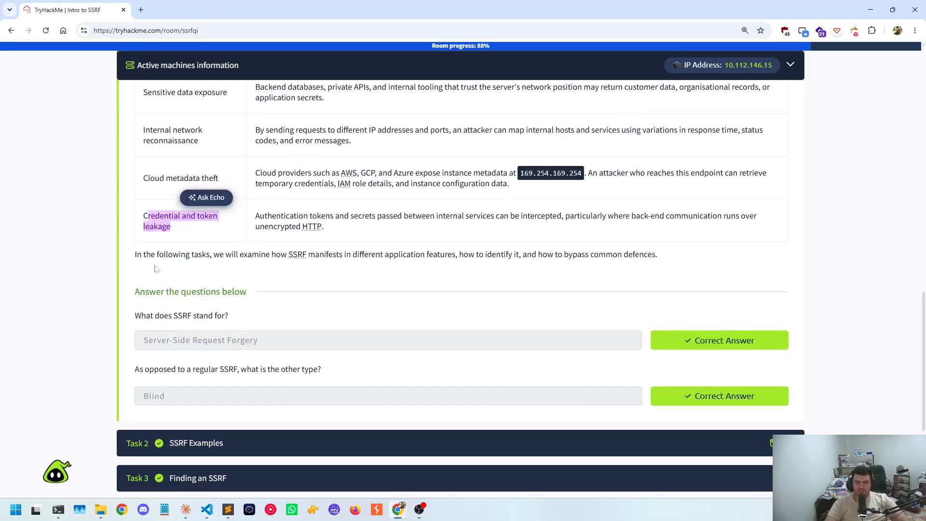
left_click(163, 299)
left_click_drag(229, 318, 106, 318)
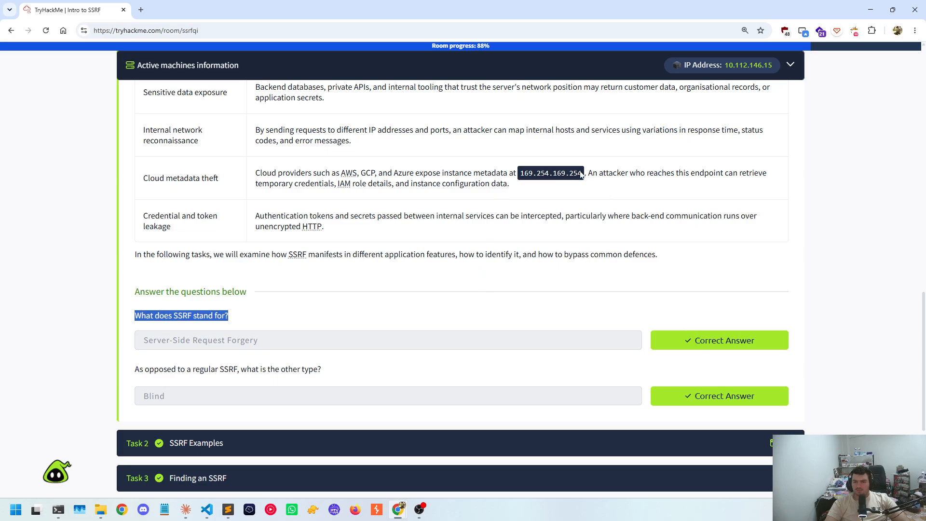
Copy the cloud metadata address 169.254.169.254 from the Cloud metadata theft row of the Impact table
left_click_drag(581, 174, 522, 177)
right_click(545, 176)
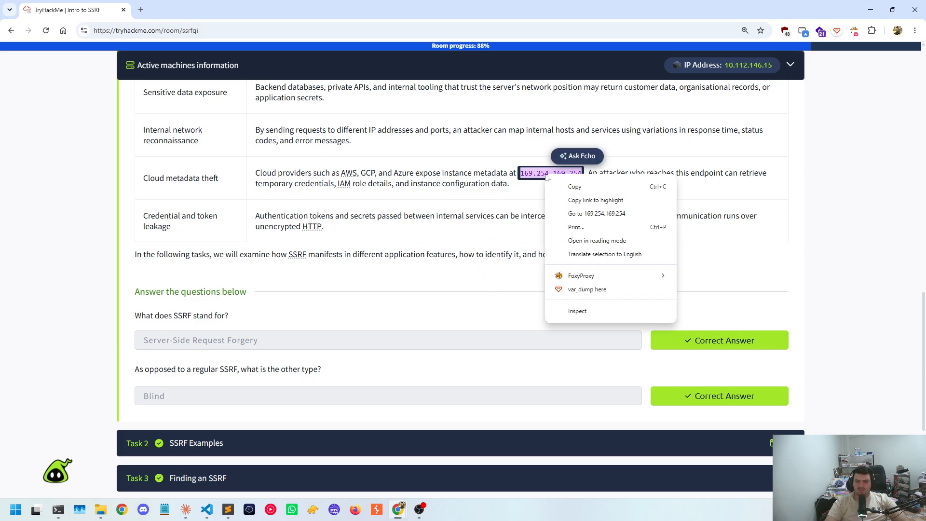
left_click(559, 186)
left_click(458, 200)
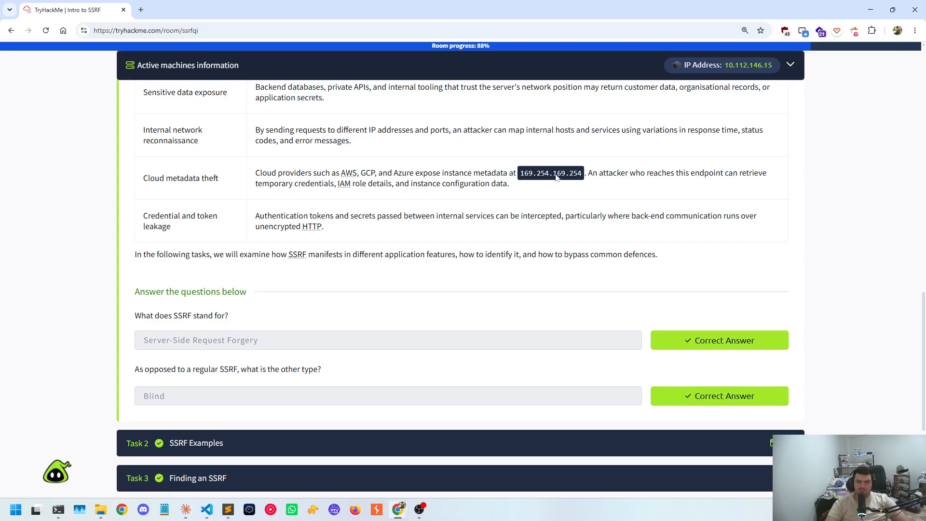
left_click_drag(582, 176, 521, 175)
right_click(535, 177)
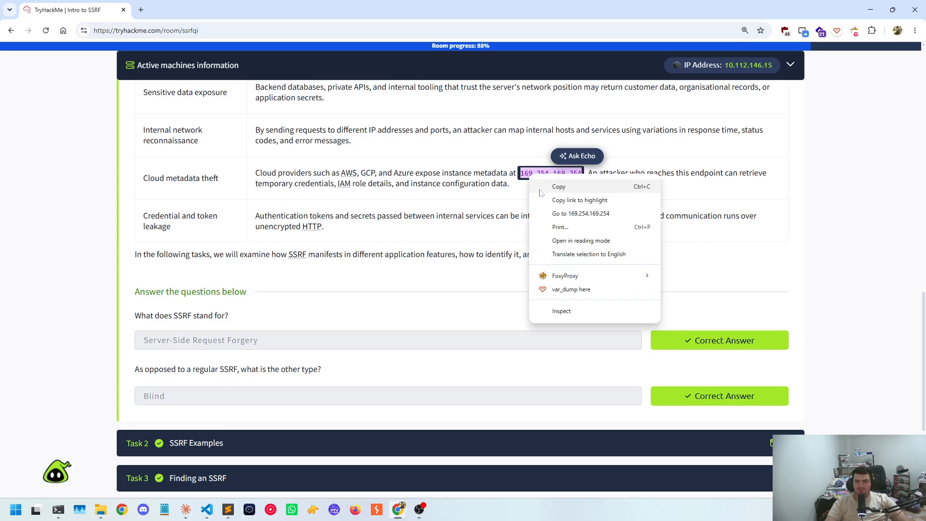
left_click(541, 188)
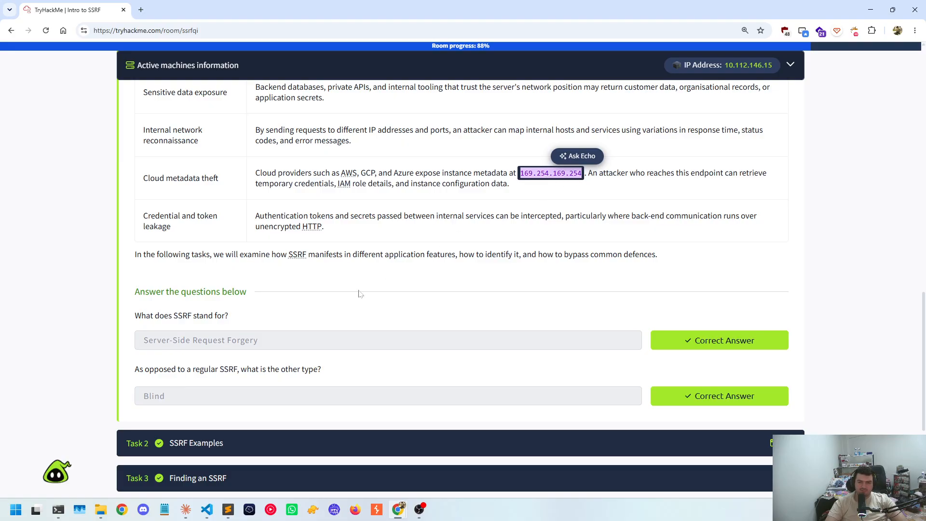
left_click(414, 276)
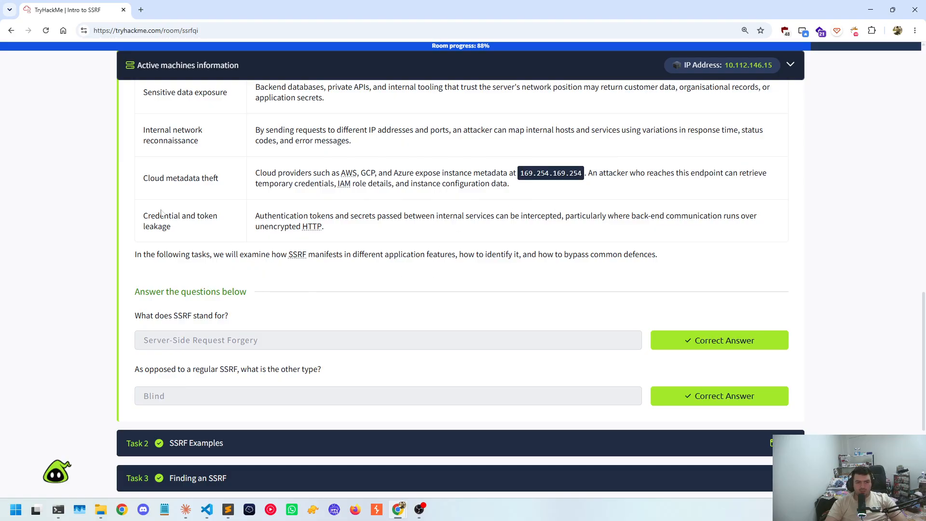
Review the two Task 1 questions on SSRF's meaning and its other type, checking them against the types table
left_click_drag(144, 217, 205, 241)
left_click(376, 267)
scroll(261, 311, "down", 2)
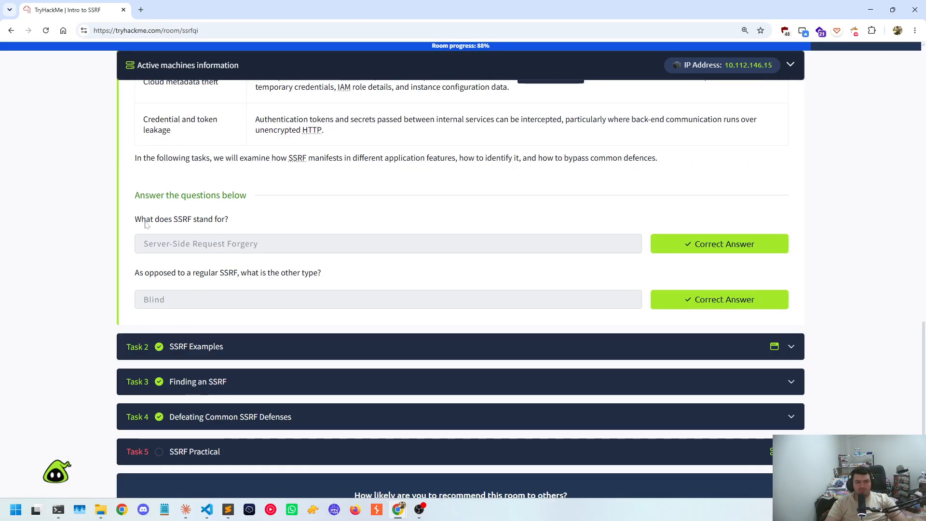
left_click_drag(137, 225, 230, 224)
left_click(229, 225)
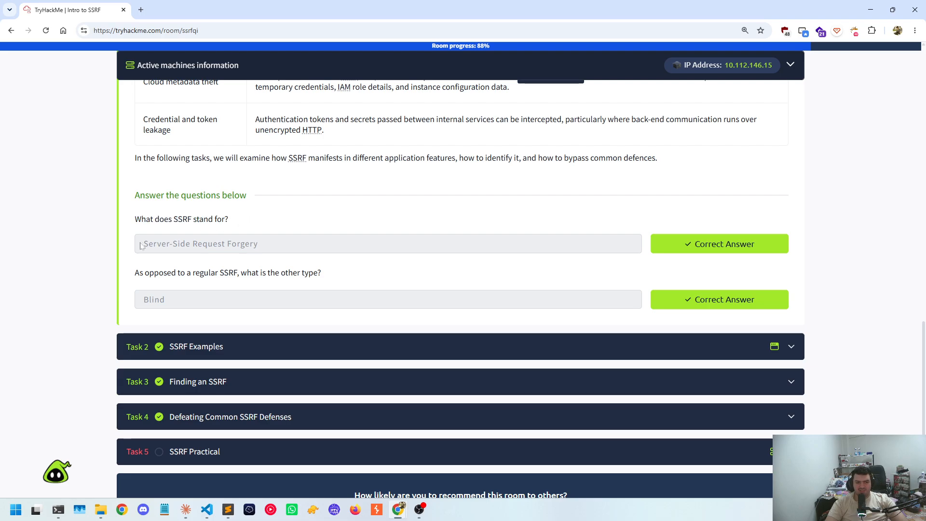
left_click_drag(140, 246, 156, 307)
left_click_drag(129, 274, 337, 272)
left_click(327, 277)
left_click_drag(256, 279, 304, 306)
scroll(258, 261, "up", 9)
scroll(253, 325, "down", 12)
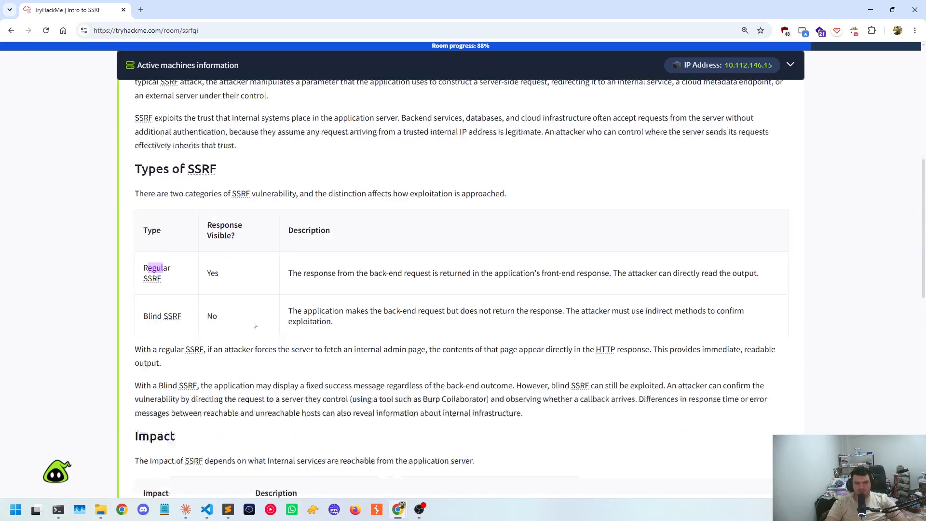
Open the interactive site of Task 2, SSRF Examples, and find the task's flag question
left_click(220, 356)
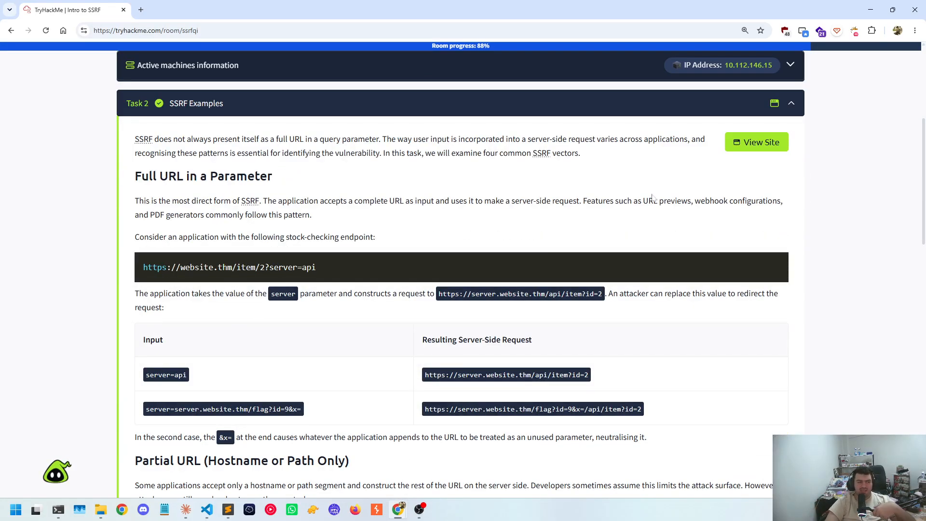
left_click(746, 144)
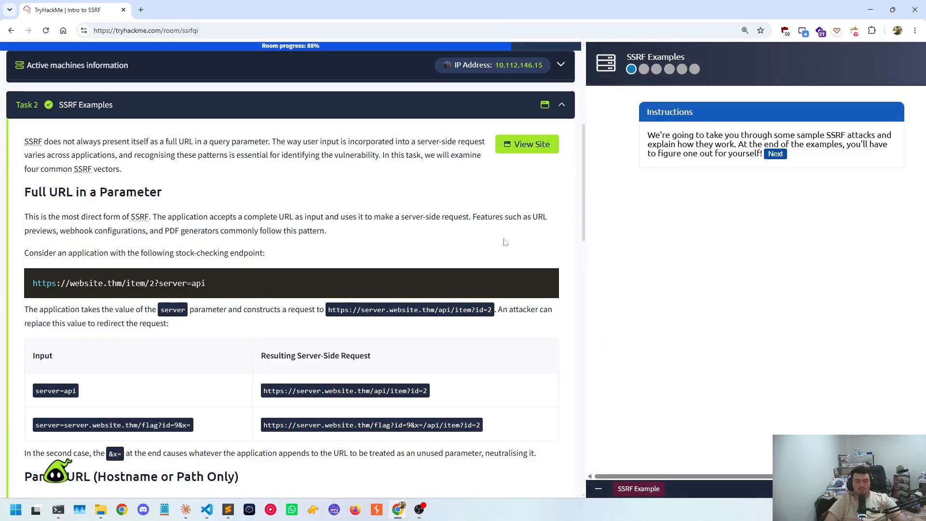
scroll(424, 193, "down", 10)
scroll(304, 225, "down", 5)
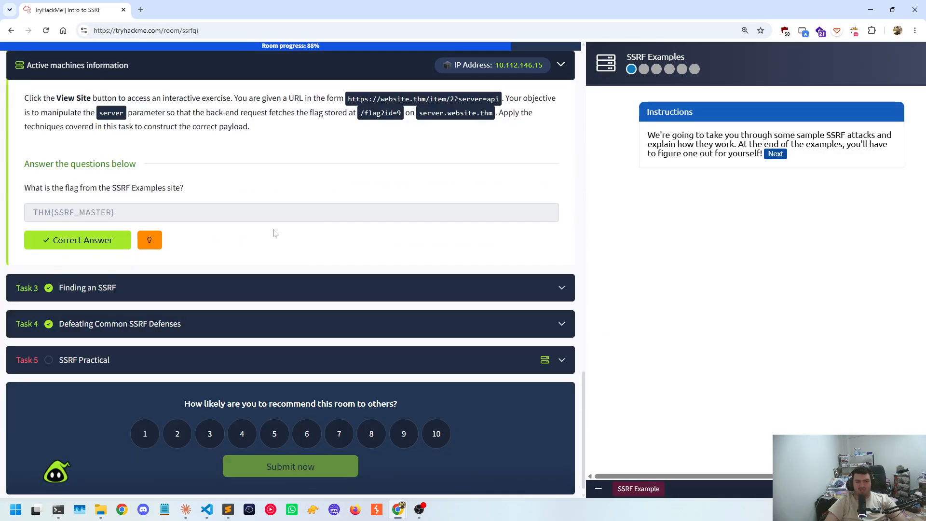
scroll(273, 234, "up", 2)
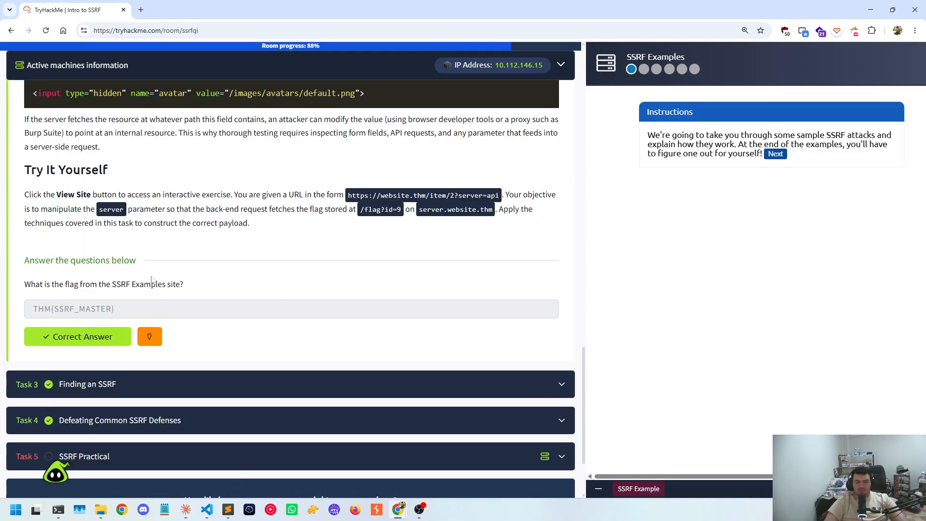
triple_click(35, 309)
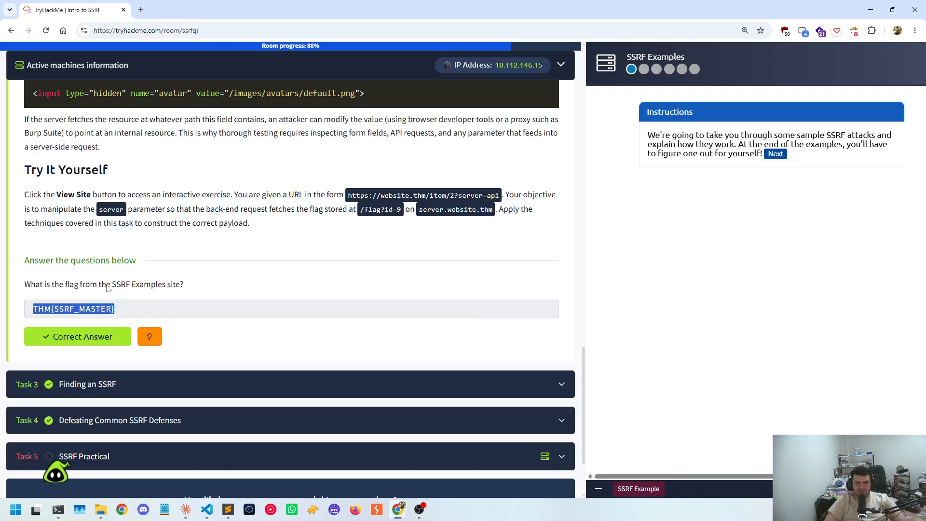
Advance through the SSRF Examples walkthrough to its final hands-on exercise with the mock browser
left_click(775, 154)
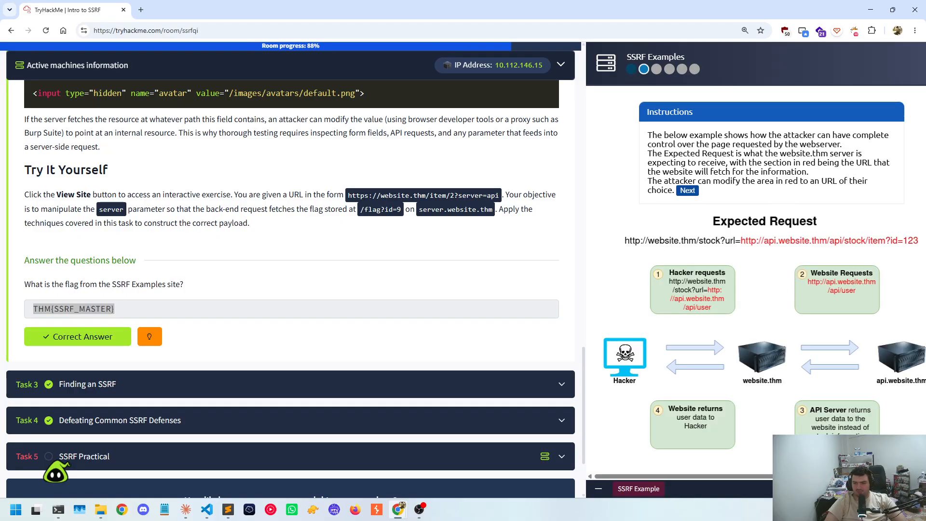
left_click(690, 191)
left_click(651, 182)
left_click(823, 173)
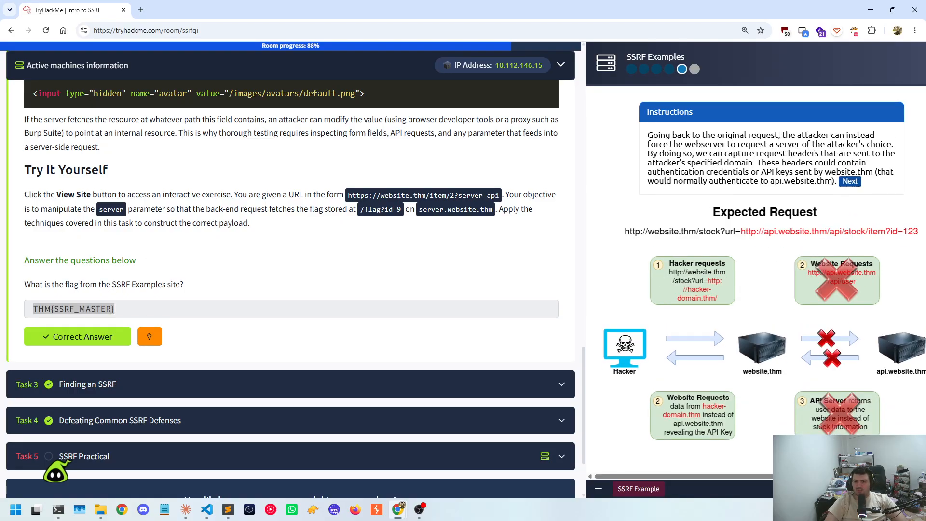
left_click(850, 182)
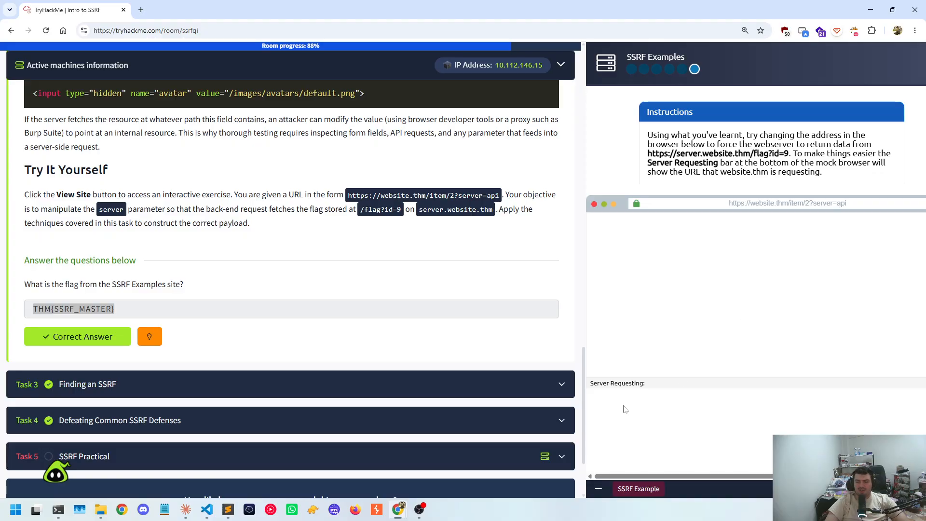
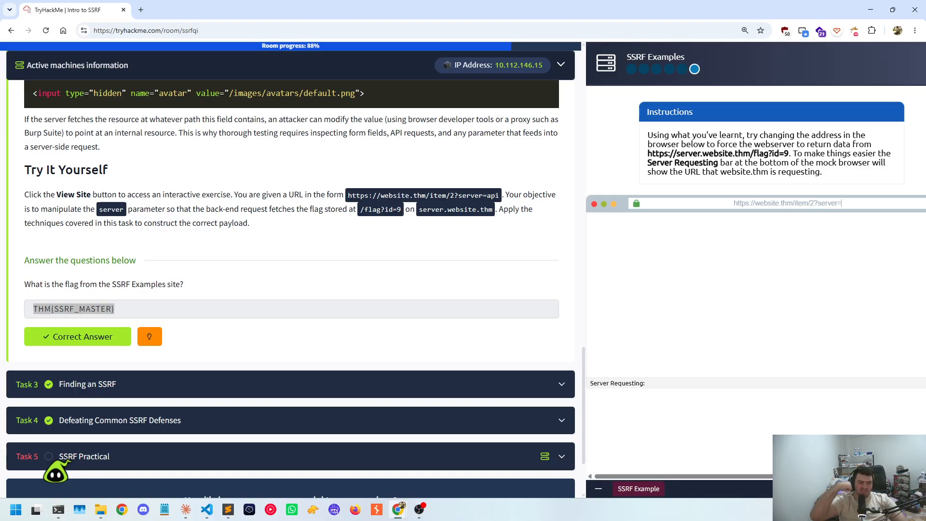
type("flag")
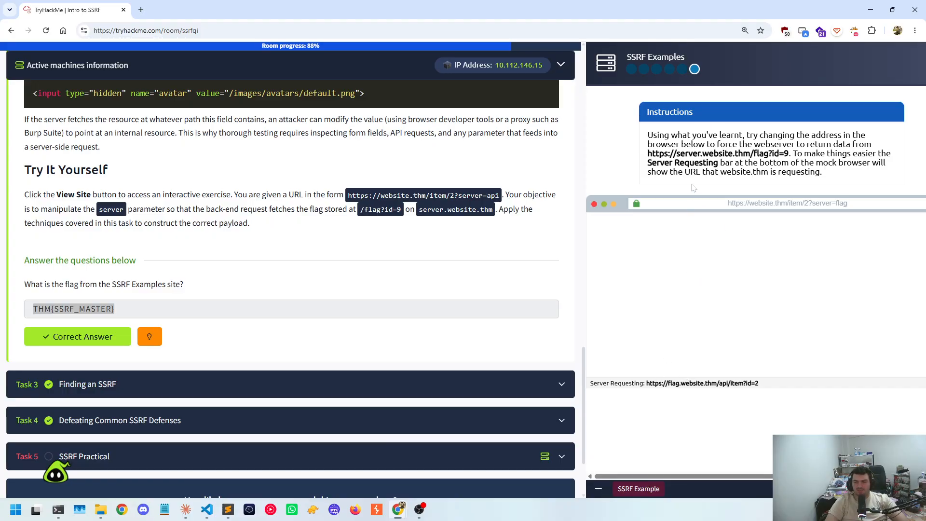
left_click_drag(756, 154, 773, 153)
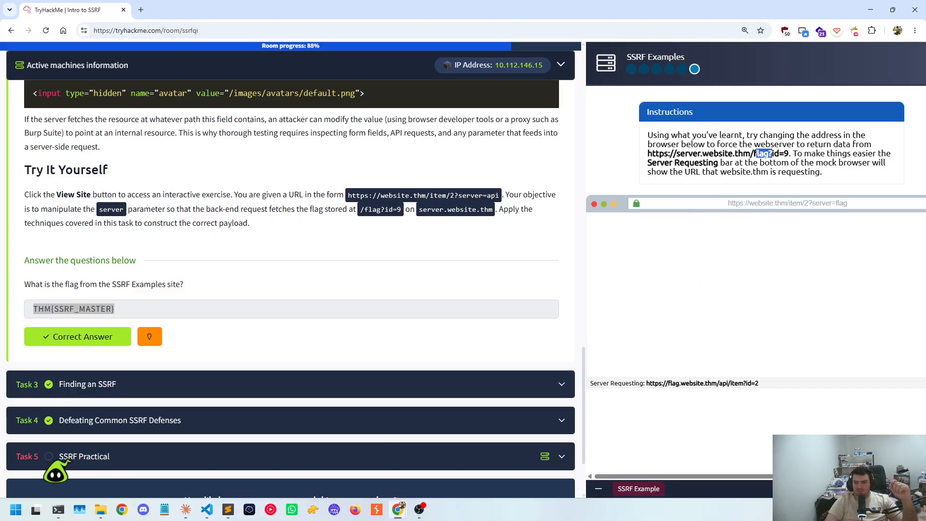
left_click_drag(648, 153, 789, 153)
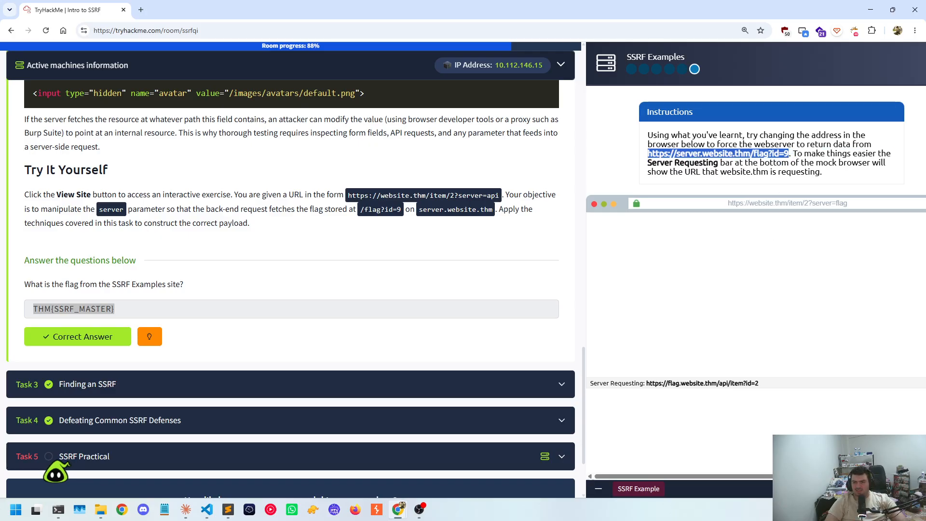
right_click(701, 154)
left_click(714, 161)
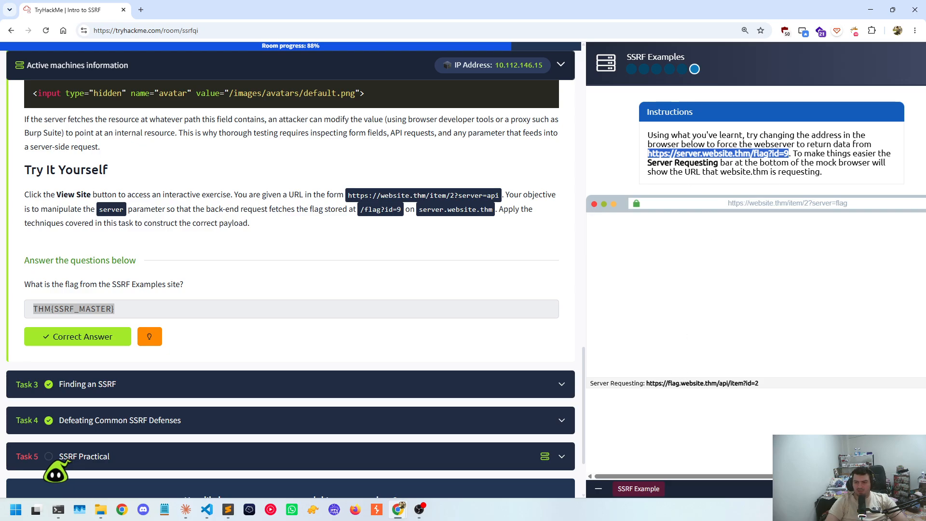
Compare the server parameter in the mock browser's address with the URL in the Server Requesting bar
double_click(842, 203)
double_click(674, 383)
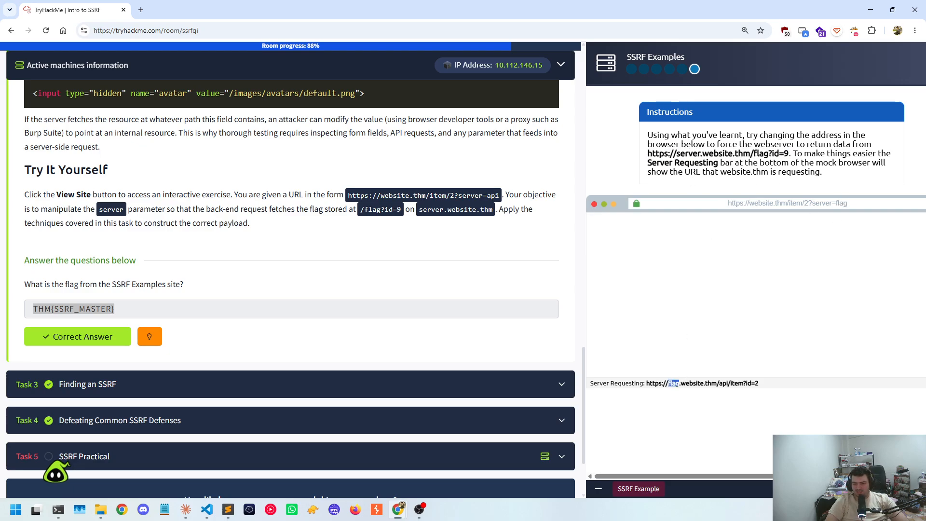
triple_click(766, 389)
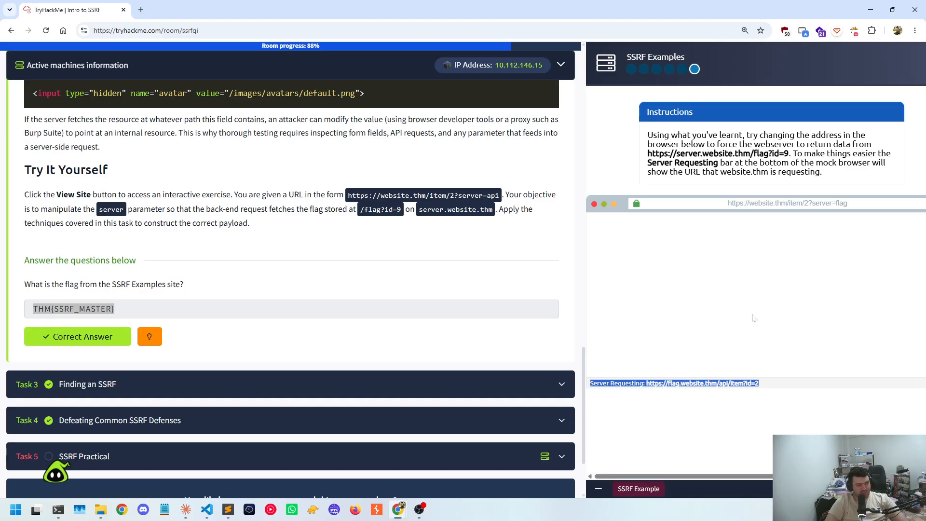
key("ctrl+plus")
key("ctrl+plus")
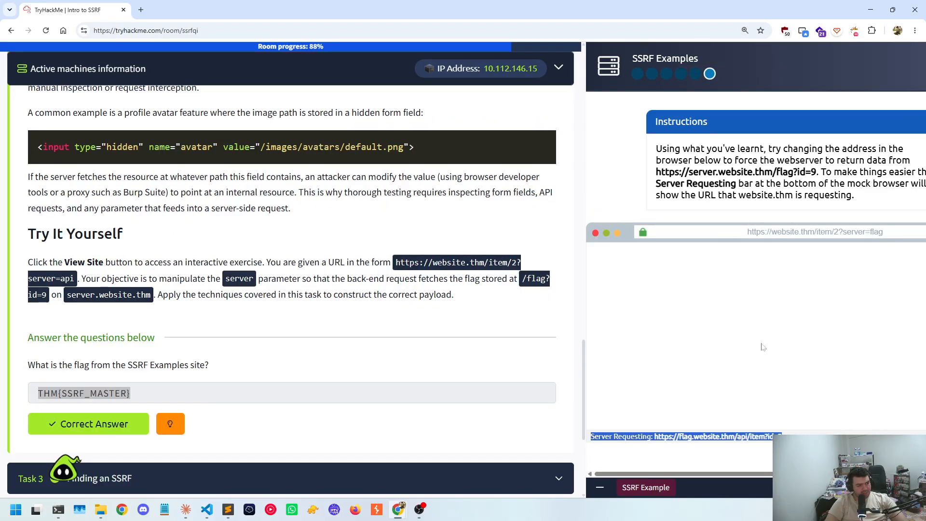
key("ctrl+minus")
key("ctrl+minus")
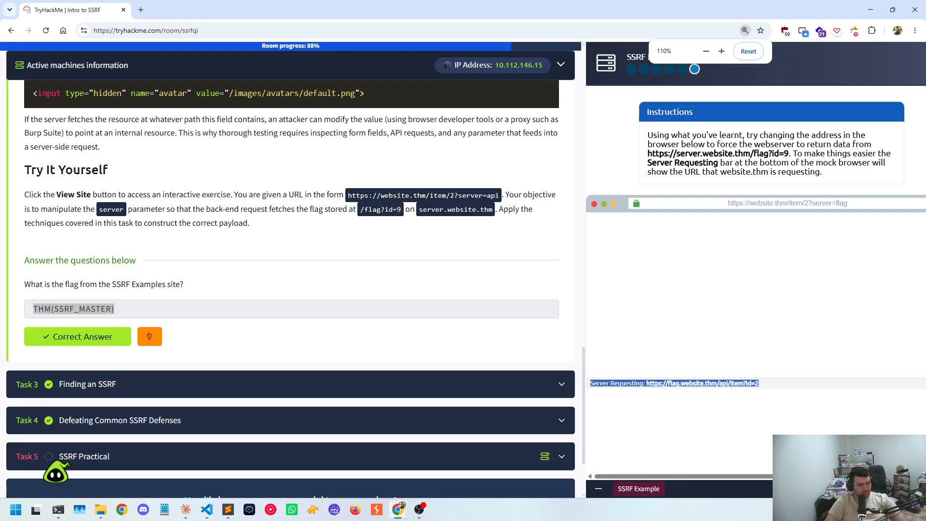
left_click(732, 395)
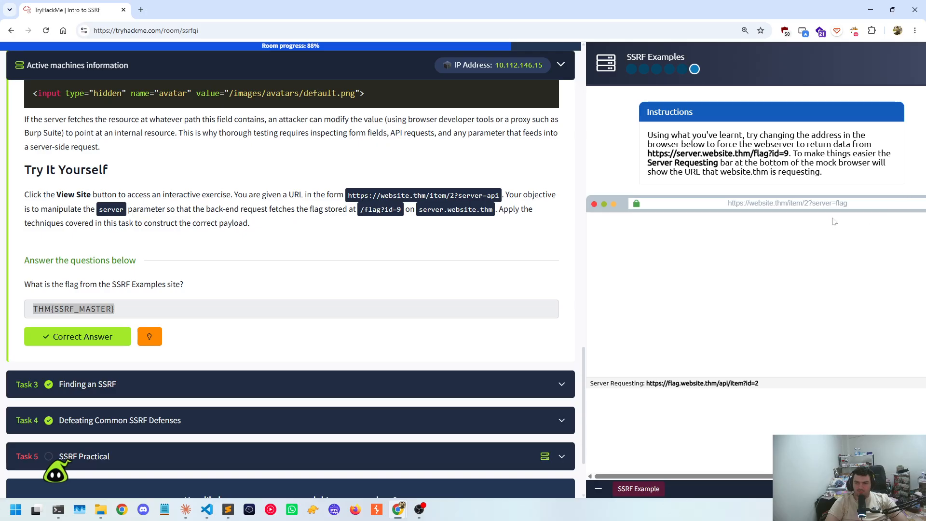
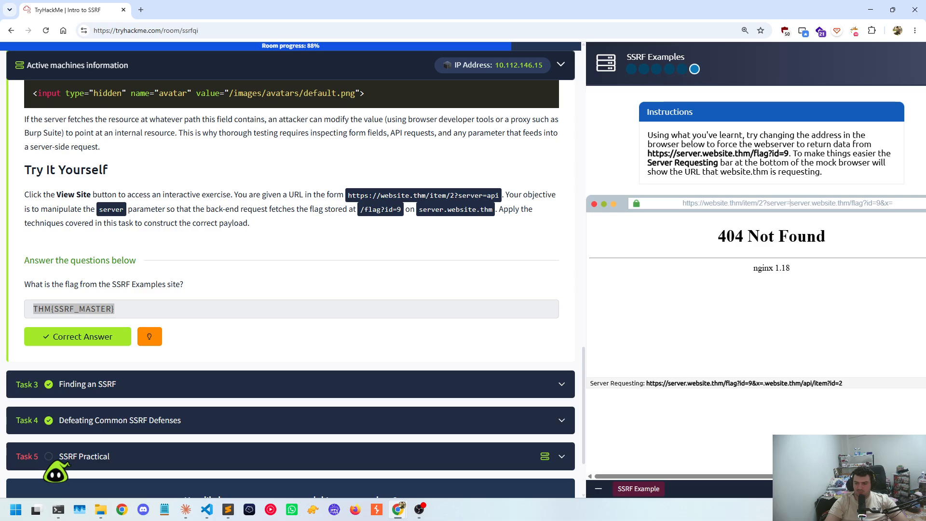
Check the Server Requesting URL against the target address in the instructions, examining the trailing part from &x= onward
left_click_drag(646, 383, 740, 392)
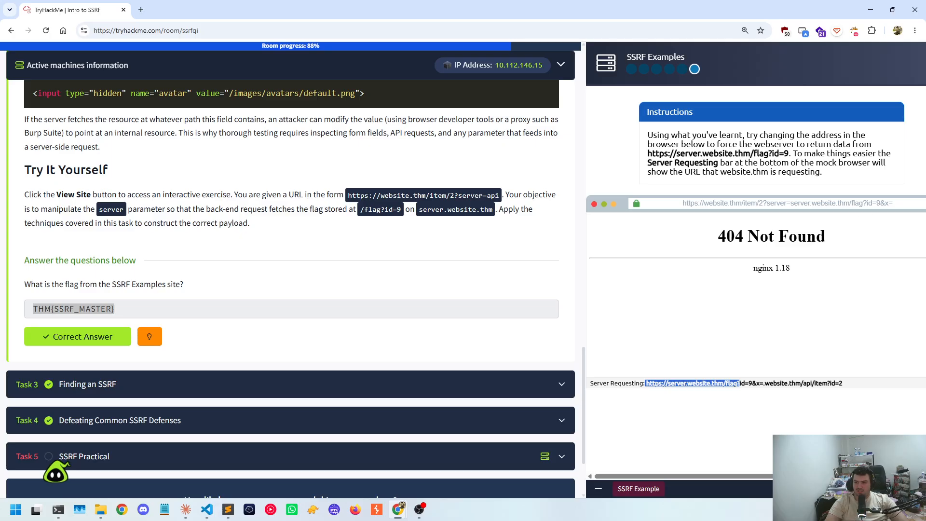
left_click_drag(784, 154, 765, 162)
left_click_drag(751, 384, 845, 384)
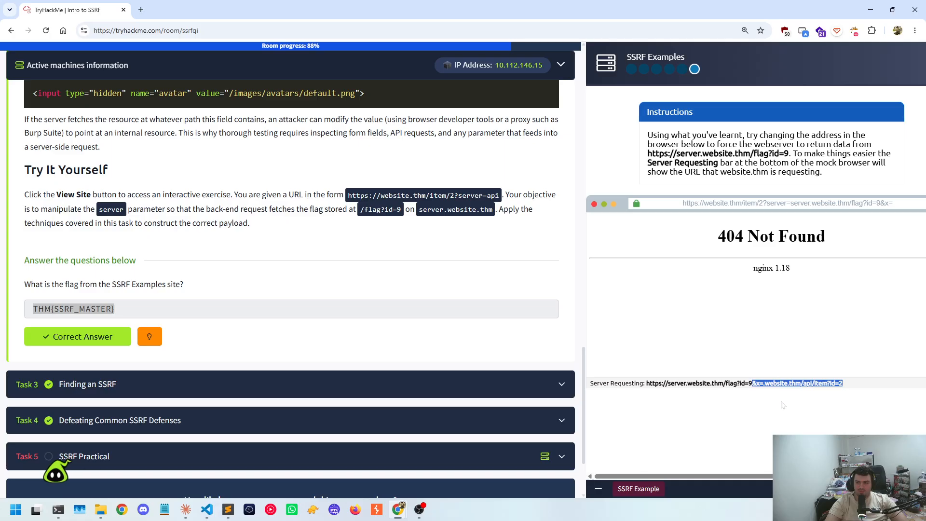
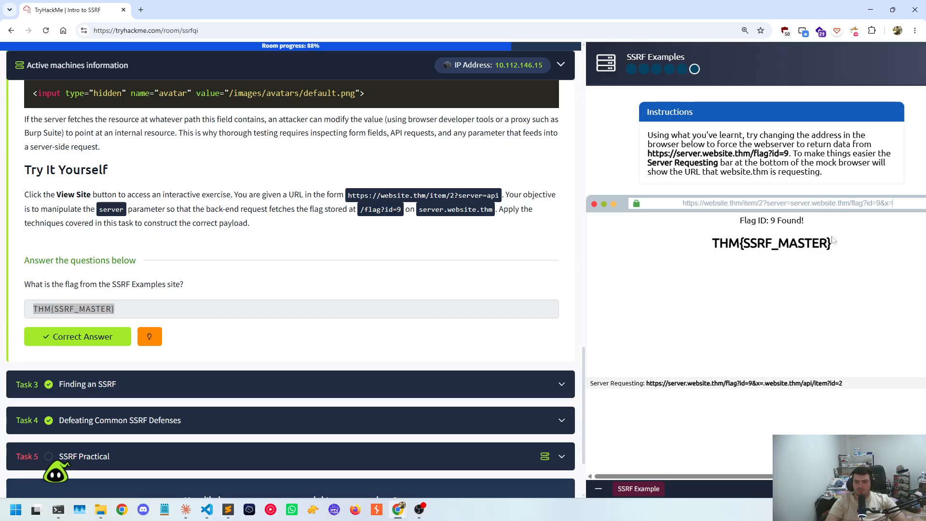
Compare the flag found in the mock browser with the Task 2 answer and review the server payload in its address
left_click_drag(858, 247, 688, 248)
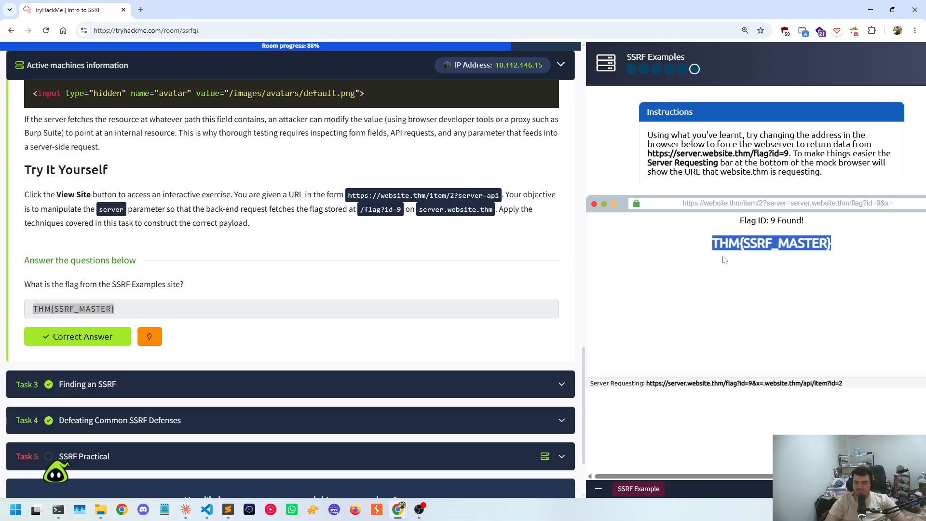
left_click_drag(132, 312, 30, 307)
left_click(796, 97)
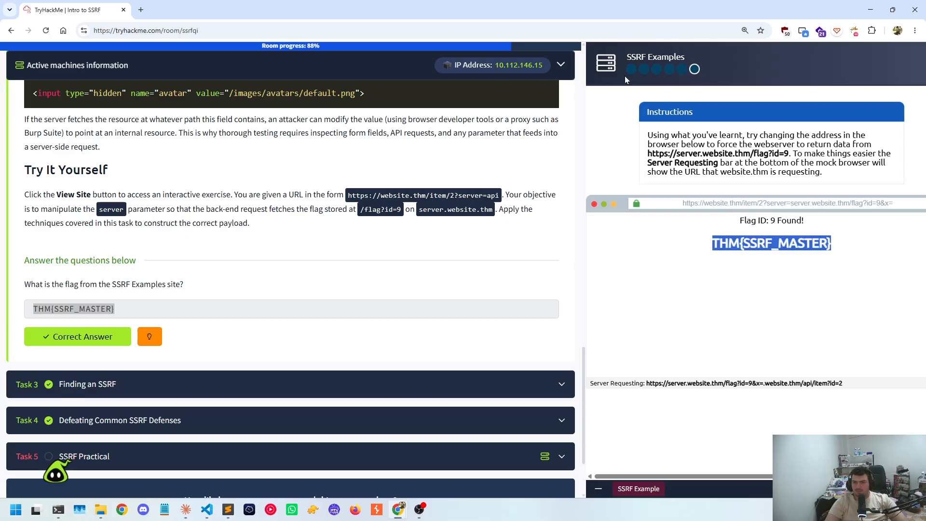
left_click_drag(790, 203, 886, 203)
scroll(179, 411, "down", 1)
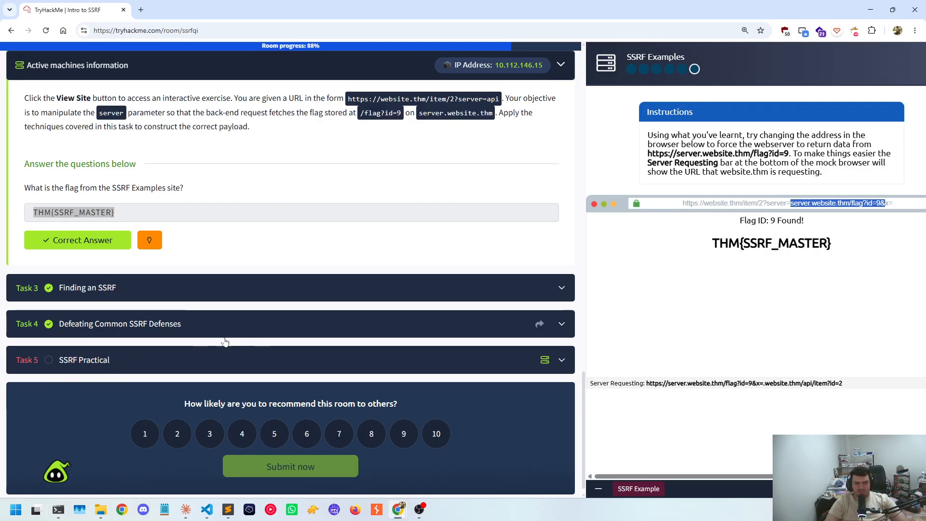
Hide the SSRF Examples site view and expand Task 3, Finding an SSRF
scroll(111, 355, "up", 3)
left_click(598, 489)
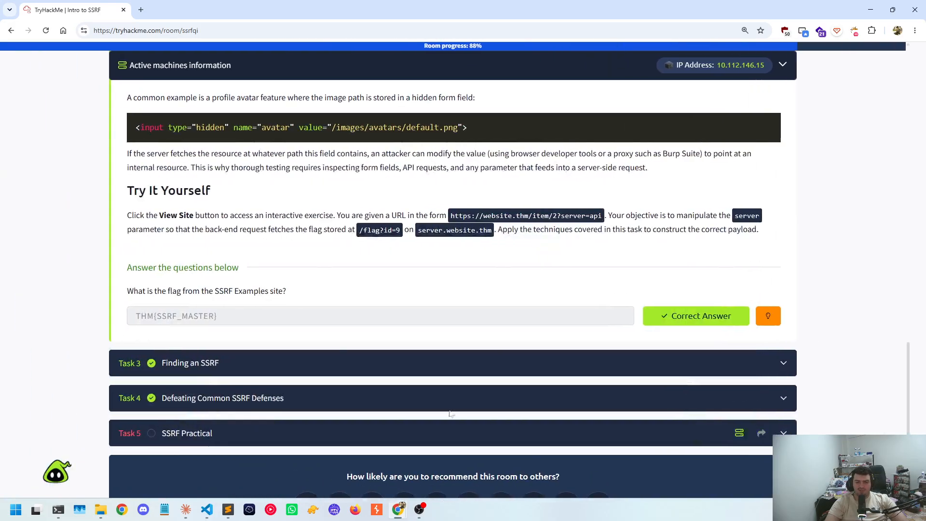
left_click(235, 368)
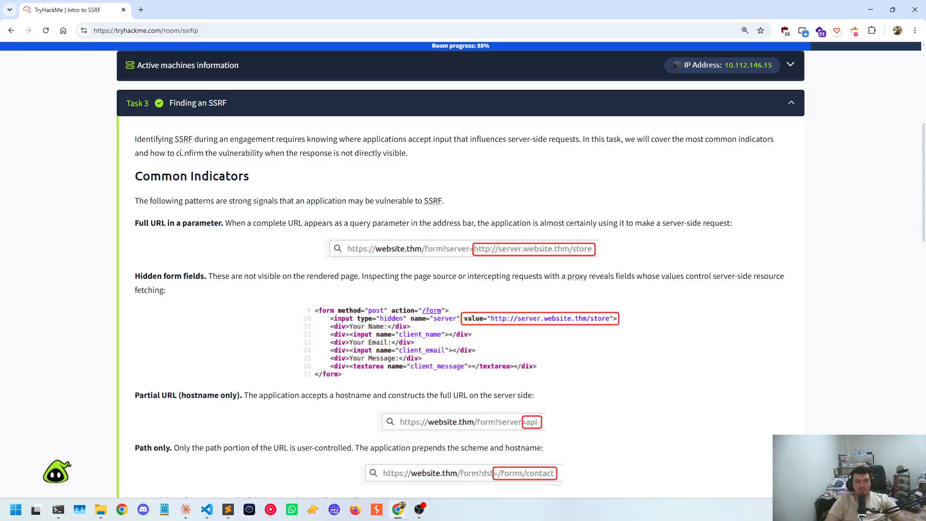
Read through Task 3, covering the common SSRF indicators, the relevant application features and the methods for confirming blind SSRF
scroll(266, 178, "down", 10)
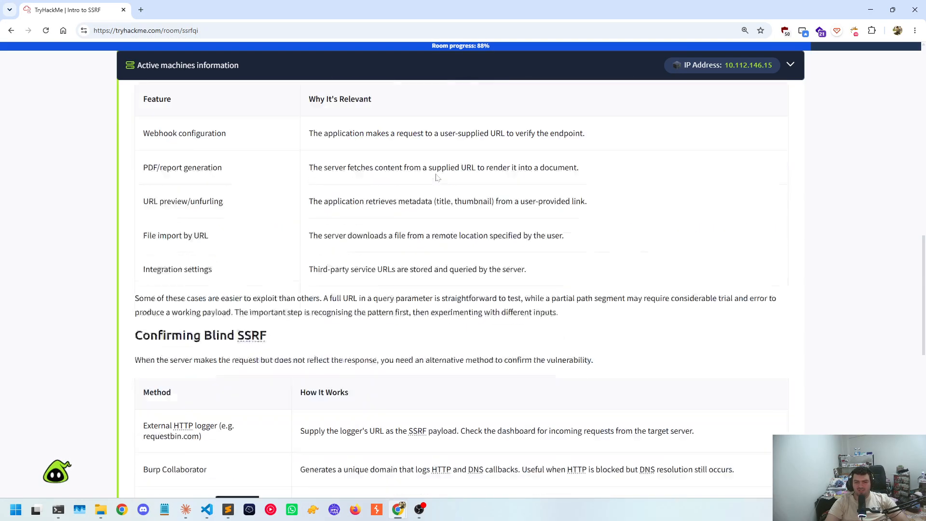
scroll(437, 177, "down", 4)
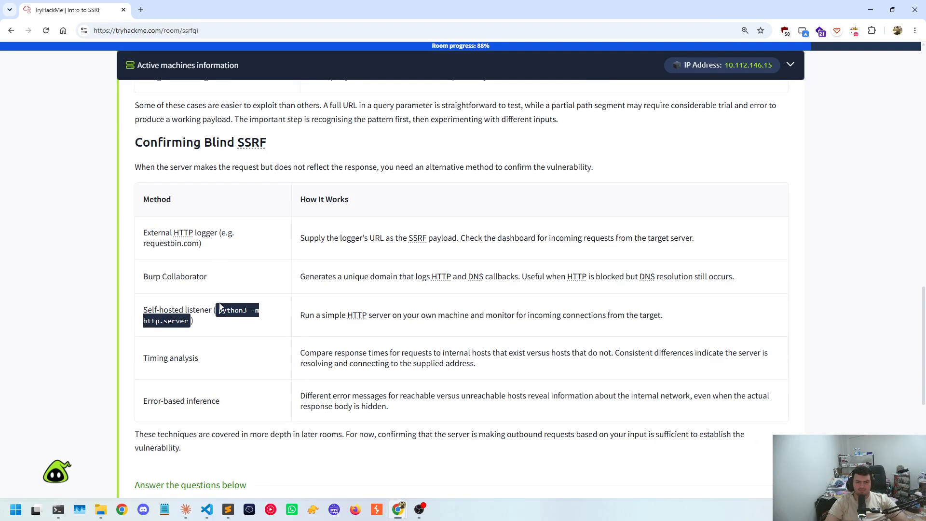
scroll(220, 307, "down", 2)
scroll(408, 285, "up", 12)
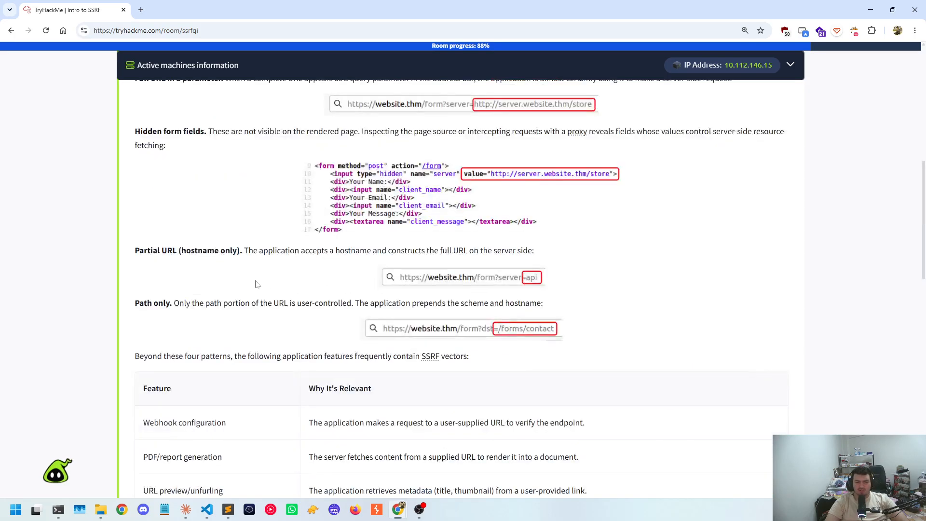
scroll(256, 285, "down", 1)
scroll(535, 311, "up", 1)
scroll(283, 244, "down", 15)
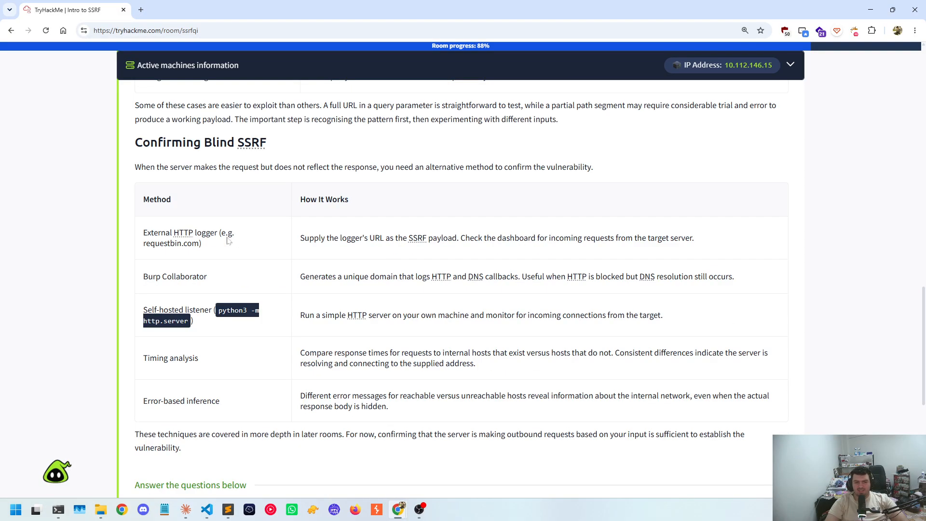
scroll(229, 241, "down", 3)
scroll(236, 279, "up", 1)
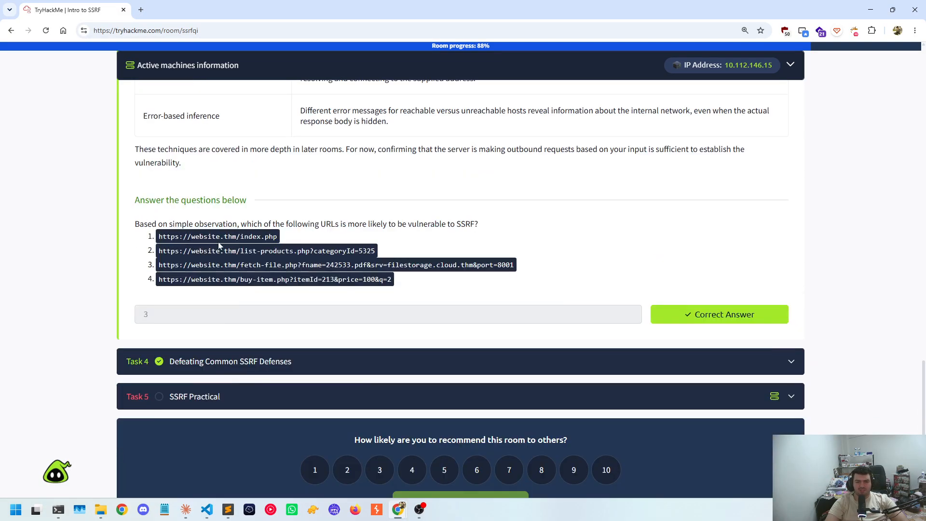
scroll(228, 251, "up", 3)
scroll(228, 250, "down", 2)
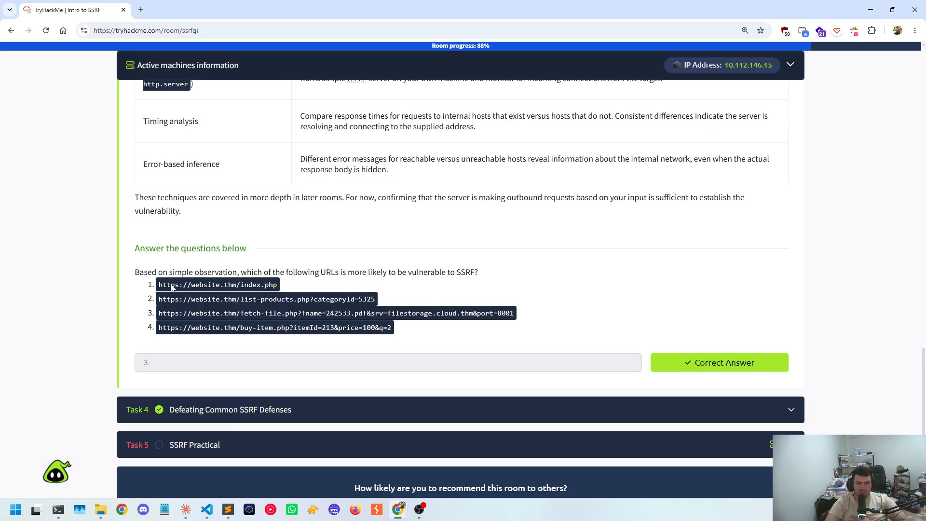
Read the Task 3 question asking which of the listed URLs is more likely to be vulnerable to SSRF
left_click_drag(144, 272, 341, 273)
left_click(246, 298)
scroll(248, 234, "down", 1)
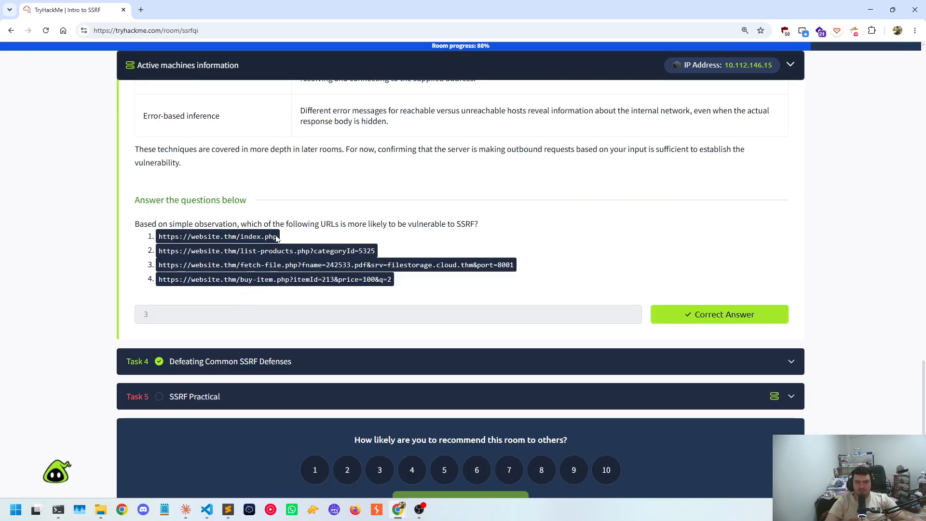
left_click_drag(270, 225, 443, 226)
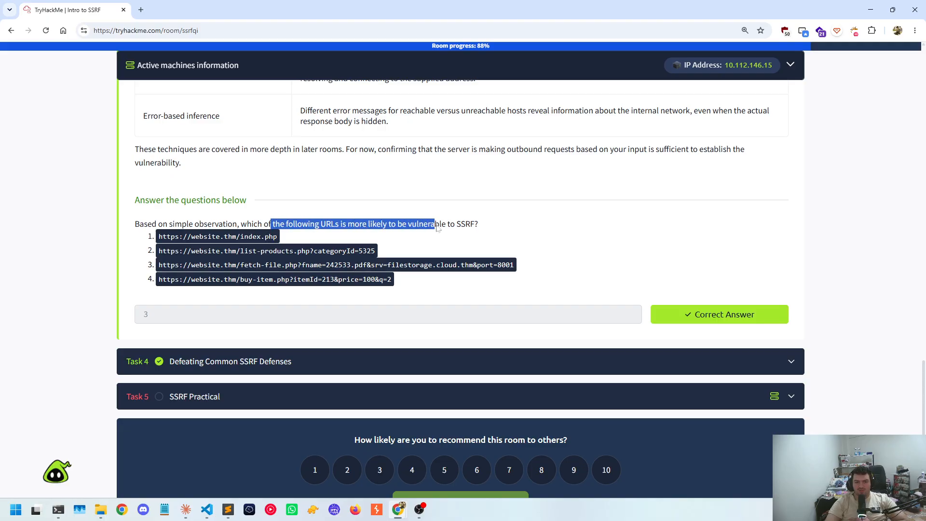
left_click(417, 236)
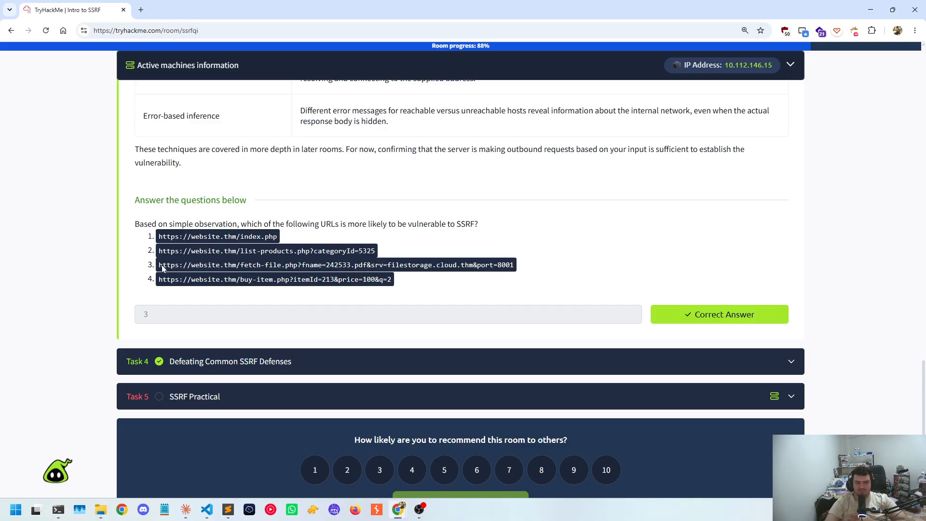
Examine the third URL in the Task 3 question, checking its fetch-file.php path and its fname, srv and port parameters
left_click_drag(160, 265, 501, 268)
left_click(504, 268)
left_click_drag(366, 267, 303, 267)
left_click(429, 269)
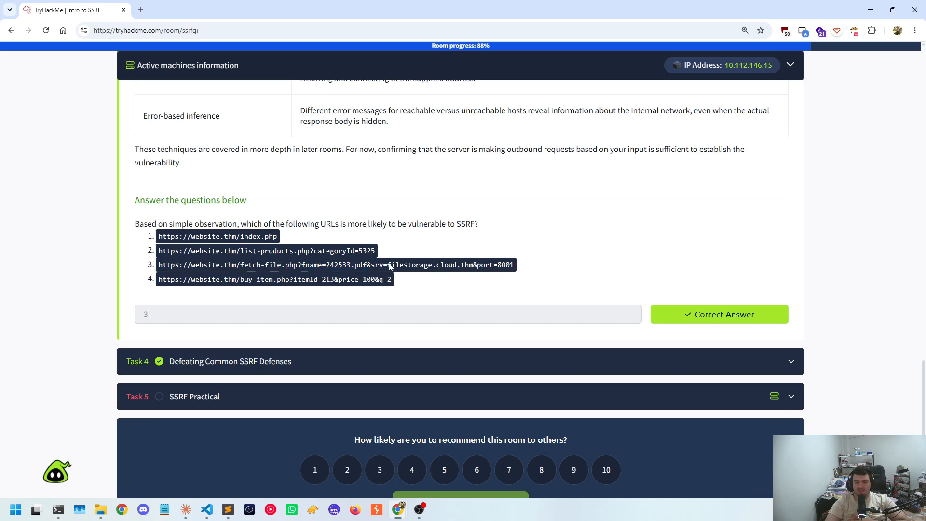
left_click_drag(388, 265, 556, 269)
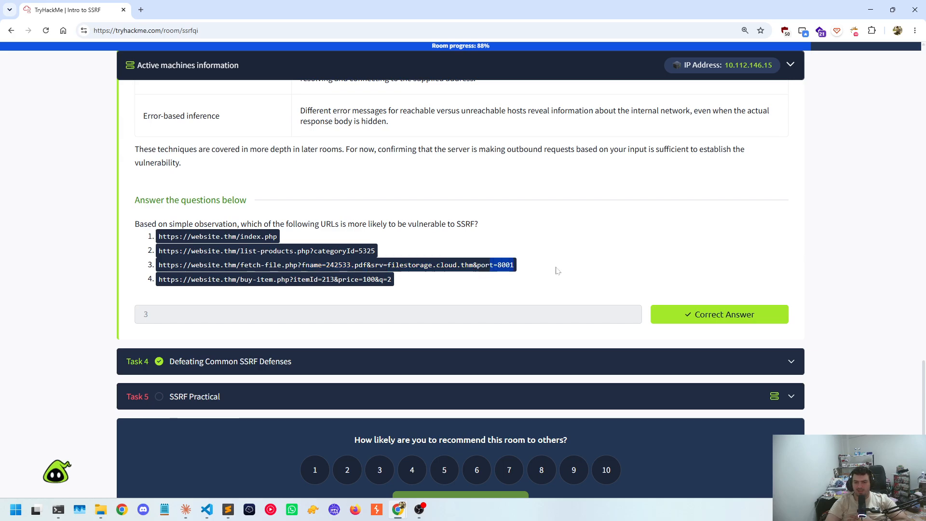
left_click(554, 269)
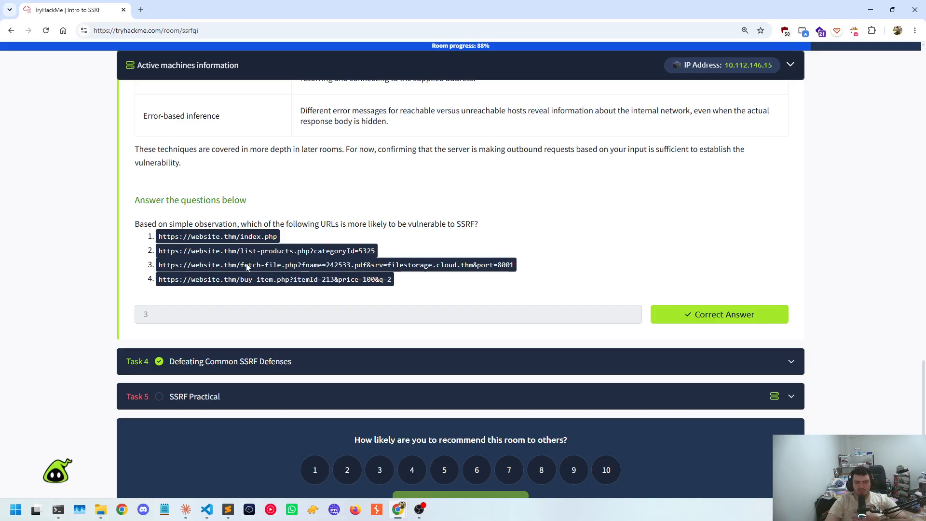
left_click_drag(245, 267, 306, 268)
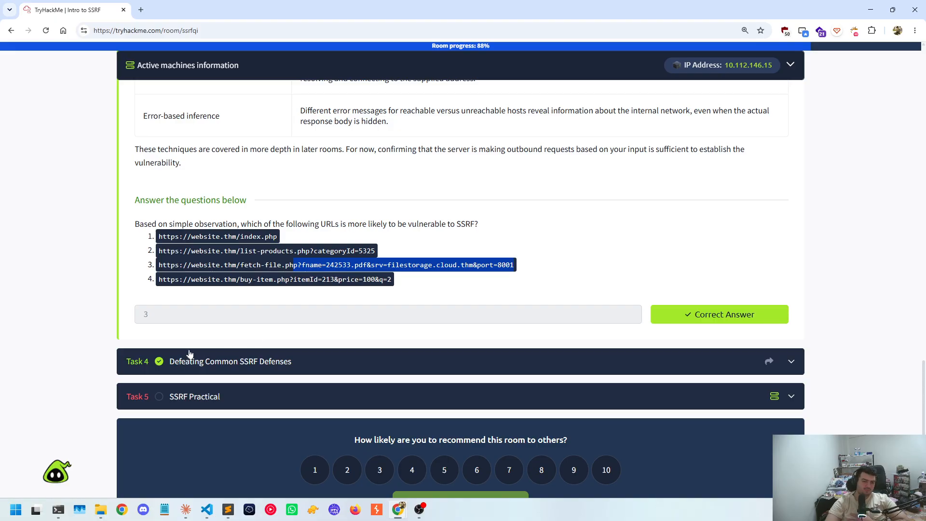
Expand Task 4, Defeating Common SSRF Defenses, and skim its questions, including the one about bypassing strict rules
left_click(186, 366)
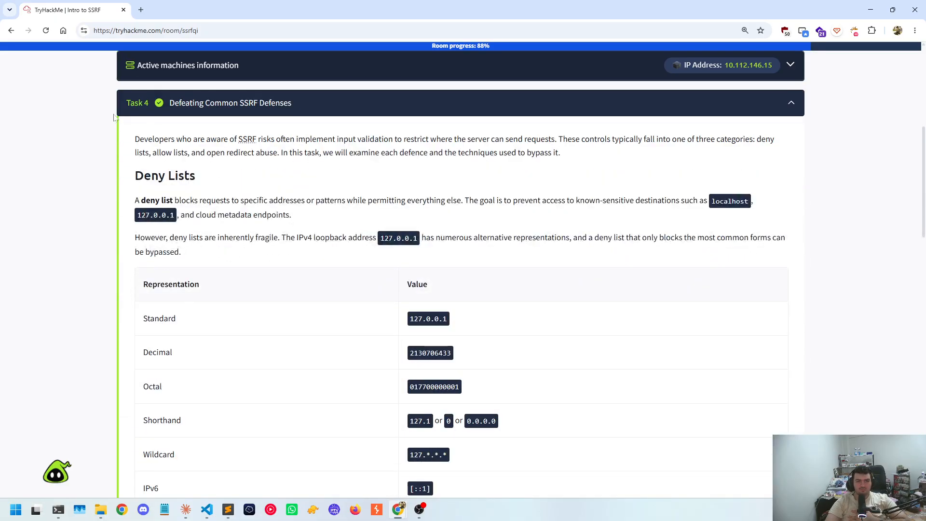
scroll(179, 145, "down", 20)
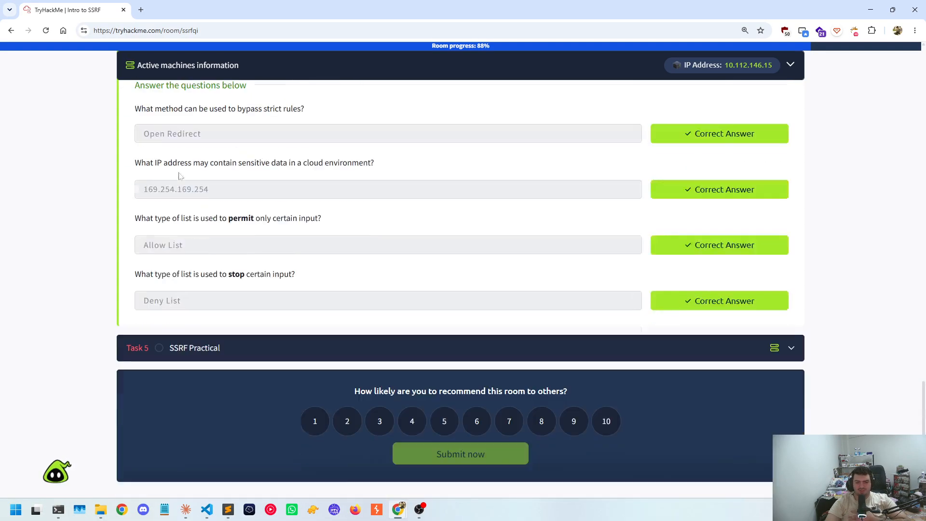
scroll(248, 253, "up", 2)
left_click_drag(233, 231, 124, 234)
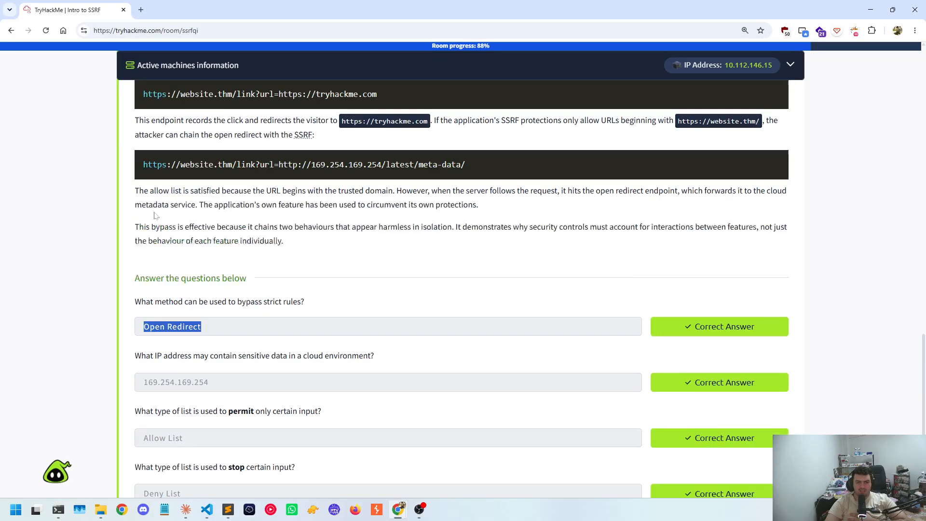
scroll(153, 216, "up", 15)
scroll(143, 275, "up", 6)
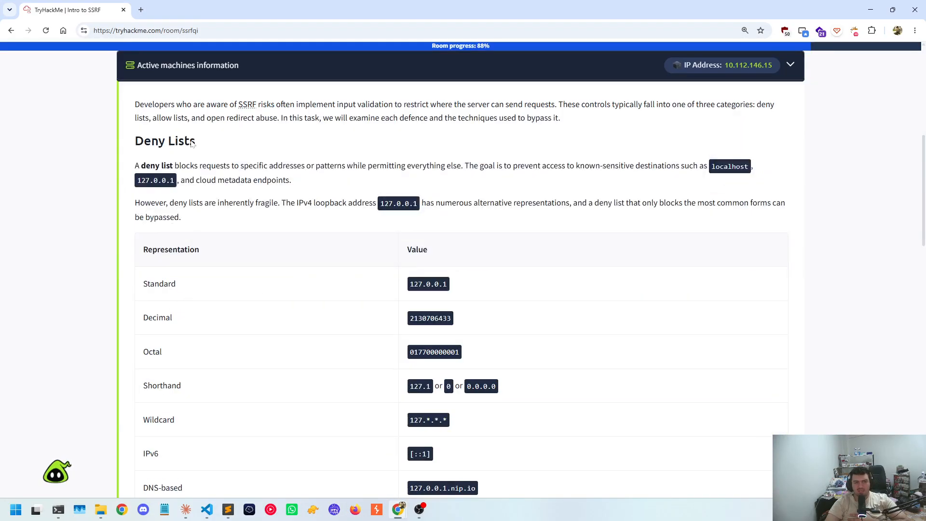
Review the Deny Lists section of Task 4 and its table of alternative representations of 127.0.0.1
mouse_move(192, 143)
left_mouse_down()
mouse_move(135, 143)
mouse_move(185, 142)
left_mouse_up()
scroll(165, 192, "down", 3)
left_click(220, 173)
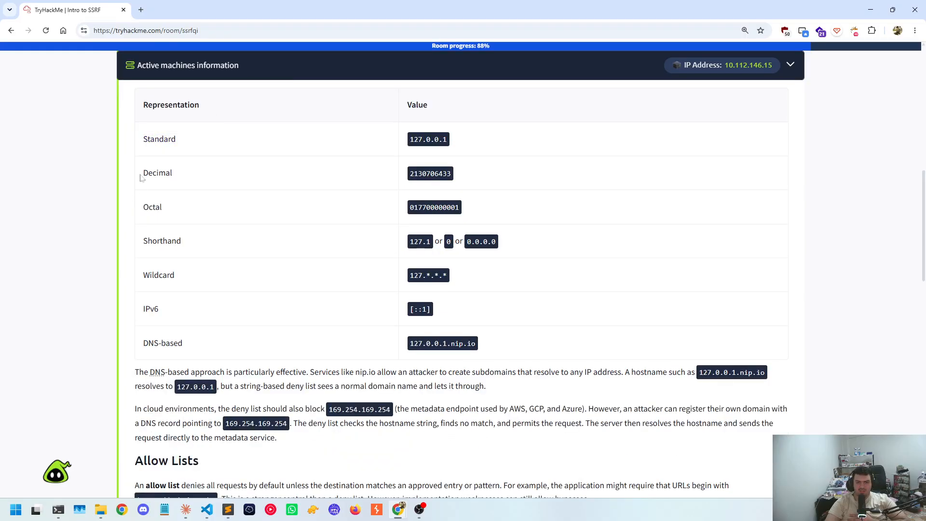
Study the Allow Lists section of Task 4, examining the subdomain matching and URL credential abuse bypass examples
scroll(272, 306, "down", 6)
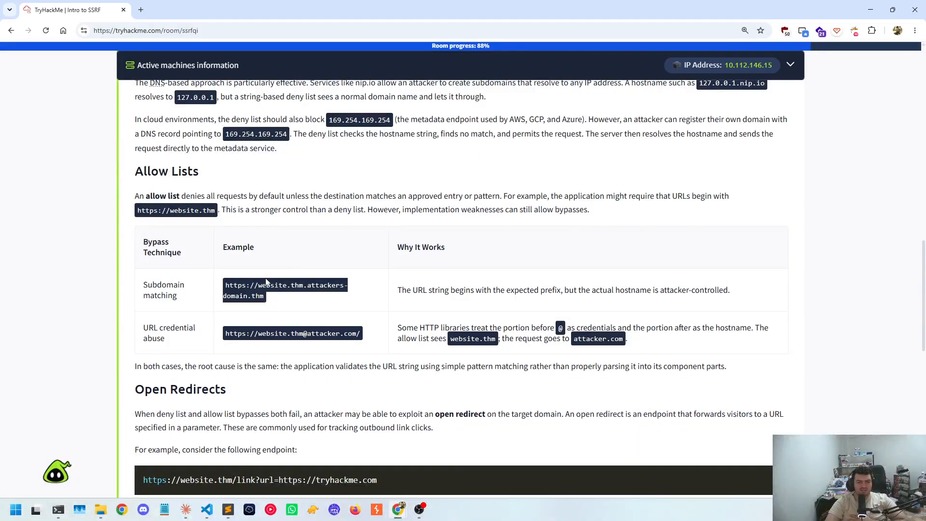
scroll(211, 270, "down", 1)
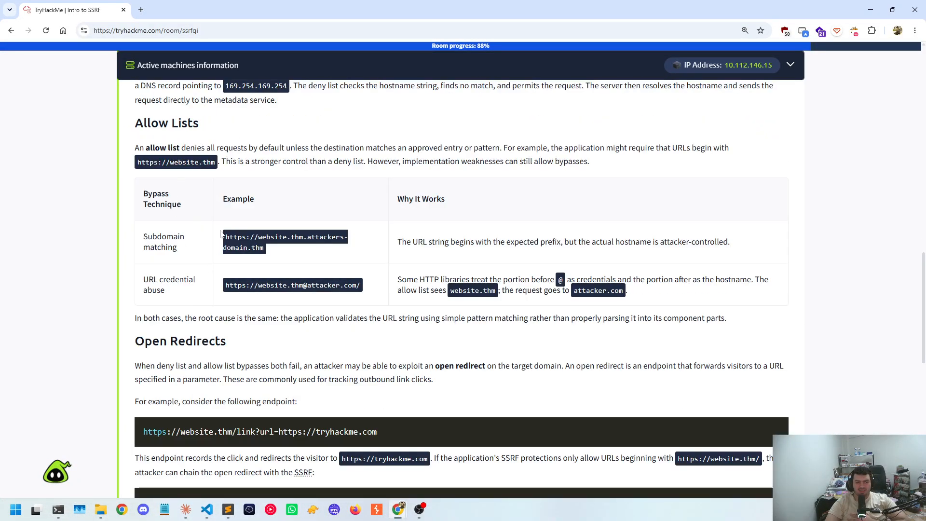
scroll(222, 235, "down", 1)
left_click_drag(223, 185, 181, 206)
left_click(358, 243)
left_click_drag(283, 233, 288, 230)
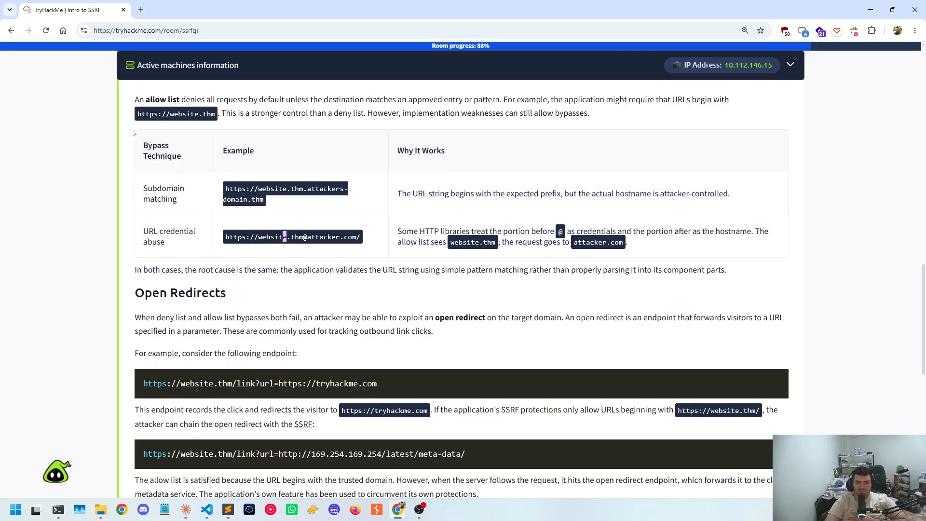
scroll(132, 131, "up", 2)
left_click_drag(136, 177, 166, 165)
left_click(220, 171)
scroll(200, 200, "down", 2)
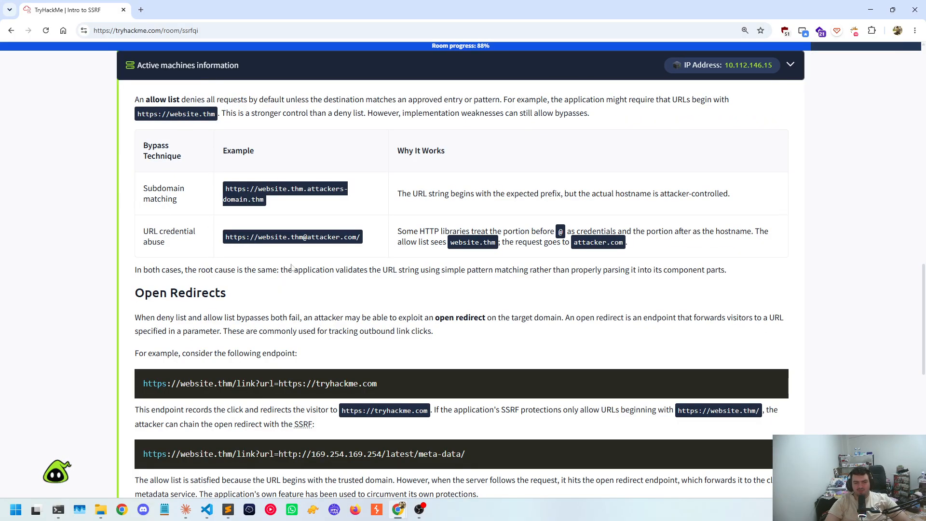
scroll(291, 268, "down", 2)
left_click_drag(236, 199, 129, 195)
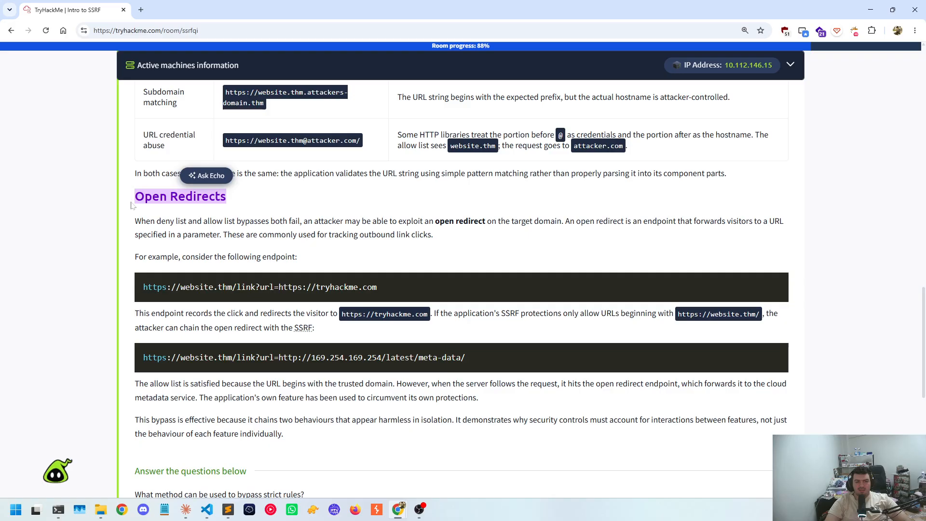
left_click(128, 208)
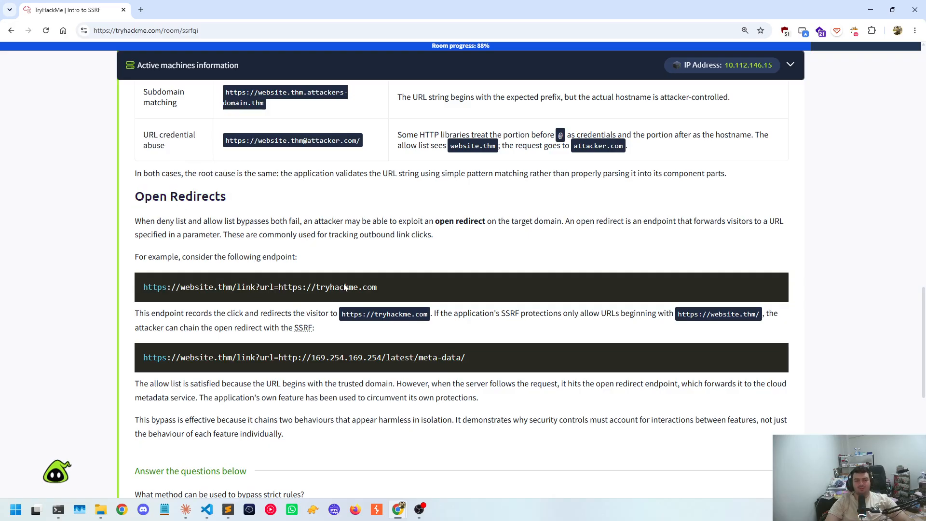
scroll(346, 287, "down", 1)
left_click_drag(137, 239, 440, 244)
left_click(259, 241)
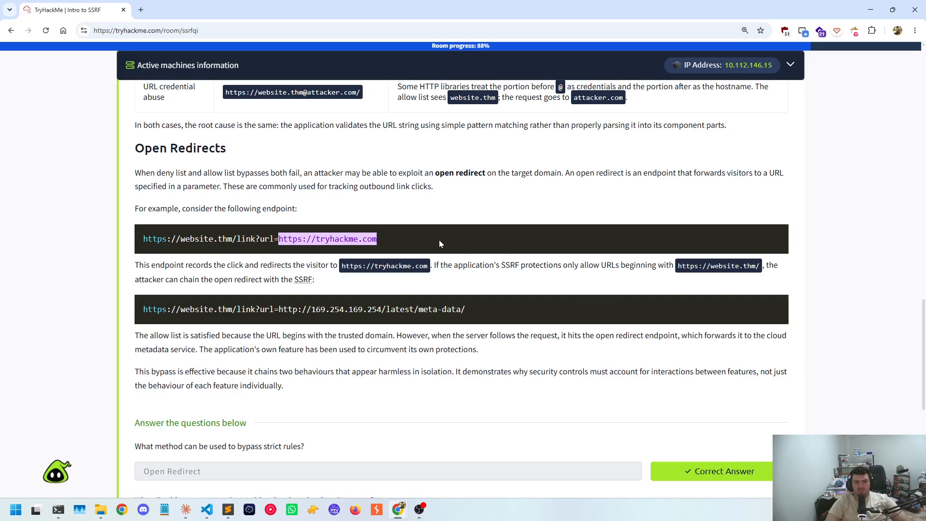
left_click(268, 242)
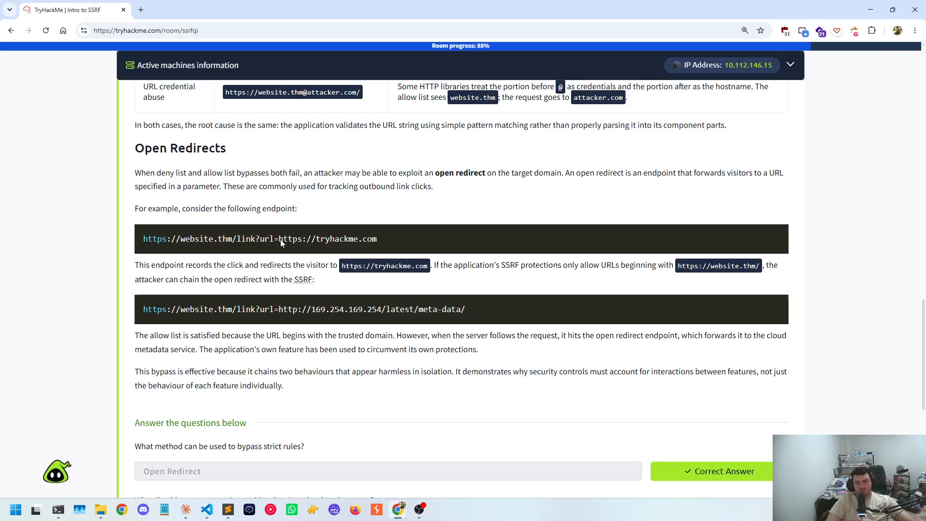
left_click_drag(280, 239, 417, 242)
left_click(417, 242)
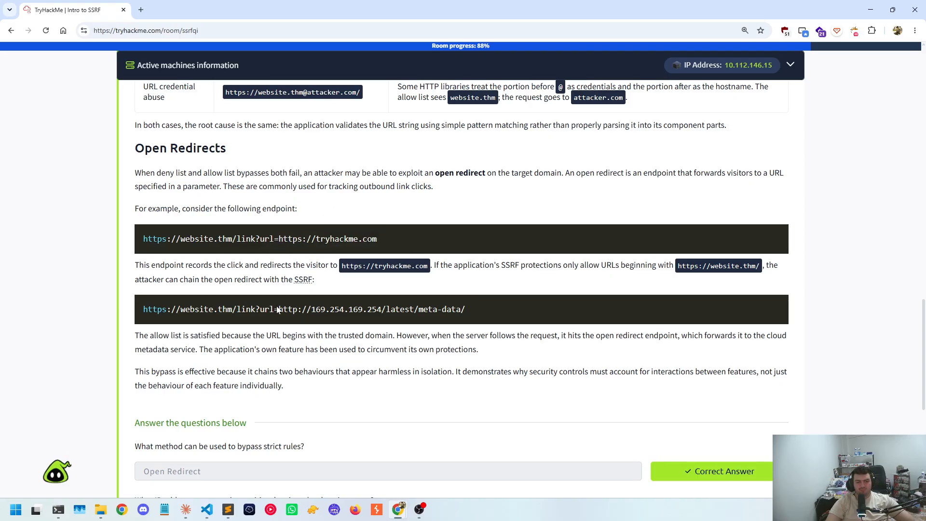
scroll(270, 313, "down", 3)
scroll(271, 311, "up", 1)
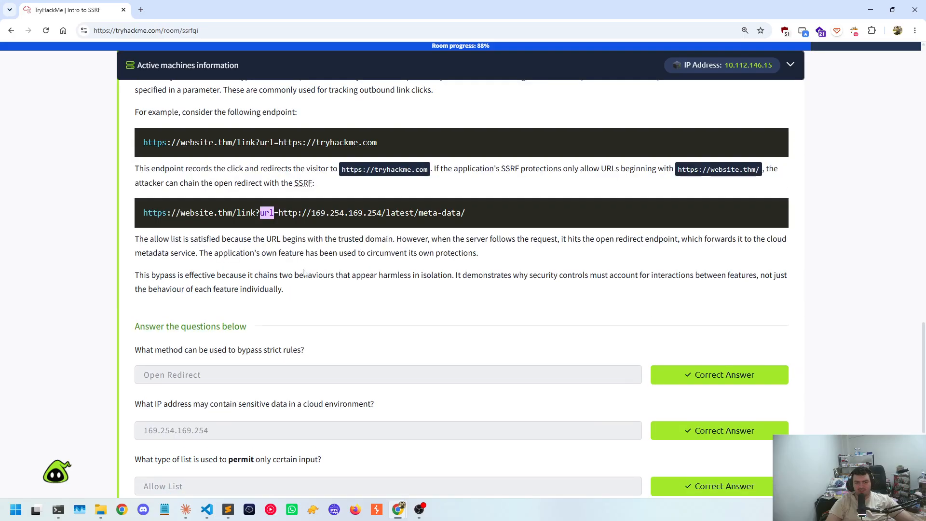
left_click_drag(275, 214, 465, 214)
left_click(465, 214)
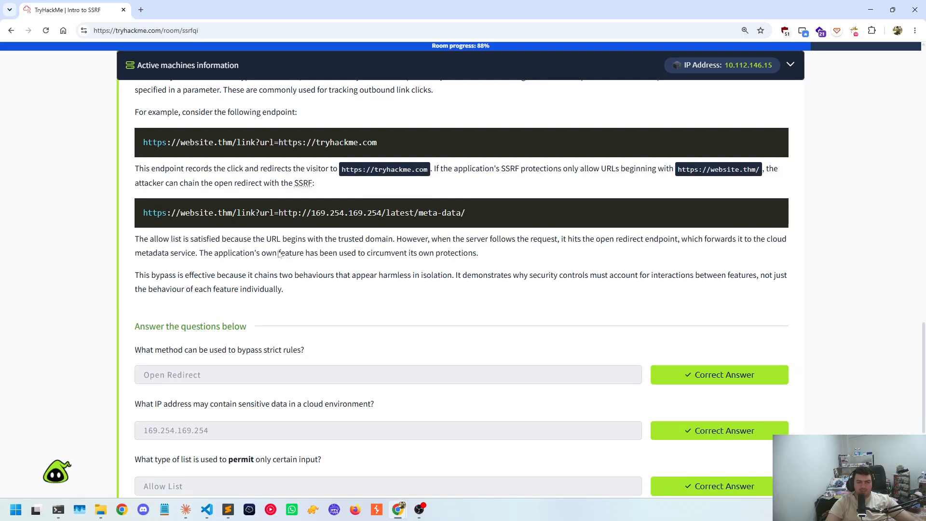
scroll(279, 255, "down", 3)
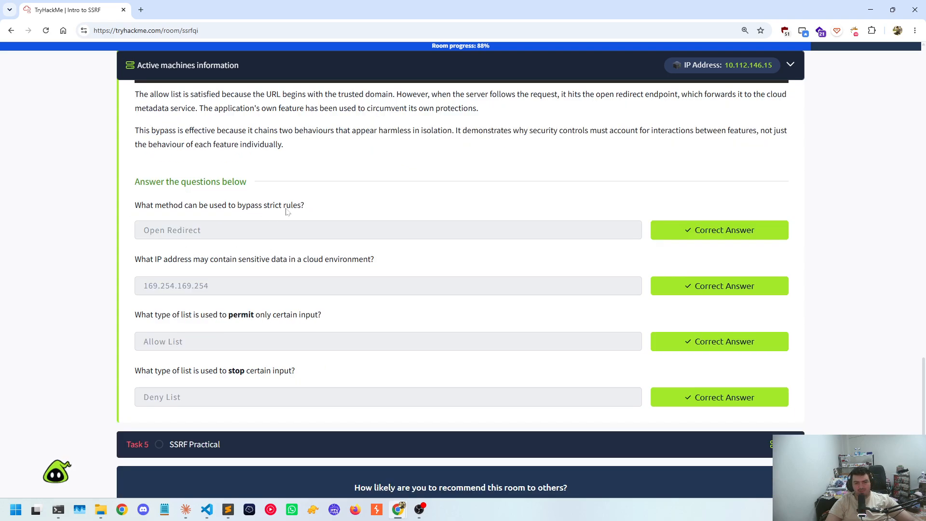
Review the Task 4 questions and answers on bypassing strict rules and the cloud environment's sensitive IP address
left_click_drag(206, 235, 135, 231)
scroll(219, 272, "down", 1)
left_click(202, 230)
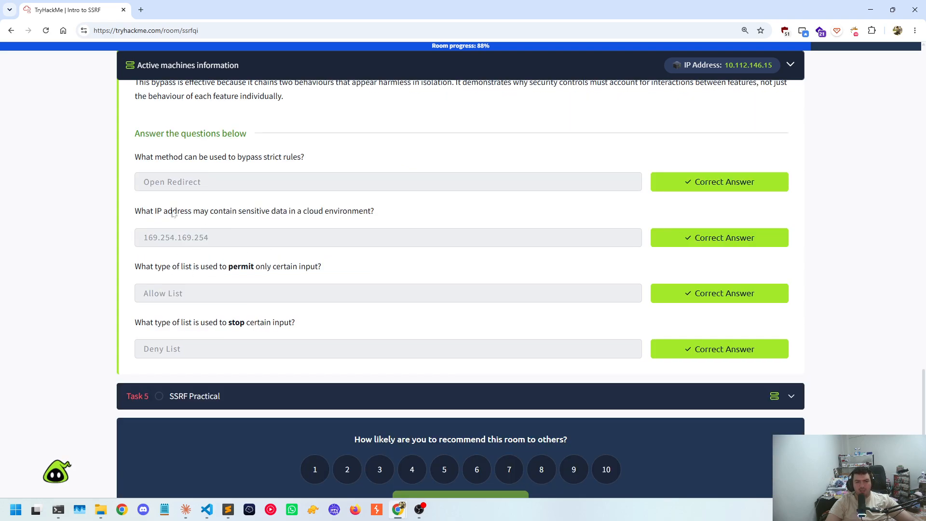
left_click_drag(210, 212, 336, 212)
left_click(336, 212)
left_click_drag(236, 236, 116, 240)
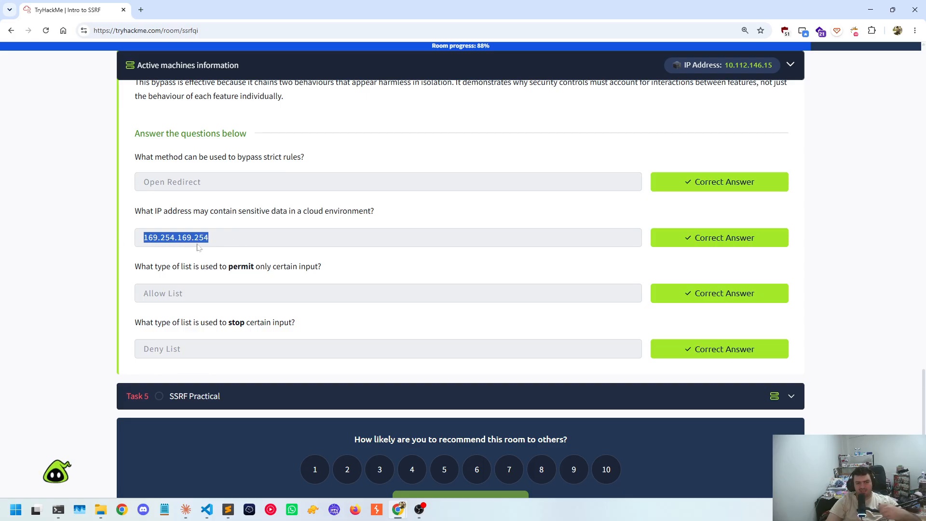
Review the Task 4 questions on permitting and stopping certain input, and expand Task 5, SSRF Practical
left_click_drag(146, 271, 311, 268)
left_click(208, 277)
left_click_drag(209, 292, 105, 295)
left_click(300, 331)
left_click_drag(233, 329, 130, 348)
left_click(330, 388)
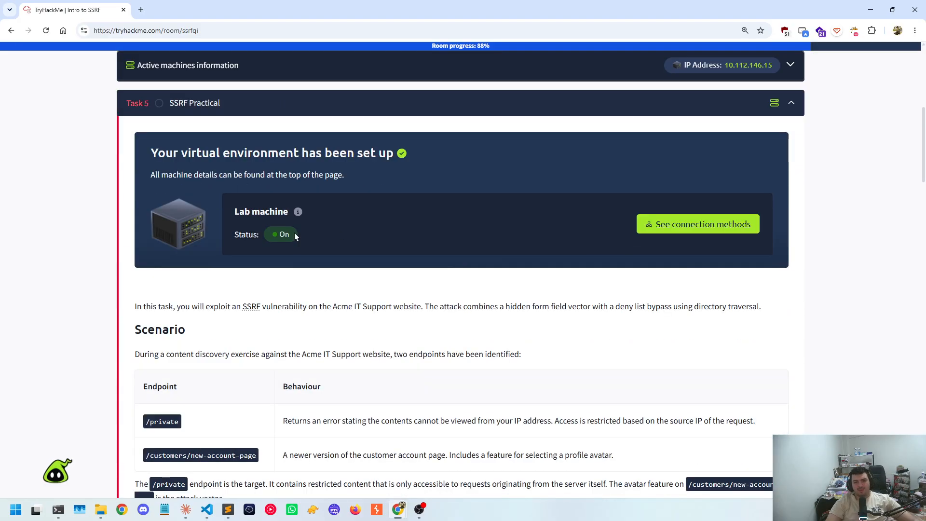
Switch to the terminal and launch firefox from a new WSL+ session
left_click(58, 510)
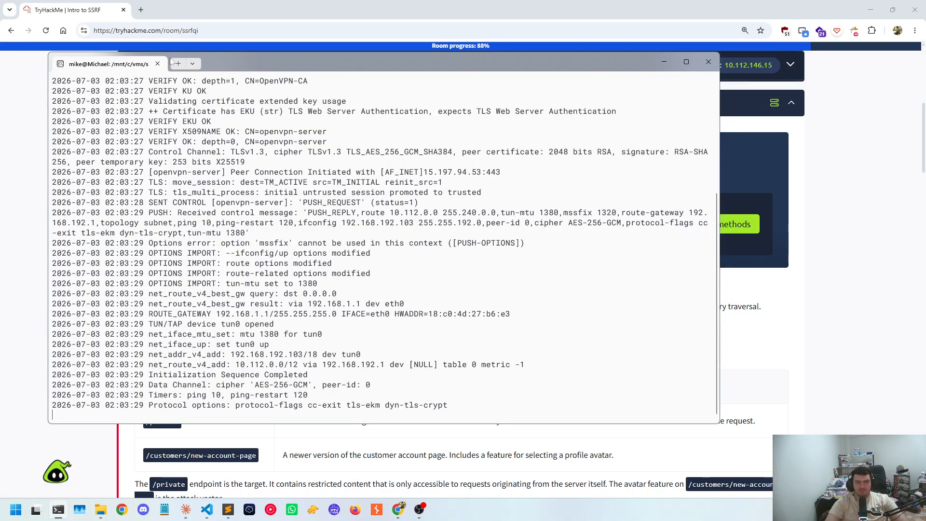
left_click(179, 64)
left_click(273, 64)
left_click(192, 64)
left_click(217, 195)
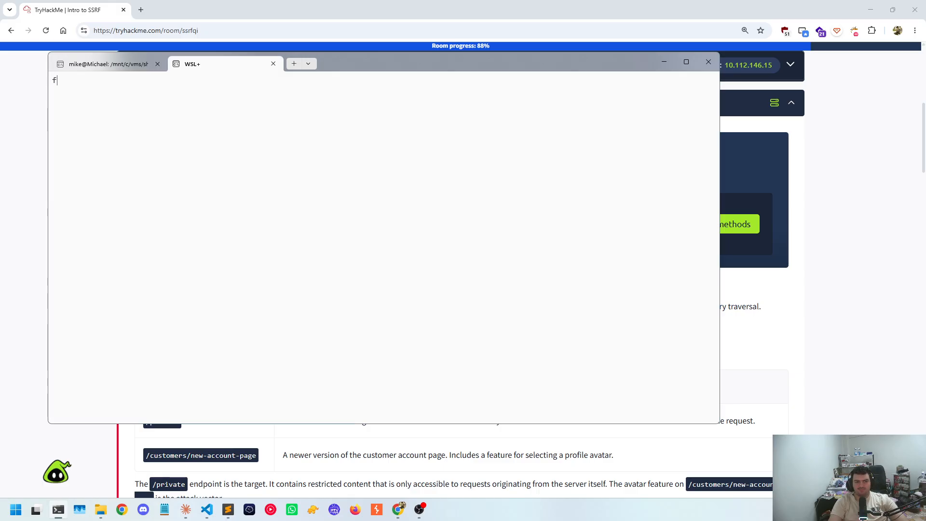
type("firefox")
key("Return")
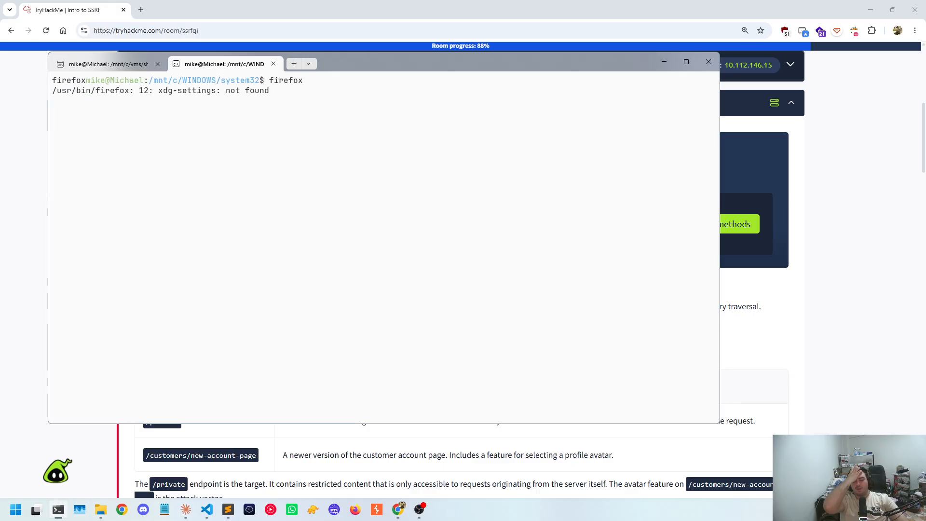
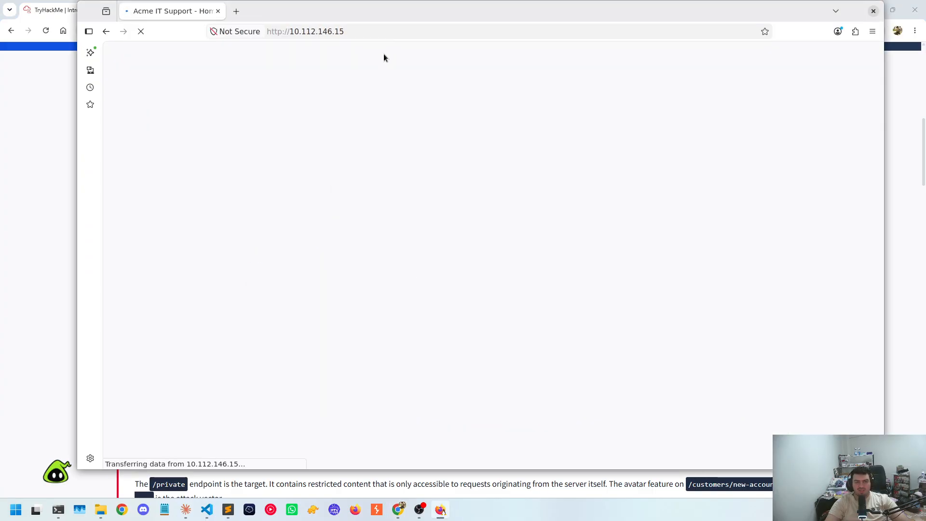
Reposition the Firefox window showing the Acme IT Support site and place the terminal window in front of it
left_click_drag(340, 20, 313, 51)
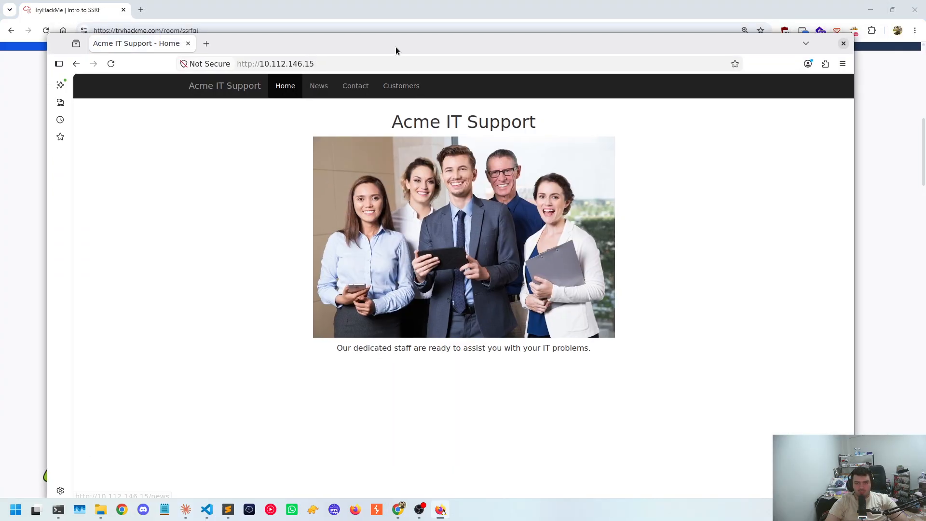
left_click_drag(397, 50, 398, 36)
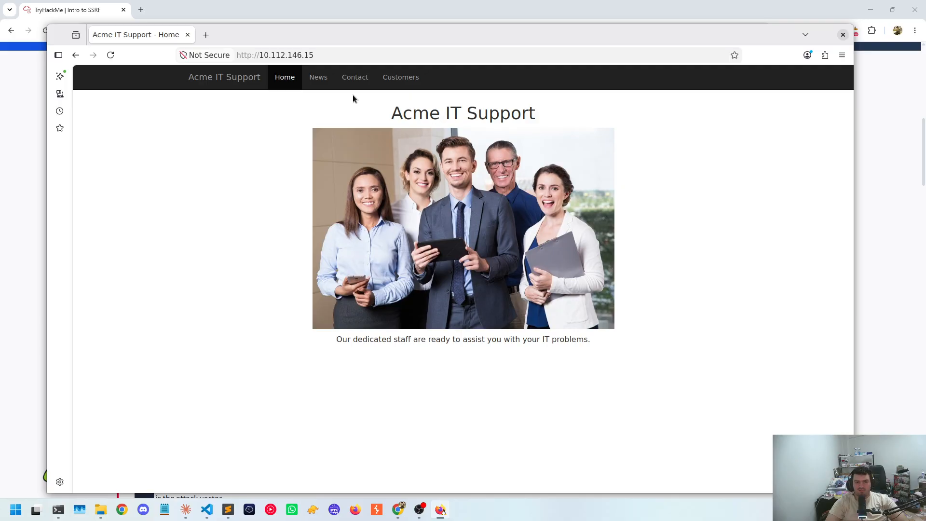
left_click(58, 510)
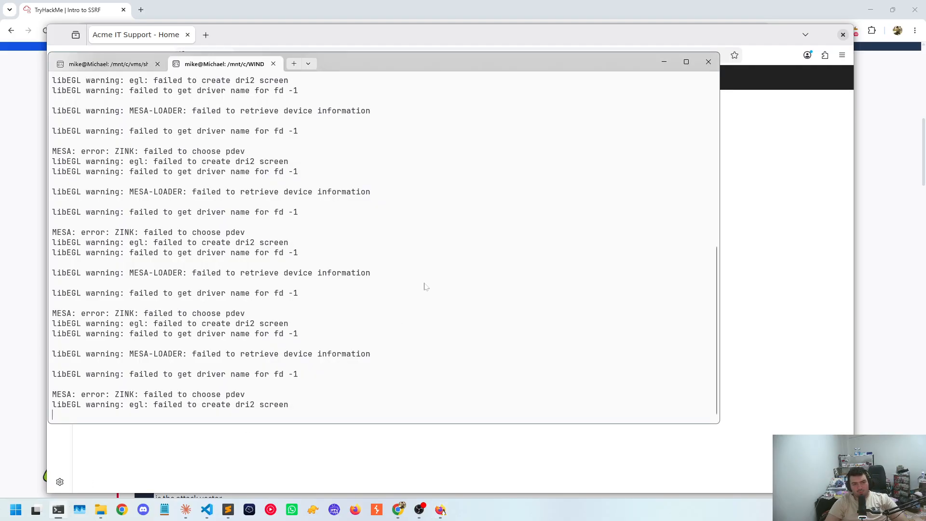
left_click_drag(440, 73, 543, 112)
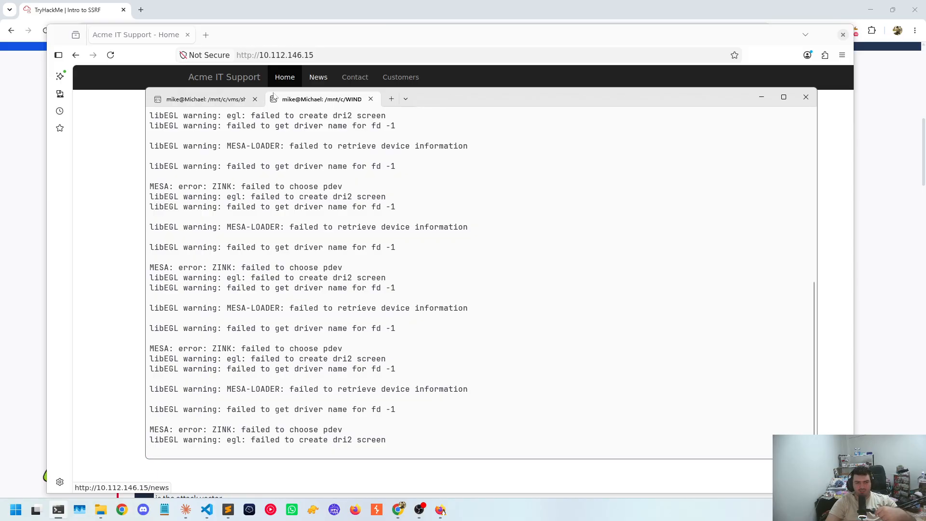
Review the OpenVPN connection log and the Firefox launch output in the two terminal sessions, and return to Firefox
left_click(227, 102)
scroll(226, 149, "up", 6)
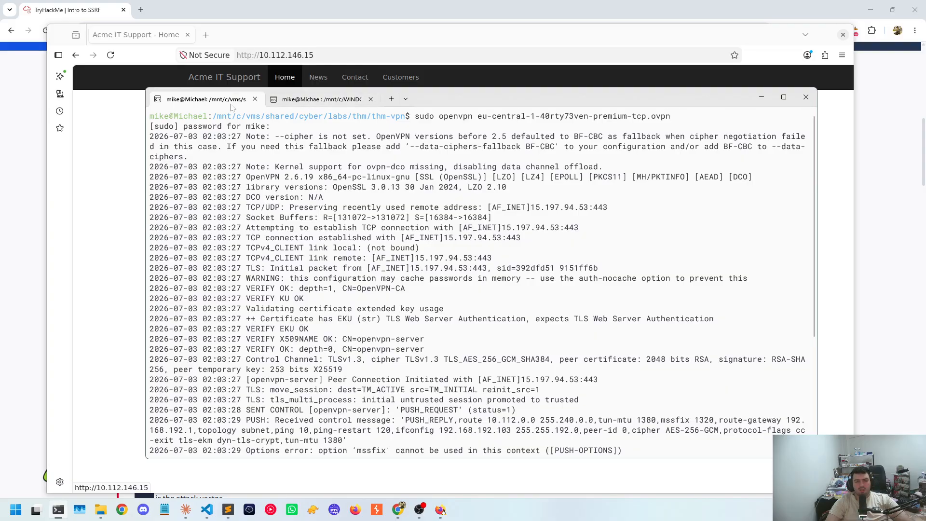
left_click(320, 100)
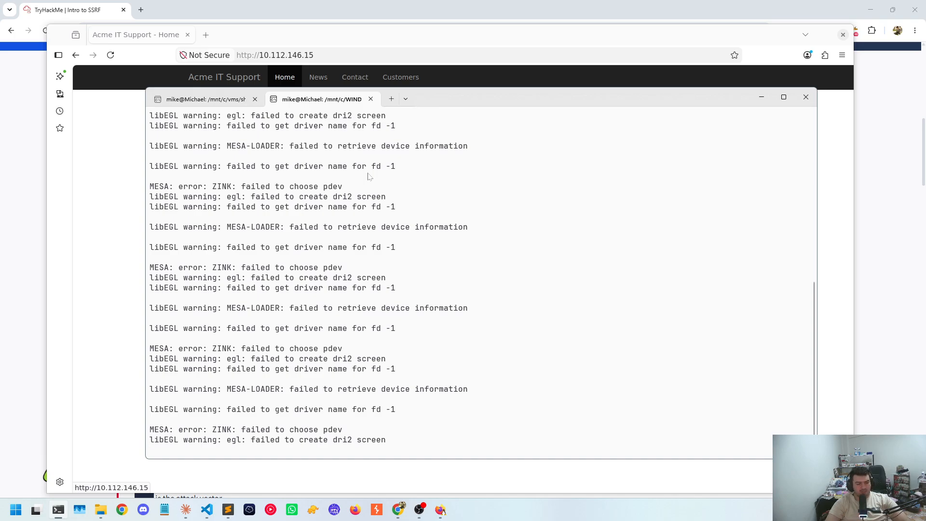
left_click(206, 100)
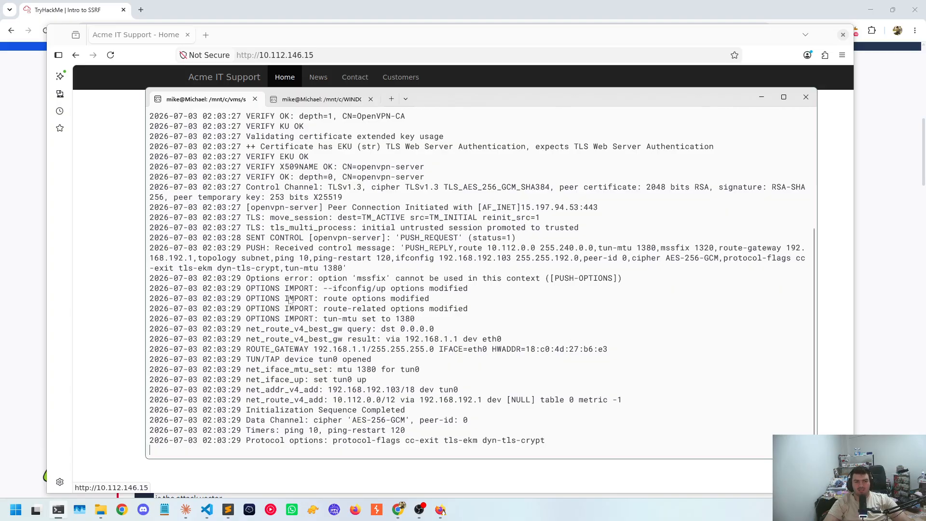
left_click(318, 99)
scroll(299, 248, "up", 5)
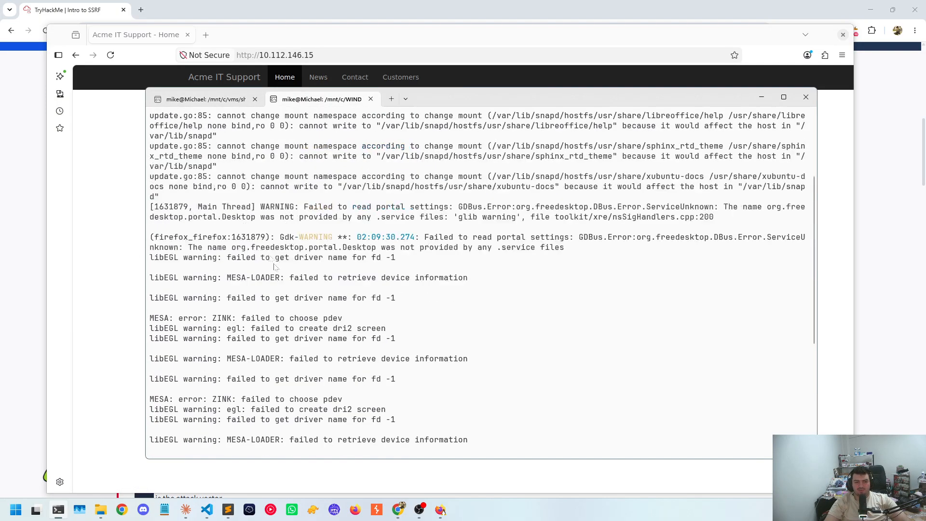
scroll(300, 249, "down", 5)
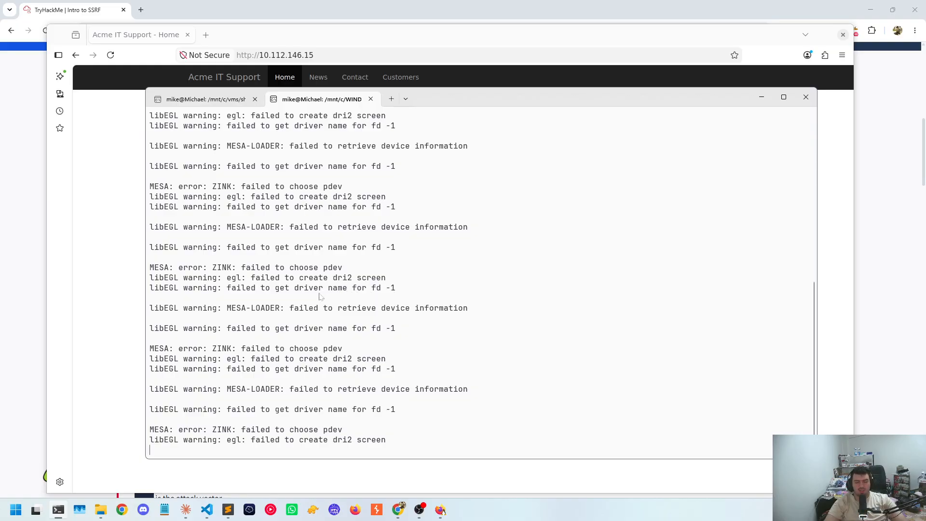
left_click(107, 237)
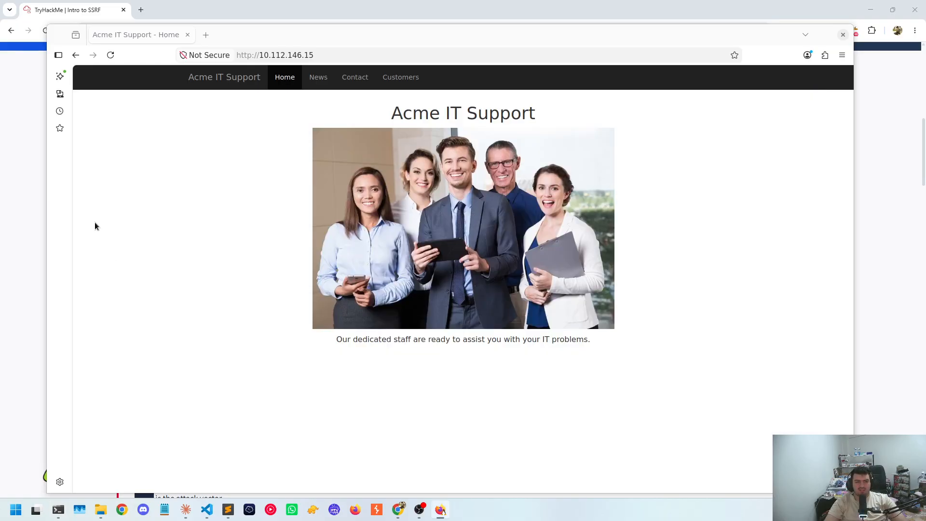
left_click(141, 10)
type("10.112.146.15")
key("Return")
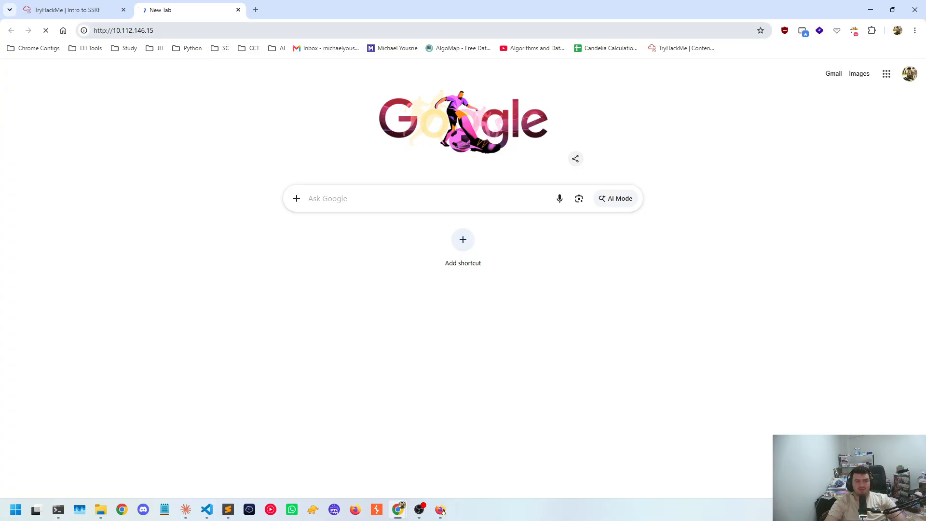
key("ctrl+l")
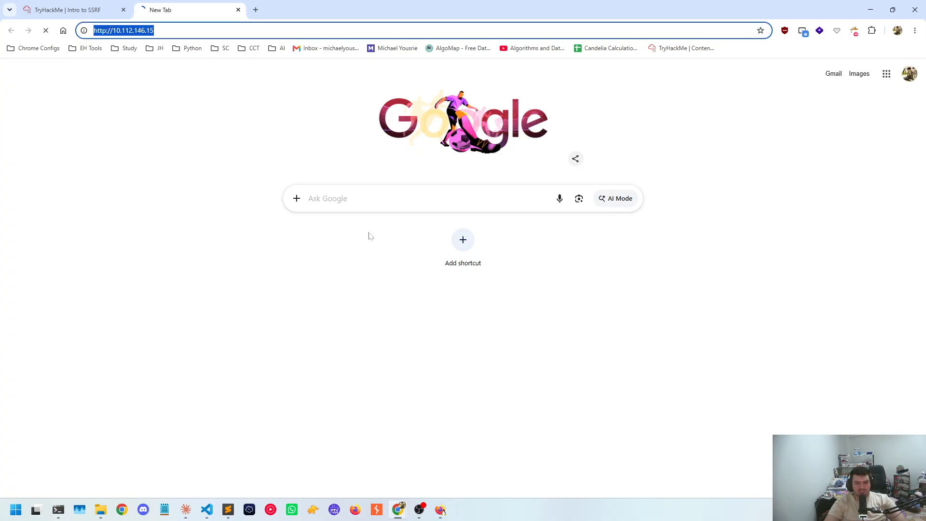
middle_click(173, 14)
Show the target machine's details in the TryHackMe room, and switch to Firefox to view the Acme site's News and Contact pages
left_click(791, 68)
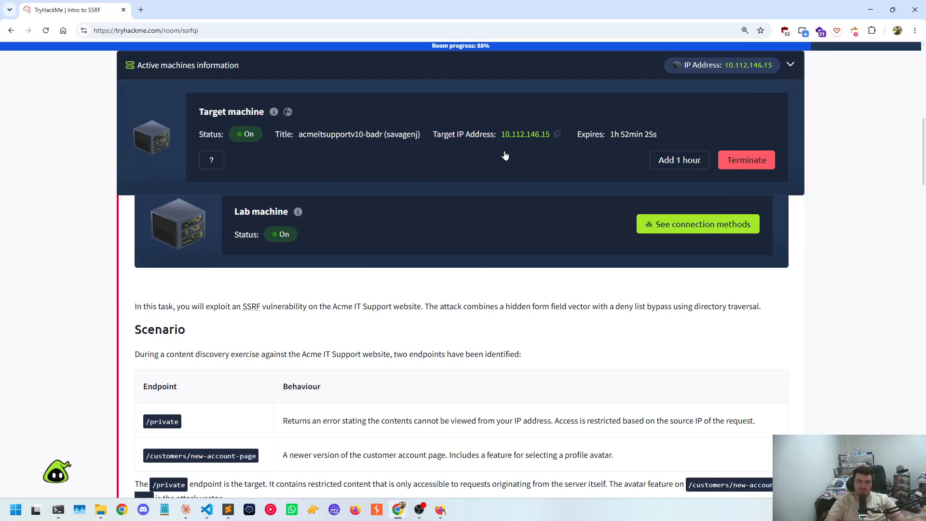
key("alt+Tab")
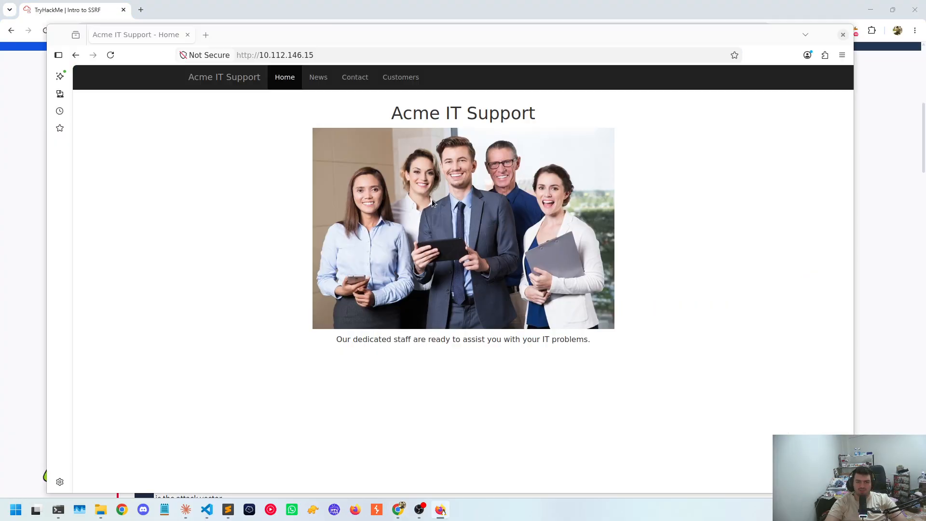
left_click(319, 81)
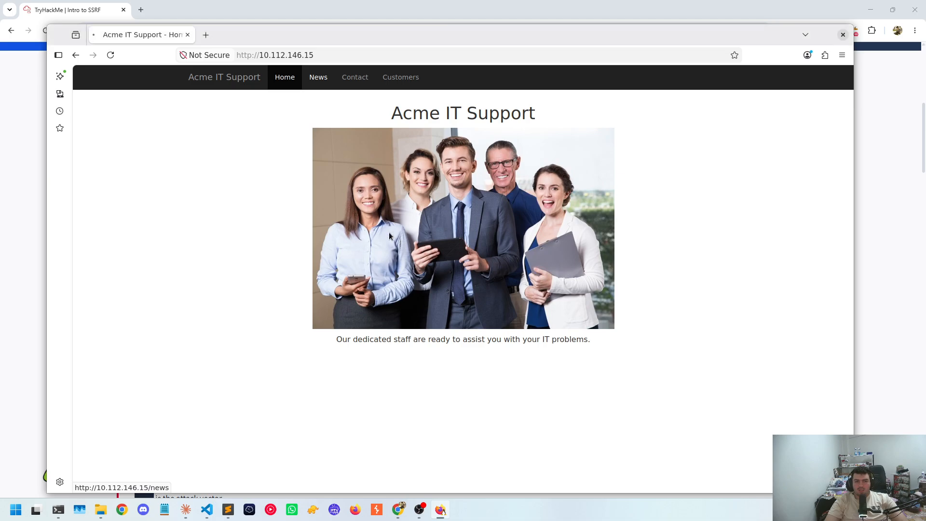
left_click(355, 78)
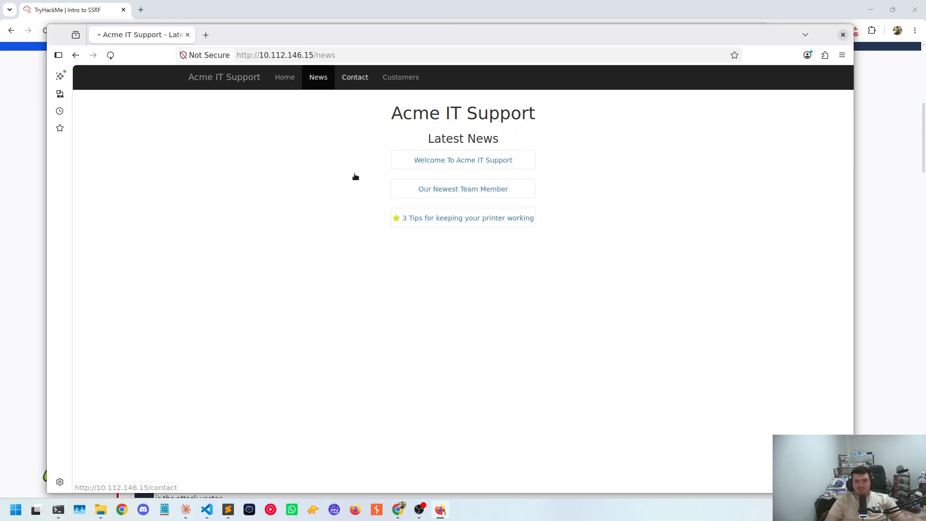
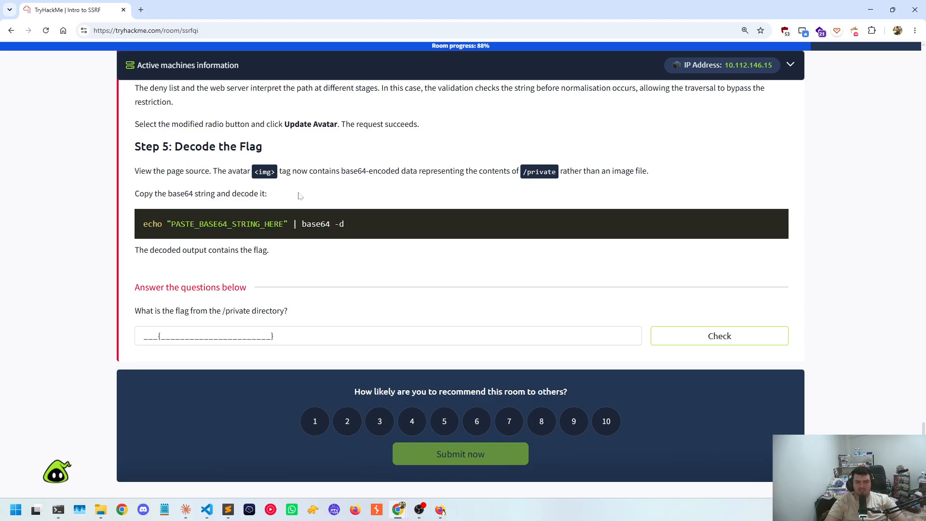
Review the base64 decode command and the question asking for the flag from the /private directory in the TryHackMe room
left_click_drag(348, 225, 144, 224)
left_click(237, 319)
left_click_drag(156, 311, 290, 311)
left_click(269, 321)
Switch to Firefox and select the "contact" path in the Acme IT Support page's address
key("alt+Tab")
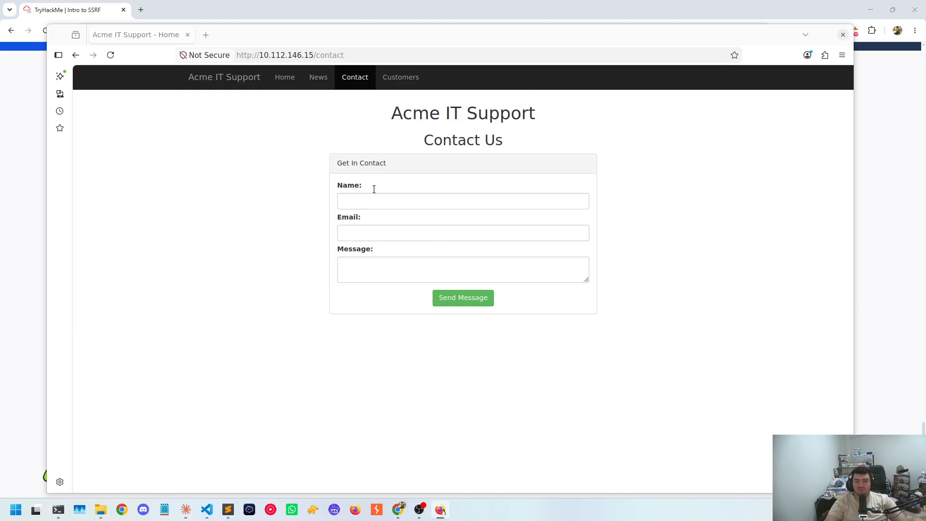
double_click(332, 55)
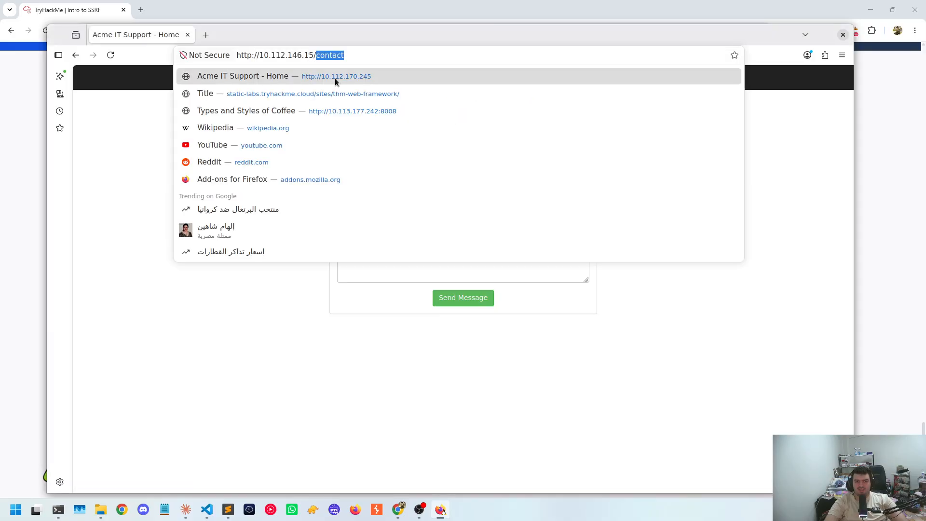
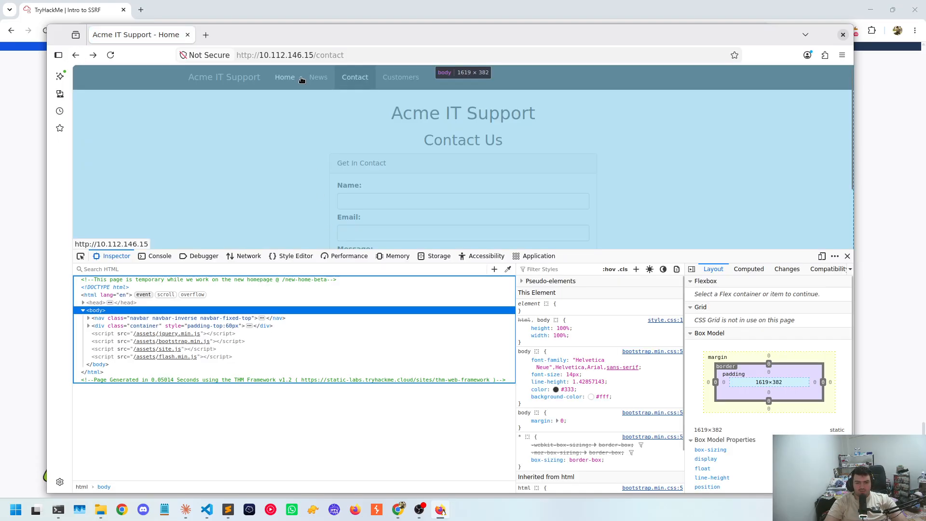
Look over the Acme IT Support Home page and open the News page
left_click(301, 79)
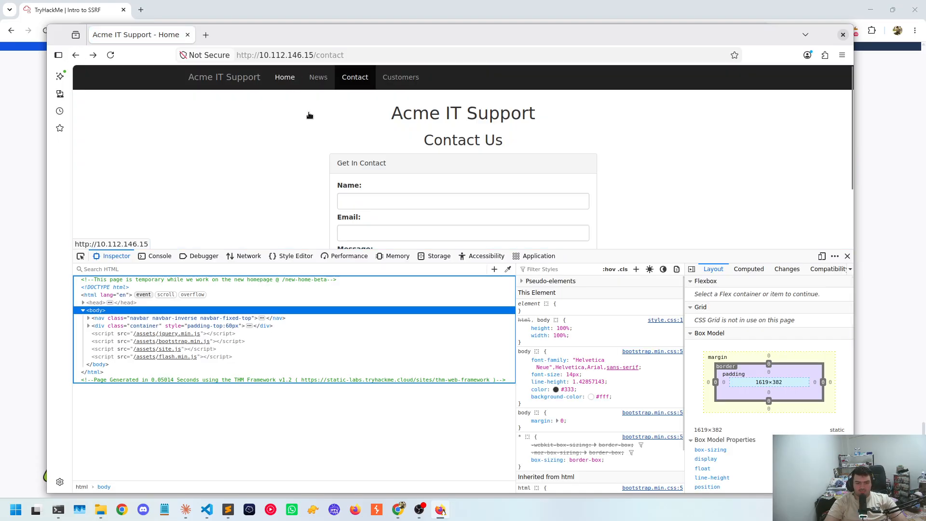
scroll(270, 173, "down", 2)
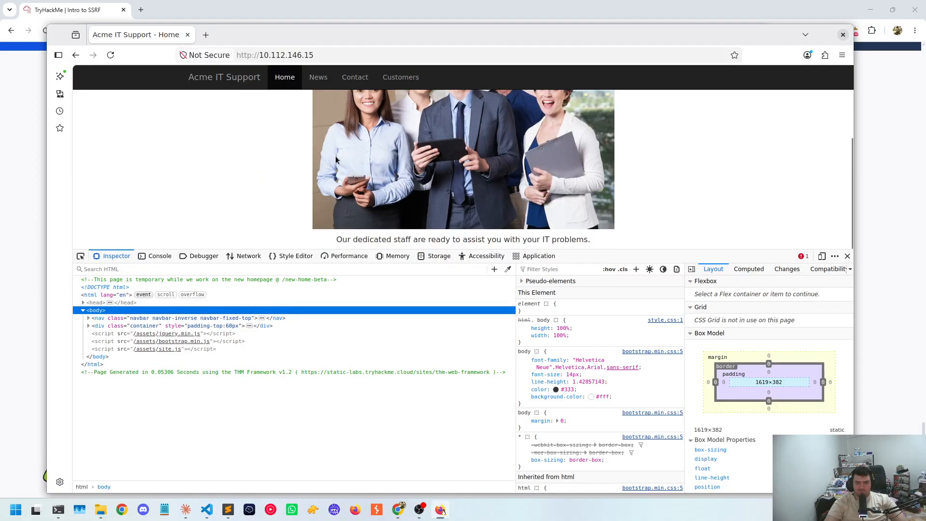
left_click(318, 77)
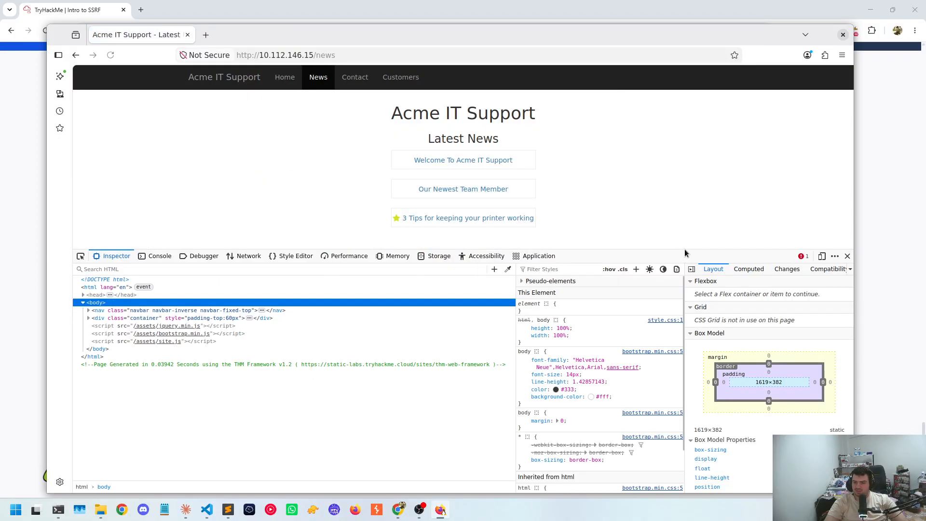
Shrink the developer tools, set up network monitoring on the Contact page and clear its request log
left_click_drag(685, 248, 199, 355)
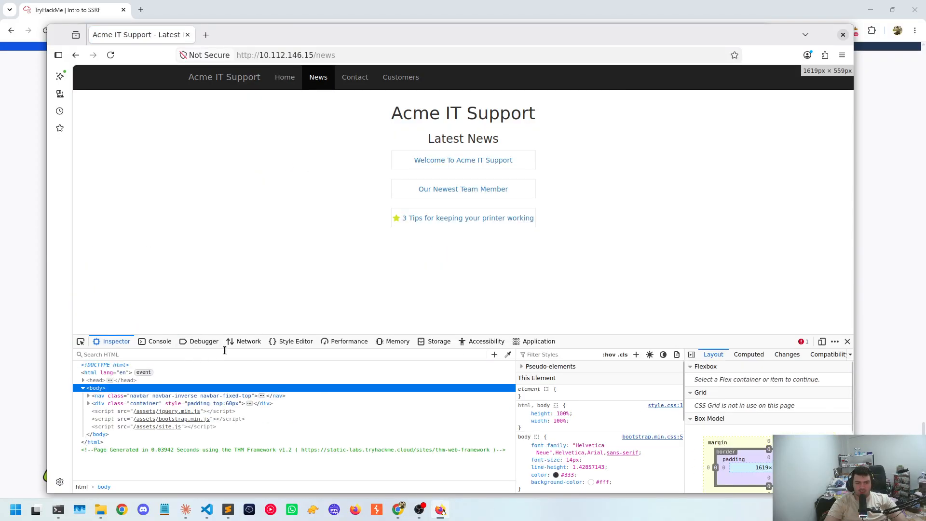
left_click(243, 341)
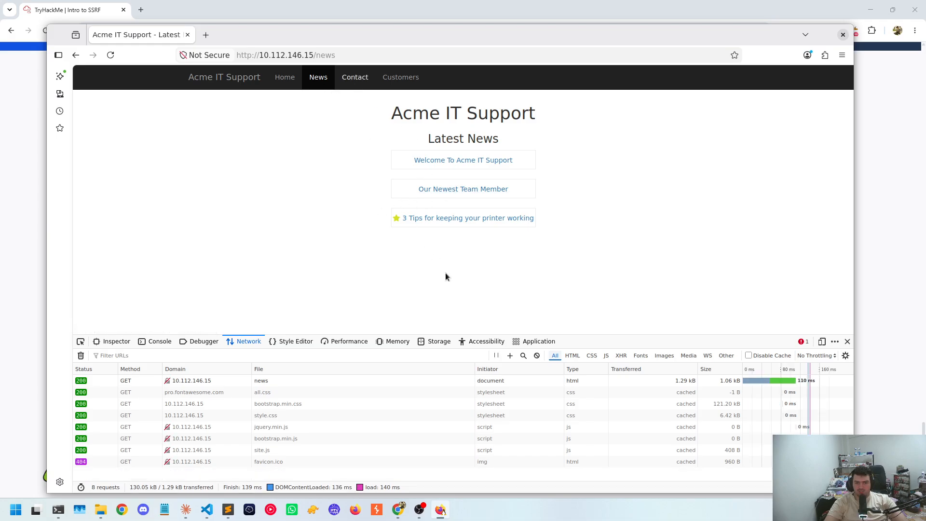
left_click(355, 77)
left_click(375, 204)
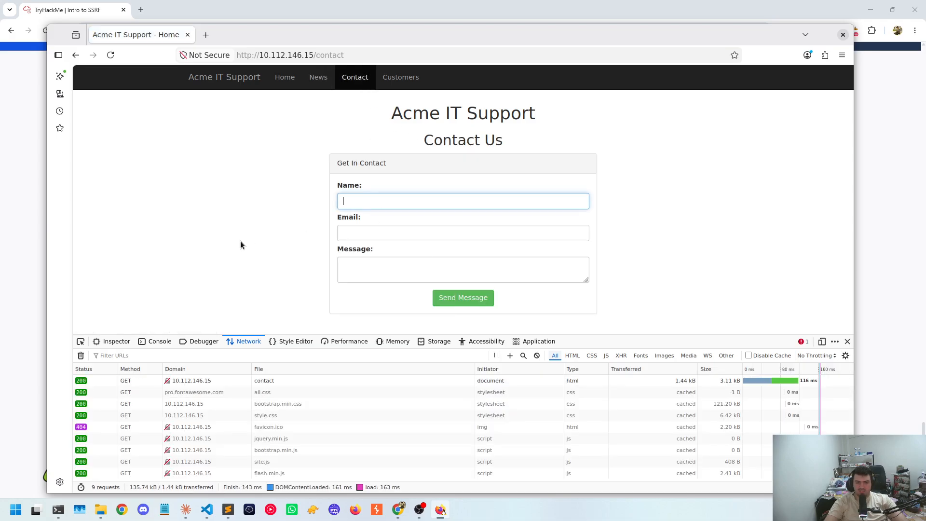
left_click(80, 356)
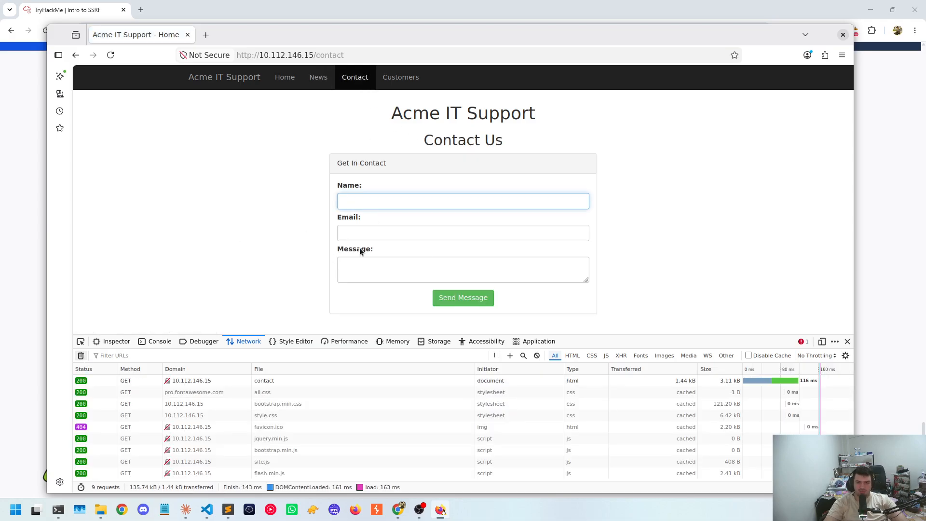
Submit the contact form with the name "test", a test e-mail address and the message "testing", and dismiss the alert
left_click(390, 209)
type("test")
key("Tab")
type("test@t")
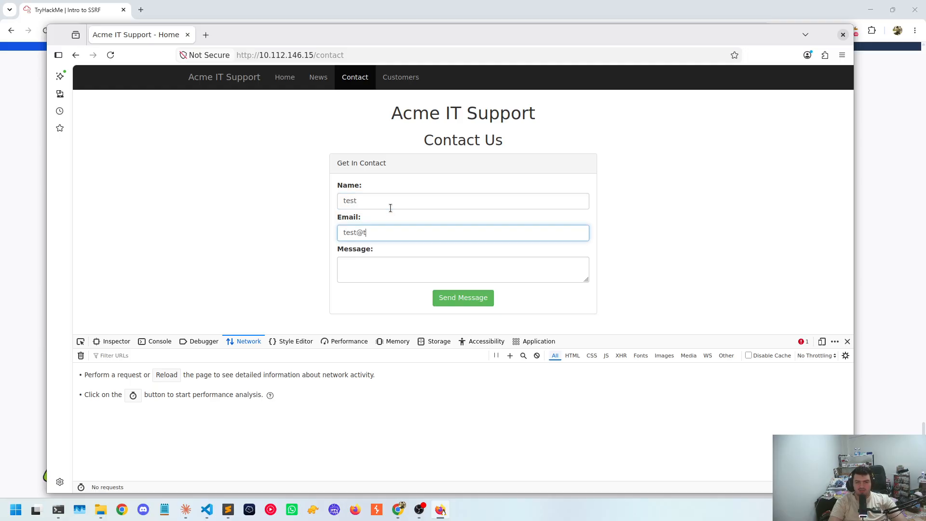
type("est.com")
key("Tab")
type("testing")
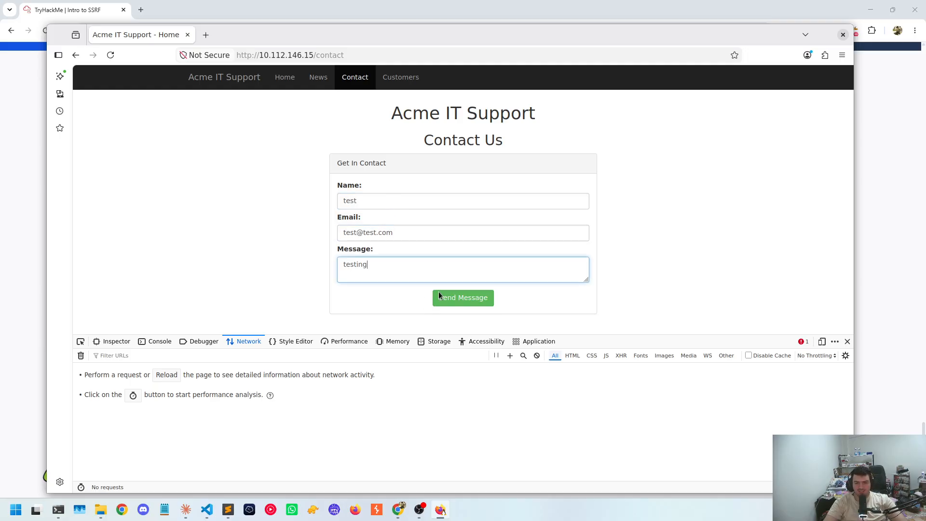
left_click(439, 295)
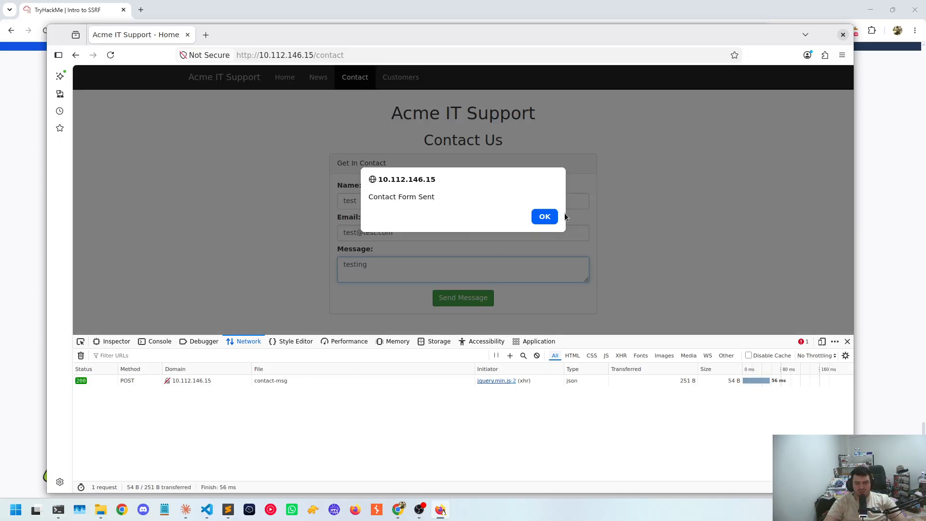
left_click(544, 217)
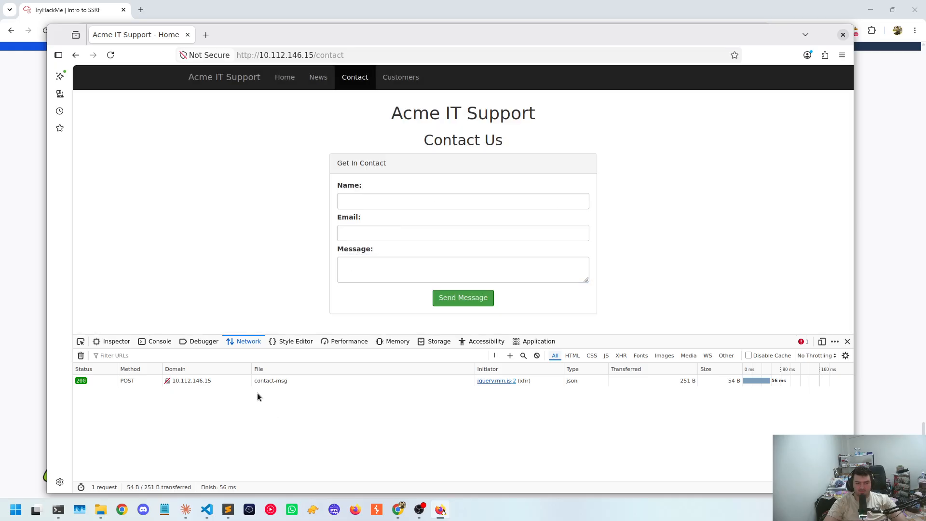
Examine the headers, cookies and response of the contact-msg POST request
left_click(138, 382)
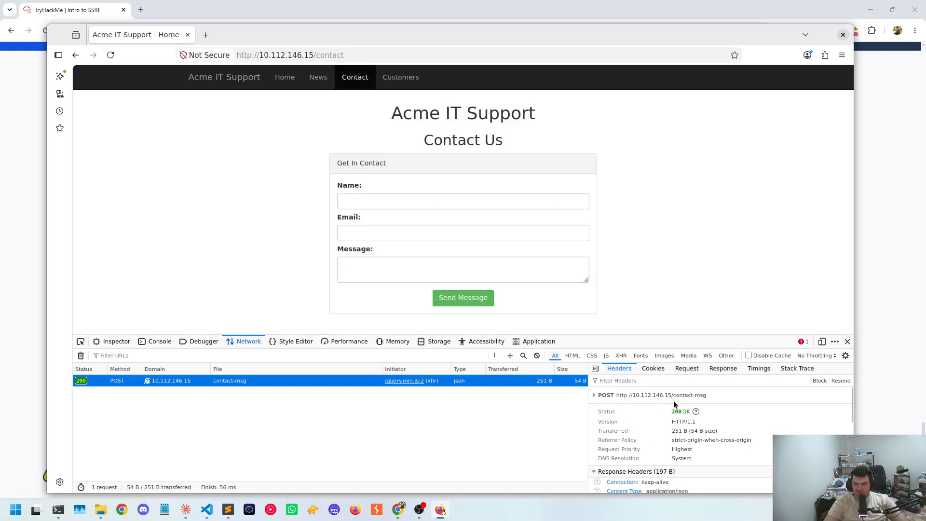
scroll(674, 404, "down", 5)
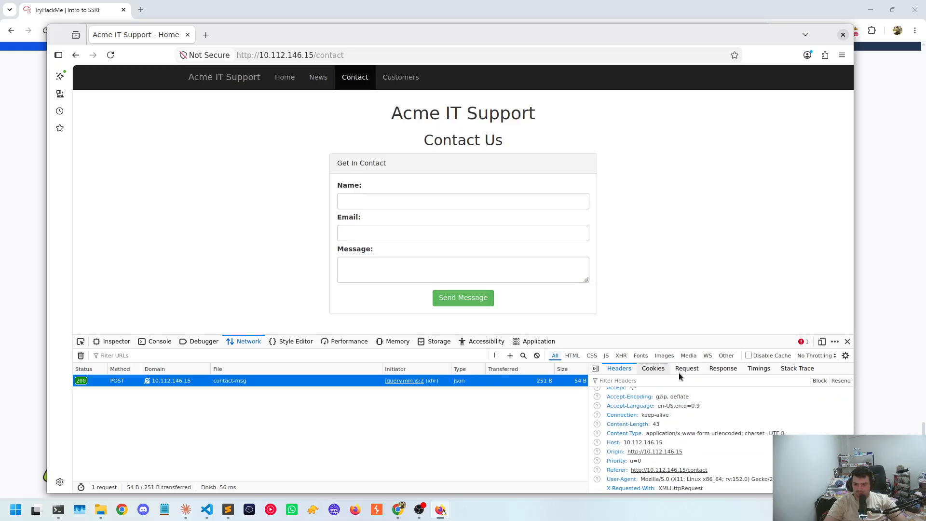
left_click(653, 368)
left_click(620, 368)
left_click(723, 368)
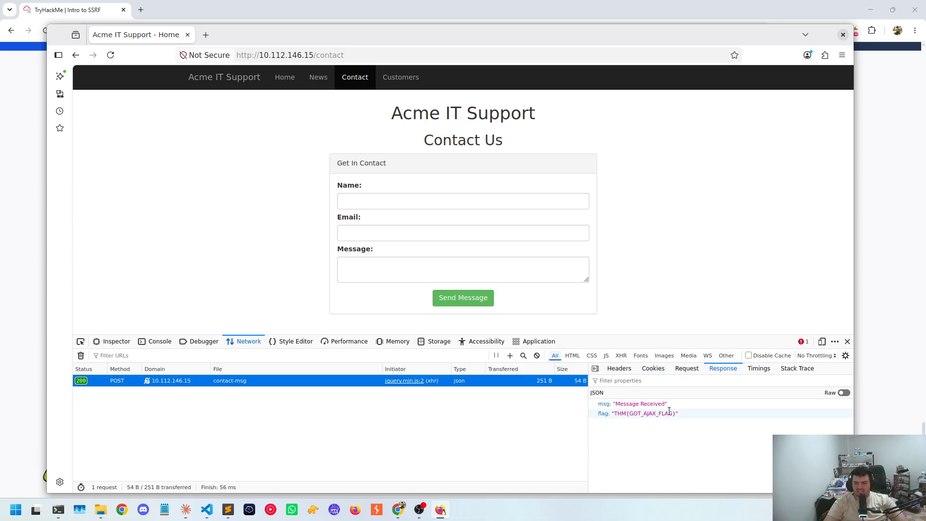
Select the flag value in the contact-msg JSON response to read it in full
left_click_drag(676, 413, 617, 417)
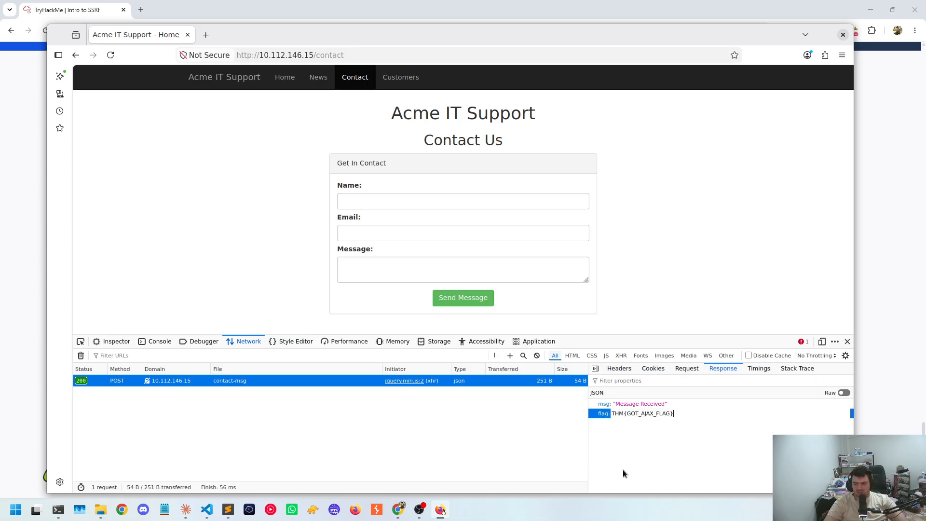
left_click(628, 458)
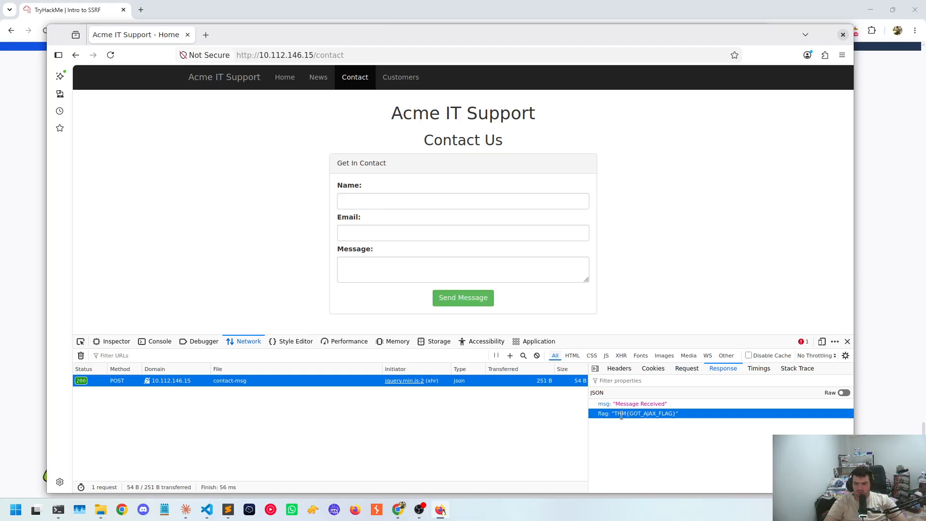
left_click(622, 415)
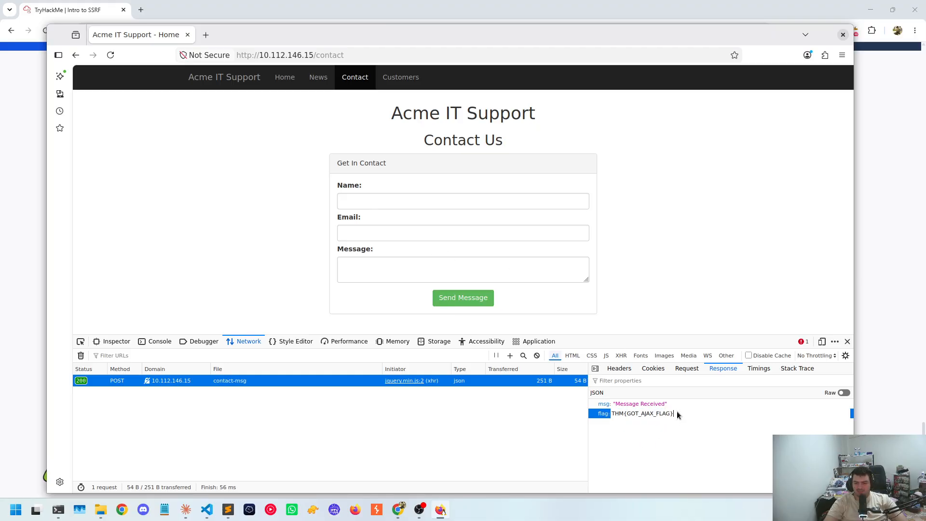
left_click(655, 421)
left_click(648, 414)
left_click(687, 416)
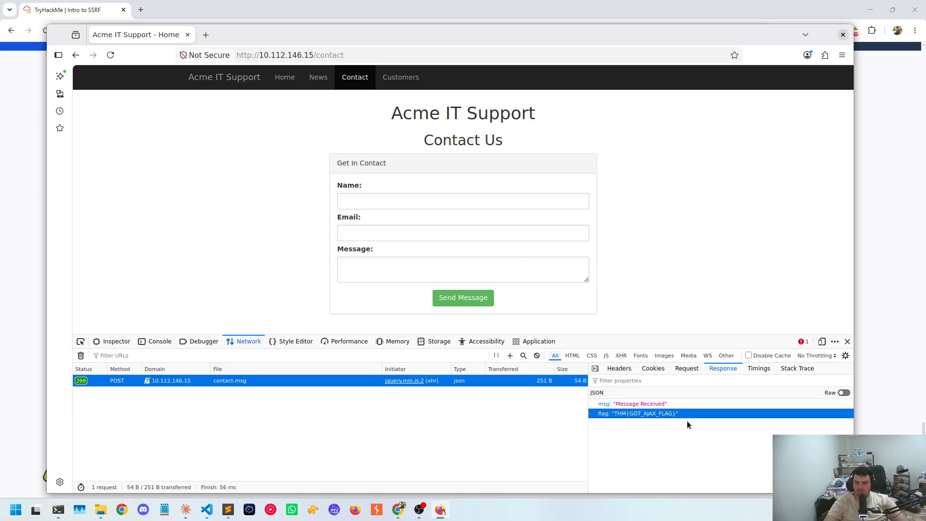
Check the Customers login page, then close the developer tools and return to the Home page
left_click(397, 87)
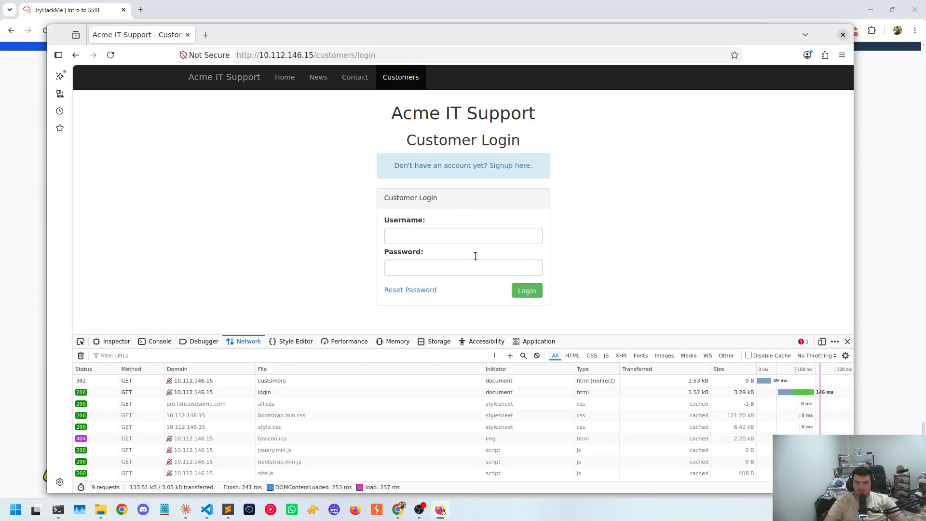
left_click(242, 81)
key("F12")
left_click(283, 77)
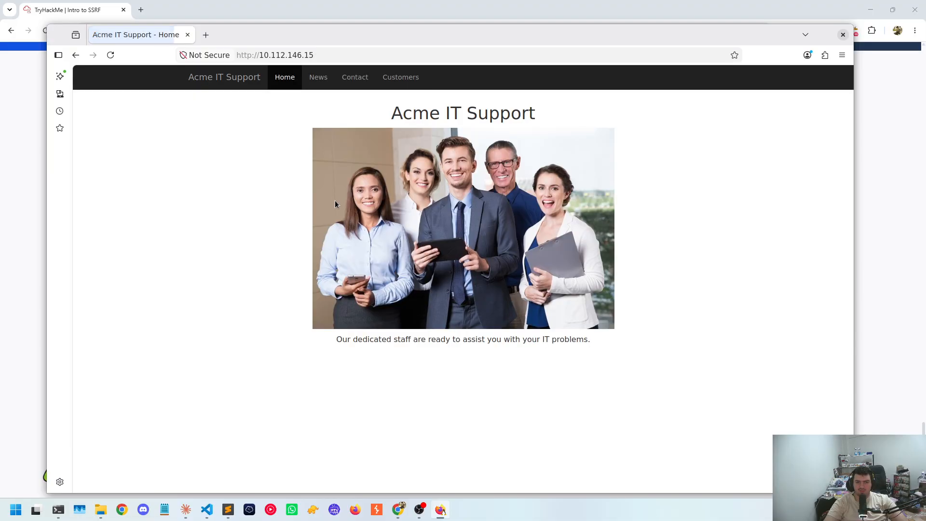
Inspect the Home page's staff photo and examine the asset paths in the surrounding HTML
right_click(461, 226)
left_click(500, 358)
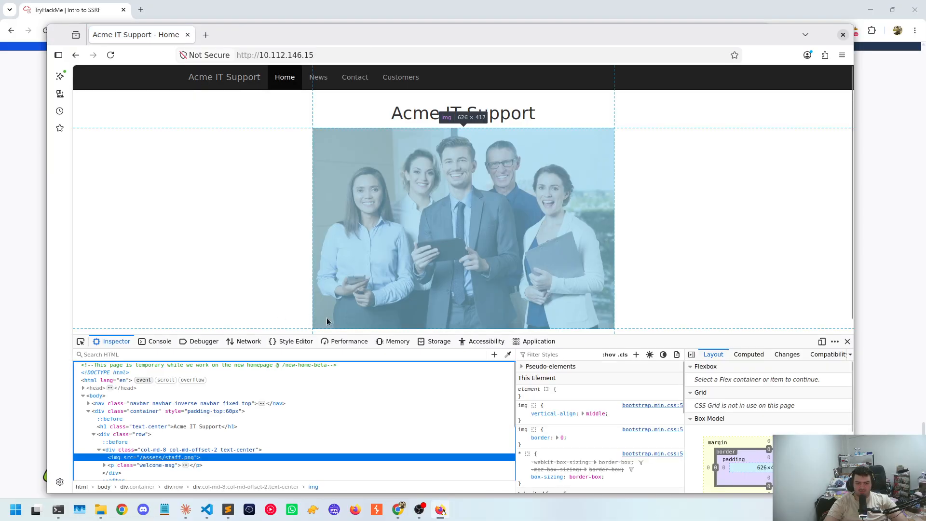
scroll(219, 456, "down", 3)
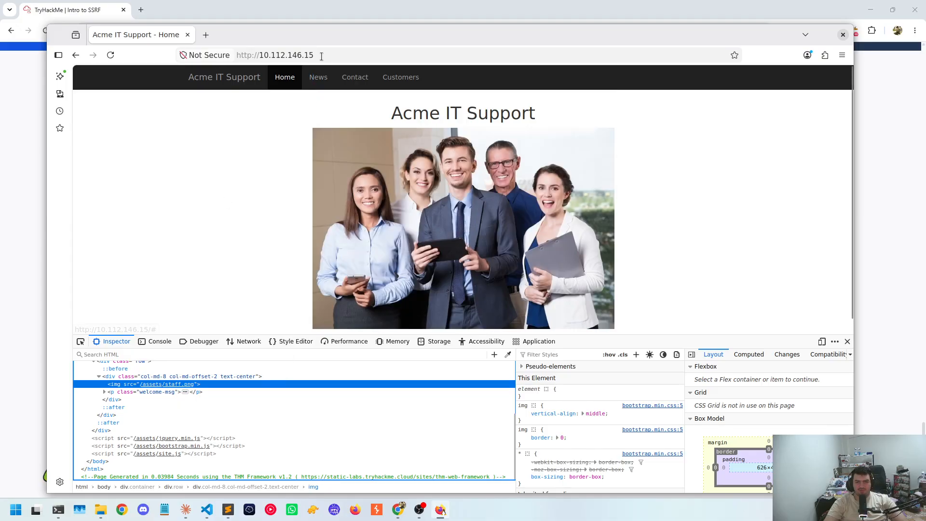
left_click(380, 55)
left_click(381, 55)
type("/assets/")
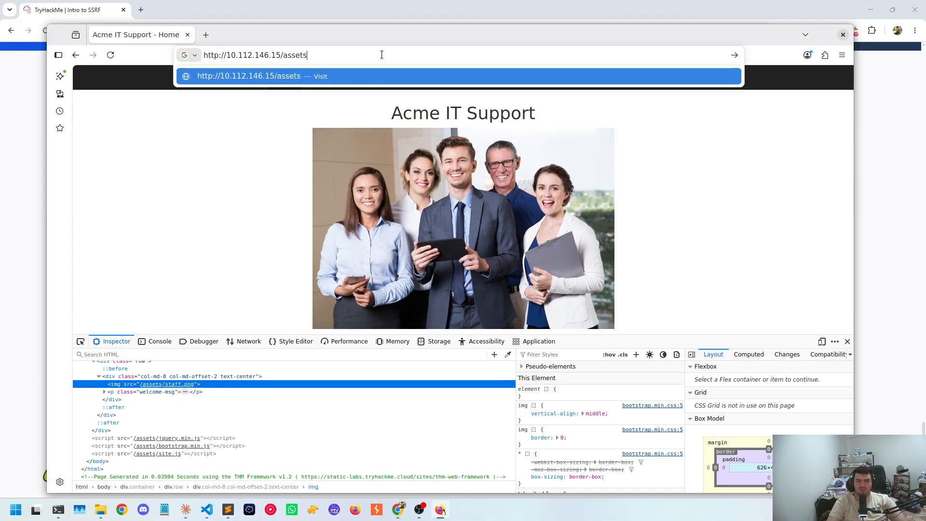
key("Return")
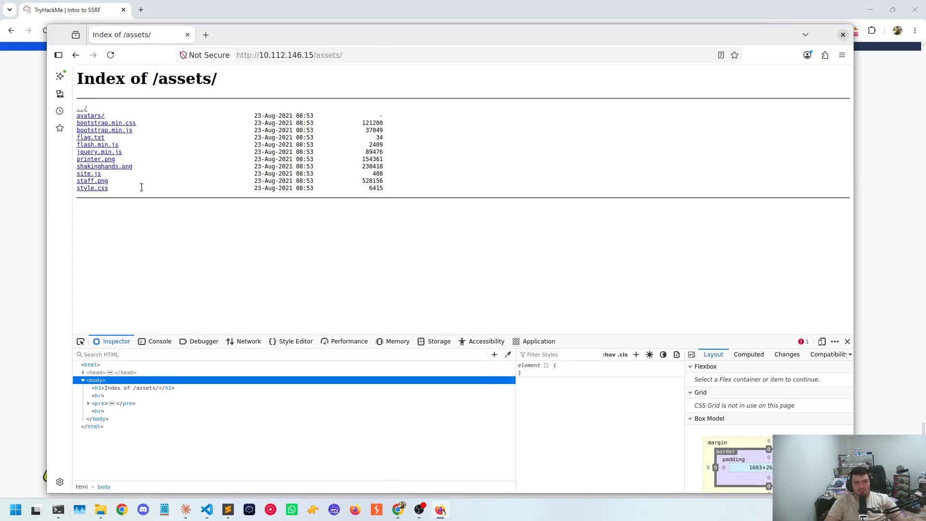
View site.js and flag.txt from the /assets/ listing and return to the listing
left_click(90, 175)
left_click(76, 55)
left_click(96, 138)
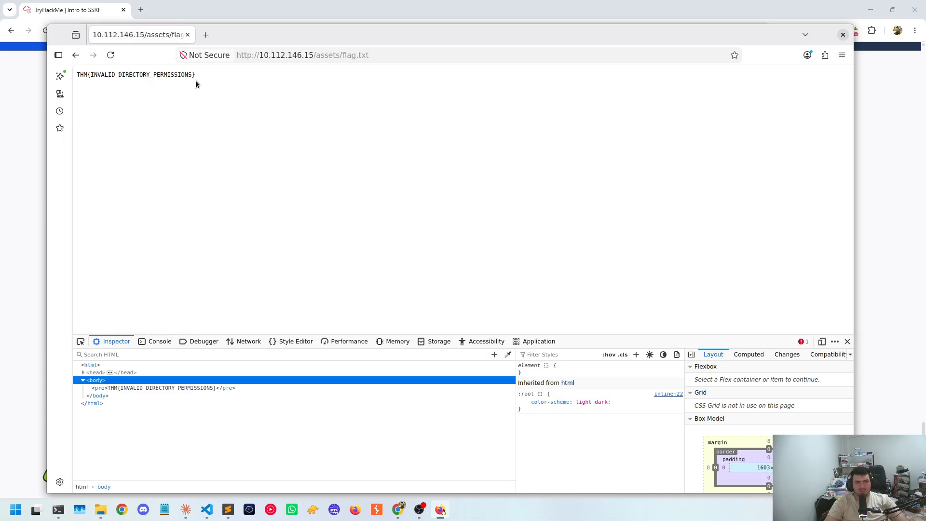
left_click_drag(195, 80, 67, 64)
key("alt+Left")
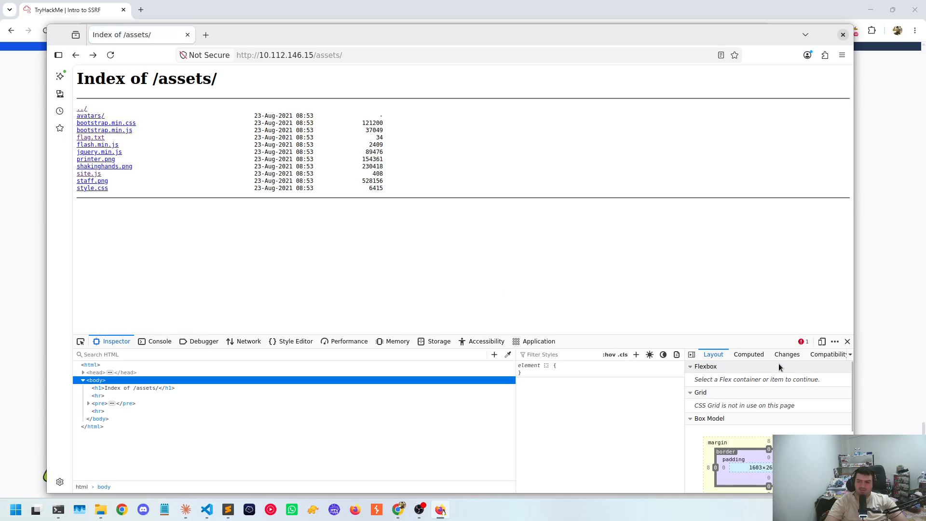
Check the console output for the /assets/ listing and follow the parent directory link to the Home page
left_click(153, 341)
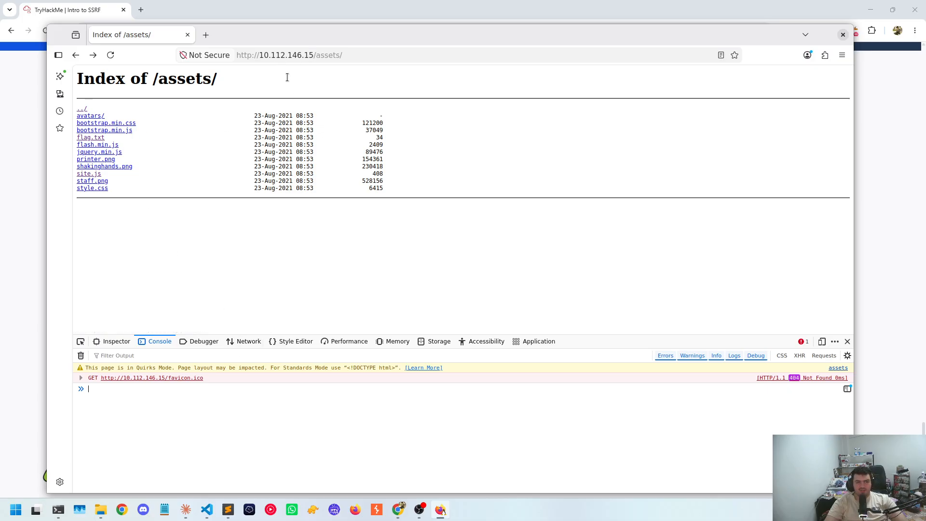
left_click(81, 108)
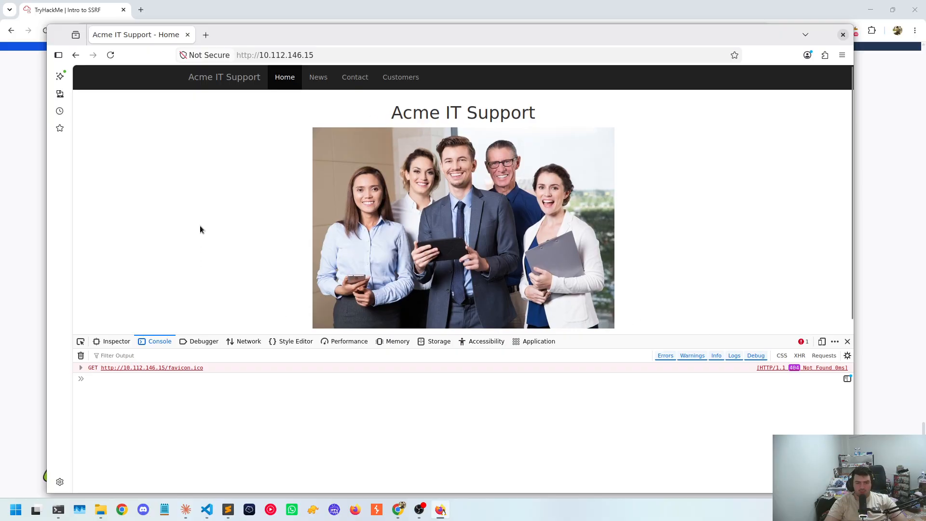
scroll(272, 271, "down", 1)
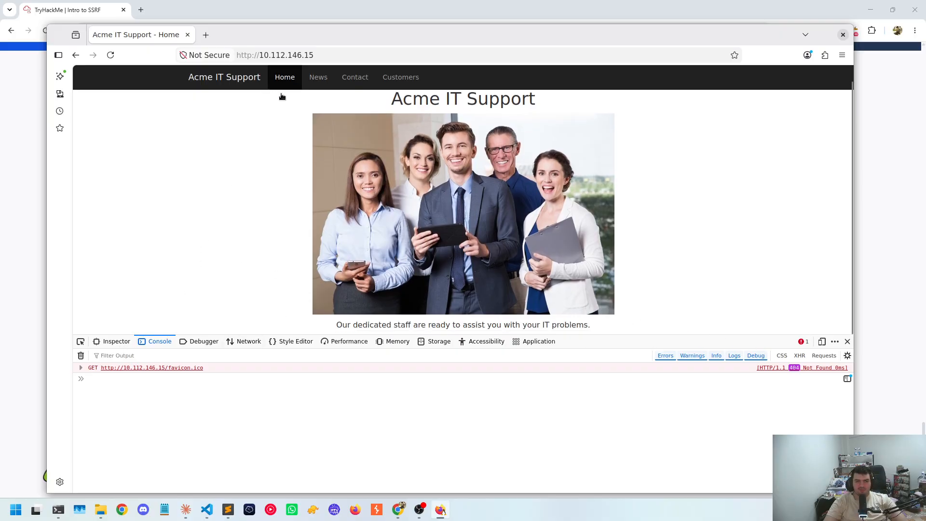
Pass through the Contact page to the News page and examine the article "3 Tips for keeping your printer working"
left_click(340, 83)
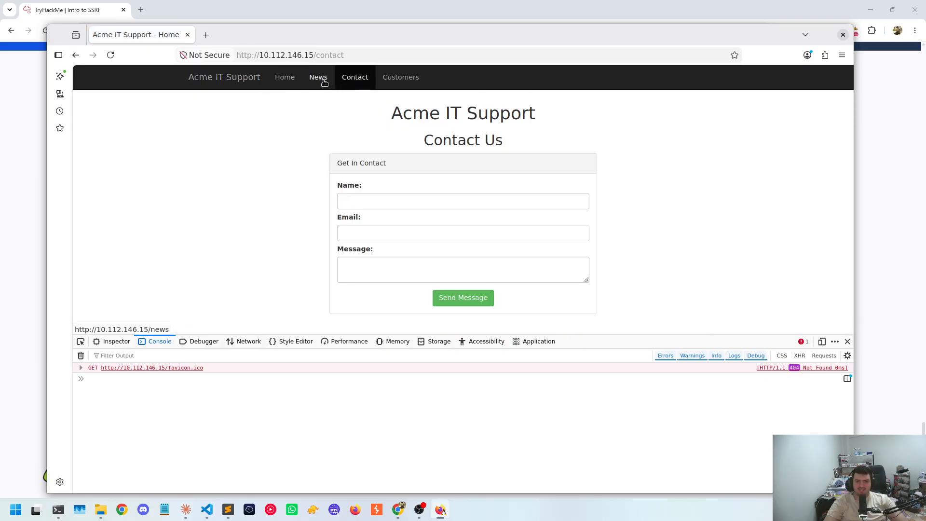
left_click(322, 81)
left_click(434, 218)
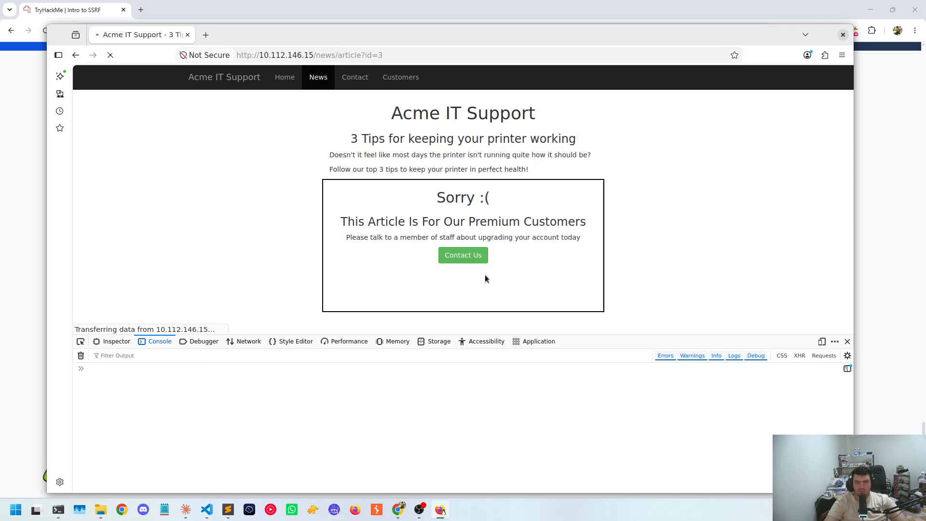
scroll(441, 170, "down", 1)
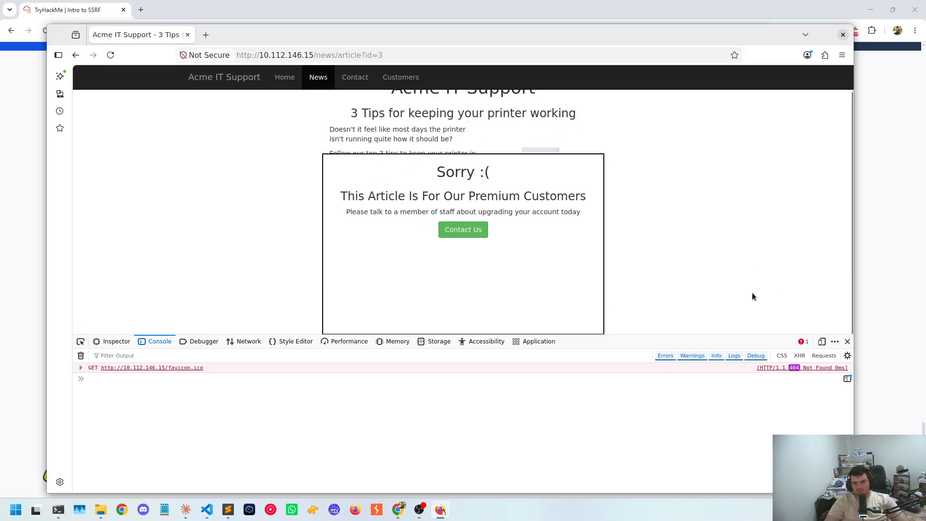
scroll(312, 88, "up", 1)
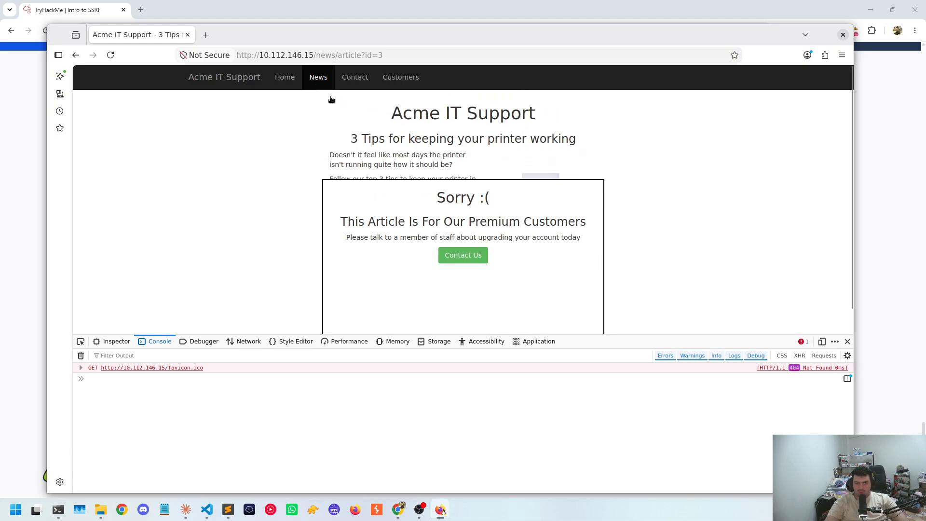
View the news articles "Our Newest Team Member" and "Welcome To Acme IT Support"
left_click(319, 80)
left_click(502, 188)
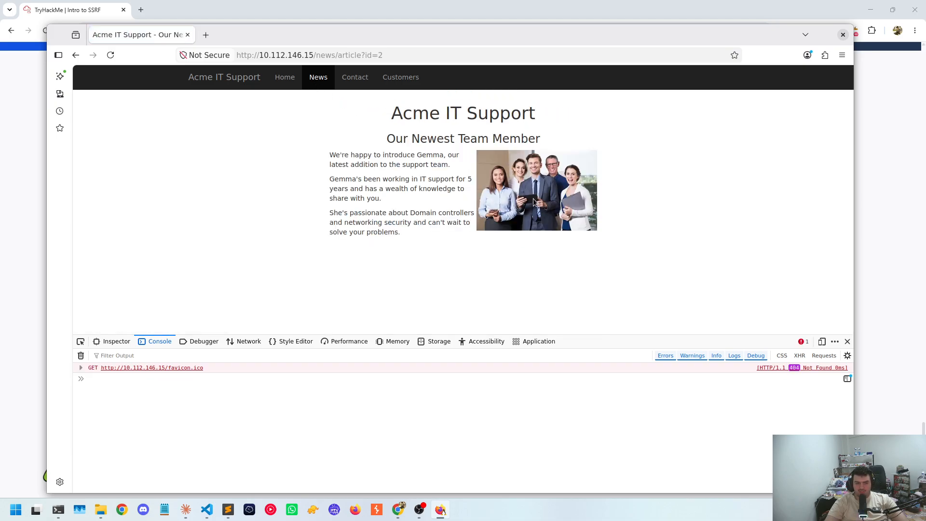
left_click(324, 86)
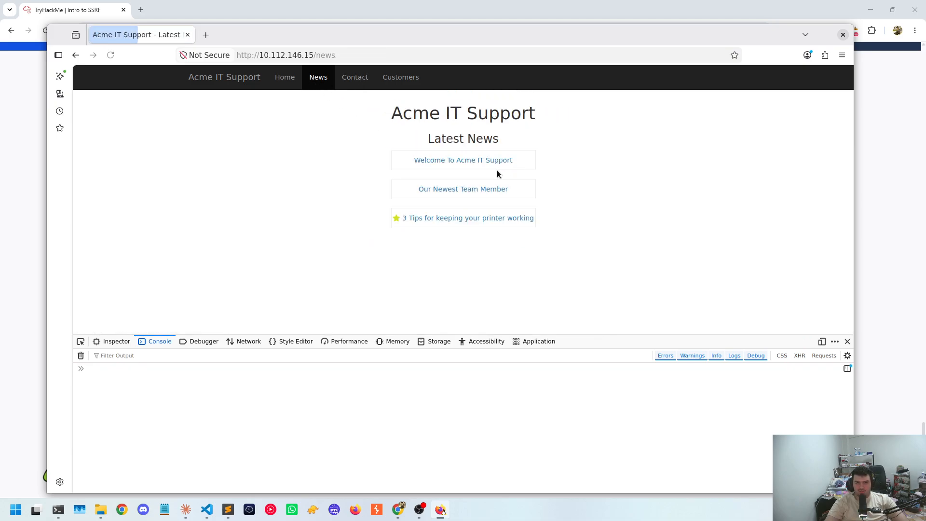
left_click(460, 161)
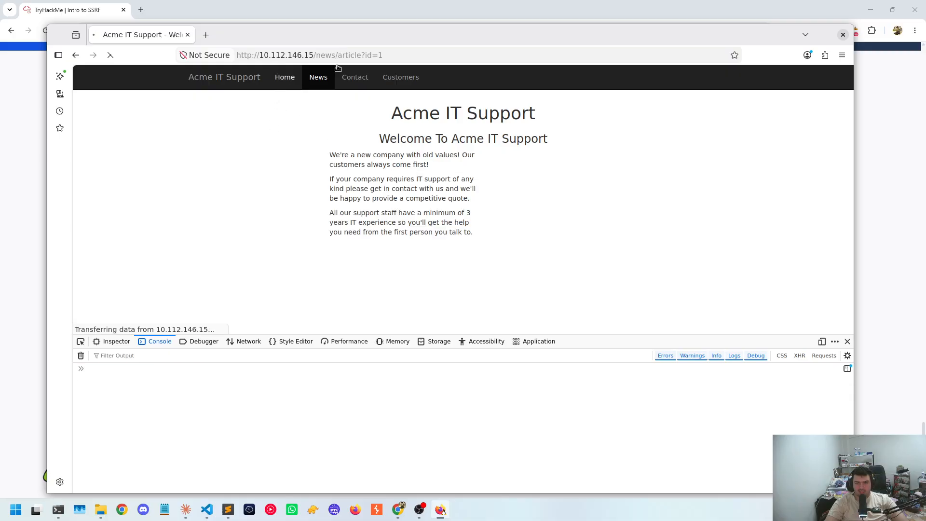
Select the full address of the "Welcome To Acme IT Support" article for editing
left_click(381, 55)
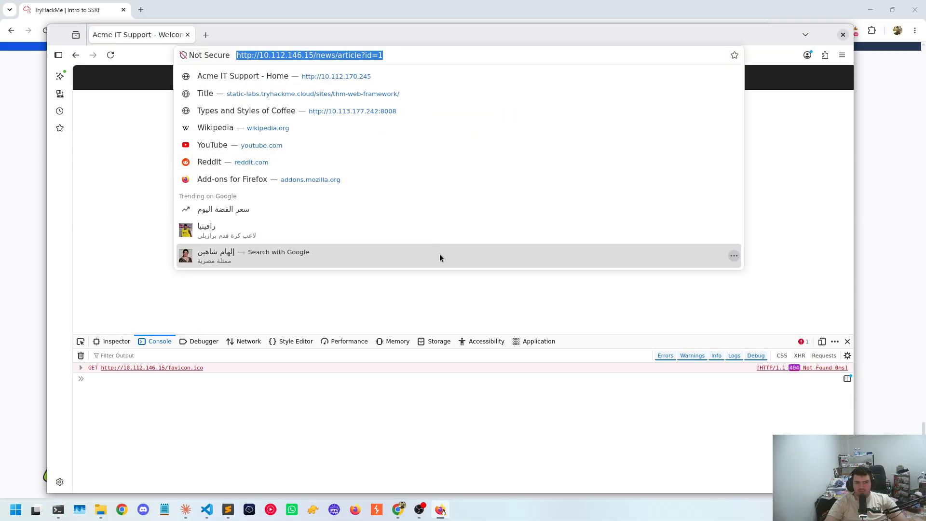
left_click(402, 133)
left_click(381, 55)
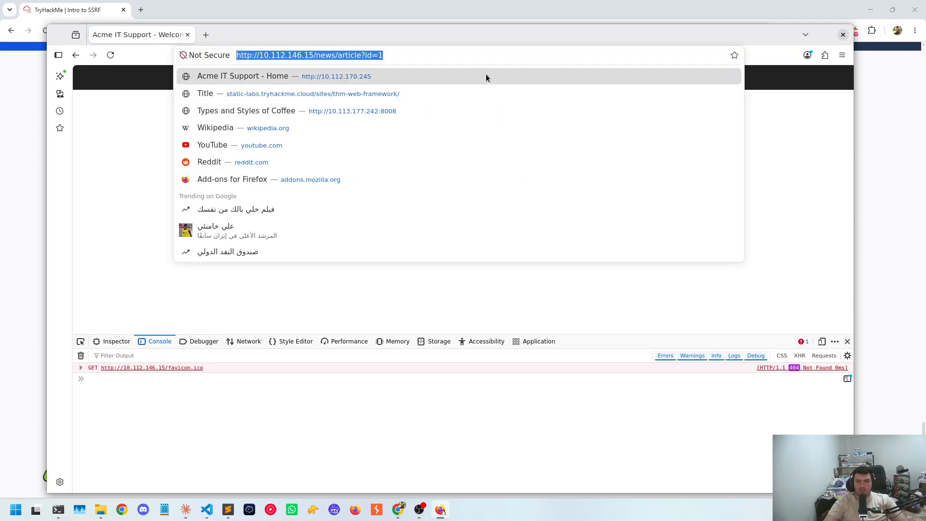
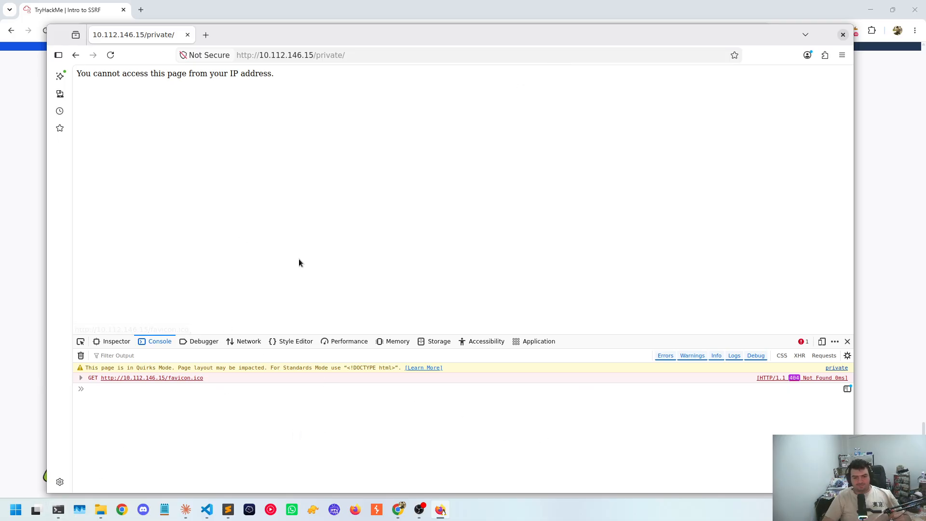
Return from /private/ to the /assets/ listing and open the script site.js
right_click(302, 261)
left_click(314, 269)
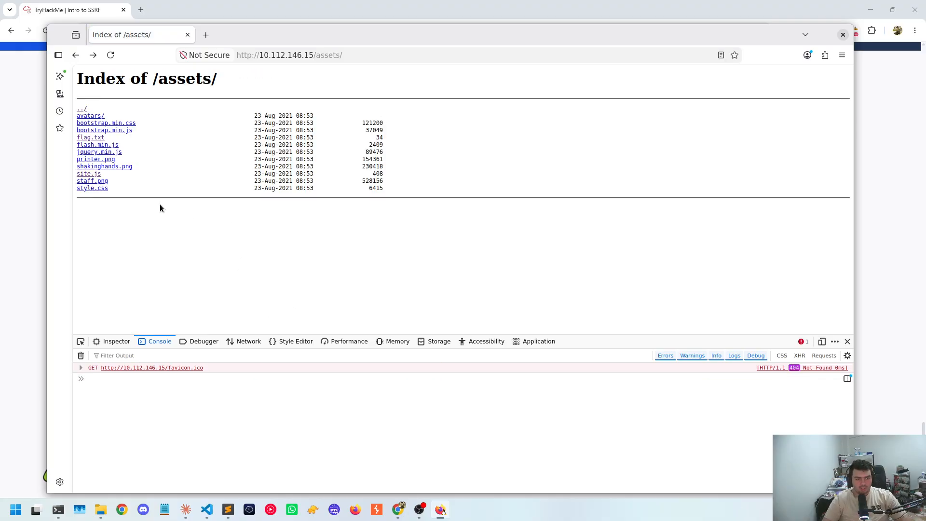
left_click(89, 174)
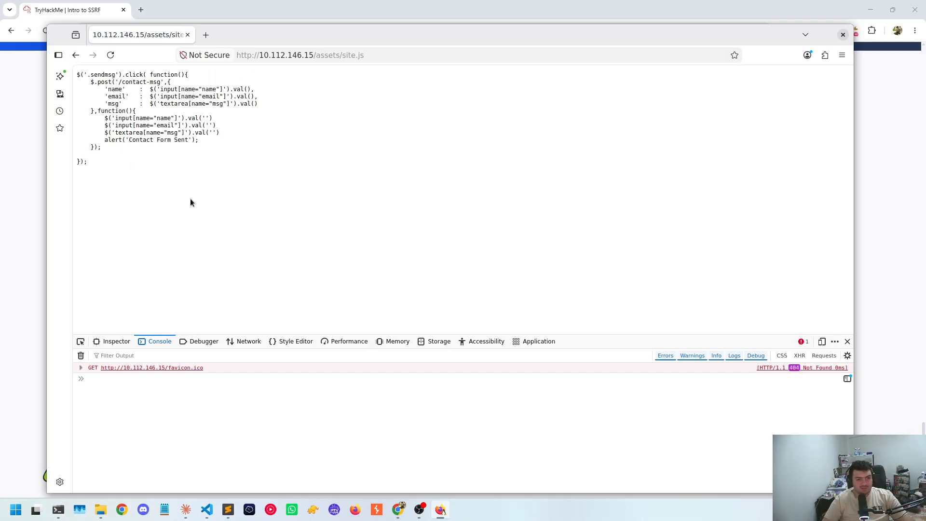
scroll(190, 198, "up", 5, "ctrl")
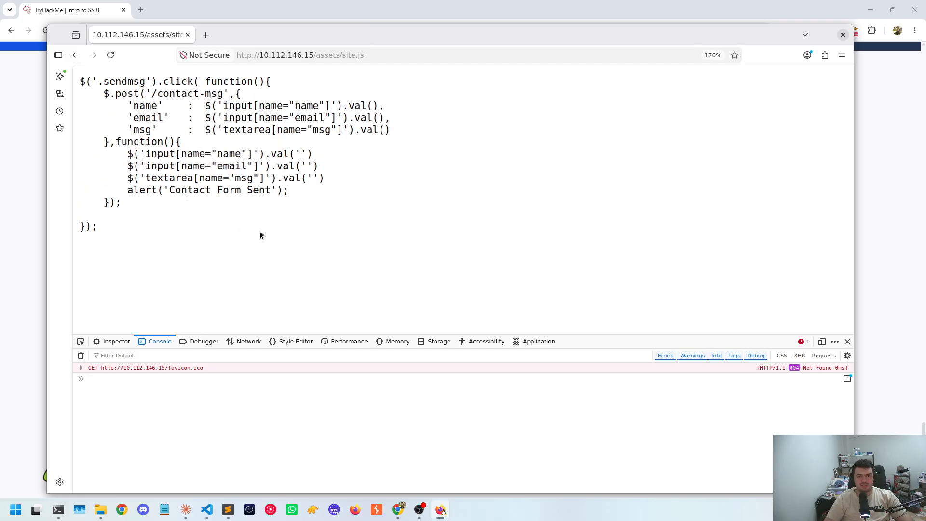
scroll(260, 232, "up", 1, "ctrl")
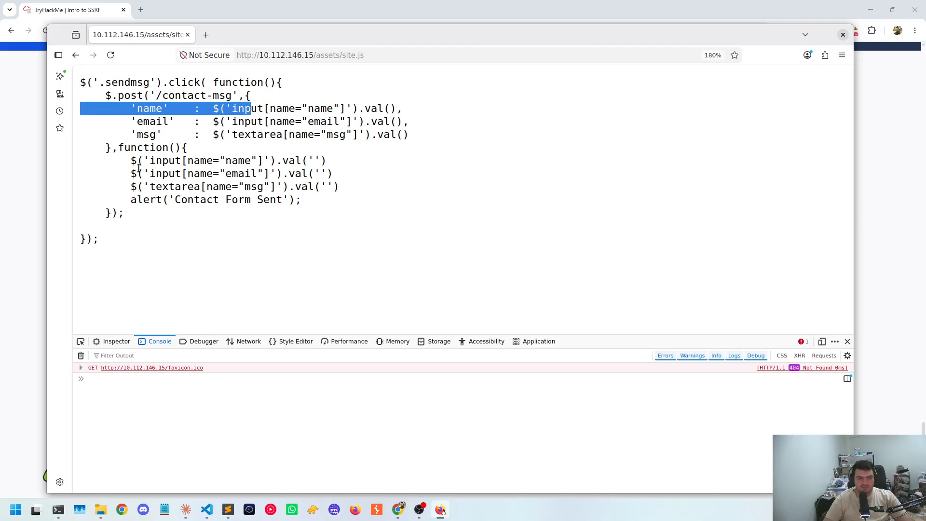
Examine the /contact-msg POST request in site.js, including its name, email and msg fields and callback function
left_click_drag(130, 160, 306, 205)
left_click(305, 205)
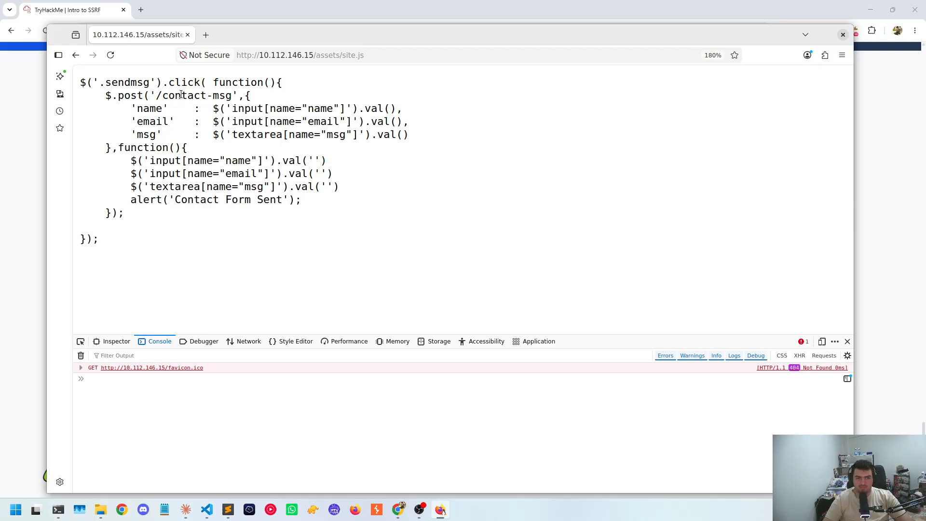
left_click_drag(155, 95, 235, 95)
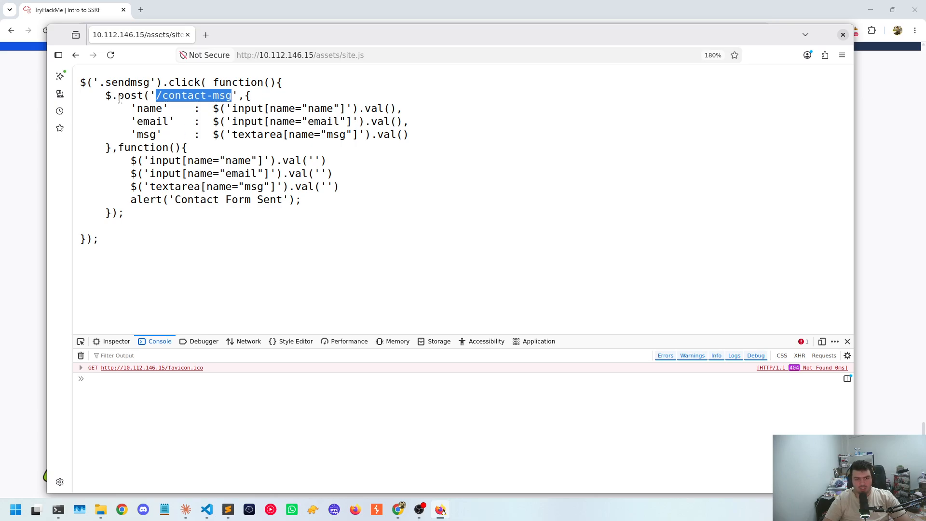
left_click_drag(126, 109, 466, 153)
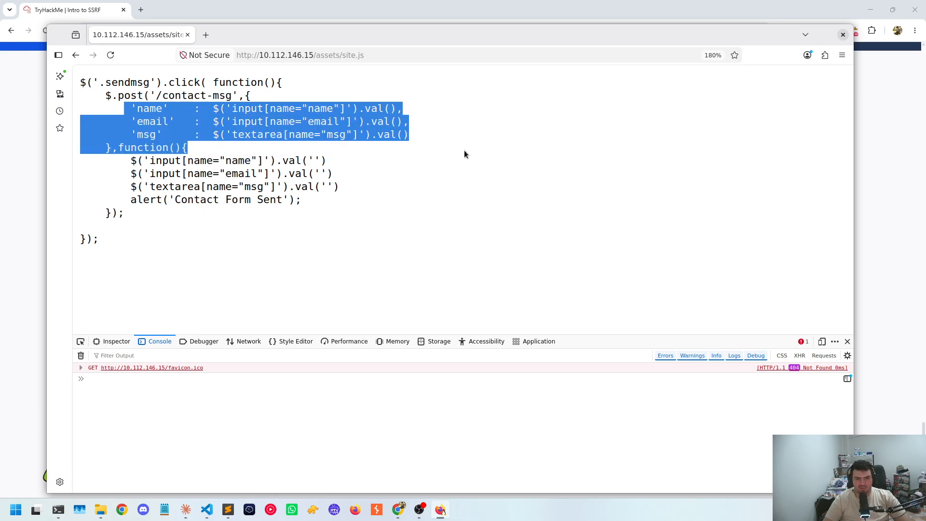
left_click(85, 81)
View the images 1.png, 2.png and 6.png in /assets/avatars/, closing the developer tools along the way
key("alt+Left")
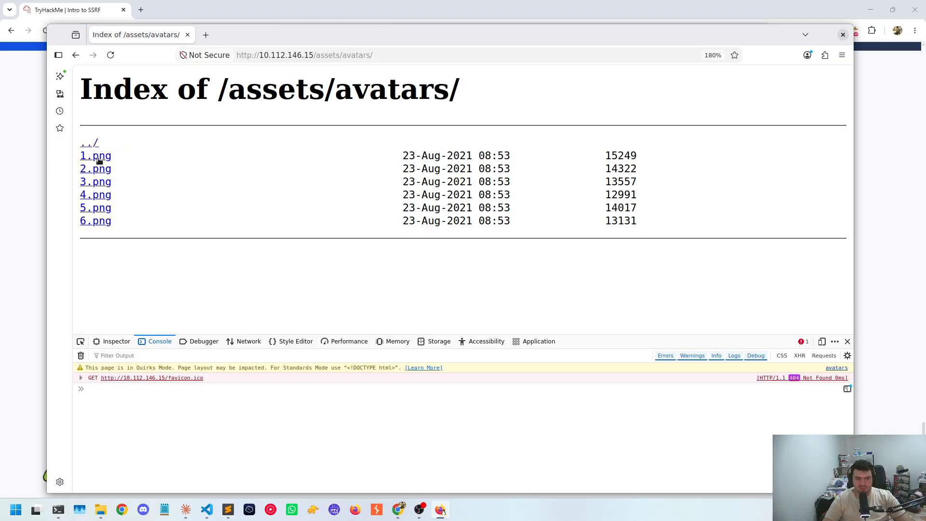
left_click(99, 161)
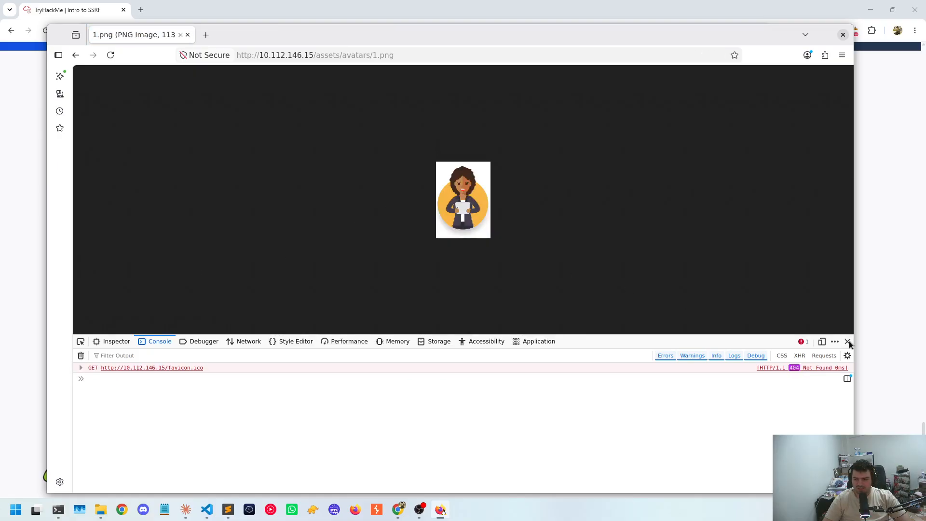
key("F12")
left_click(76, 55)
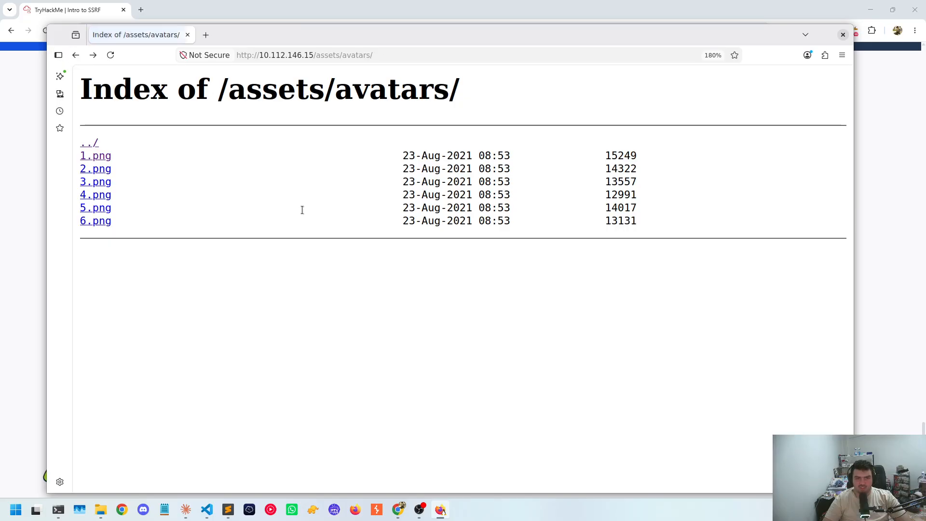
left_click(106, 173)
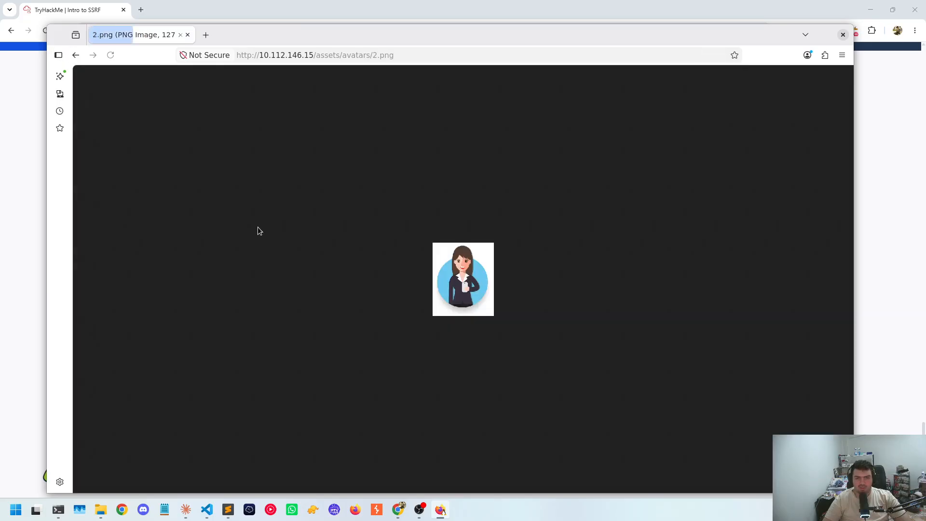
left_click(76, 55)
left_click(100, 221)
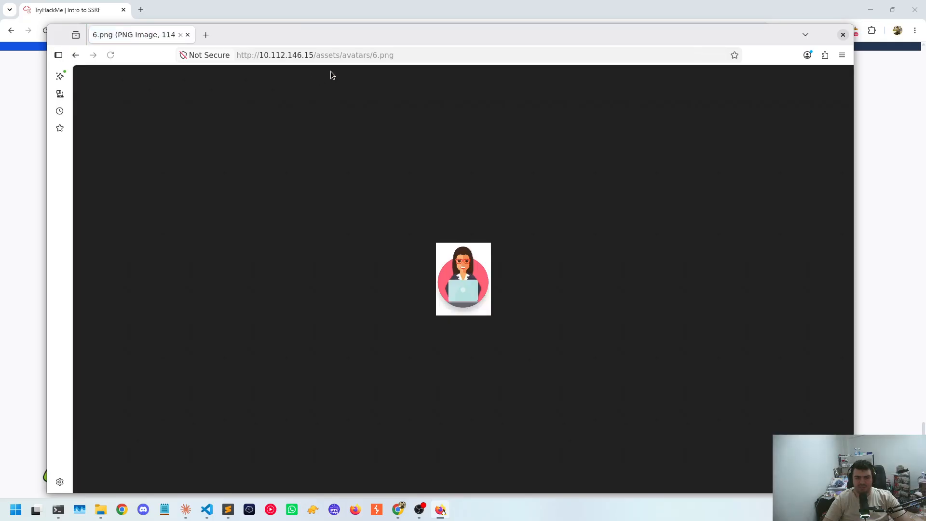
Load the site root 10.112.146.15 and go through the Customers login page to the Customer Signup page
left_click_drag(317, 55, 634, 72)
key("BackSpace")
key("Return")
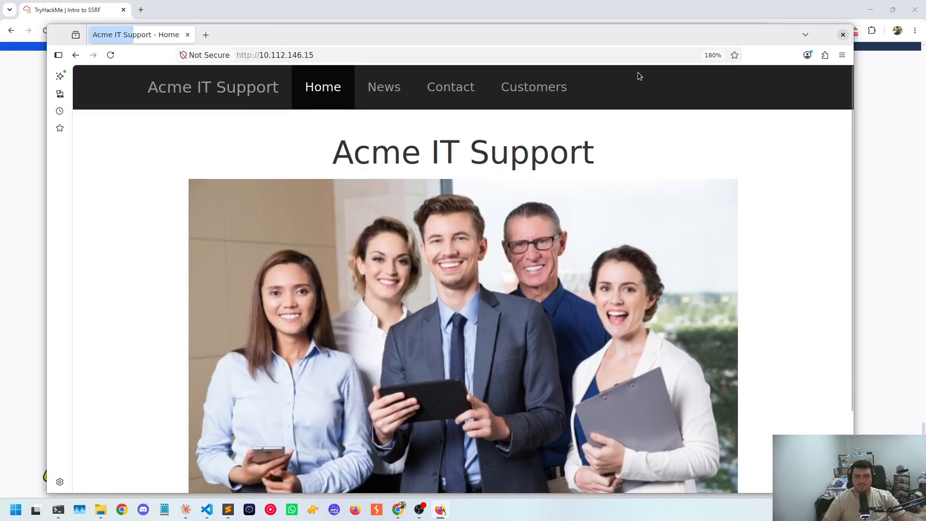
left_click(541, 89)
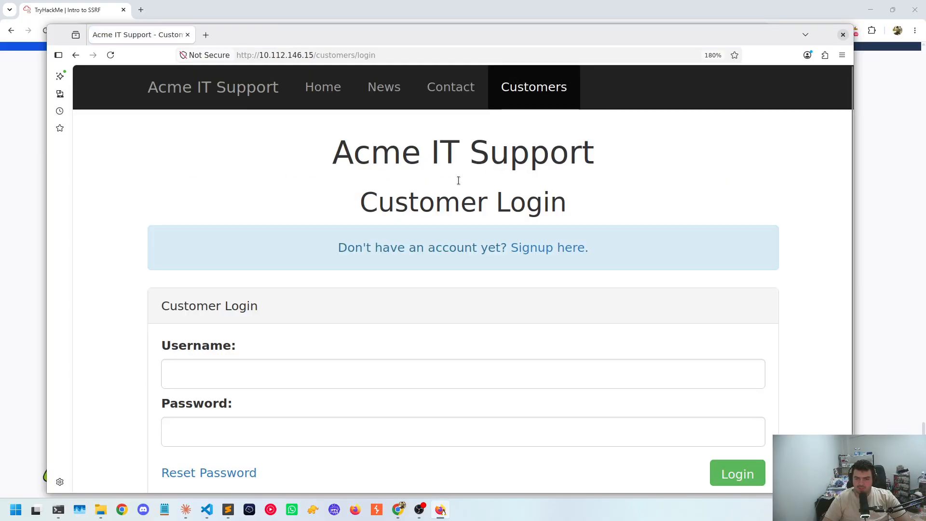
key("ctrl+minus")
key("ctrl+minus")
left_click(519, 221)
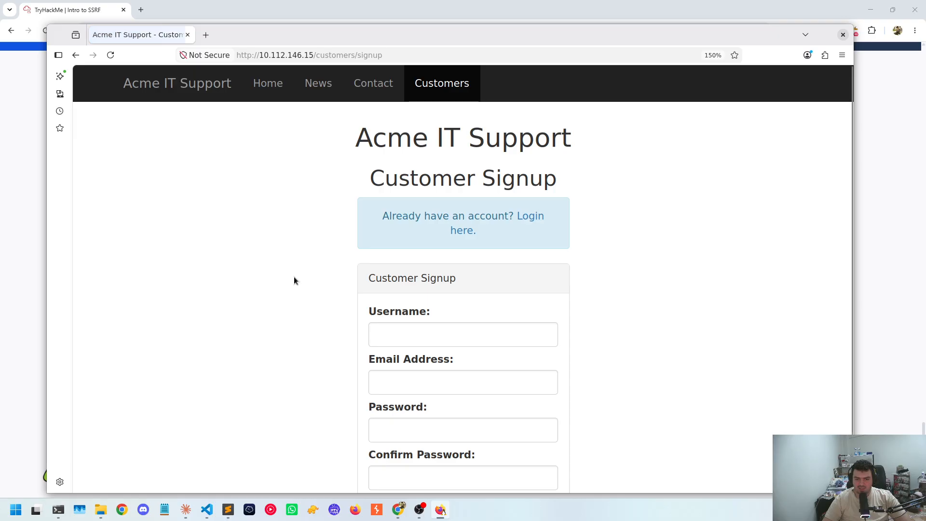
Activate the Username field of the Customer Signup form for entry
scroll(294, 277, "down", 2)
key("ctrl+minus")
key("ctrl+minus")
left_click(445, 284)
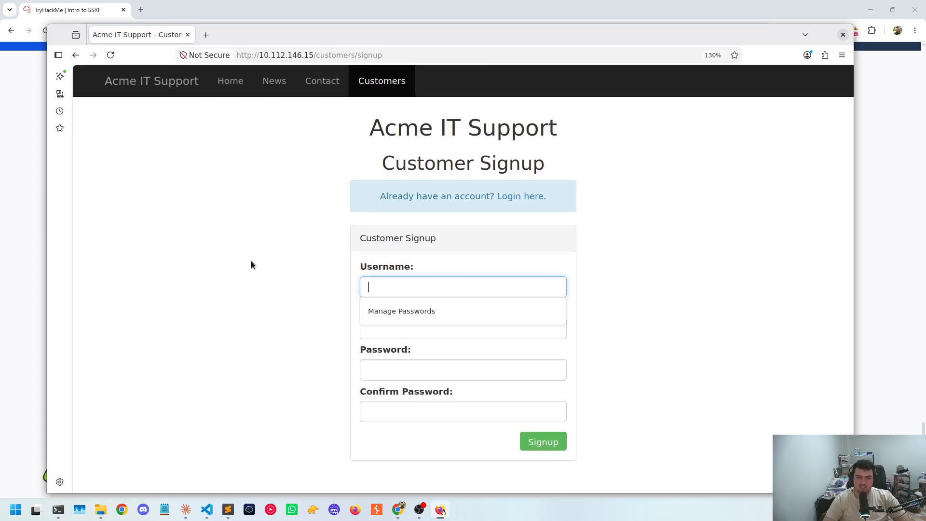
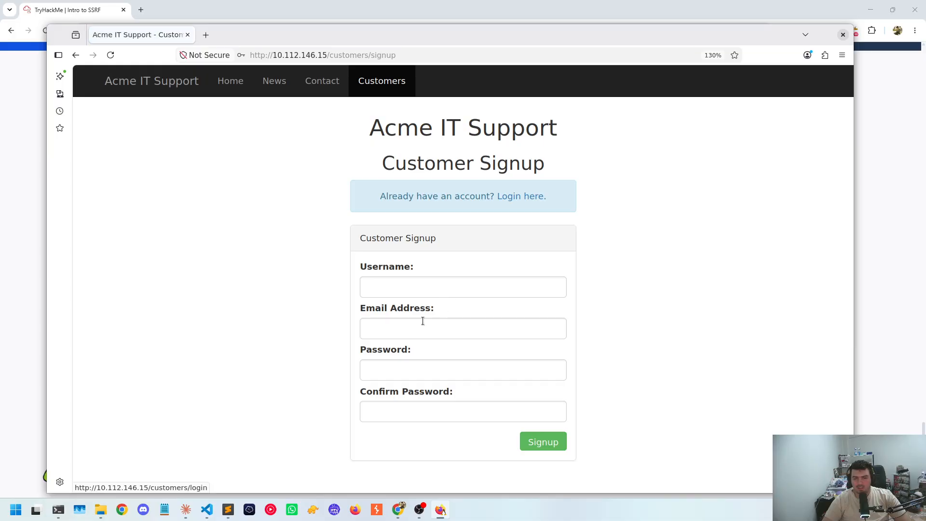
Sign up as a customer with the username realuser, an e-mail address and a matching password and confirmation
left_click(393, 289)
type("realuser")
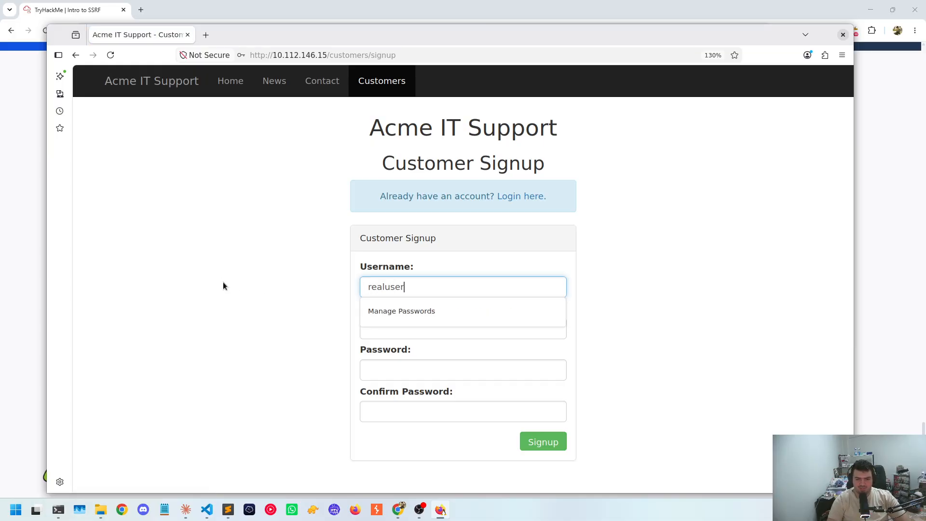
key("Tab")
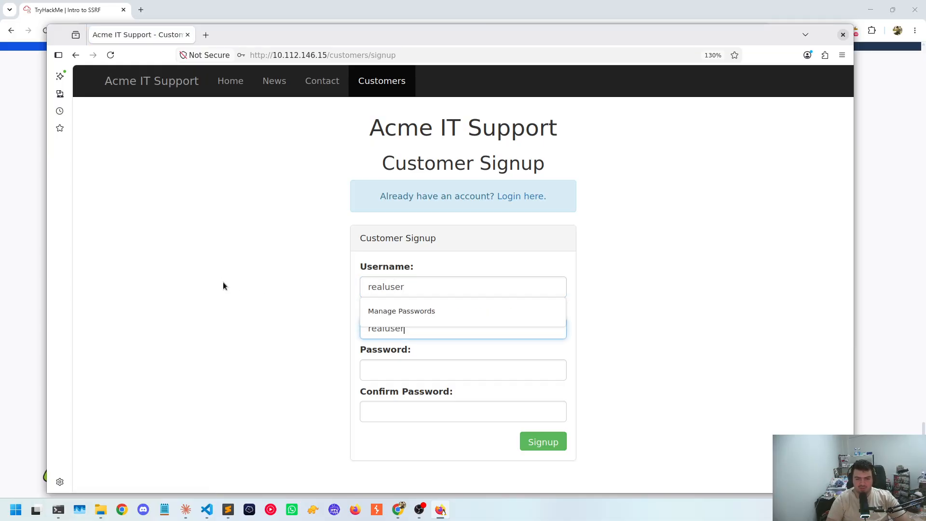
type("realuser@user.com")
key("Tab")
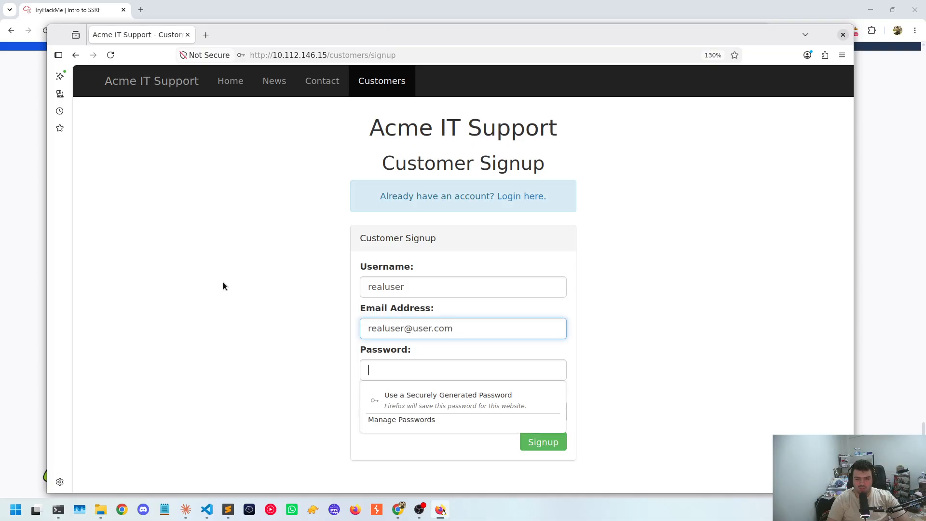
type("pas")
key("Tab")
type("pa")
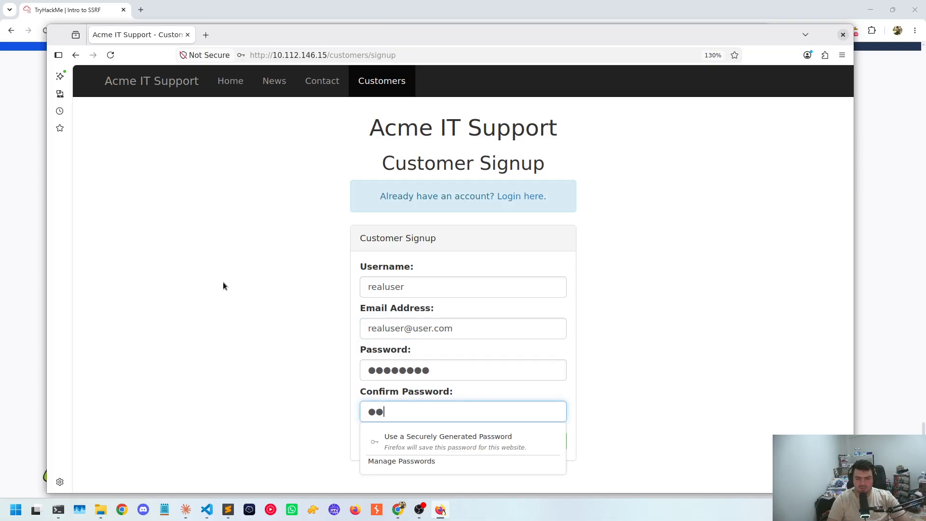
type("ssword")
key("Return")
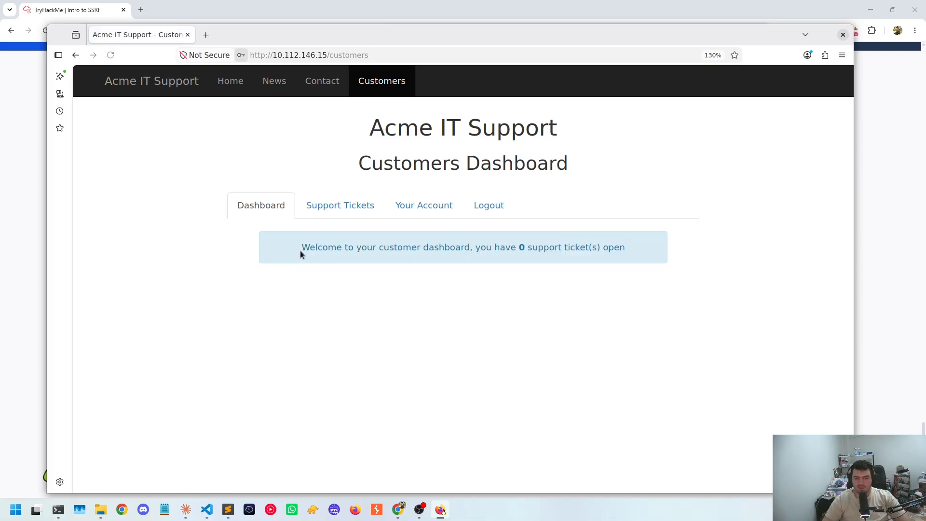
Look through the Your Account page, then show the Support Tickets page in a maximised browser window
left_click(318, 214)
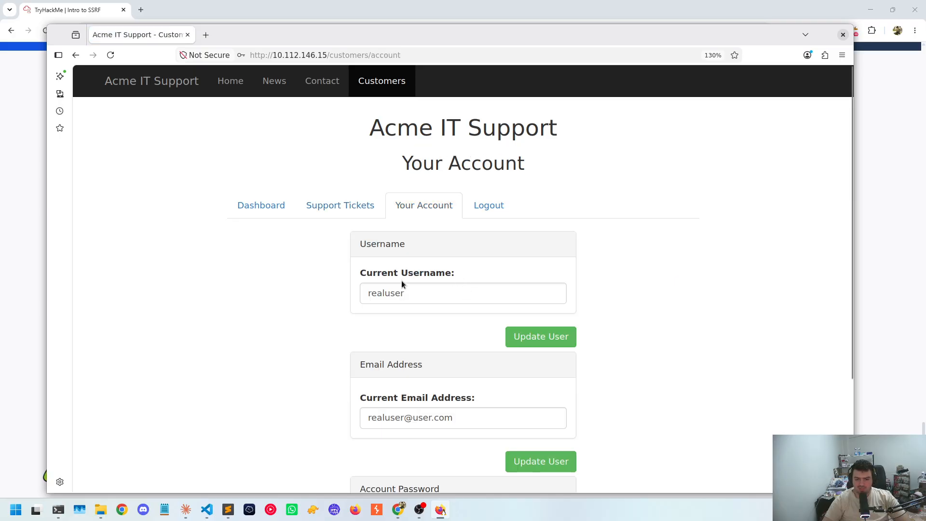
scroll(403, 284, "down", 3)
scroll(402, 281, "up", 3)
left_click(340, 205)
key("super+Up")
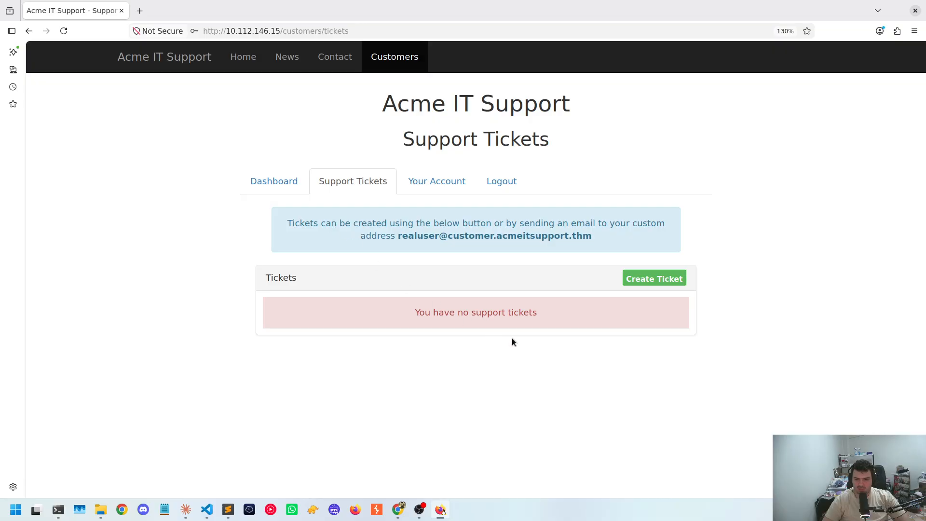
Draft a new support ticket with "test" as both the ticket subject and the ticket contents
left_click(664, 279)
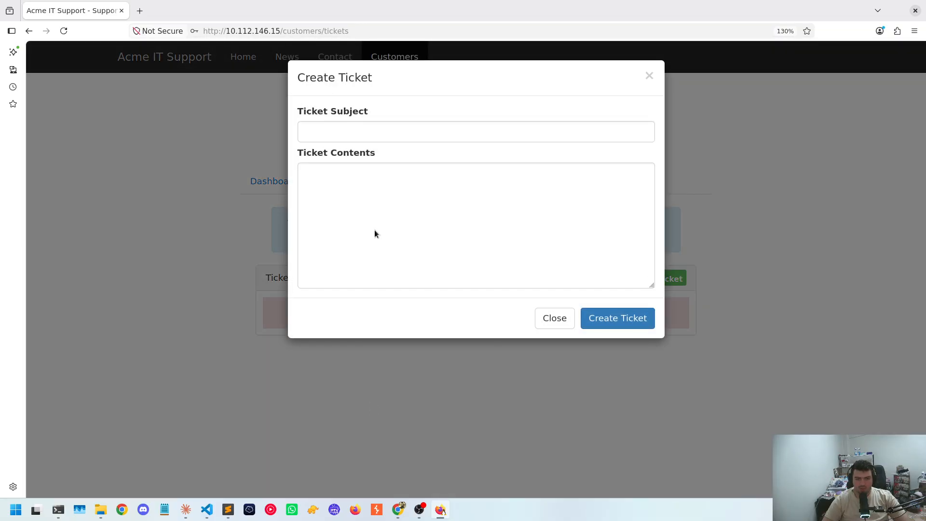
left_click(373, 141)
type("test")
key("Tab")
type("test")
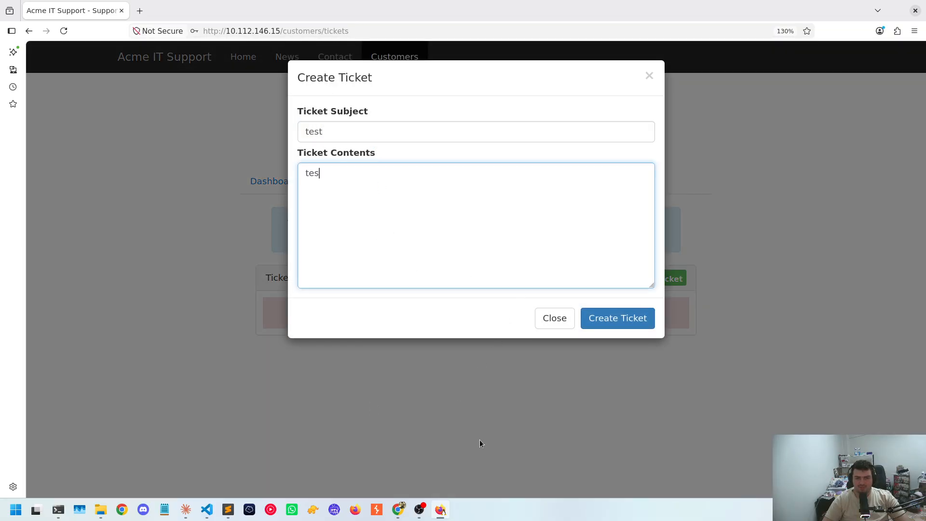
right_click(481, 440)
left_click(460, 367)
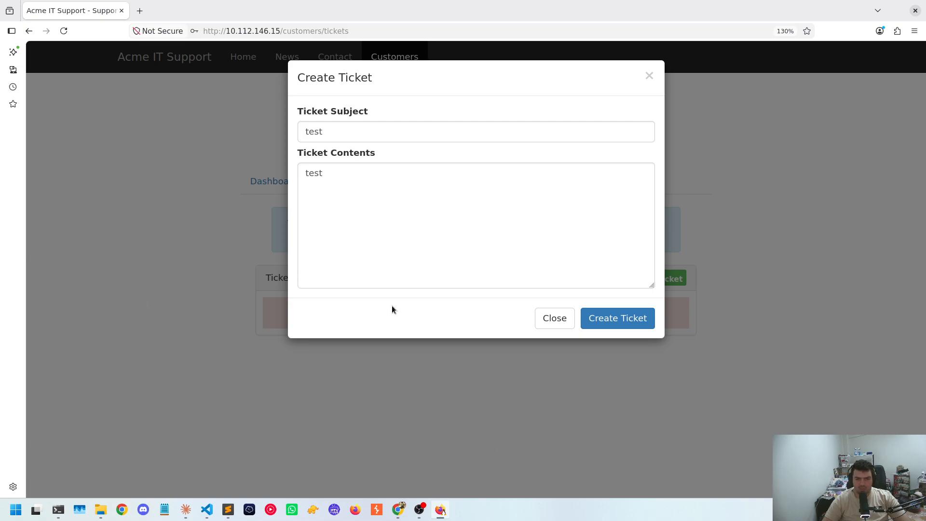
left_click(365, 229)
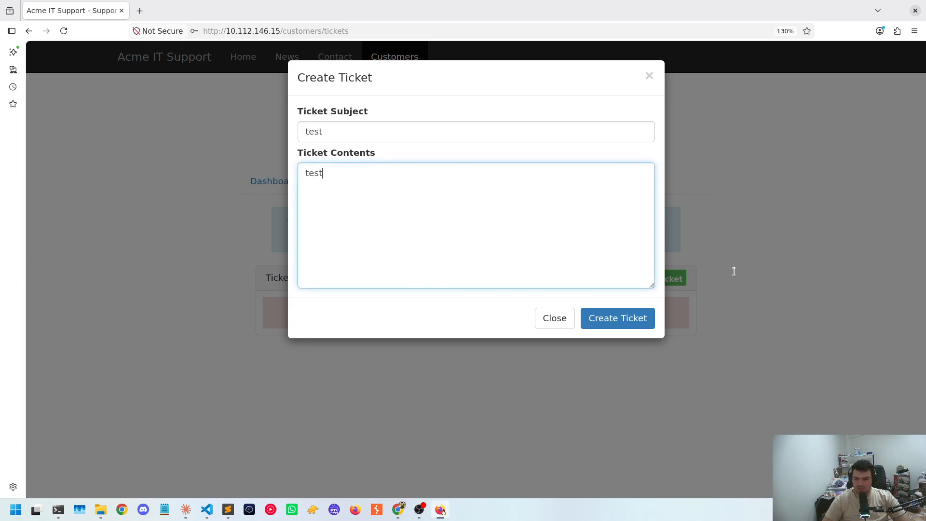
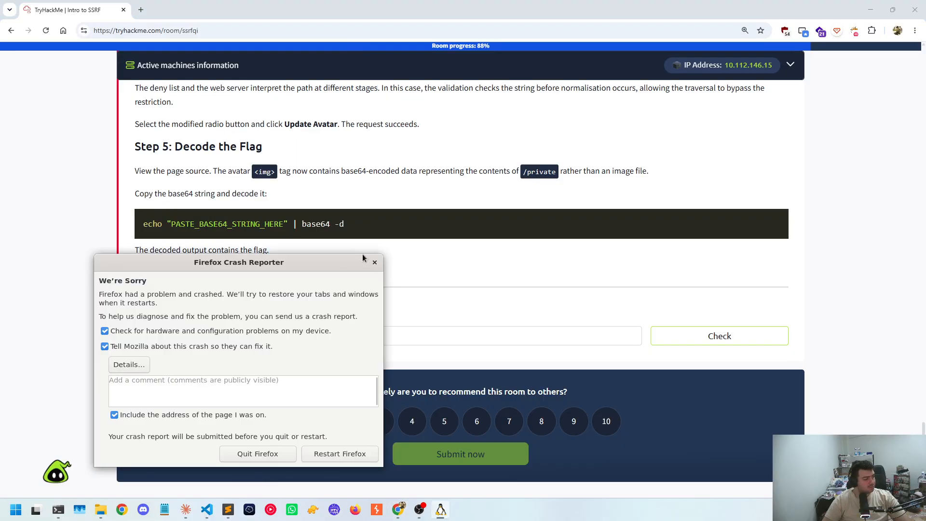
Opt out of the hardware check and of sending a crash report to Mozilla, and restart Firefox
left_click_drag(230, 259, 362, 207)
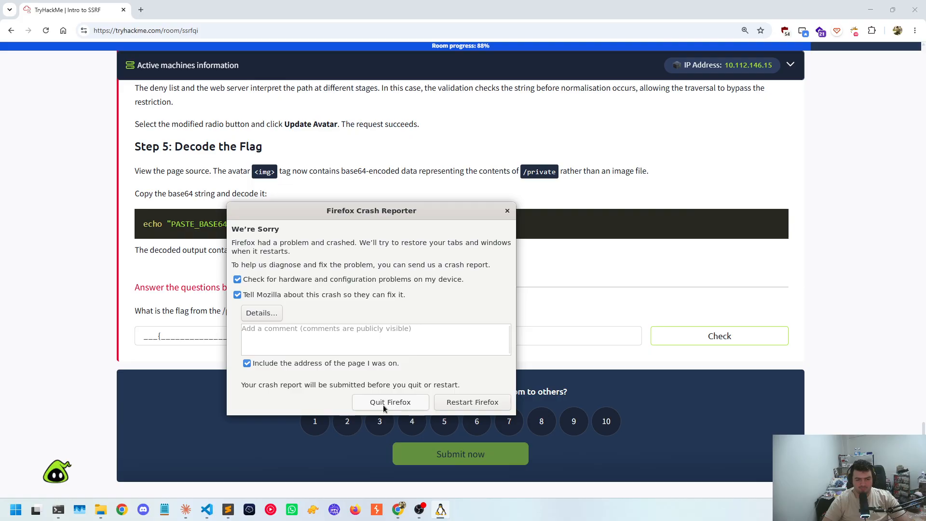
left_click(328, 364)
left_click(267, 295)
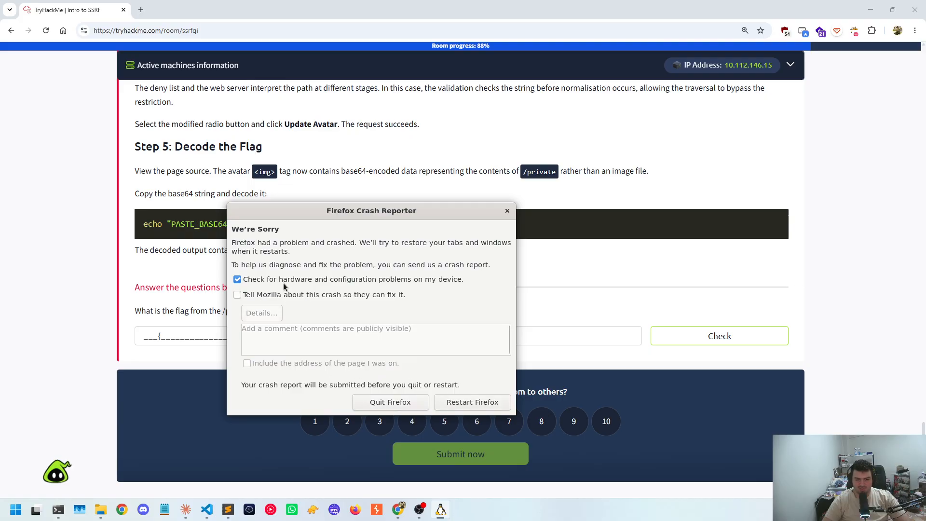
left_click(290, 279)
left_click(472, 403)
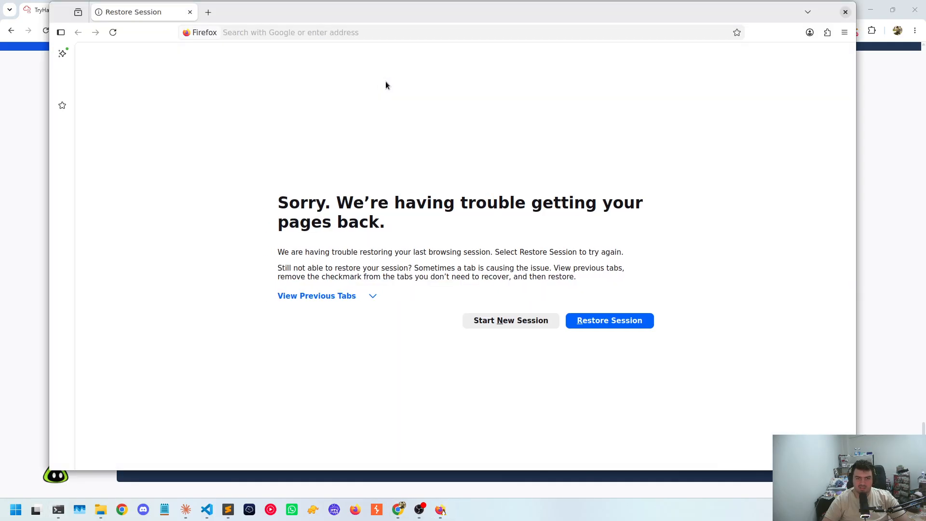
left_click(336, 31)
left_click(313, 57)
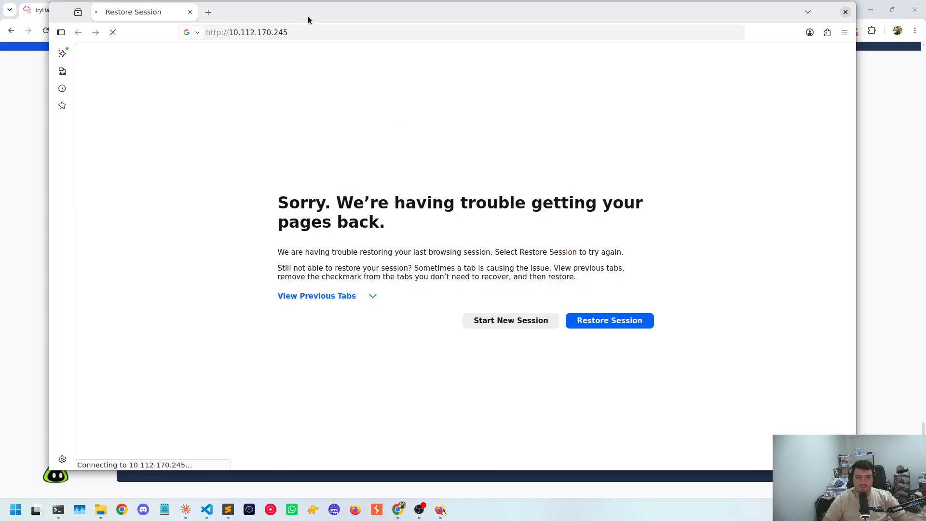
left_click_drag(308, 20, 405, 37)
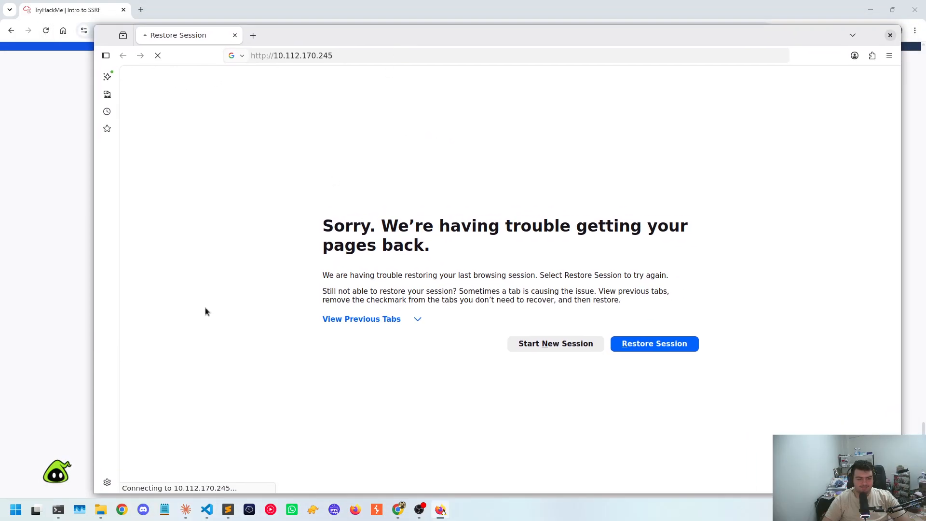
Check the OpenVPN connection log in the terminal and restore the previous browsing session in Firefox
left_click(60, 511)
left_click(206, 99)
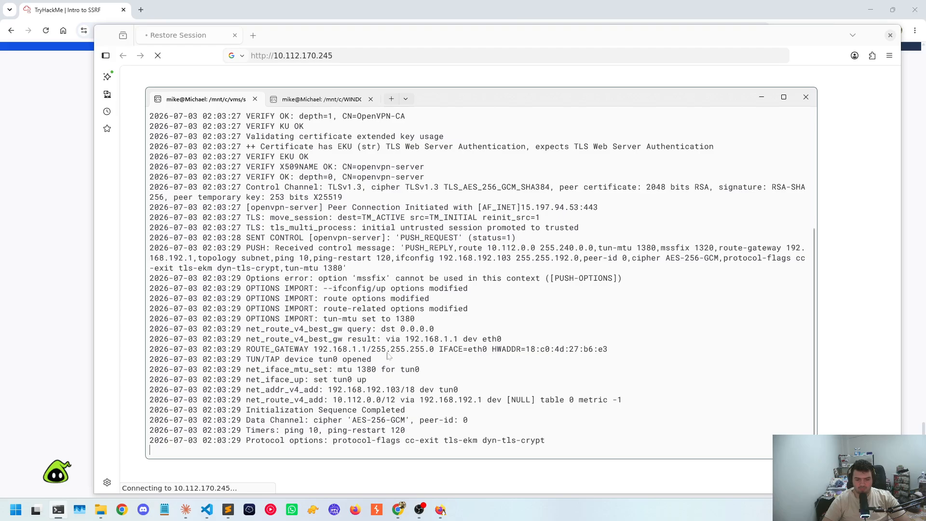
left_click(456, 469)
left_click(647, 344)
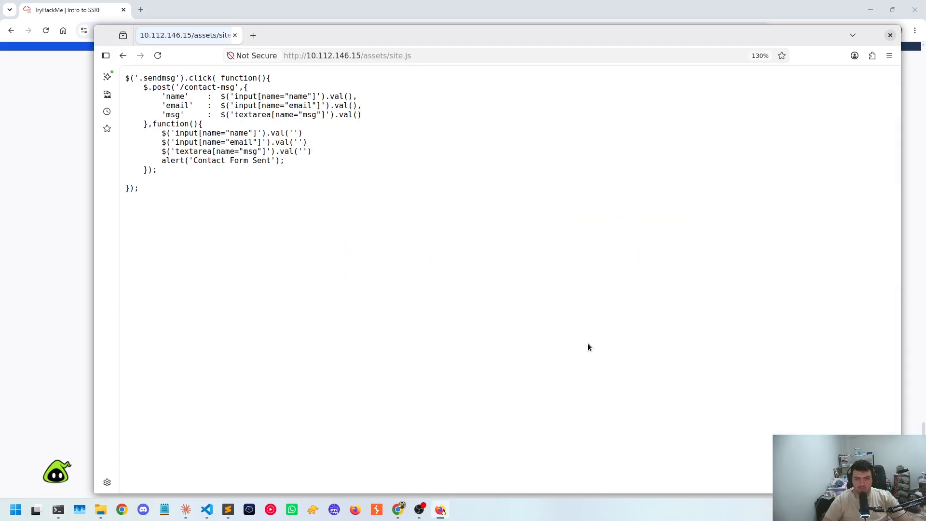
left_click(580, 50)
key("ctrl+shift+Left")
key("ctrl+shift+Left")
key("ctrl+shift+Left")
key("Right")
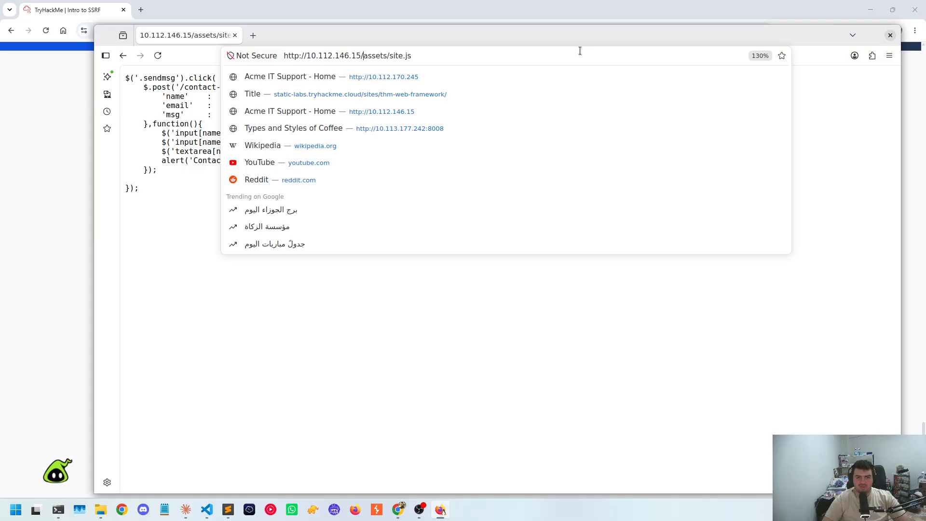
key("ctrl+shift+Right")
key("ctrl+shift+Right")
key("ctrl+shift+Right")
key("BackSpace")
key("Return")
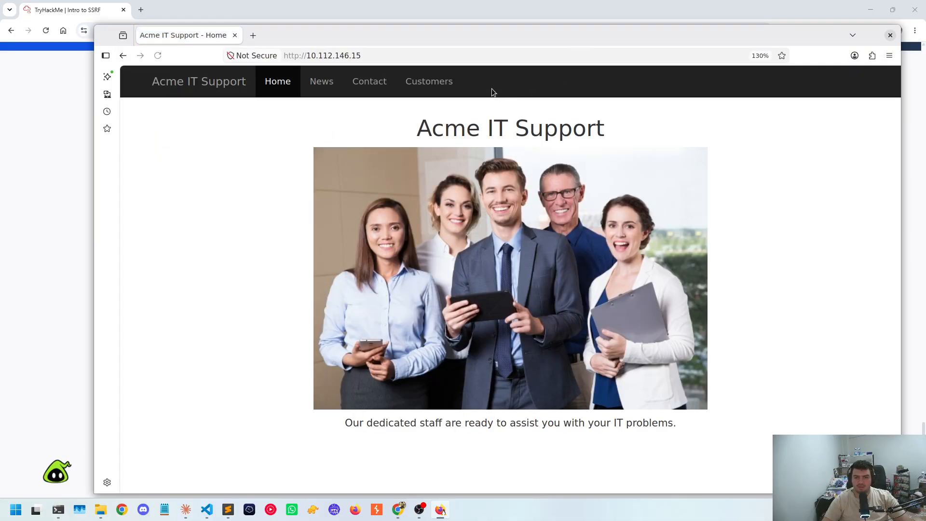
Open the Support Tickets page of the customer area and highlight the custom e-mail address for tickets
left_click(425, 81)
left_click(387, 207)
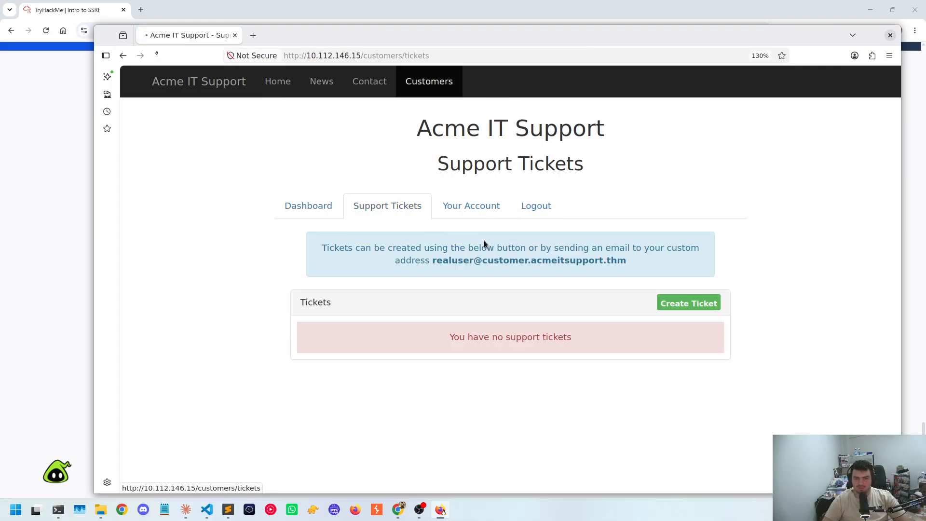
left_click_drag(437, 262, 577, 262)
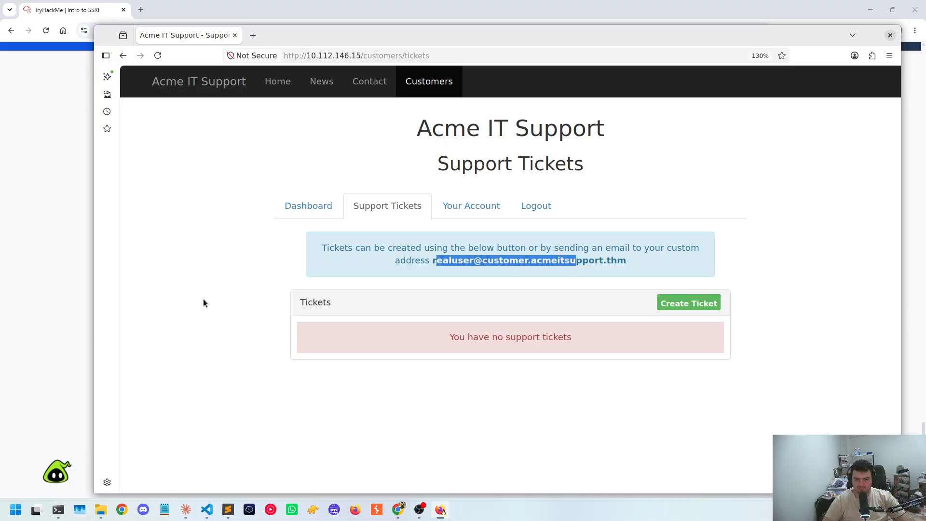
Inspect the Support Tickets page, reload it with network monitoring on, and clear the recorded requests
right_click(200, 261)
left_click(234, 374)
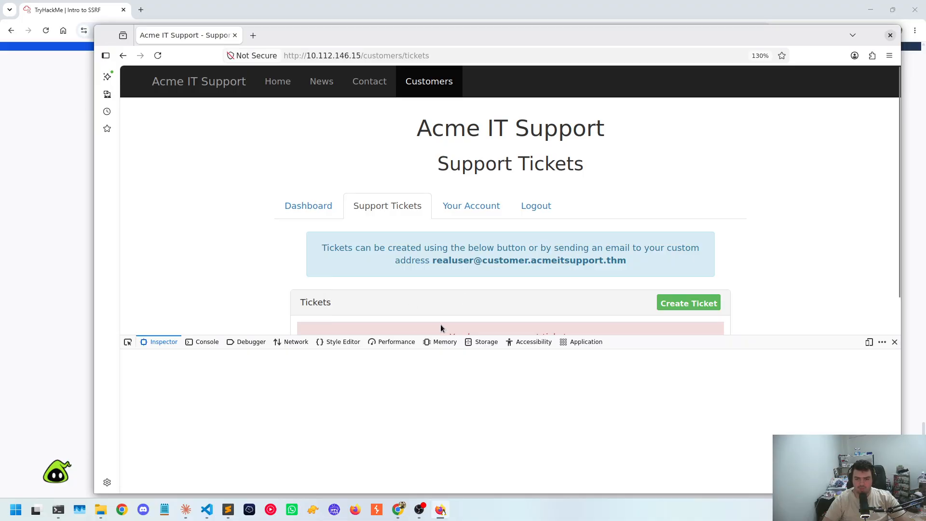
scroll(354, 215, "down", 1)
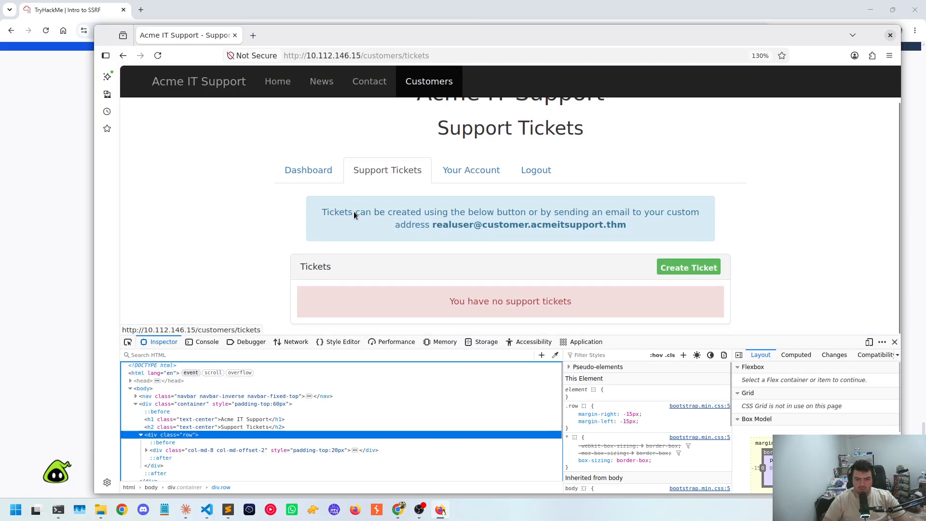
left_click(204, 342)
left_click(292, 343)
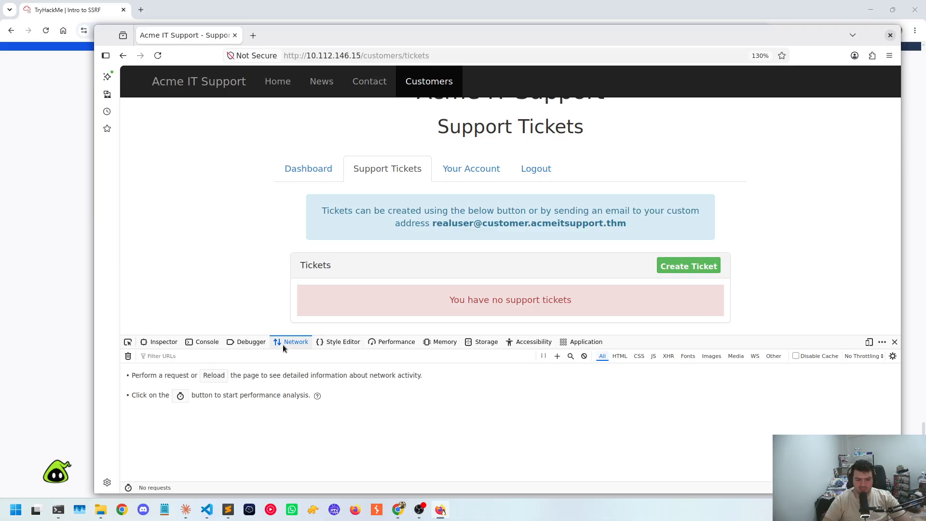
left_click(214, 376)
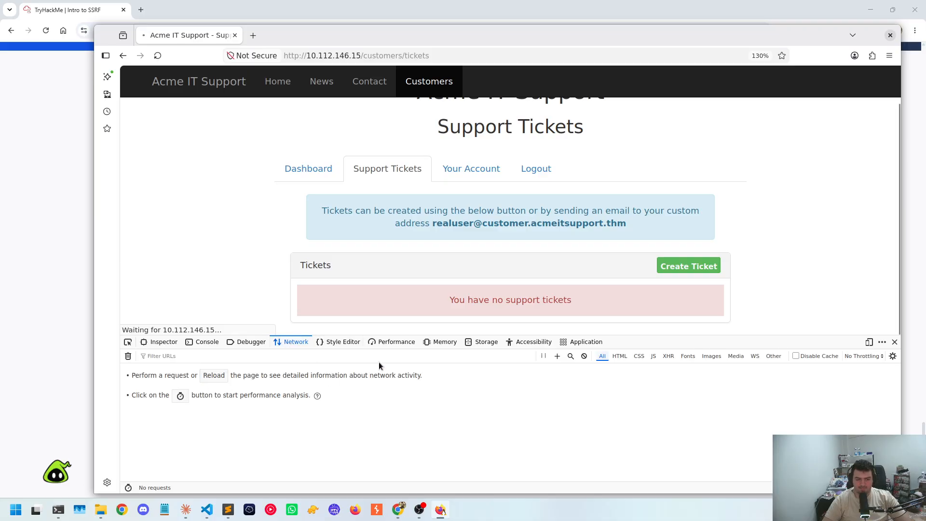
left_click(128, 360)
Create a support ticket with "test" as both the ticket subject and the ticket contents
left_click(689, 268)
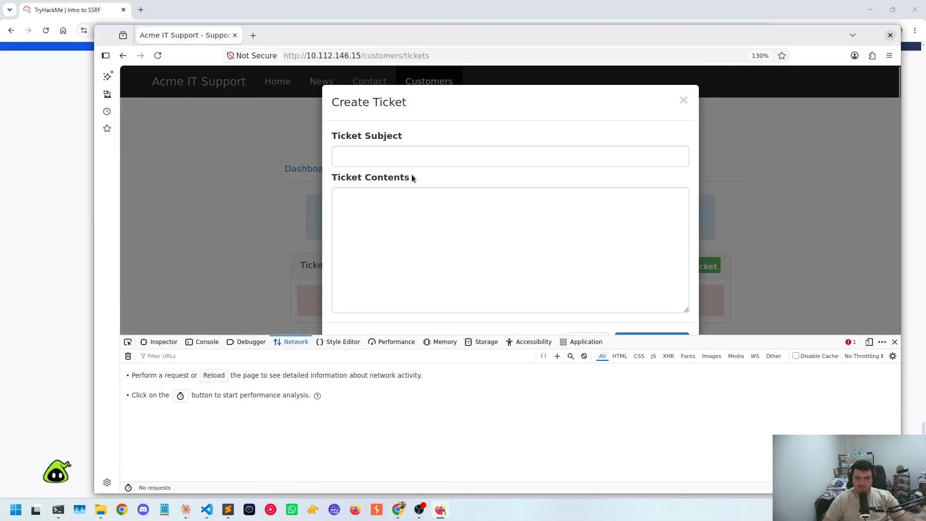
left_click(410, 160)
type("test")
left_click(408, 241)
type("test")
scroll(617, 299, "down", 2)
left_click(650, 301)
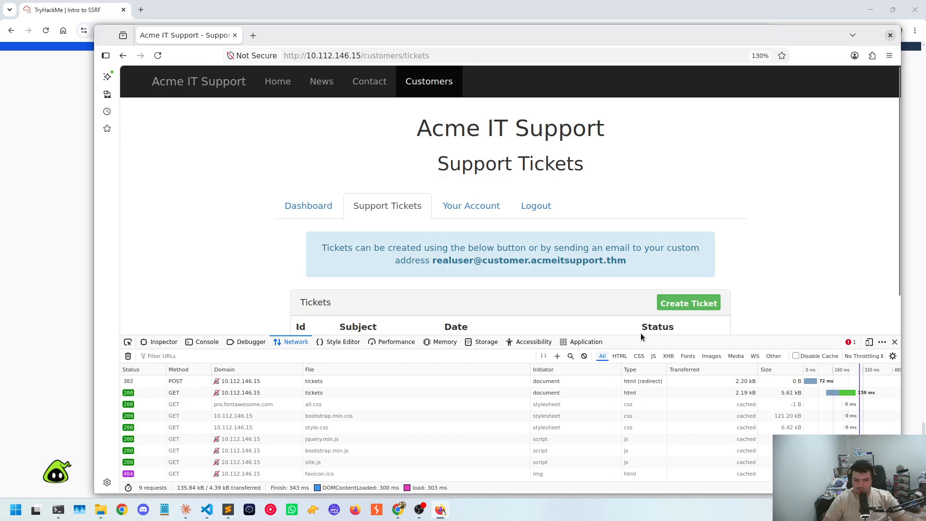
Open the newly created "test" ticket from the tickets list and review its ticket information
left_click_drag(641, 333, 641, 276)
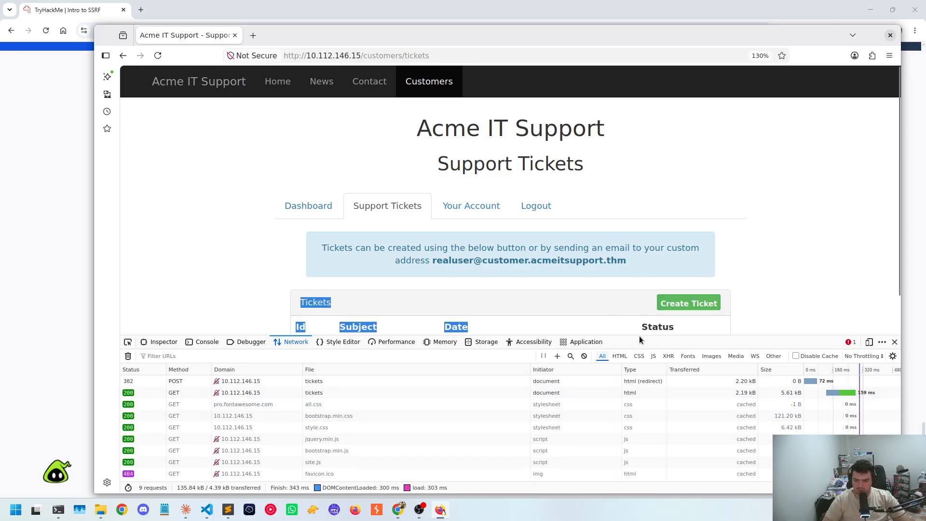
scroll(577, 266, "down", 1)
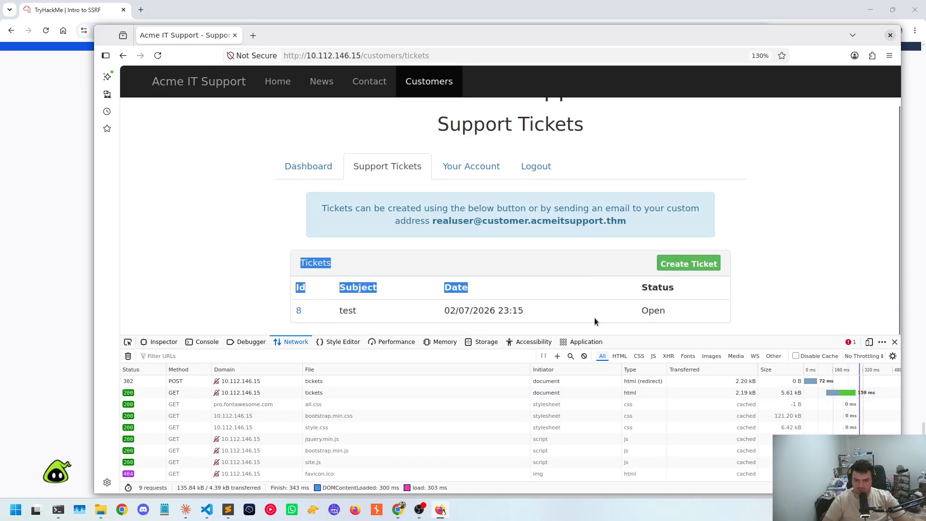
left_click(385, 331)
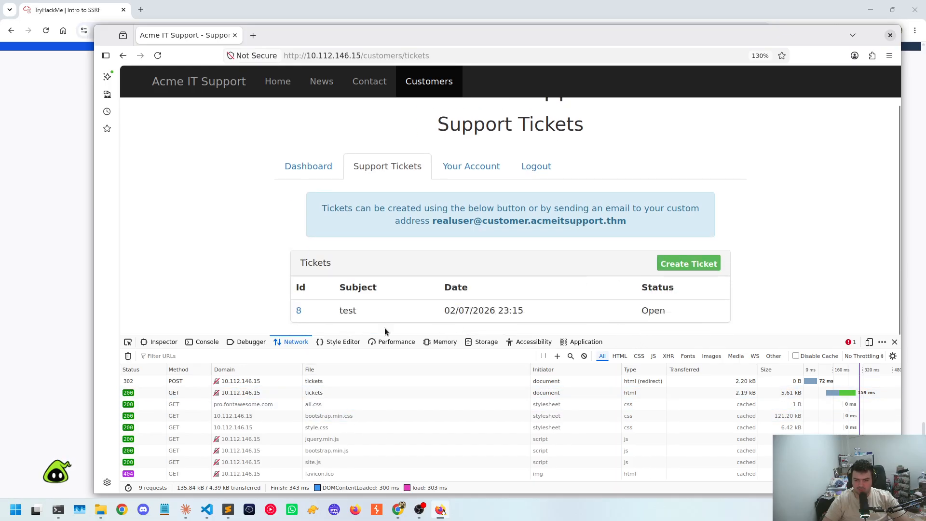
left_click(298, 311)
scroll(384, 251, "down", 2)
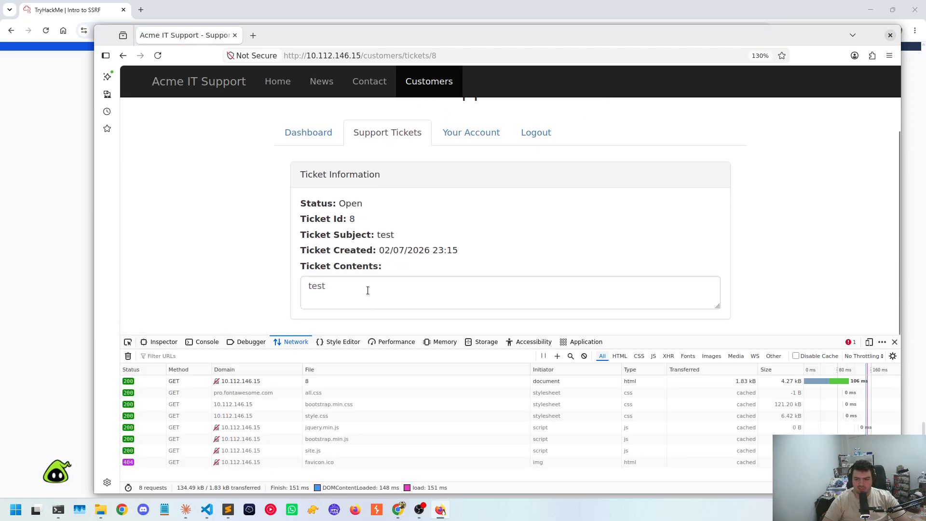
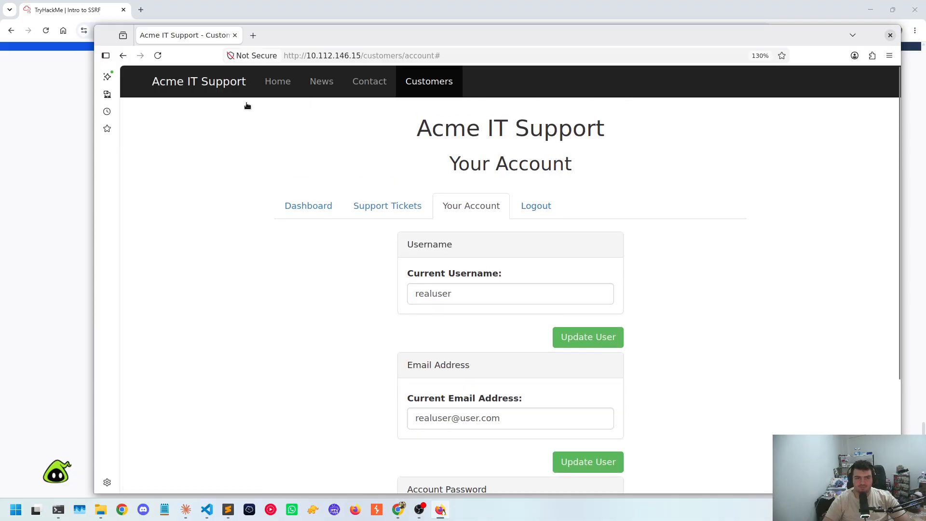
Review the open-ticket message on the customer dashboard and reopen the "test" ticket from the Support Tickets list
left_click(297, 199)
left_click(312, 220)
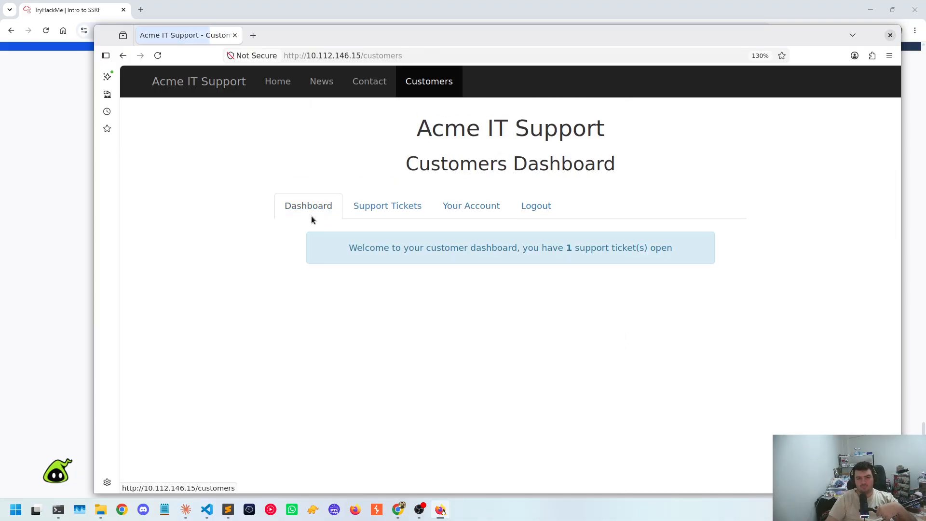
double_click(591, 248)
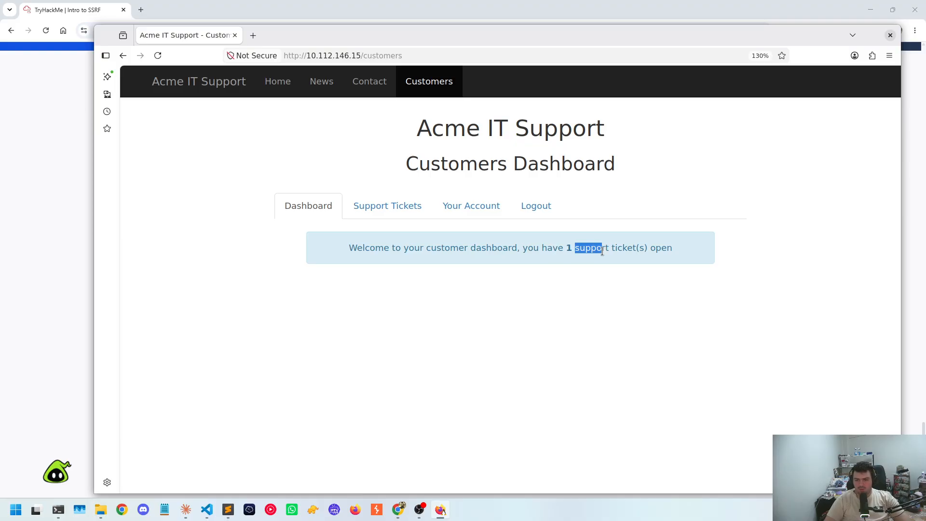
left_click(375, 207)
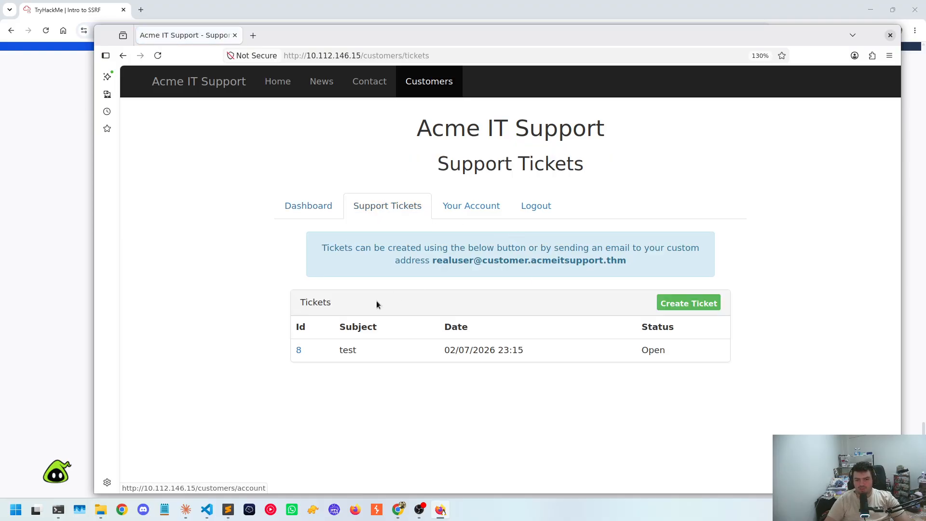
left_click(298, 351)
left_click(404, 365)
Look through the Your Account page's settings and log out of the customer account
left_click(471, 206)
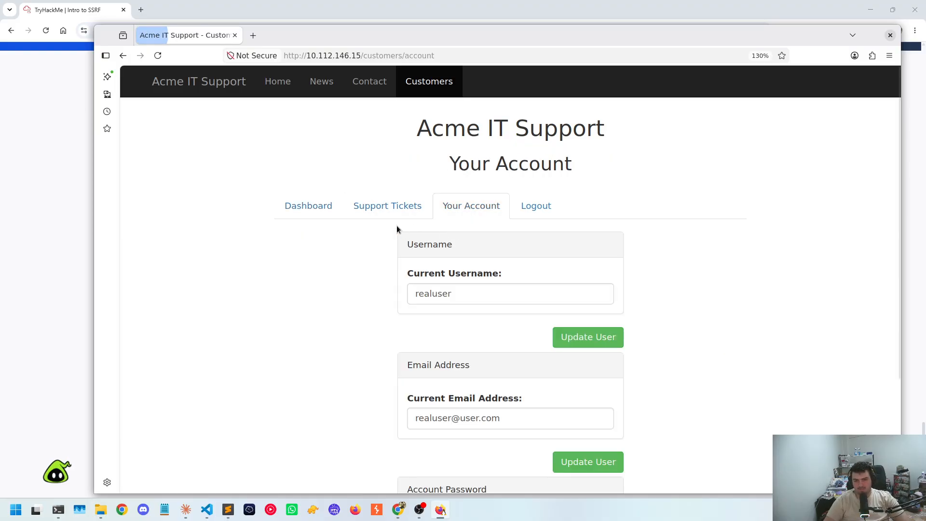
scroll(483, 248, "down", 3)
scroll(464, 245, "up", 3)
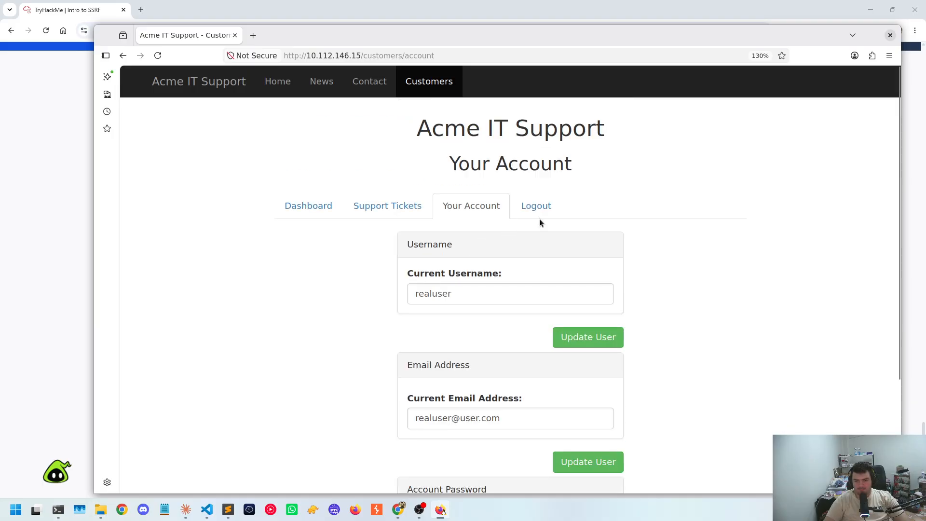
left_click(539, 212)
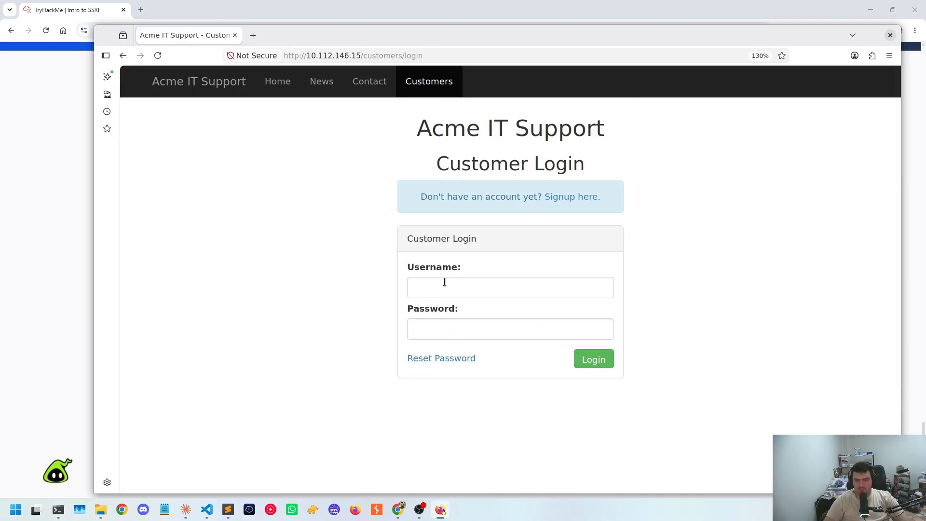
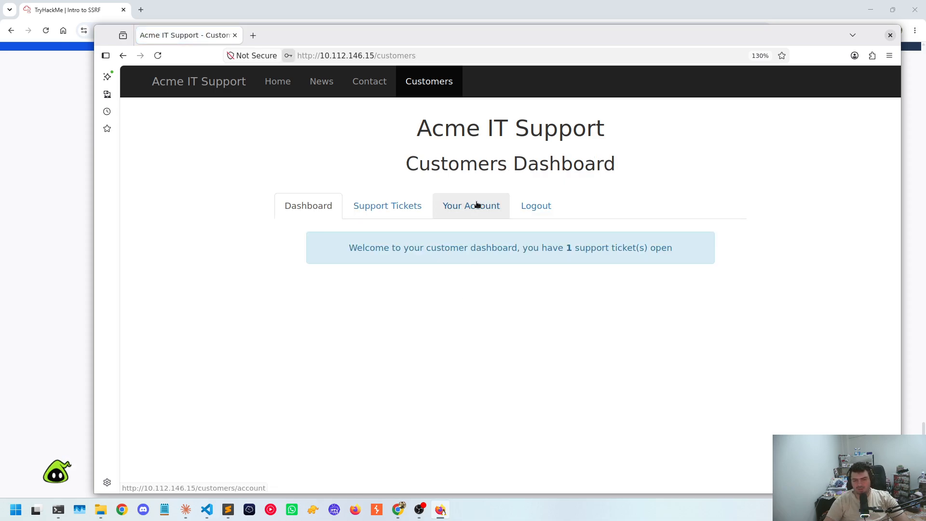
Open the "test" ticket from the Support Tickets list and replace its ticket contents with a script payload beginning "<script>alert("
left_click(394, 206)
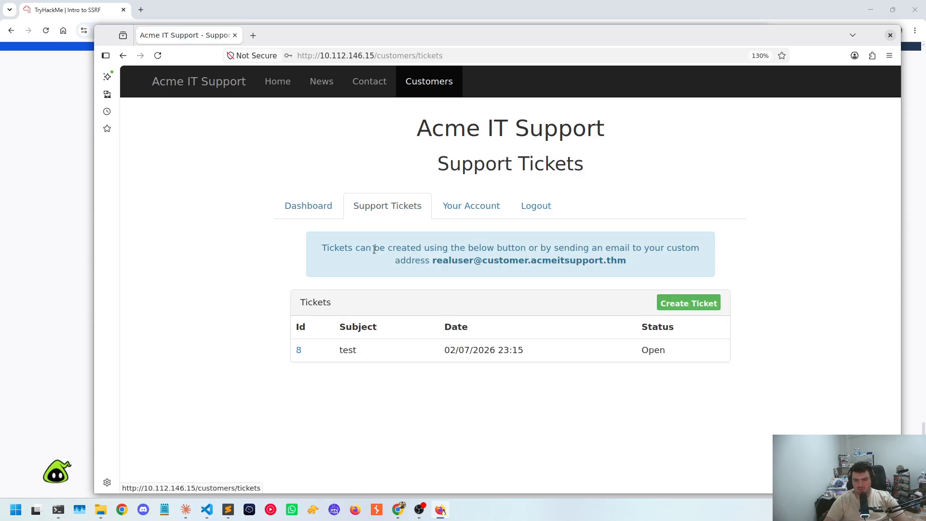
left_click(299, 351)
left_click(388, 368)
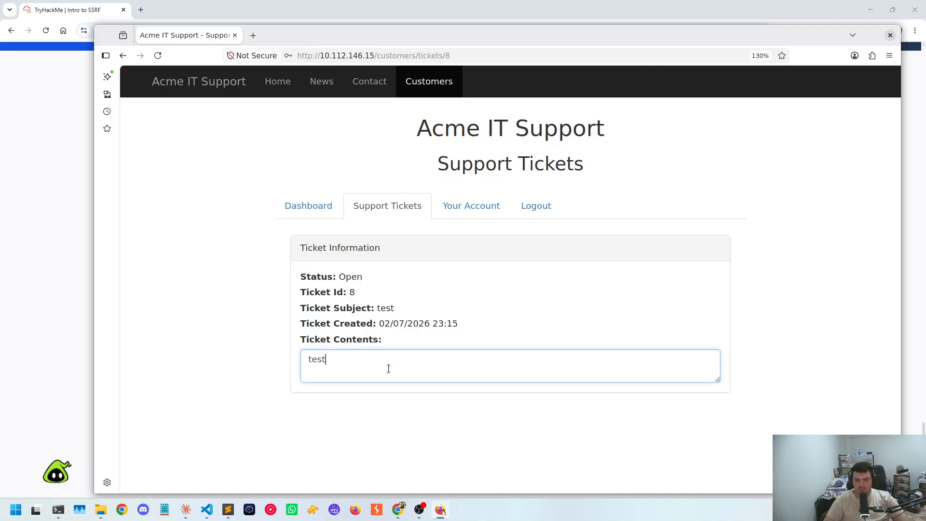
key("ctrl+a")
key("BackSpace")
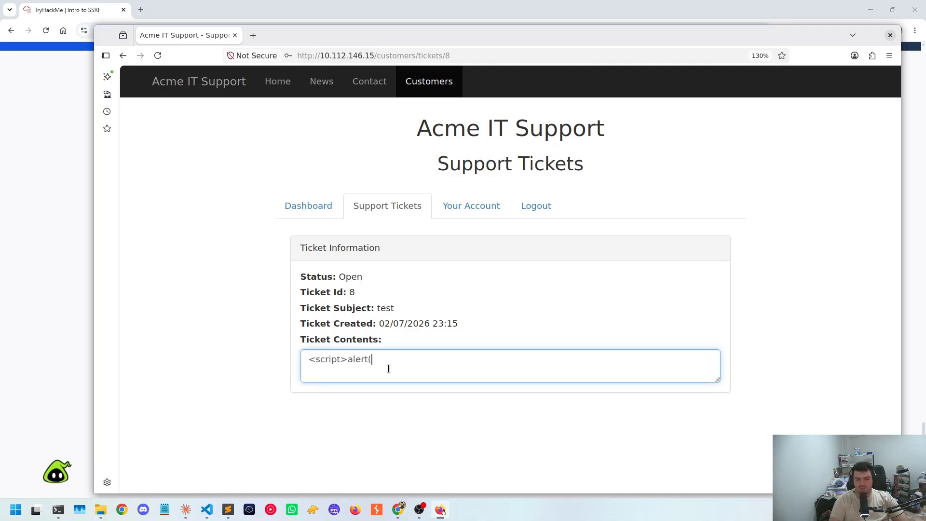
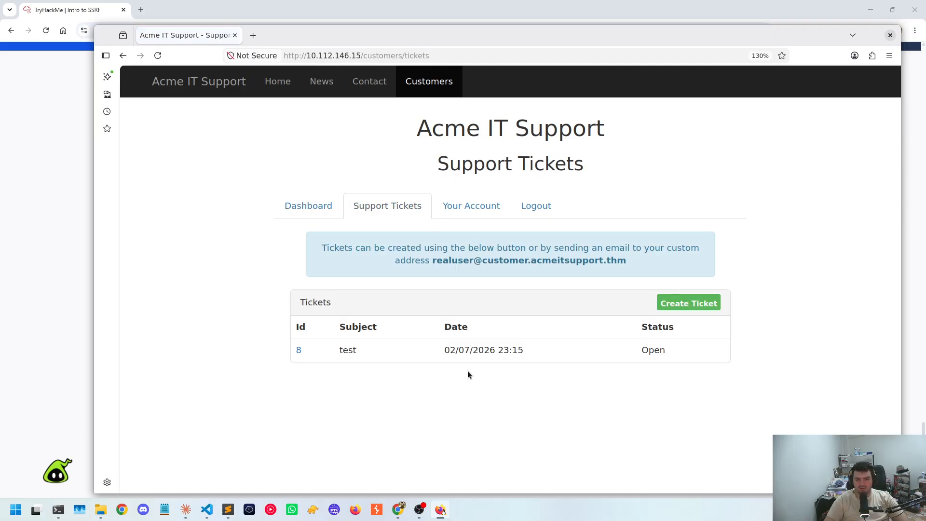
Reopen the "test" ticket from the Support Tickets list and check its ticket contents
left_click(300, 350)
left_click_drag(400, 368, 234, 361)
left_click(270, 269)
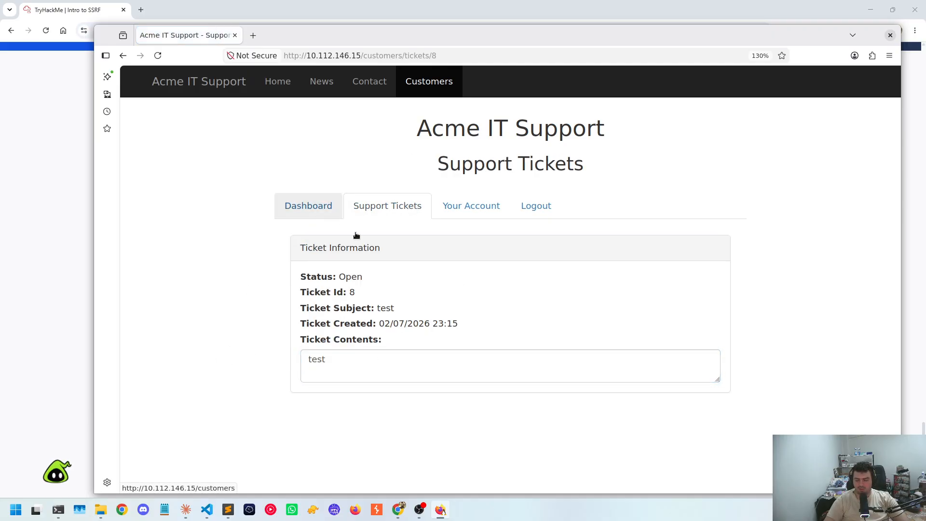
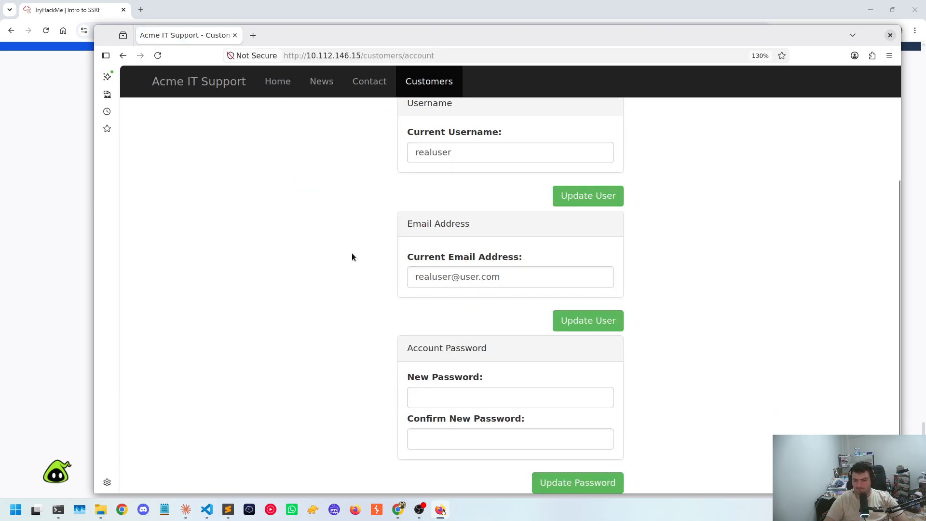
Open the Acme IT Support home page, inspect the staff photo's element, and examine the page's HTML for comments
scroll(351, 257, "up", 3)
left_click(216, 89)
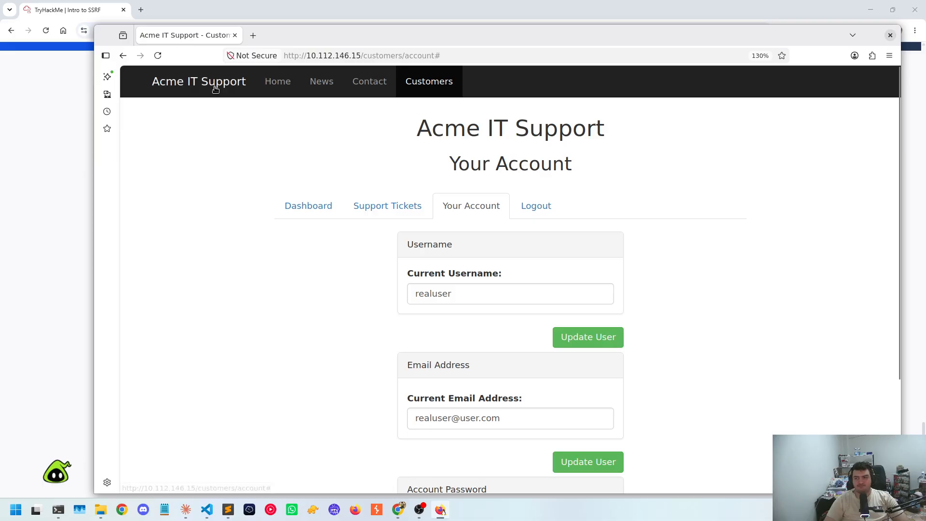
left_click(278, 81)
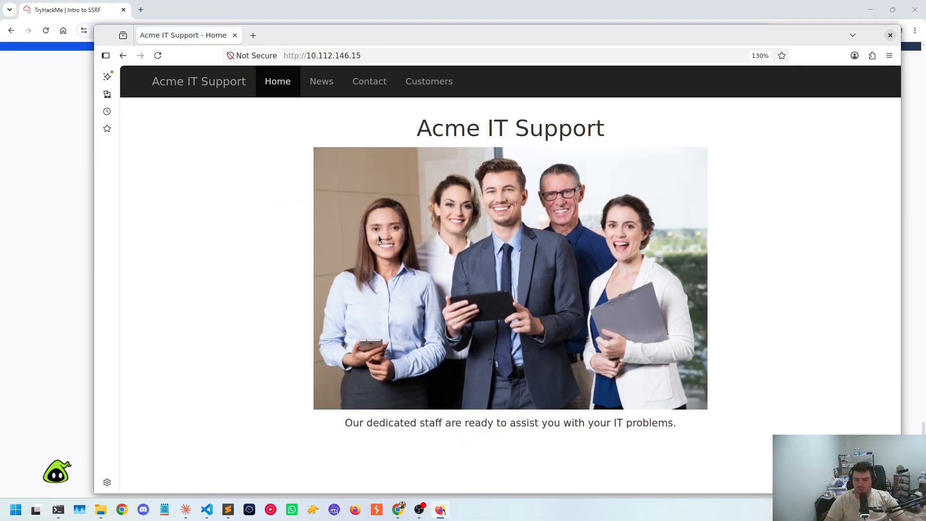
right_click(442, 255)
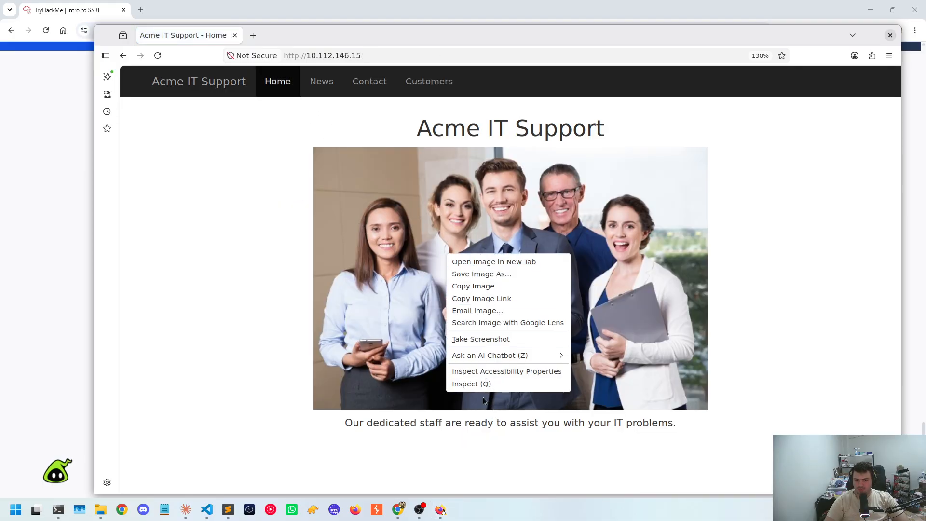
left_click(463, 384)
scroll(286, 240, "down", 2)
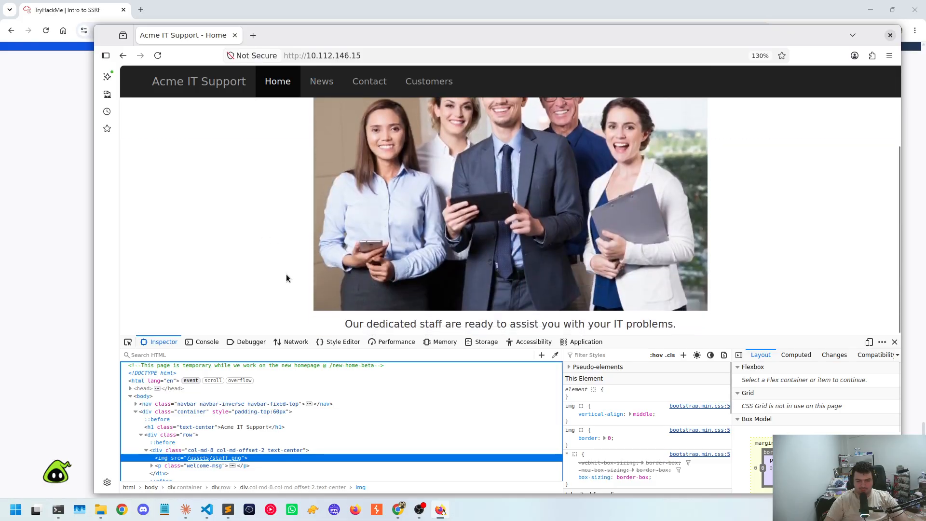
scroll(264, 414, "down", 2)
scroll(241, 404, "down", 1)
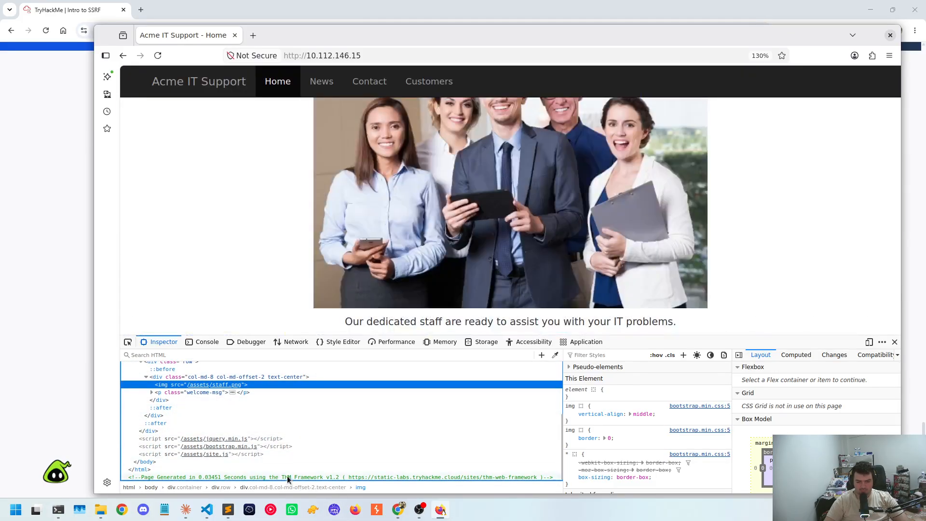
scroll(301, 435, "up", 3)
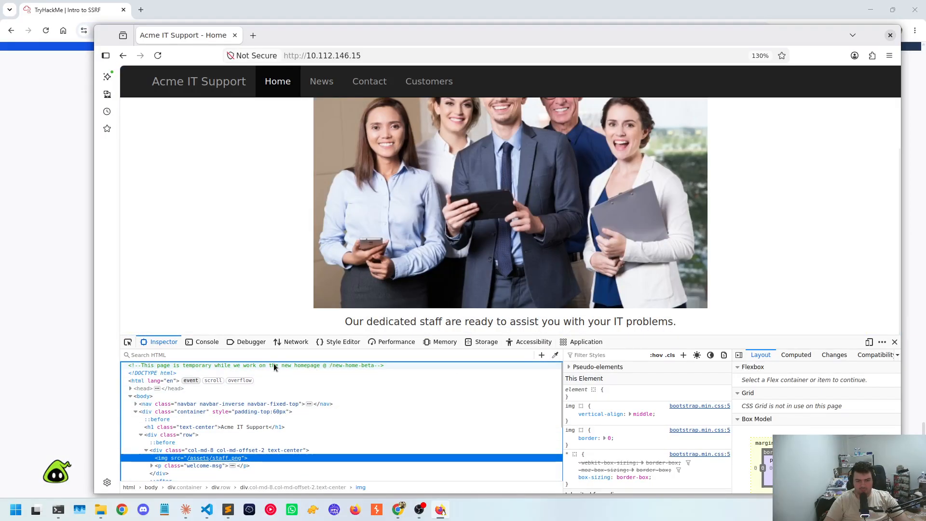
left_click(352, 365)
double_click(351, 365)
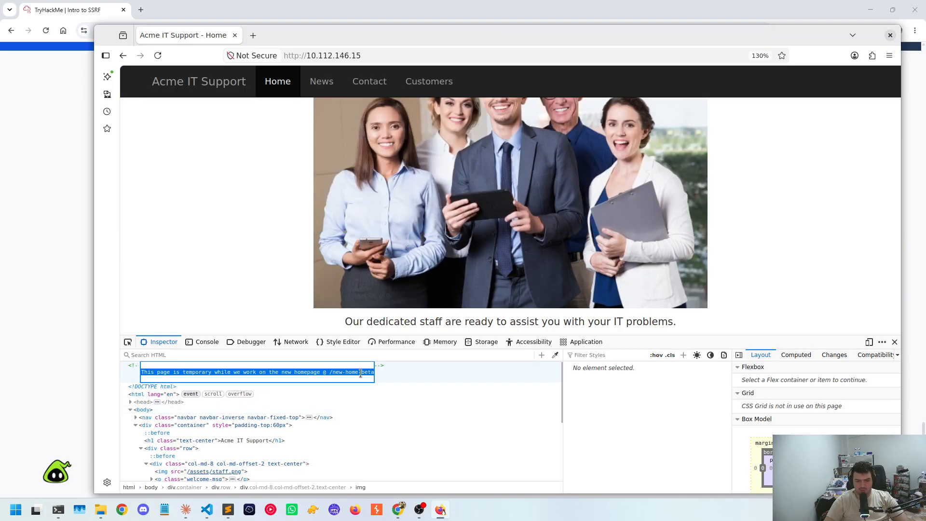
left_click(361, 372)
left_click_drag(331, 373, 375, 373)
key("ctrl+c")
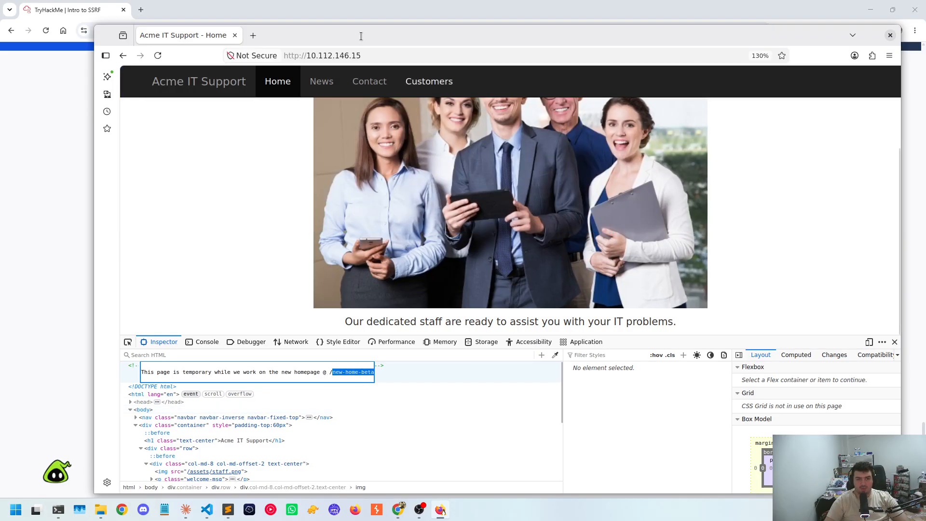
left_click(416, 58)
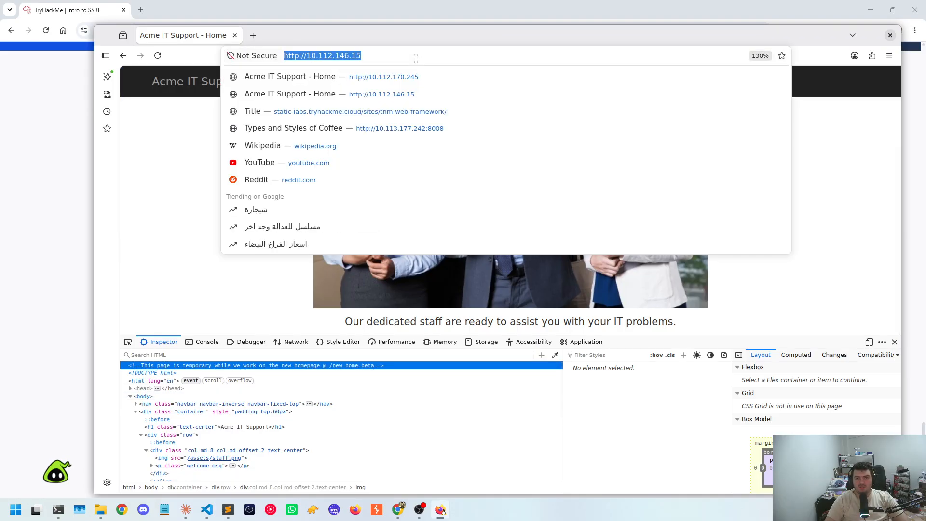
key("End")
key("ctrl+v")
key("Return")
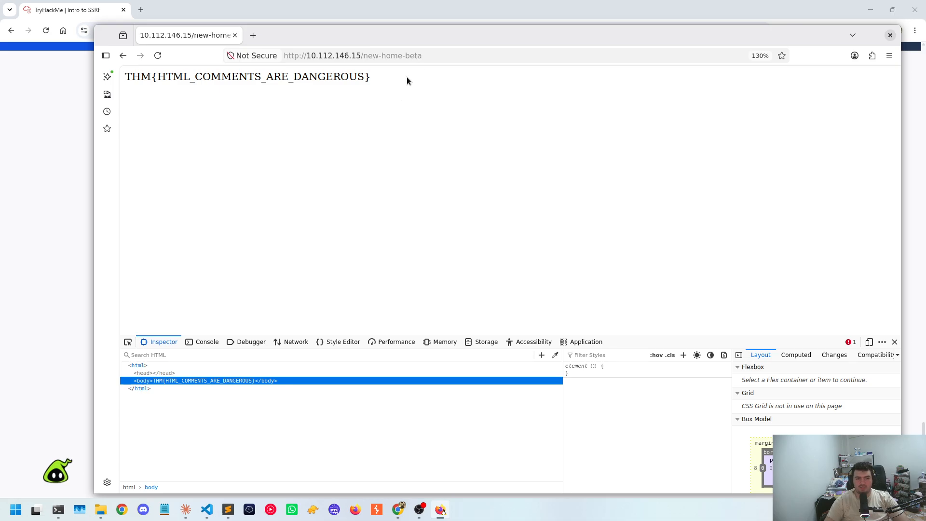
Copy the full THM flag text from the beta page and return to the home page
left_click_drag(407, 77, 115, 81)
right_click(273, 189)
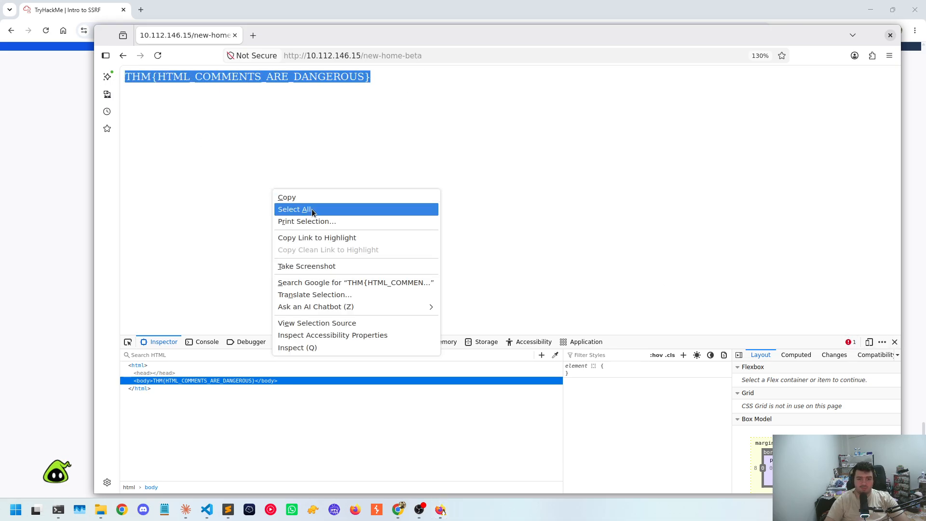
left_click(280, 197)
left_click(123, 56)
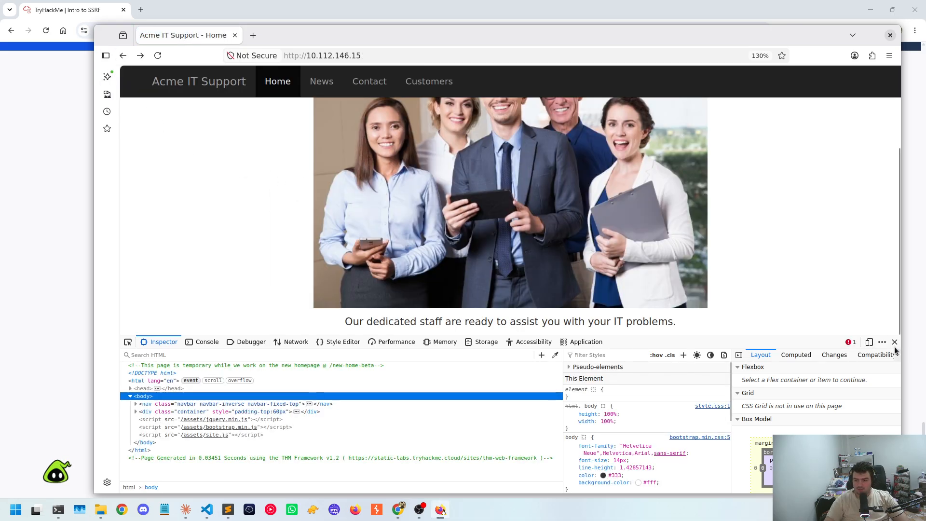
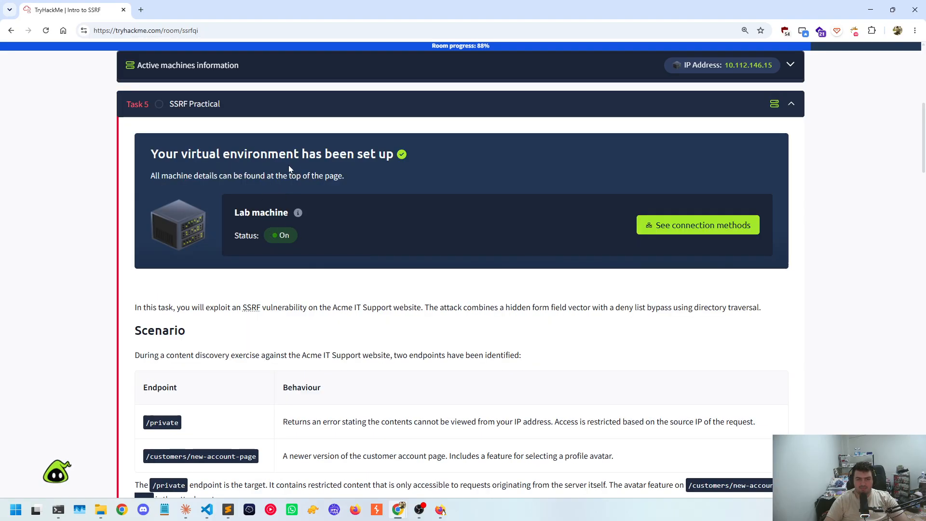
Check the lab machine's IP address in the room's active machine information and switch to the Acme IT Support home page in Firefox
left_click_drag(189, 161, 310, 164)
left_click(409, 155)
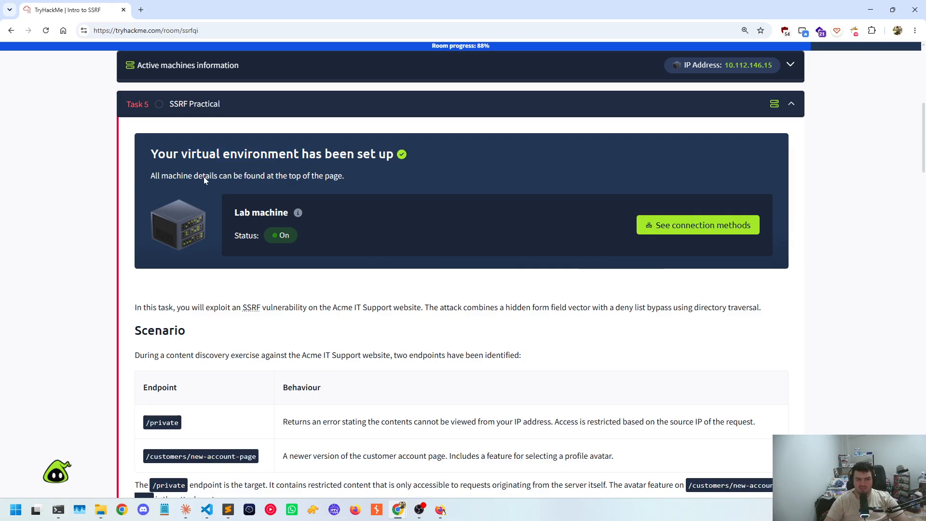
scroll(571, 147, "up", 5)
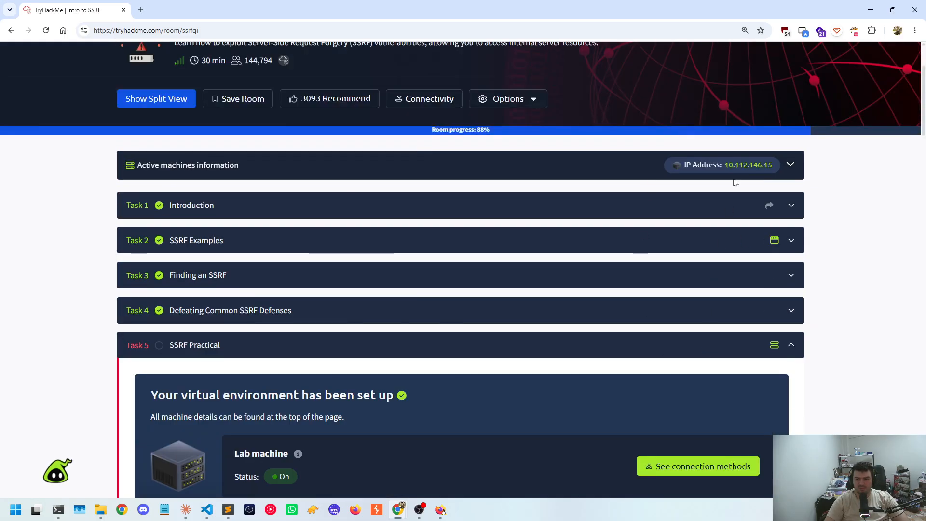
key("alt+Tab")
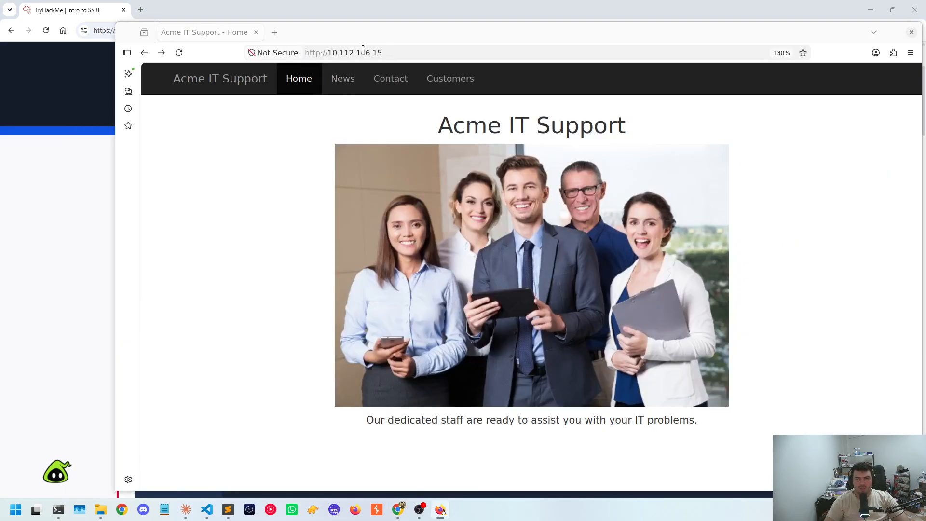
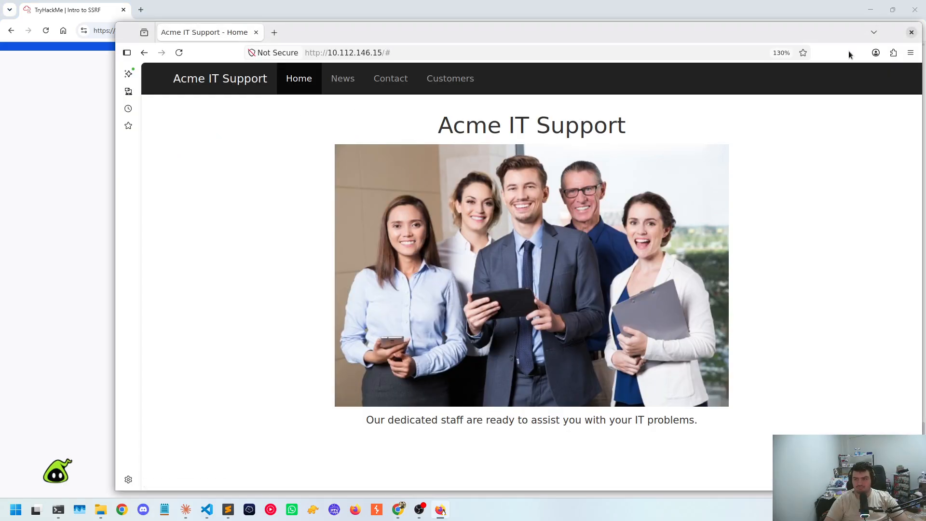
Look through the customer area's Support Tickets, Your Account and Dashboard pages and return to the home page
left_click_drag(815, 41, 746, 40)
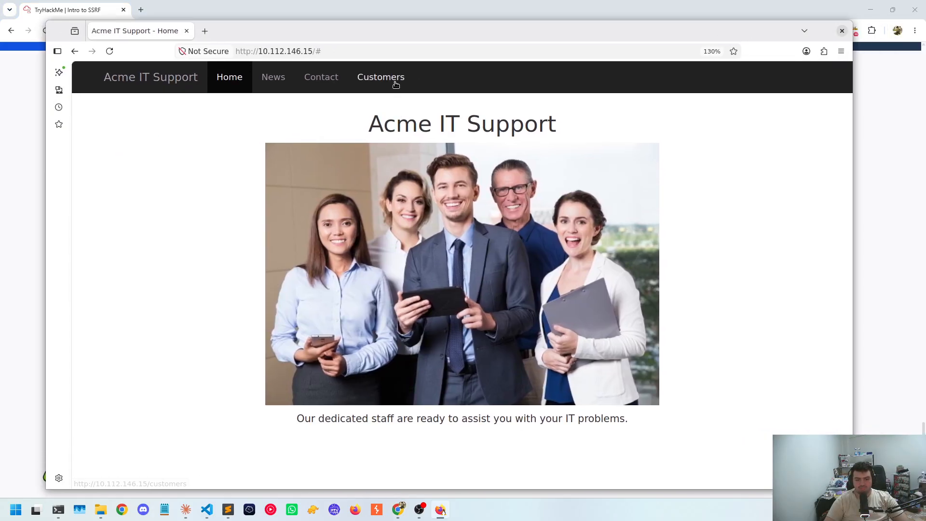
left_click(392, 82)
left_click(356, 208)
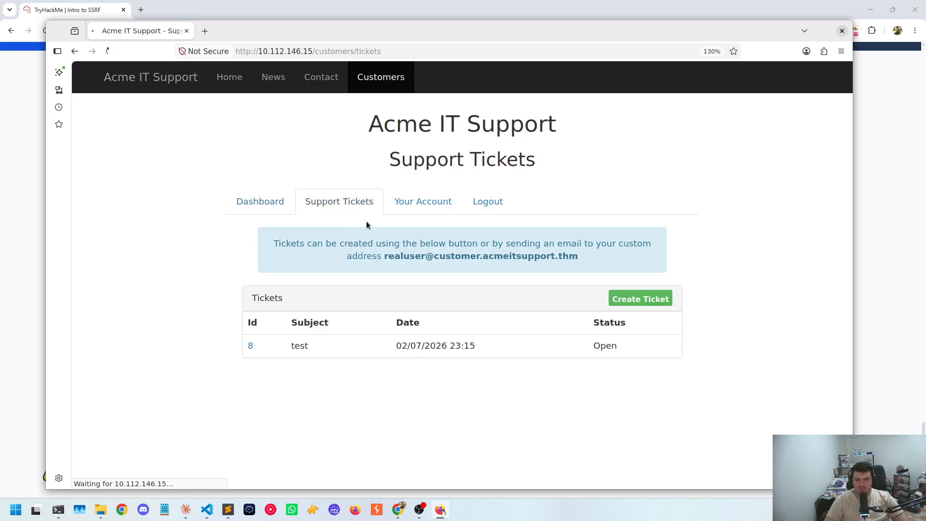
left_click(401, 206)
left_click(260, 207)
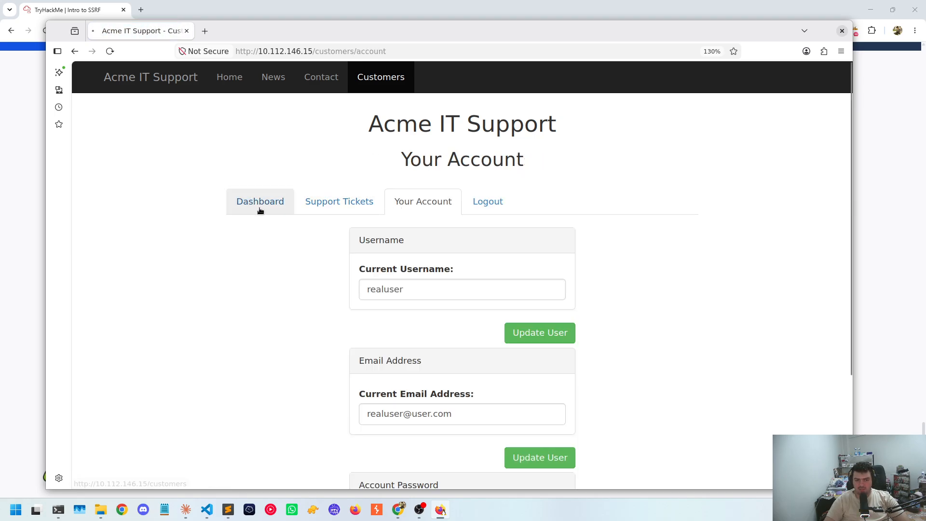
left_click(224, 81)
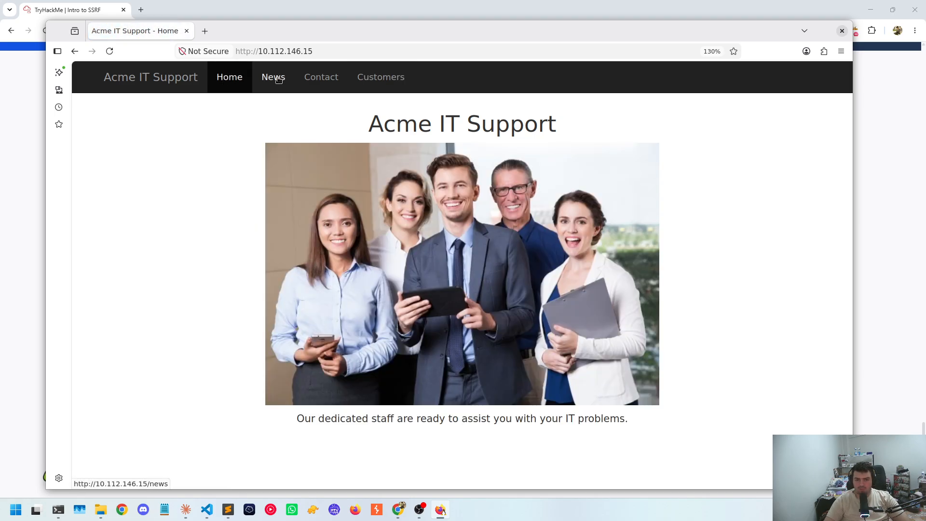
Inspect the home page's HTML, console output, debugger sources and network requests in the developer tools
right_click(352, 228)
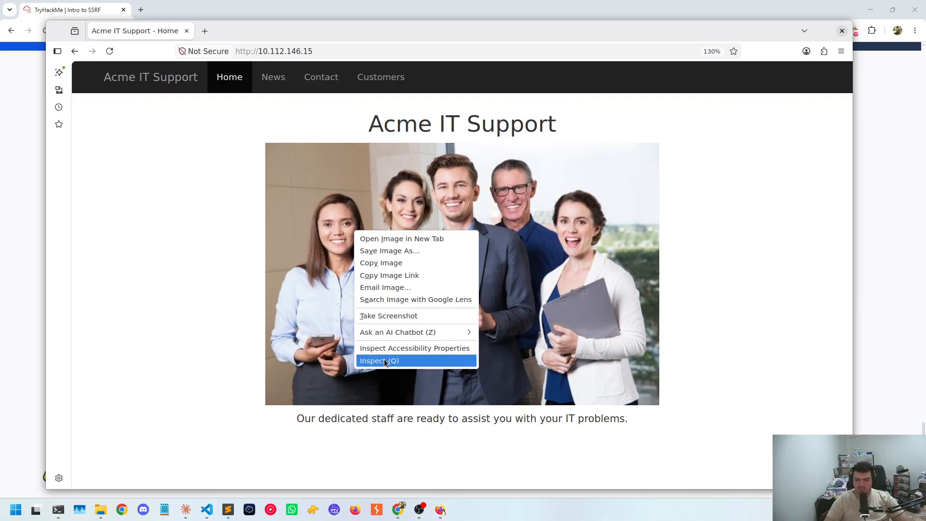
left_click(384, 359)
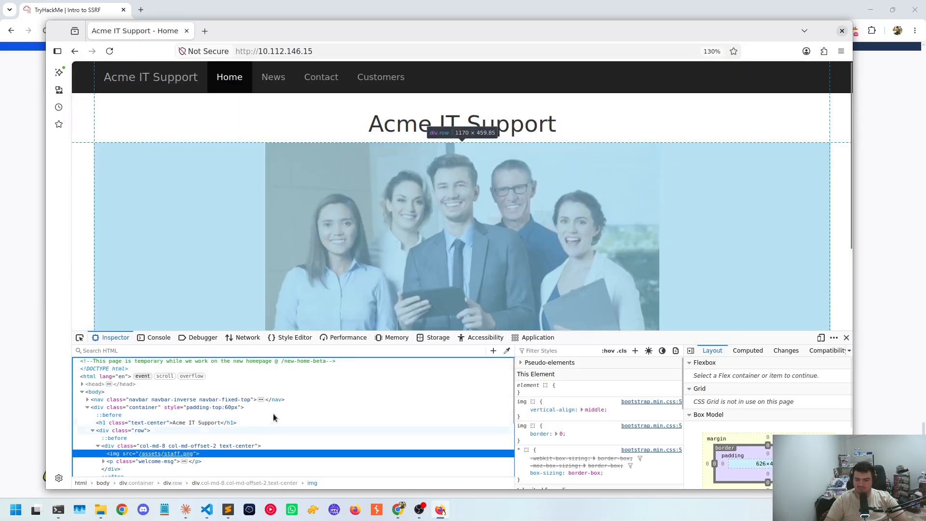
scroll(193, 410, "down", 3)
left_click(164, 337)
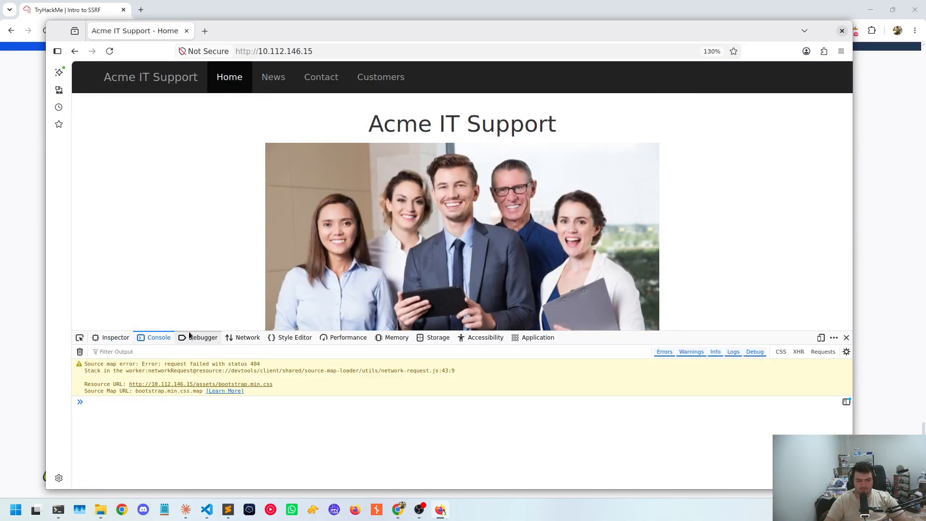
left_click(198, 338)
left_click(244, 338)
left_click(156, 338)
scroll(220, 95, "down", 2)
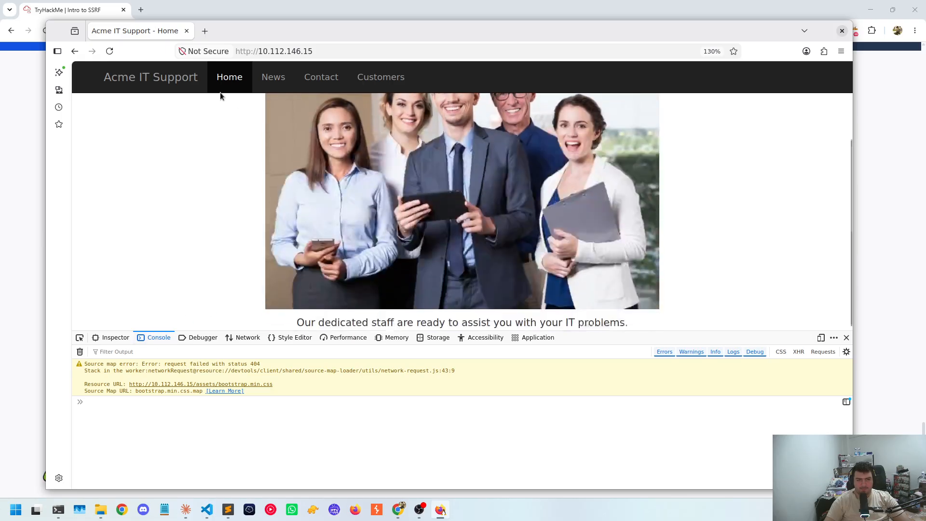
Open the news article "3 Tips for keeping your printer working" and check its debugger sources and network requests
left_click(271, 80)
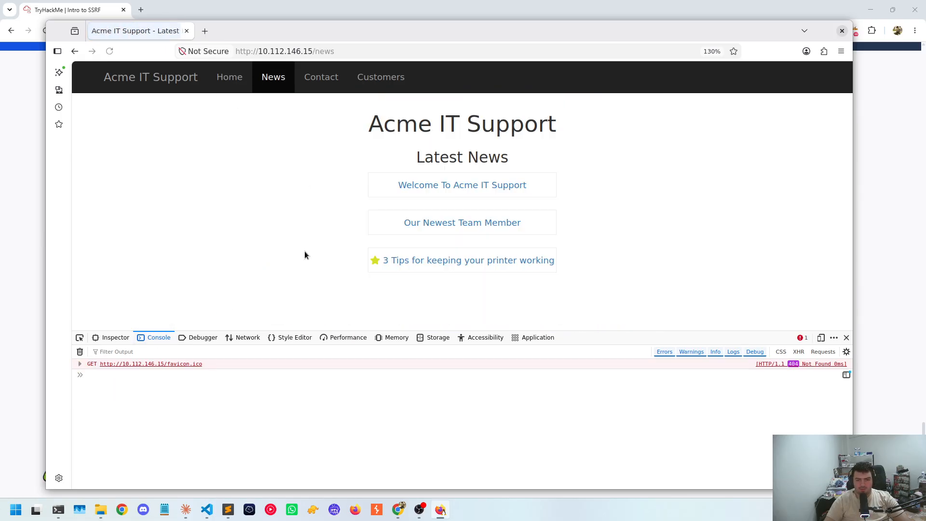
left_click(418, 260)
left_click(198, 337)
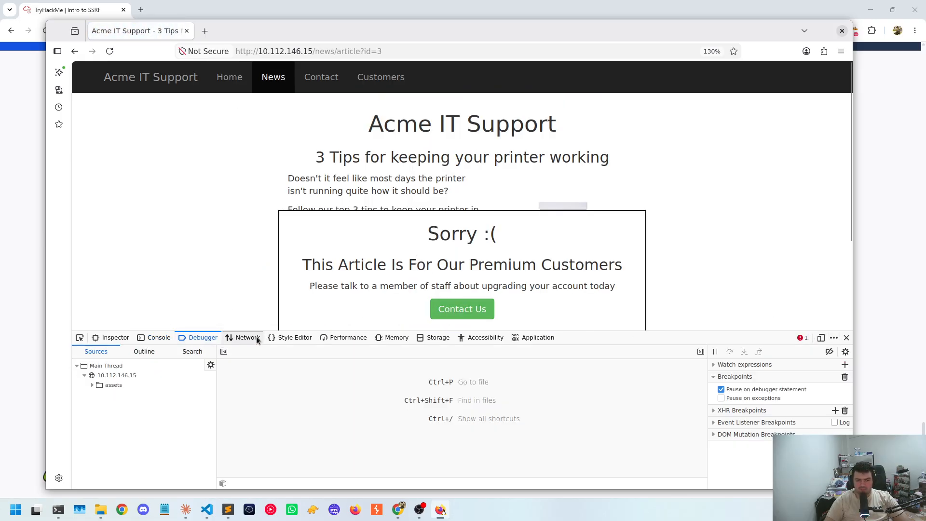
left_click(243, 337)
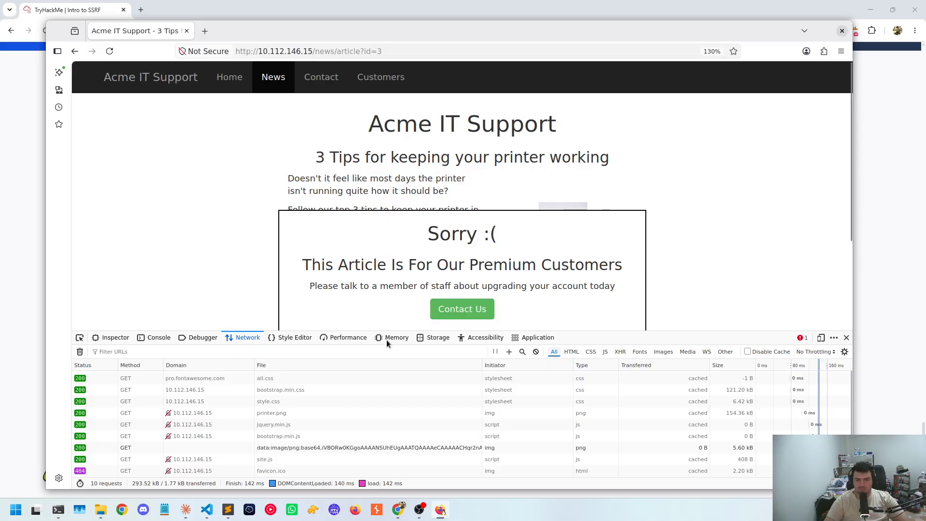
Delete the premium-customer-blocker div from the printer article to read the covered text, and close the developer tools
left_click(80, 337)
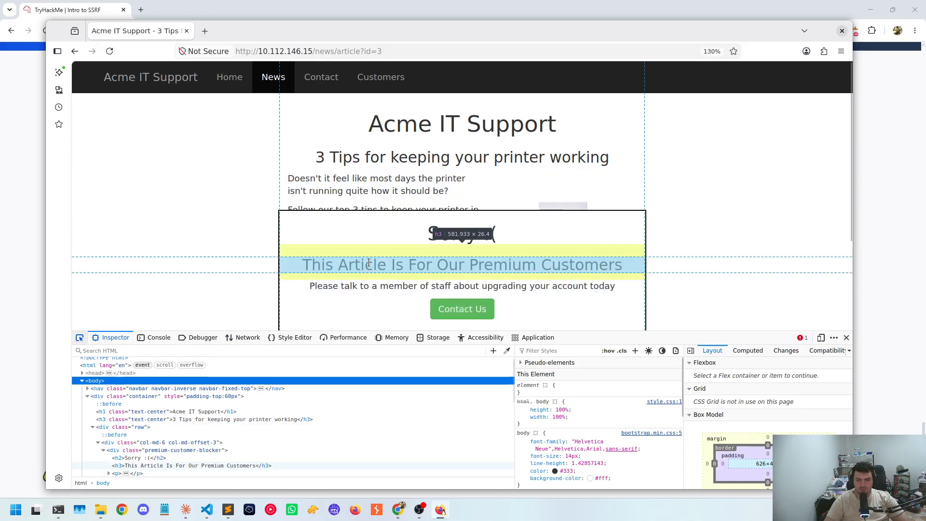
left_click(349, 216)
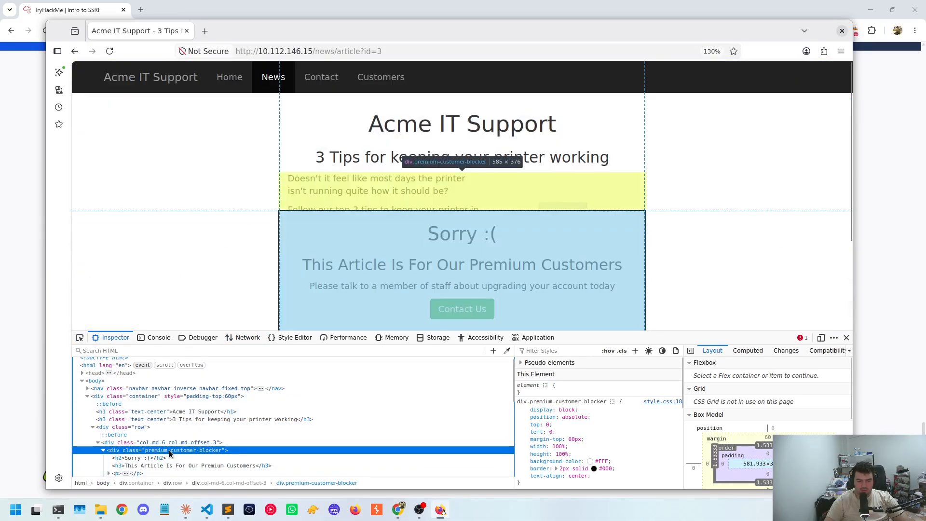
right_click(172, 452)
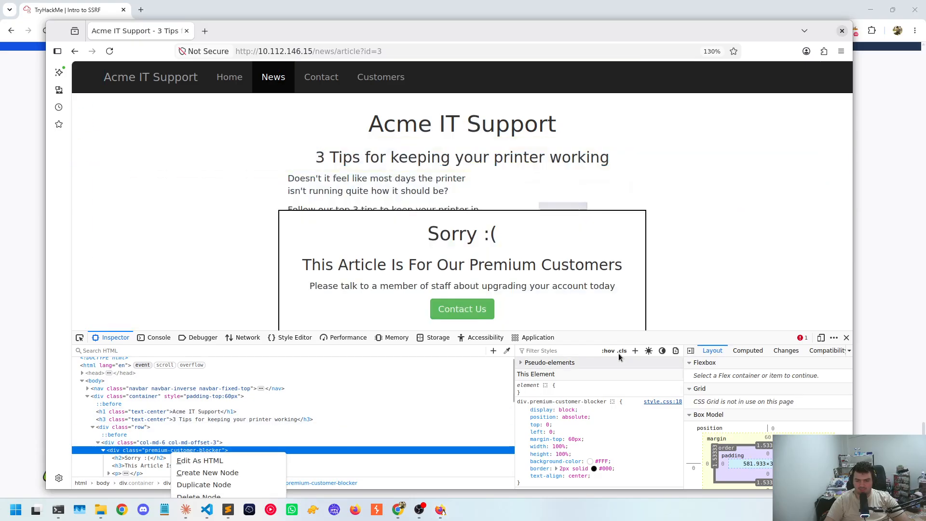
left_click(229, 497)
scroll(337, 234, "down", 3)
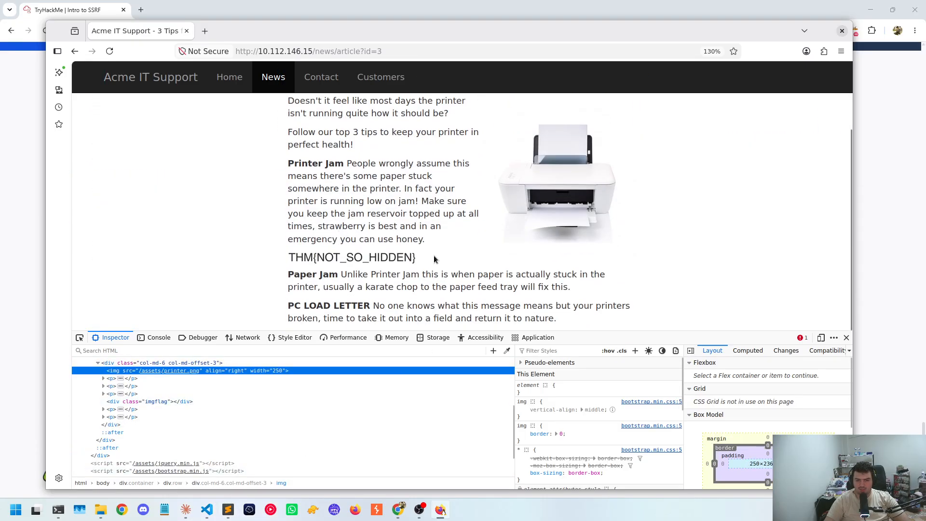
left_click(847, 338)
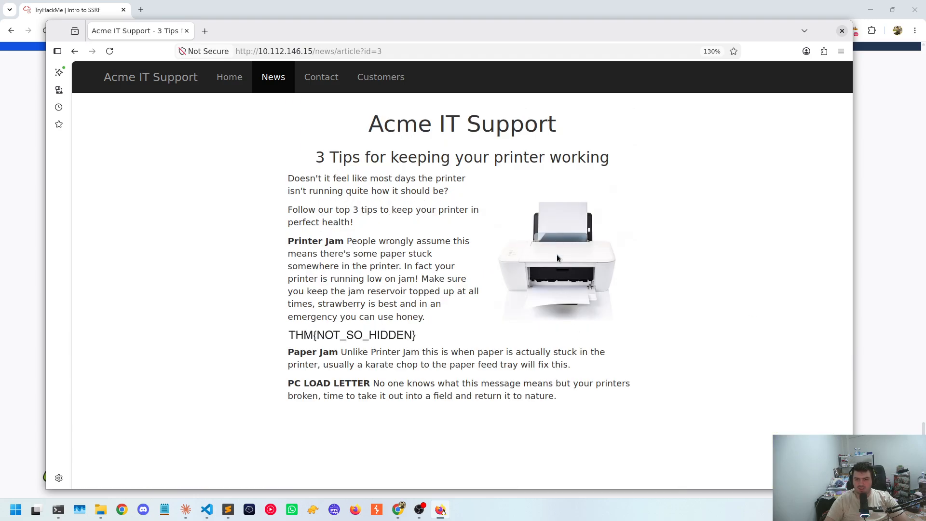
Return to the home page and open the staff image in its own tab to examine its URL, closing that tab when done
left_click_drag(212, 31, 240, 37)
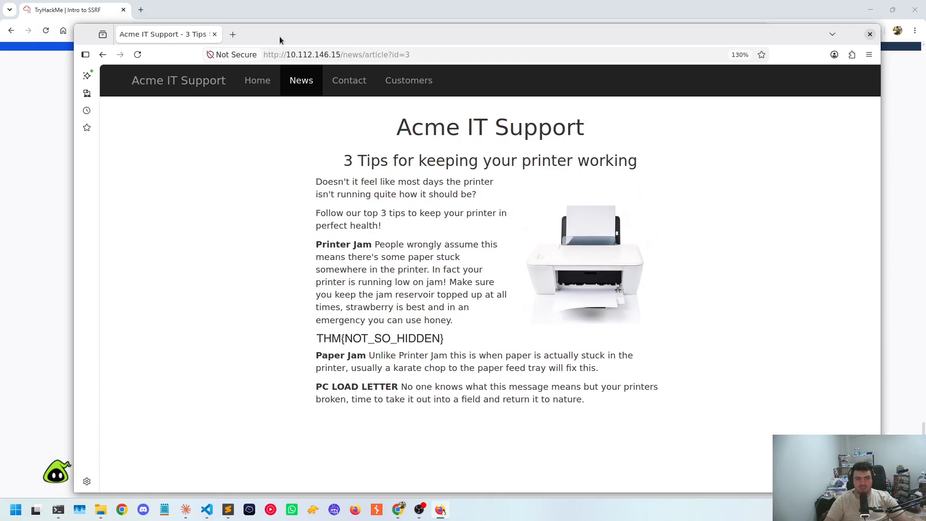
left_click(260, 98)
left_click_drag(425, 48, 364, 34)
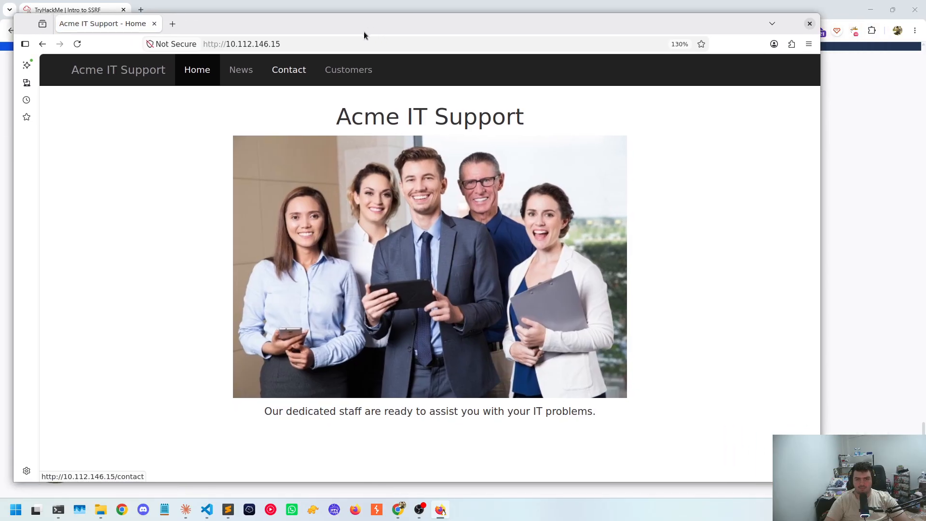
left_click_drag(626, 259, 676, 263)
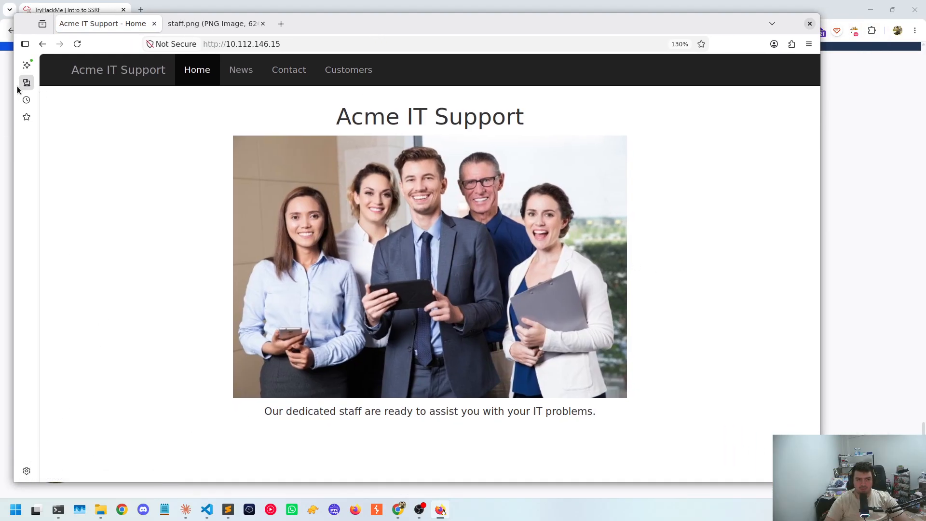
left_click(212, 23)
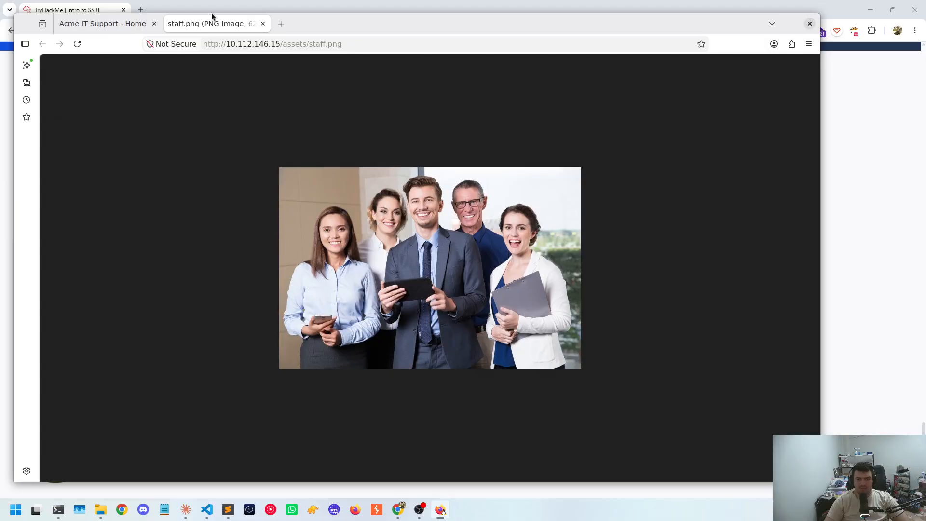
left_click_drag(321, 43, 385, 40)
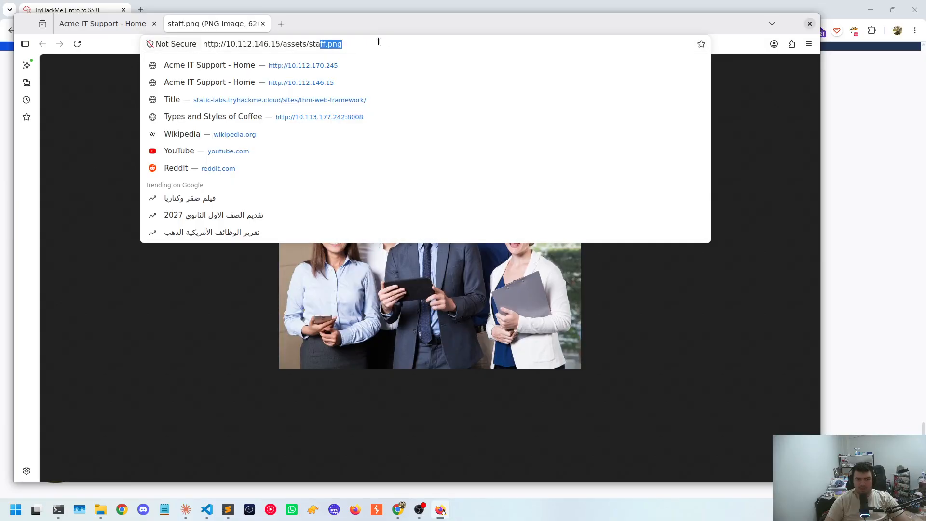
left_click(263, 24)
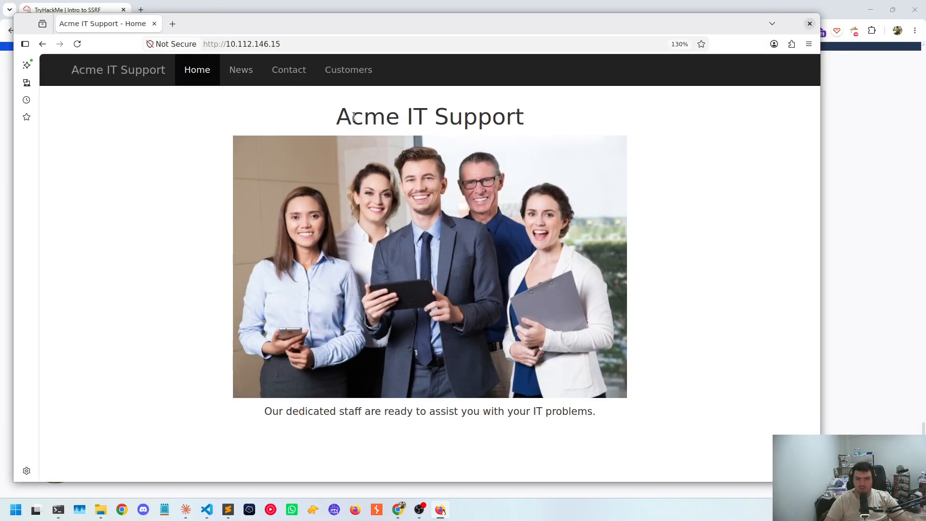
Examine the Contact page and its message form for usable input fields
left_click(268, 70)
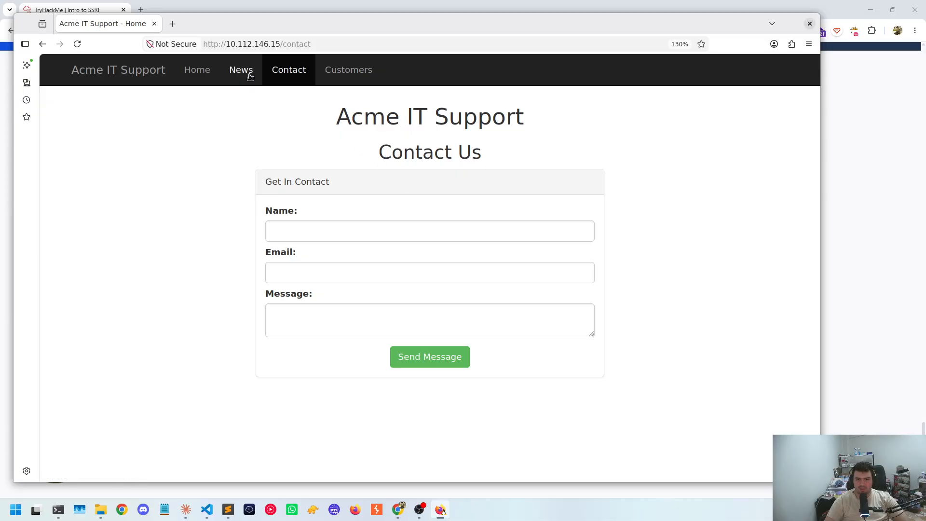
left_click(250, 77)
left_click(287, 73)
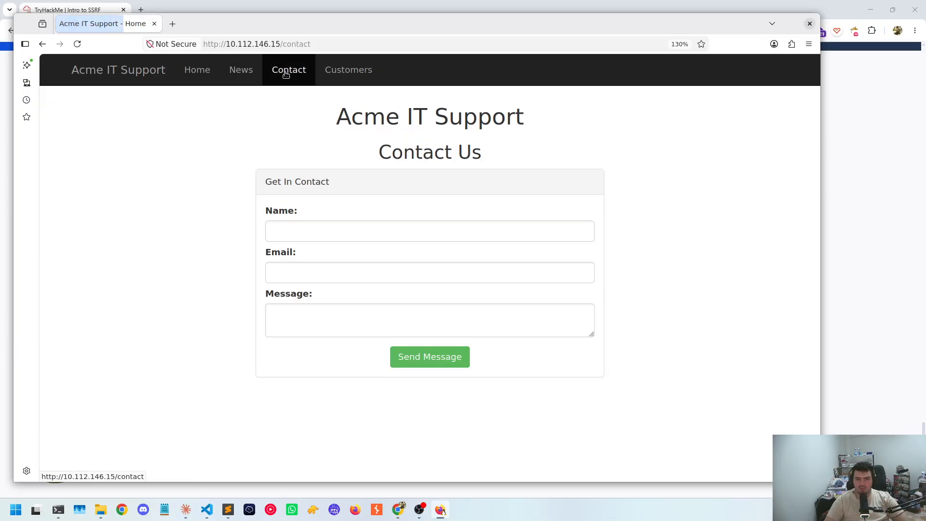
left_click_drag(364, 132, 414, 138)
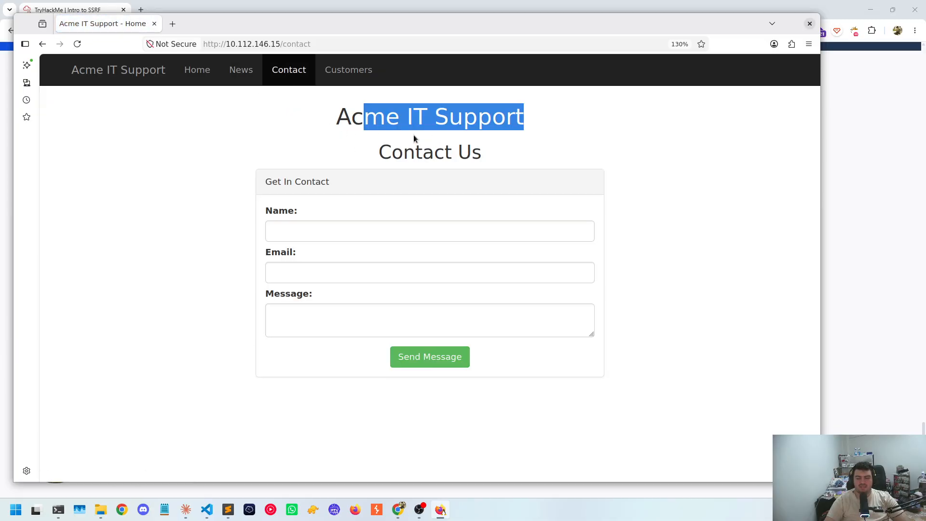
left_click(416, 139)
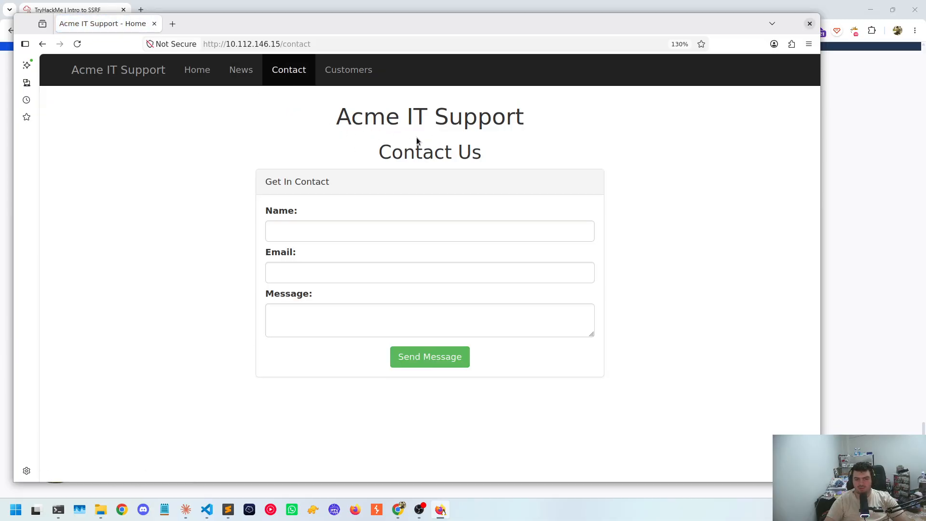
Check the customer area's account, support ticket and dashboard pages against the Contact page for possible request inputs
left_click(344, 78)
left_click(379, 201)
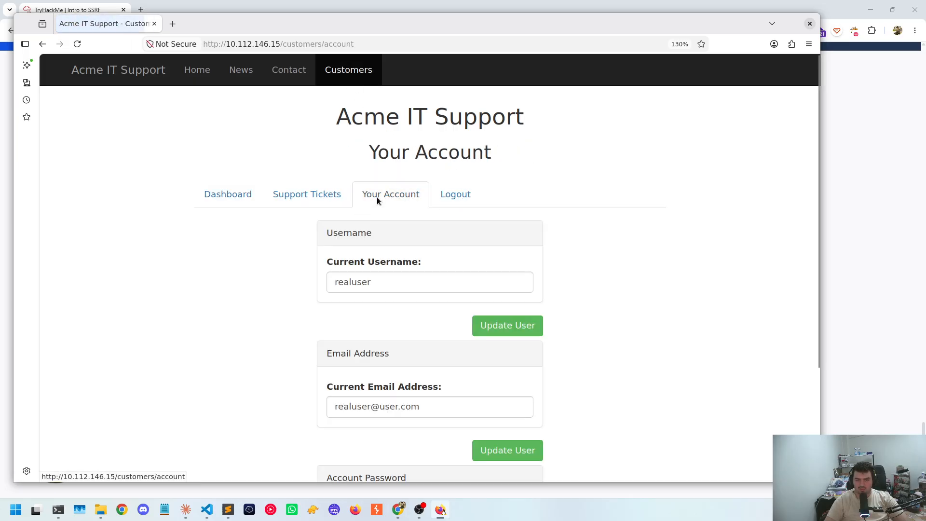
left_click(314, 198)
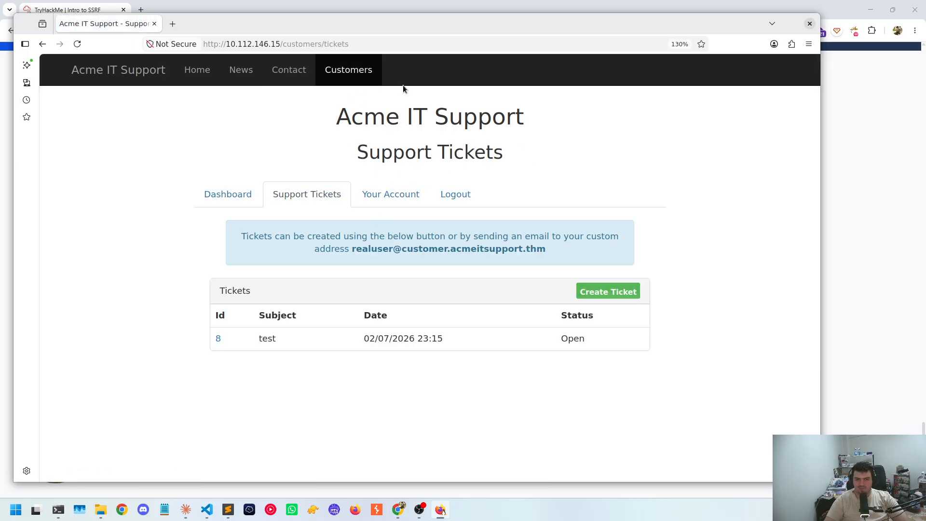
left_click(289, 71)
left_click_drag(378, 117, 491, 118)
left_click(348, 71)
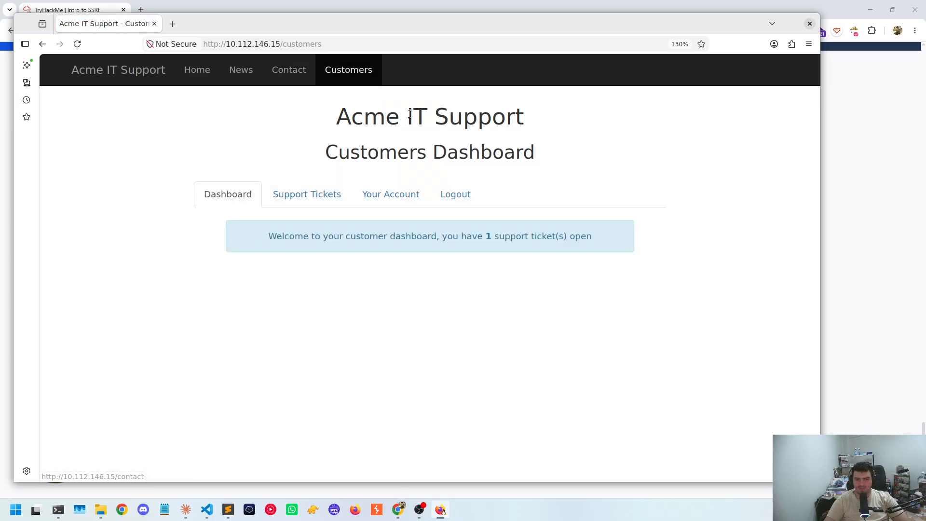
left_click(287, 73)
left_click(327, 69)
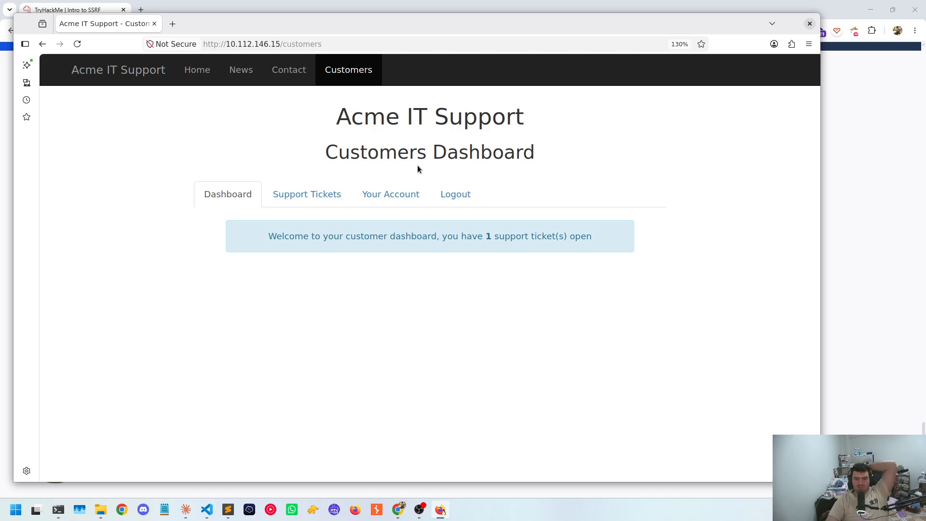
Review the username, email and password forms on the Your Account page and go back to the home page
left_click(386, 195)
scroll(406, 215, "down", 3)
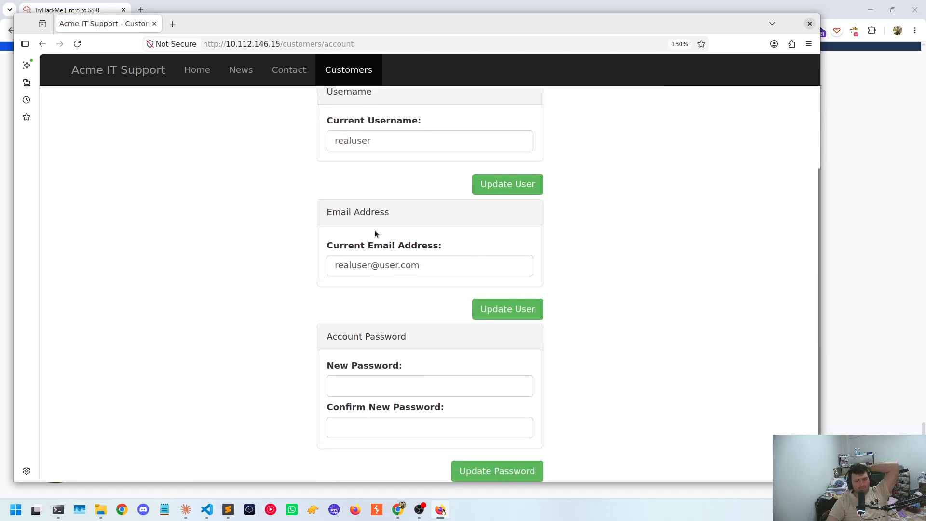
scroll(335, 230, "up", 3)
left_click(119, 71)
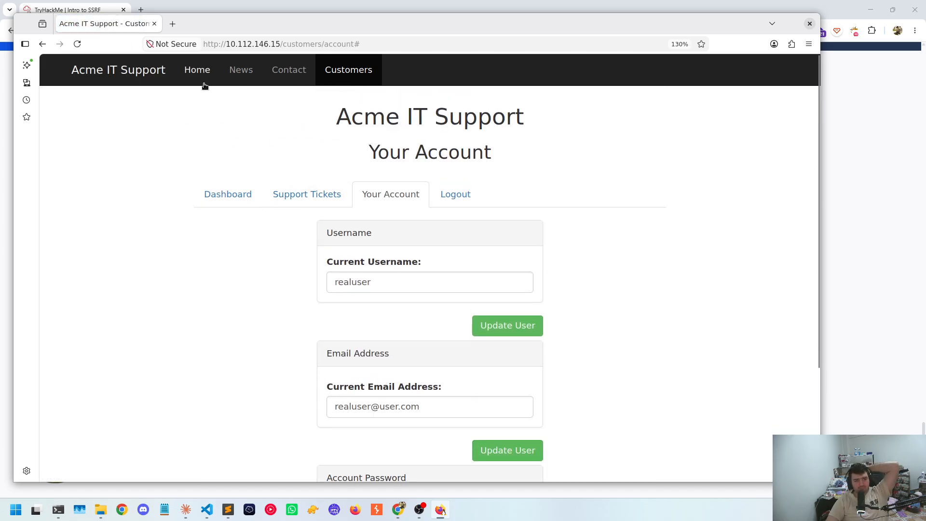
left_click(203, 83)
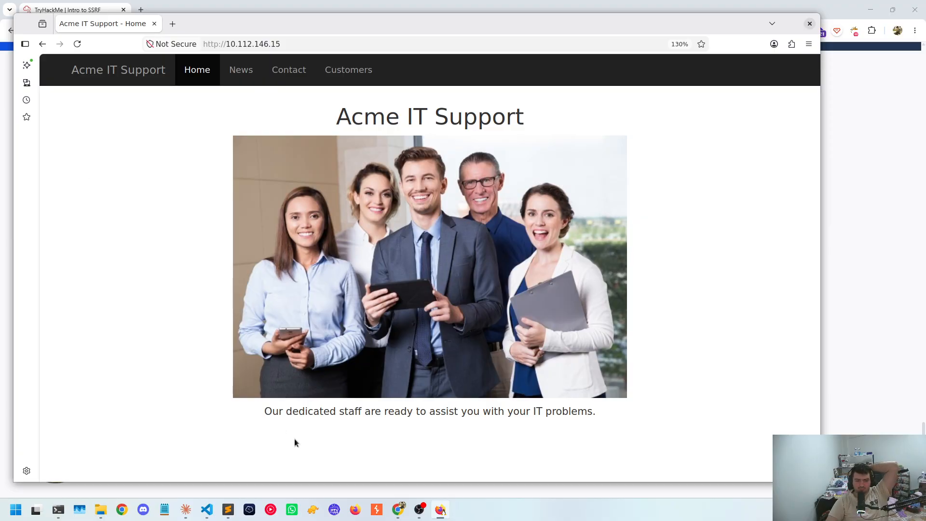
Open the News page and inspect the HTML around its article list
left_click_drag(295, 439, 251, 223)
left_click(224, 61)
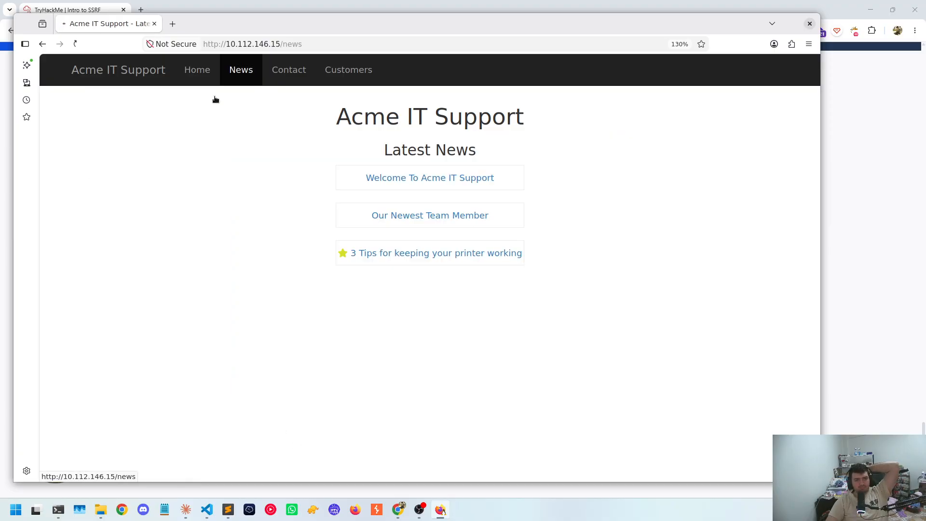
right_click(168, 171)
left_click(232, 283)
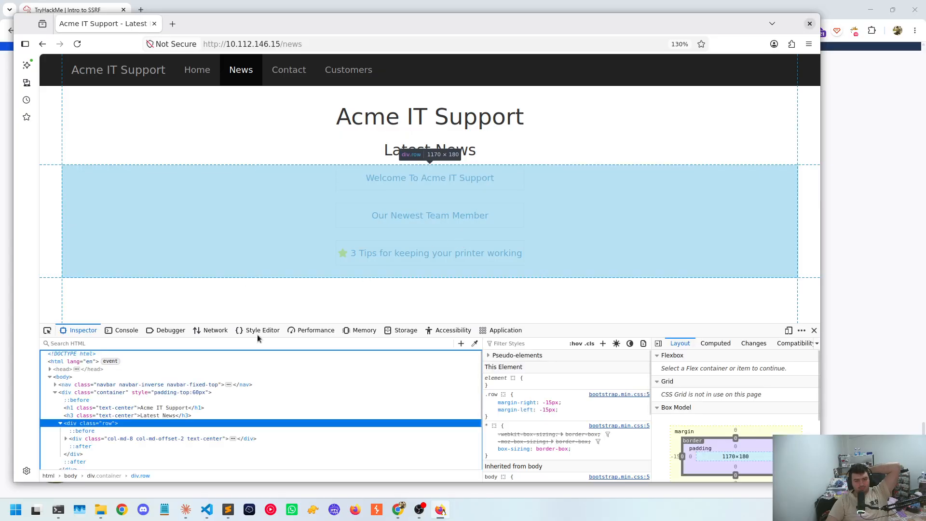
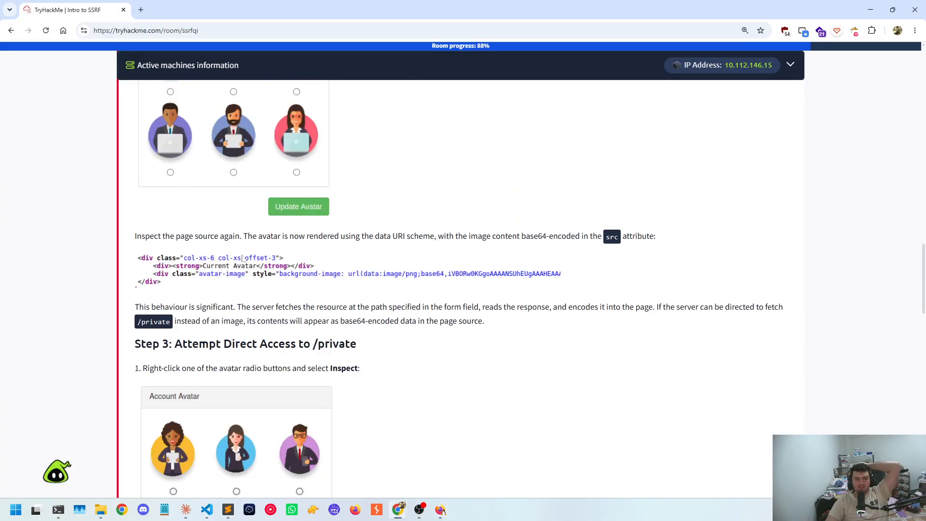
Reread the TryHackMe task instructions from the avatar update walkthrough back up to the Scenario's endpoint table
scroll(226, 246, "up", 10)
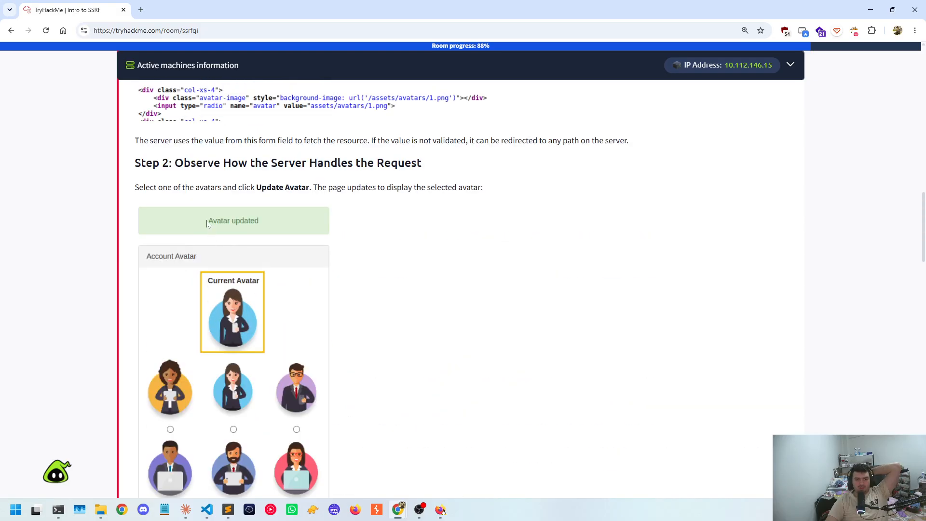
scroll(338, 417, "up", 3)
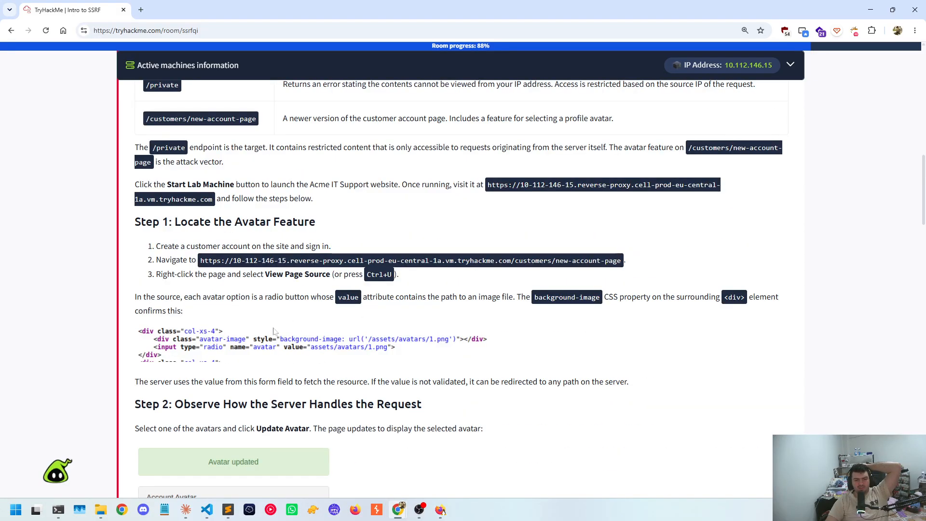
scroll(274, 331, "up", 2)
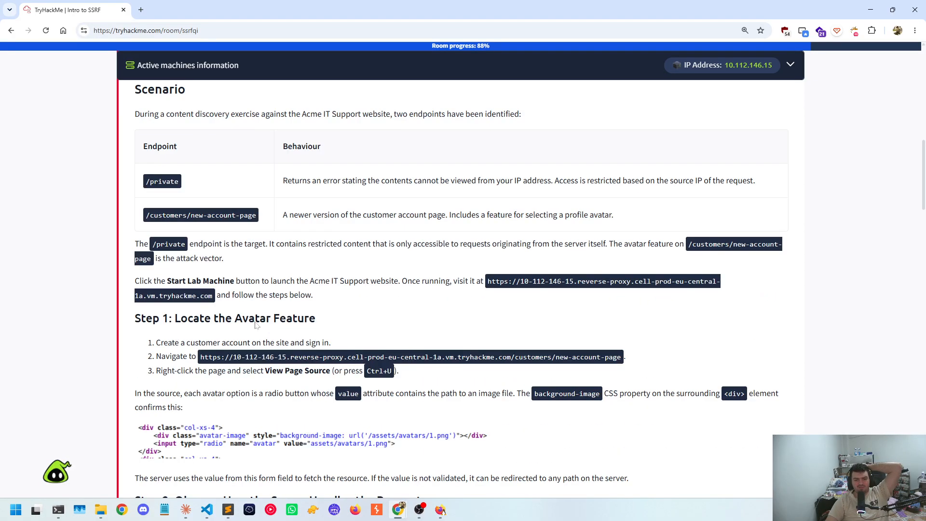
scroll(233, 283, "up", 2)
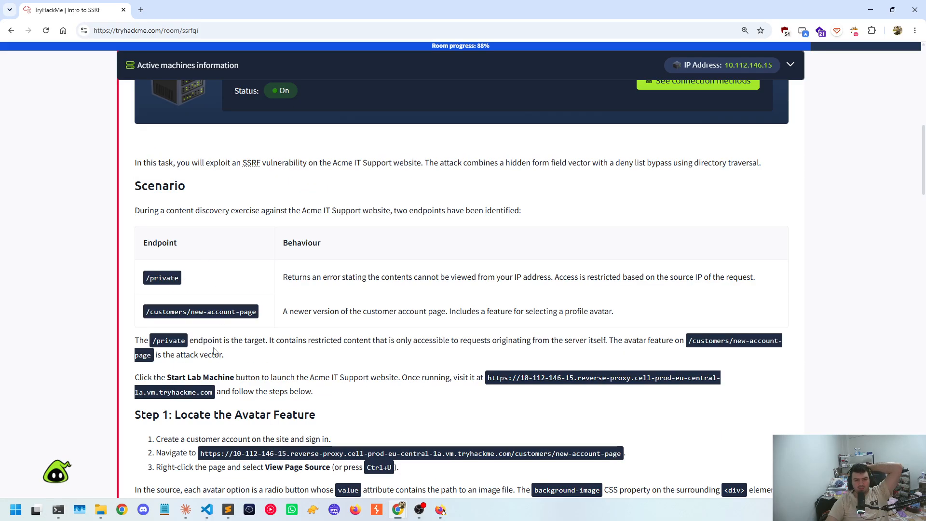
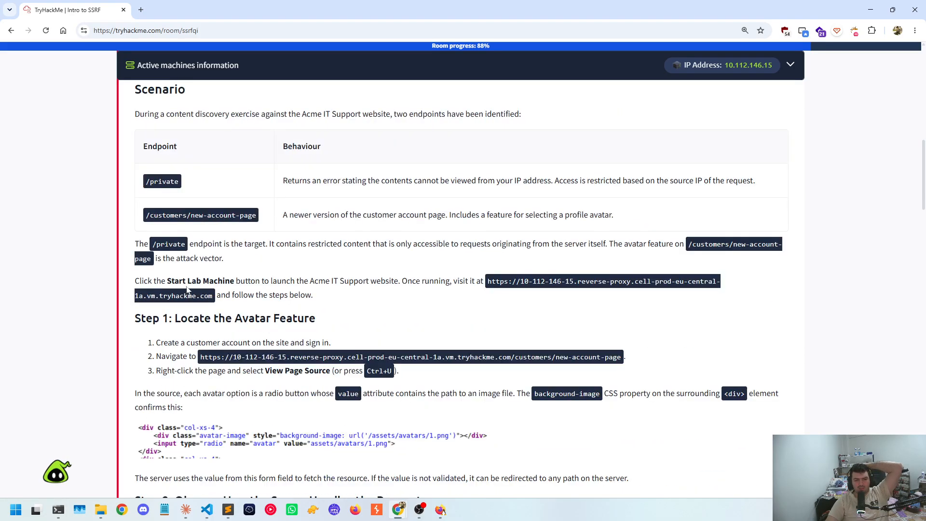
Read the lab launch instructions below the endpoint table and the account creation and navigation items of Step 1: Locate the Avatar Feature
left_click_drag(304, 282, 400, 287)
left_click(401, 288)
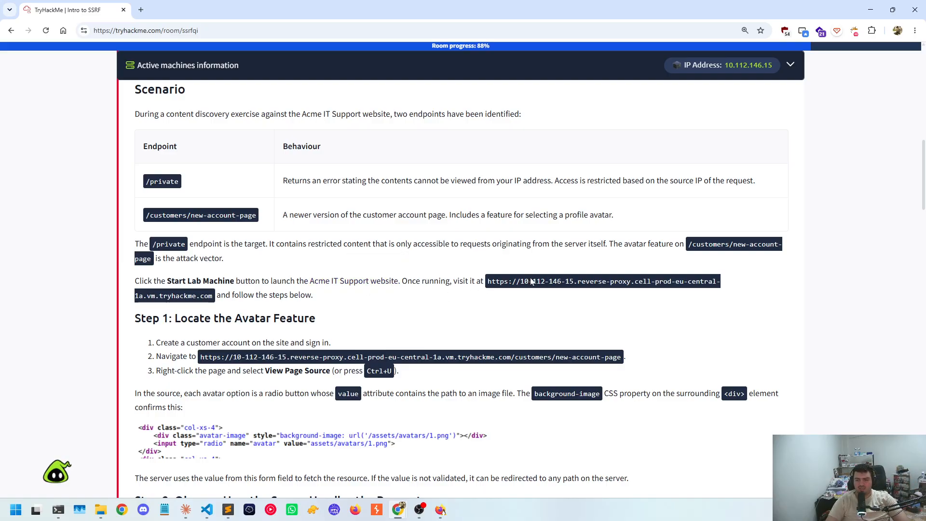
left_click_drag(232, 295, 351, 296)
scroll(351, 296, "down", 1)
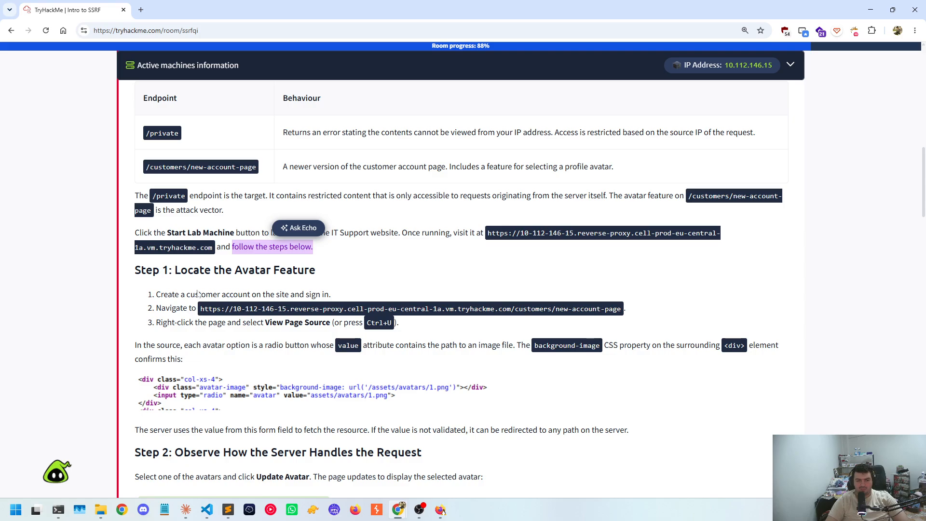
left_click(199, 279)
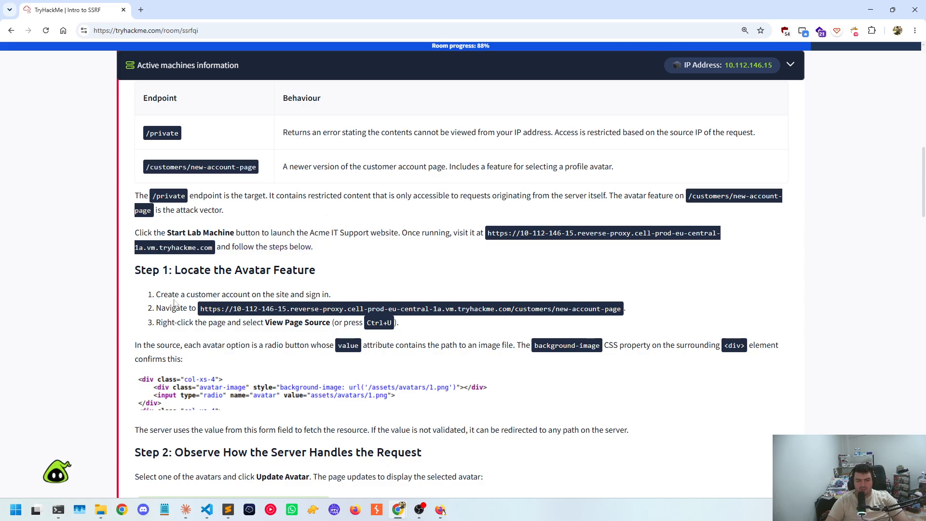
left_click_drag(175, 303, 338, 297)
left_click(203, 312)
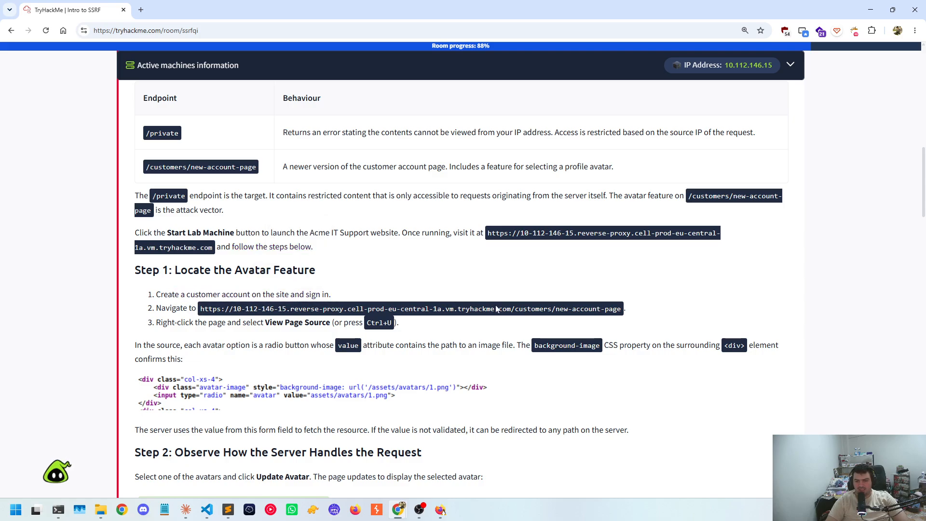
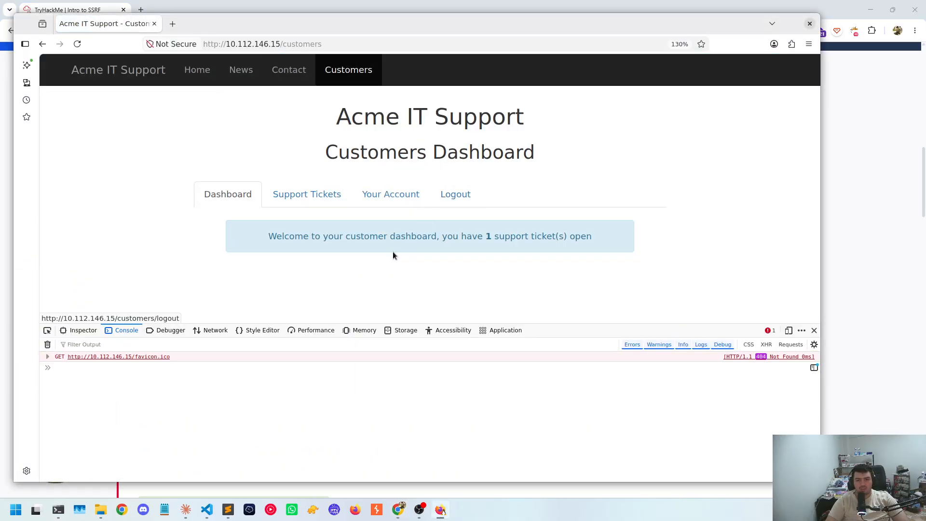
Open the Your Account page and inspect its HTML source, expanding the head element in the Inspector
left_click(391, 200)
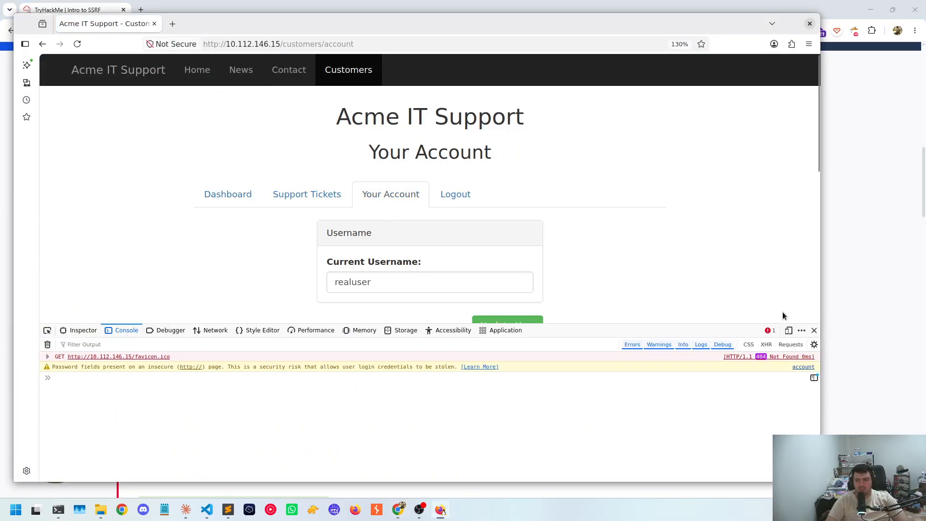
left_click(79, 331)
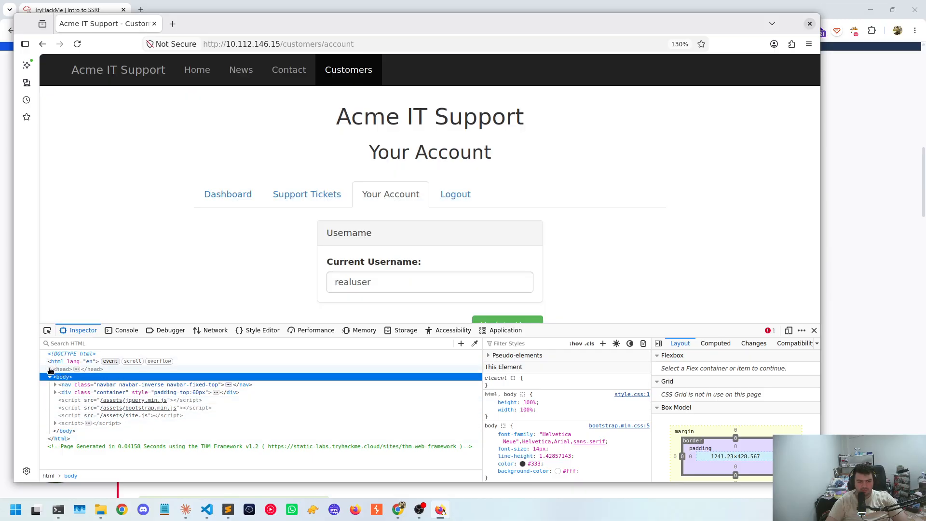
left_click(50, 369)
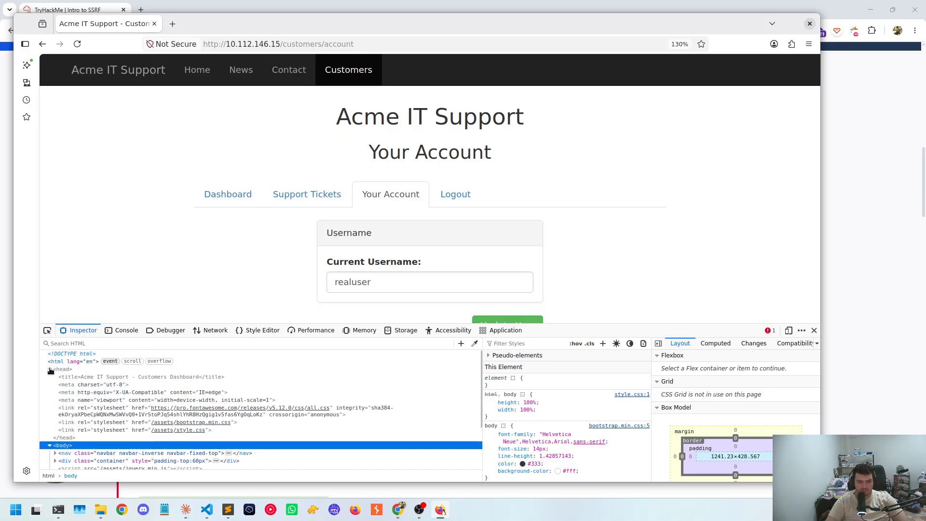
scroll(260, 410, "down", 2)
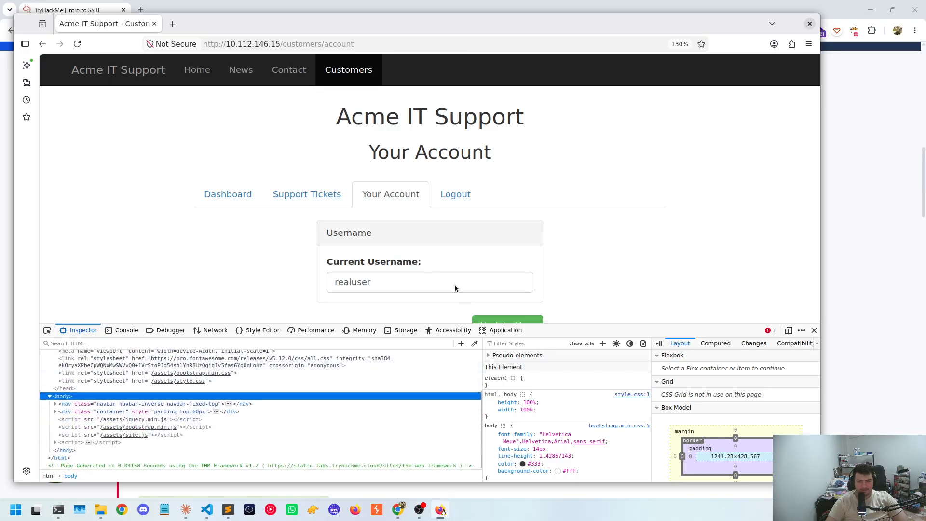
Close the developer tools and look through the account page's username, email address and password forms
scroll(401, 238, "down", 4)
left_click(815, 331)
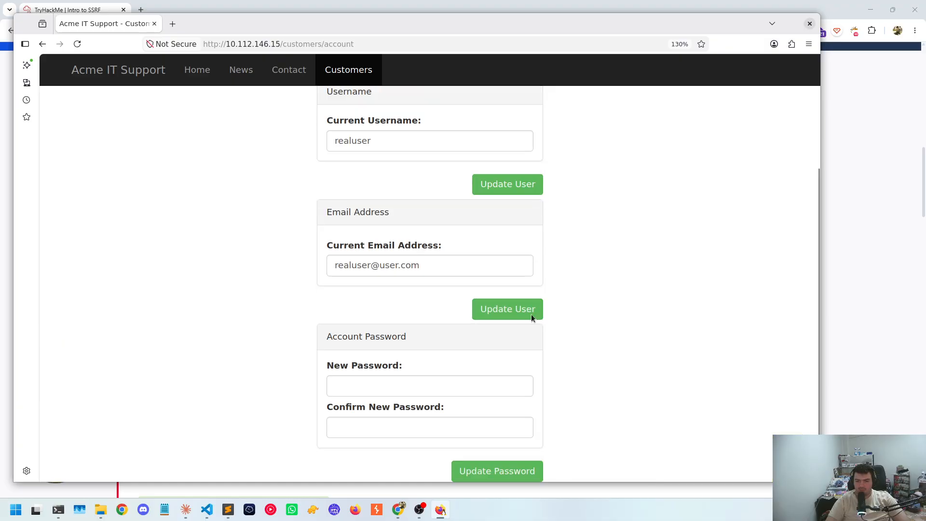
scroll(605, 326, "up", 3)
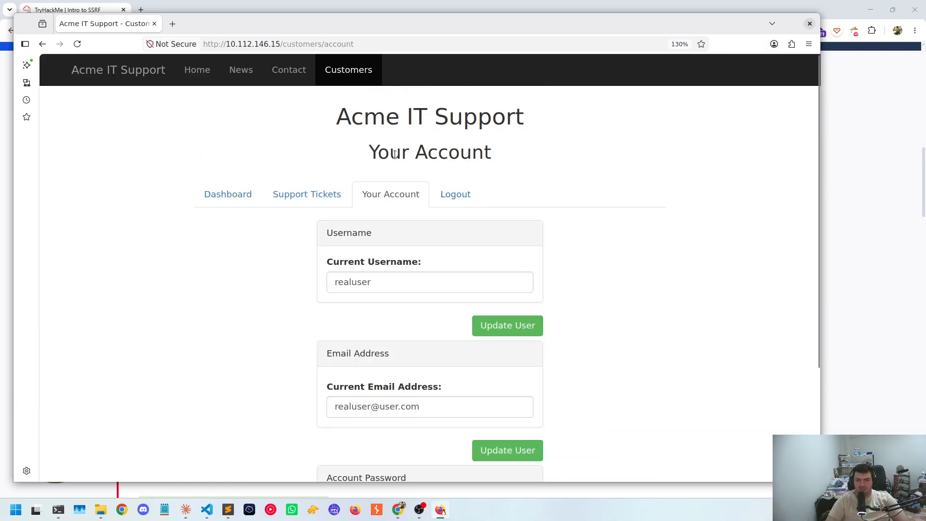
left_click_drag(368, 154, 406, 115)
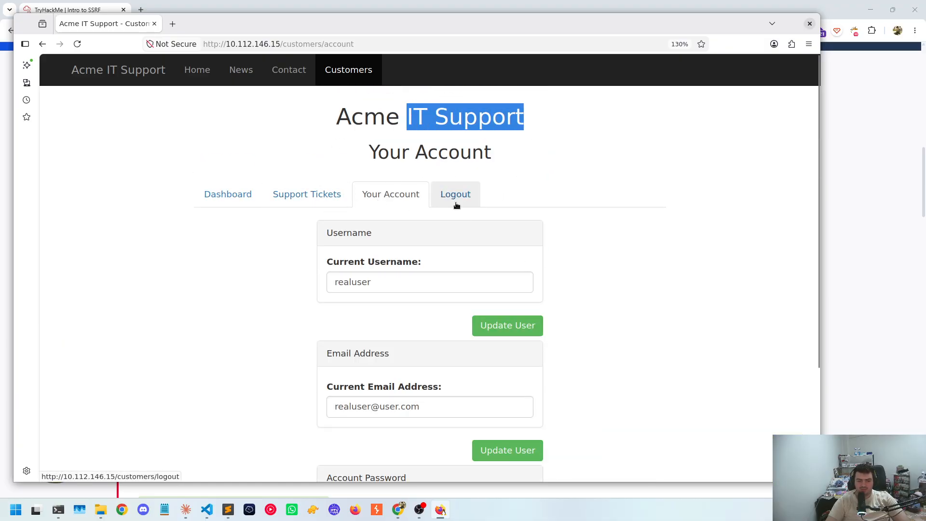
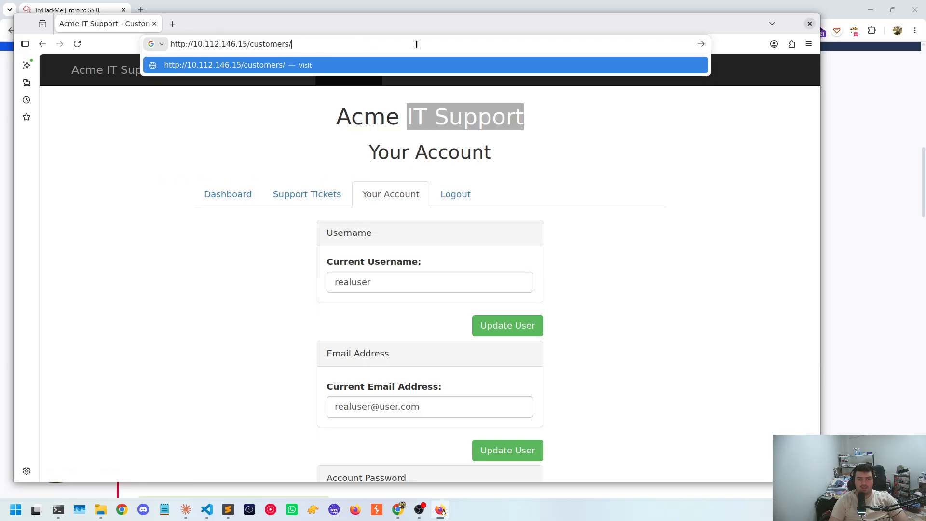
type("new-account-page")
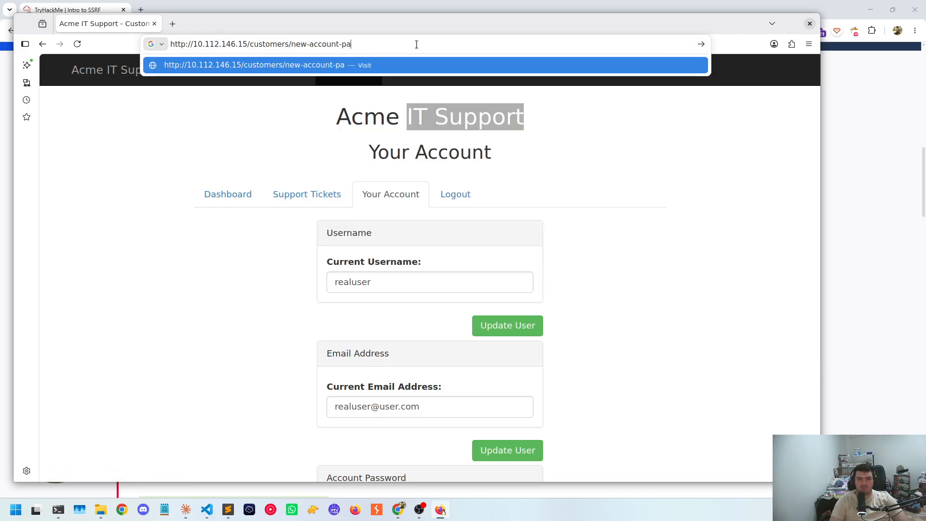
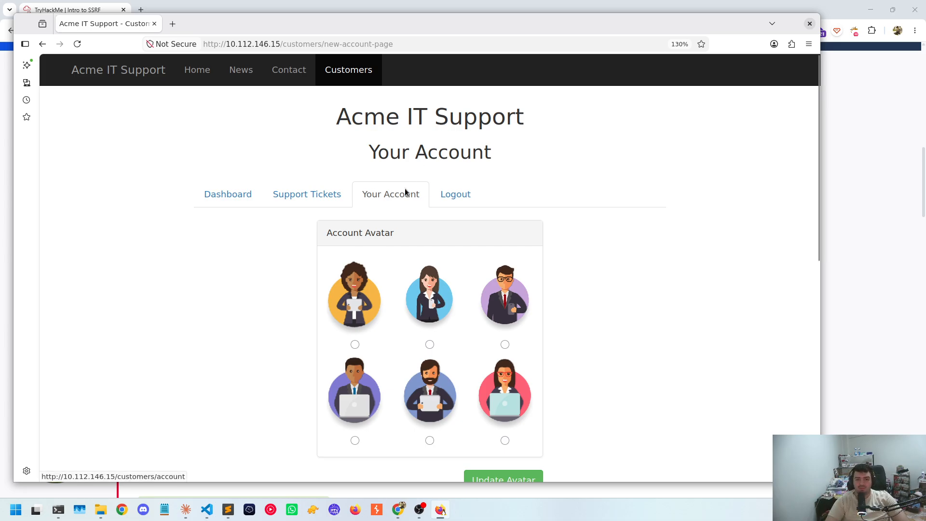
Go to the regular Your Account page at /customers/account and open its page source
left_click(405, 195)
scroll(577, 265, "down", 3)
right_click(587, 264)
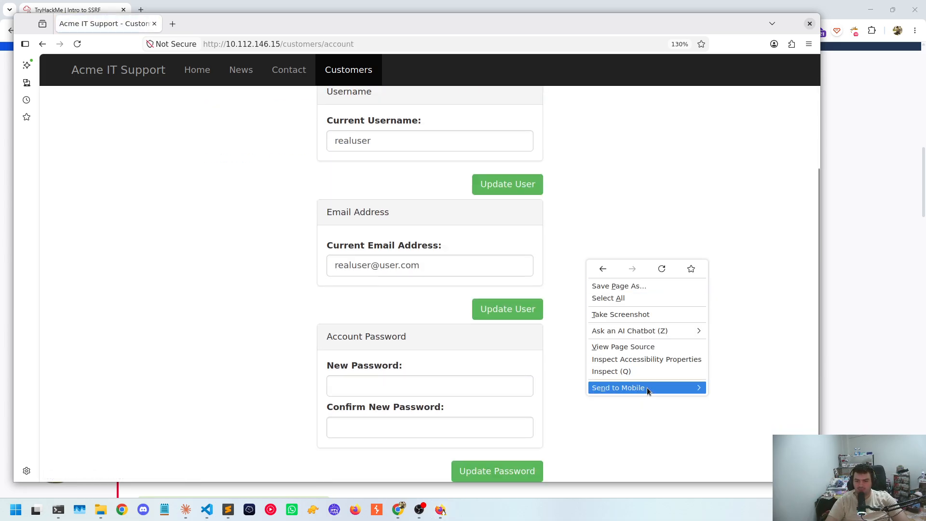
left_click(636, 347)
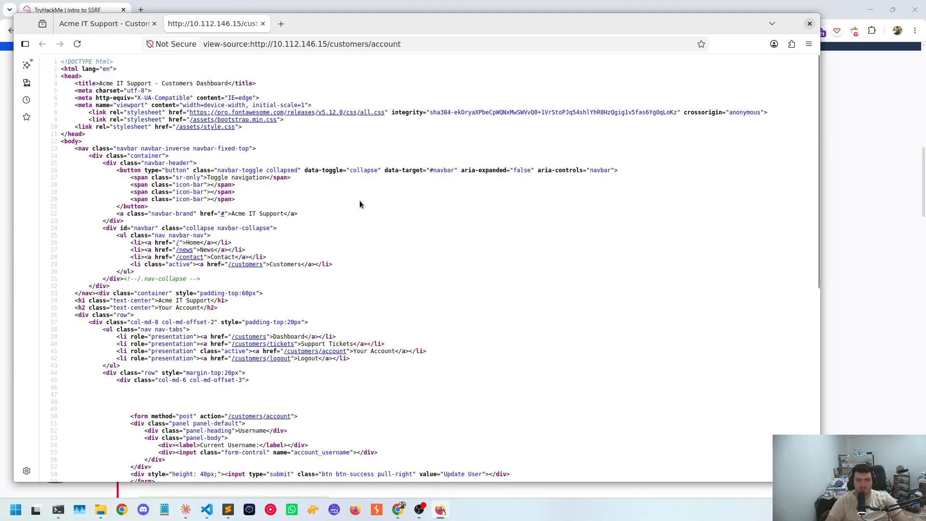
Search the account page's source for "new-account" and dismiss the search
scroll(360, 204, "down", 5)
key("ctrl+f")
type("new-a")
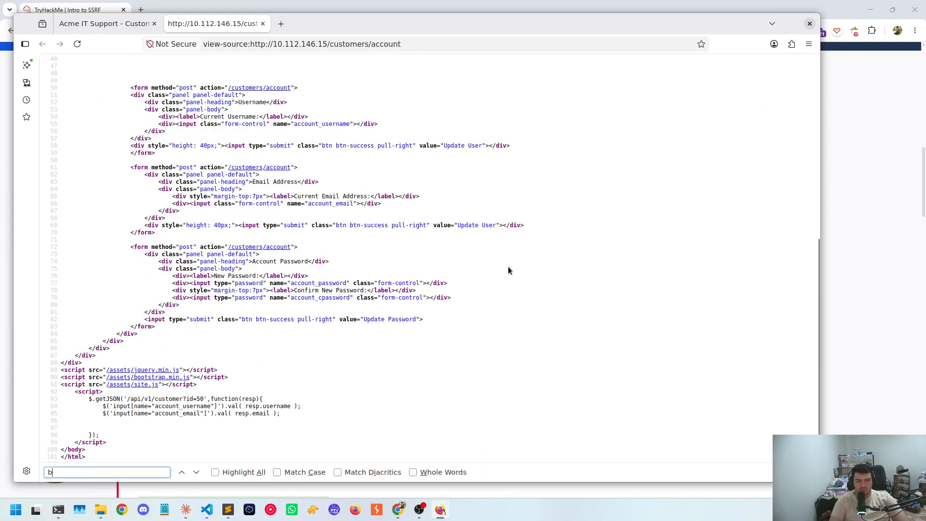
type("ccount")
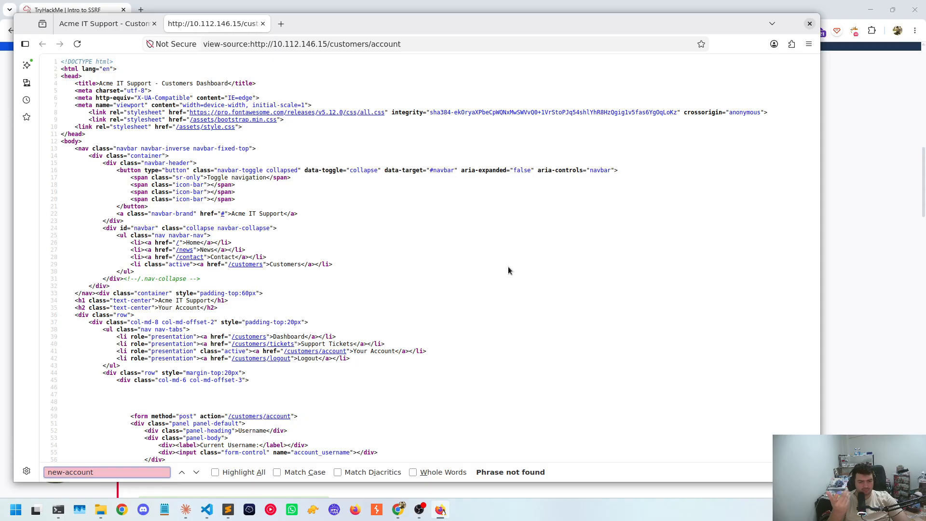
key("Escape")
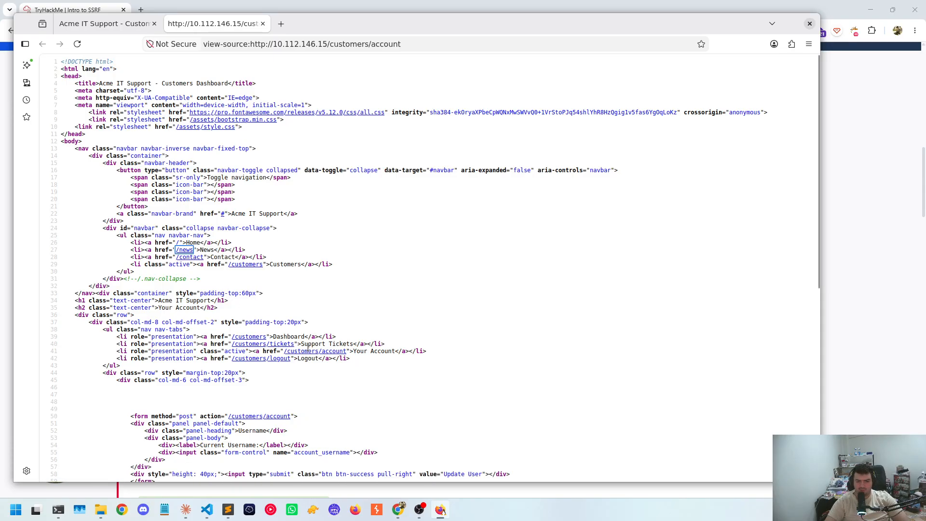
Examine the account page's source, including its navigation links, forms and scripts, for any reference to the new account page
scroll(308, 348, "down", 5)
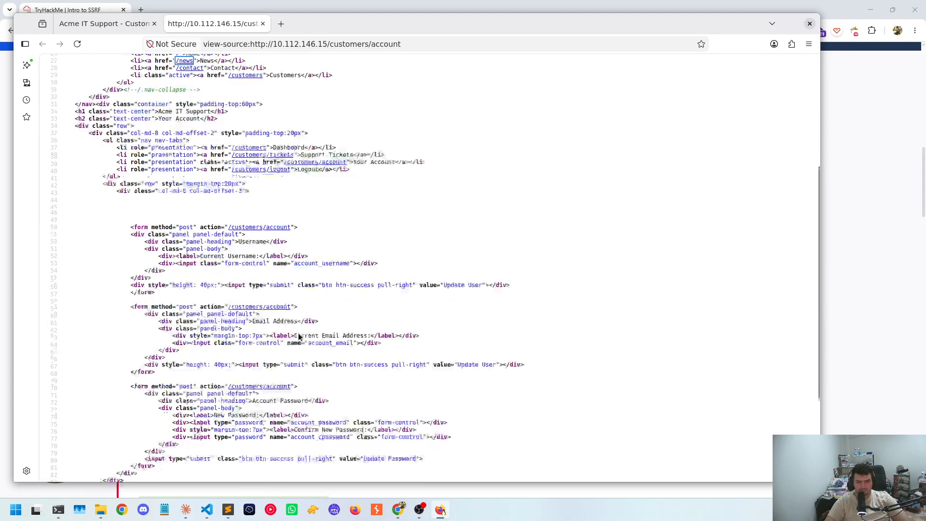
scroll(299, 337, "down", 2)
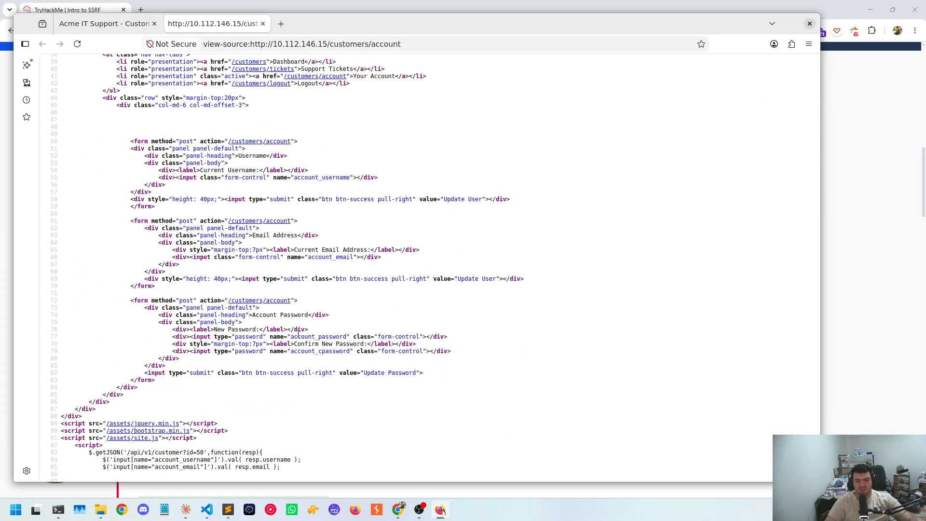
scroll(298, 334, "down", 2)
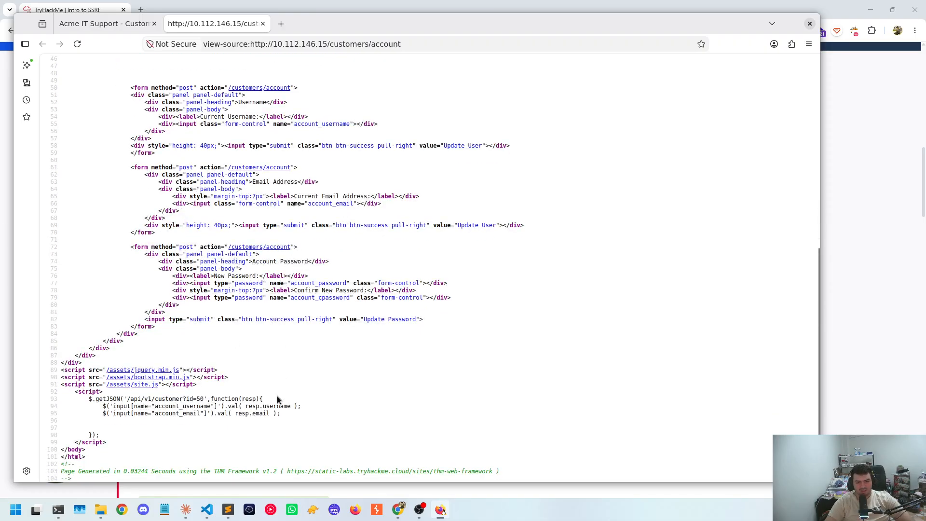
scroll(277, 399, "up", 8)
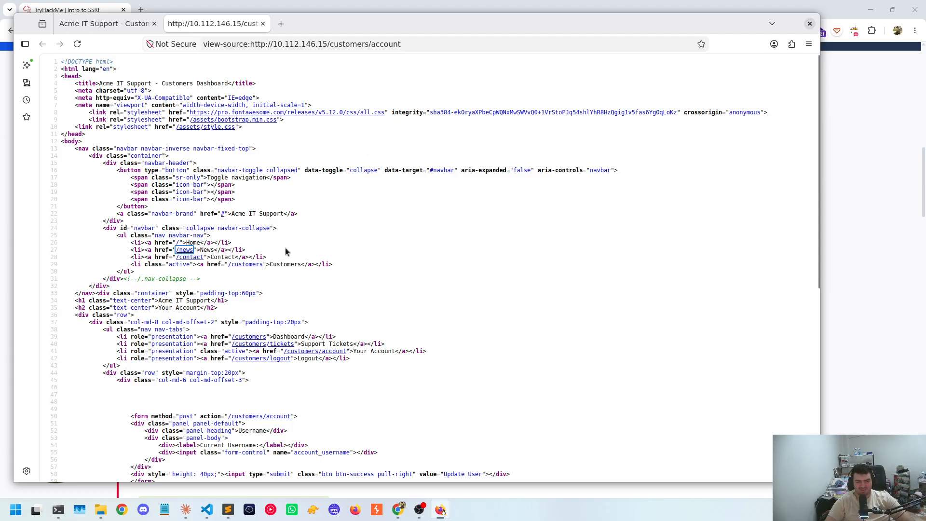
scroll(308, 206, "down", 2)
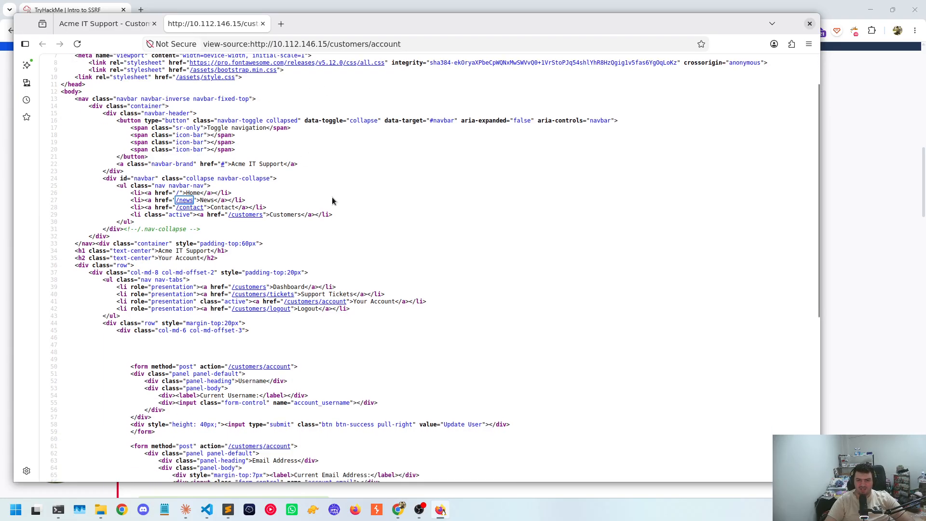
scroll(331, 200, "up", 2)
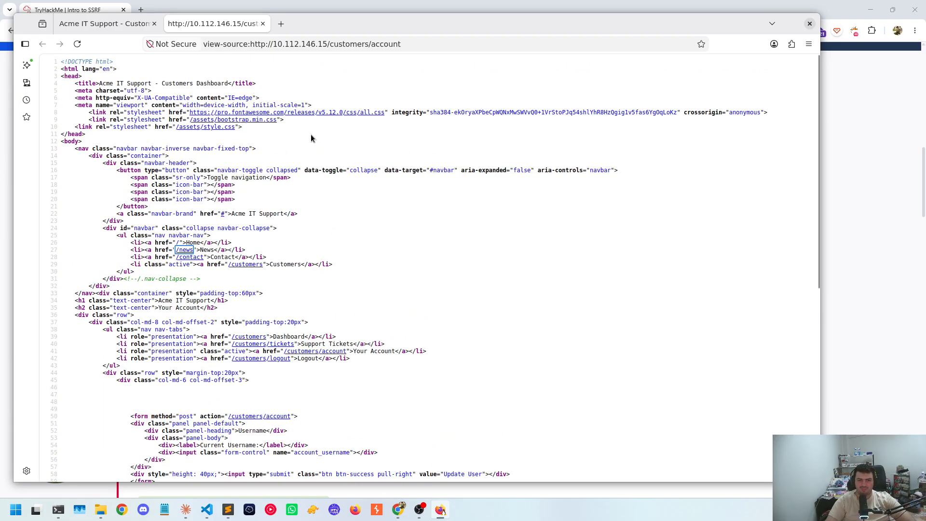
scroll(311, 138, "down", 3)
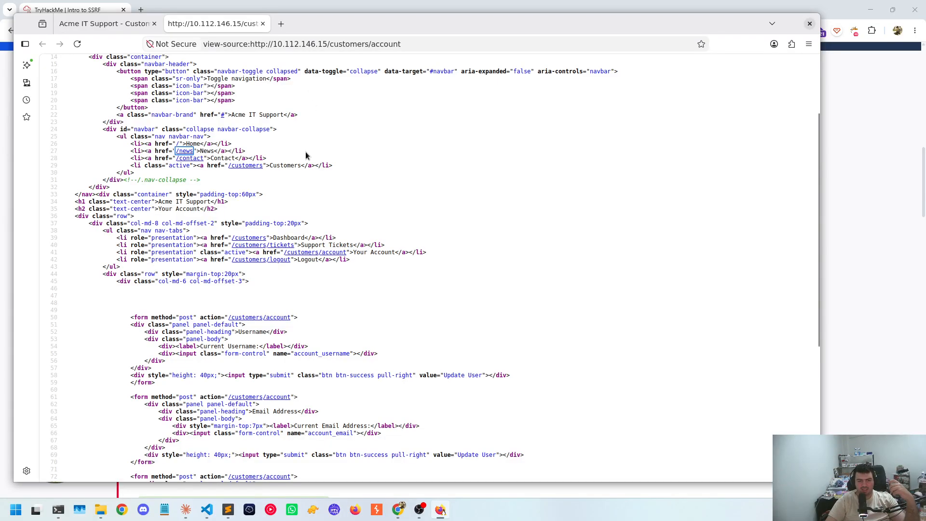
scroll(337, 217, "down", 5)
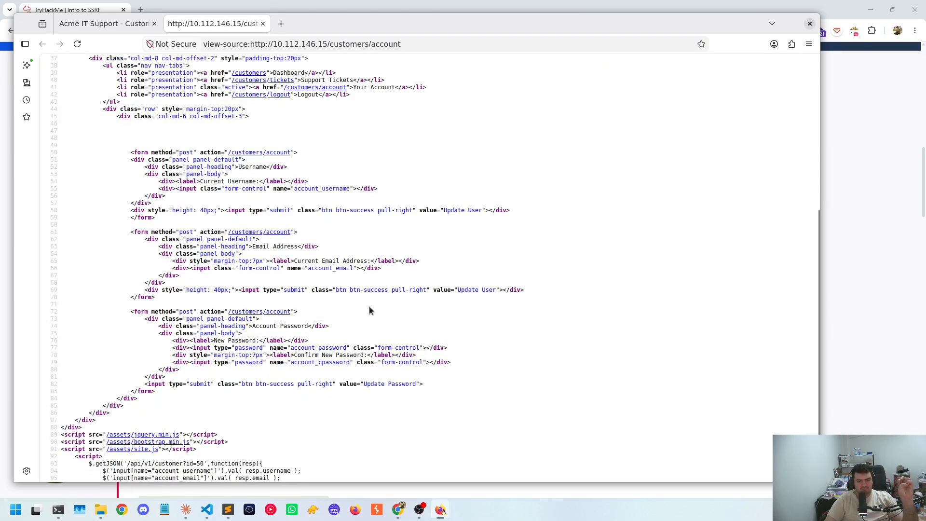
scroll(338, 314, "down", 2)
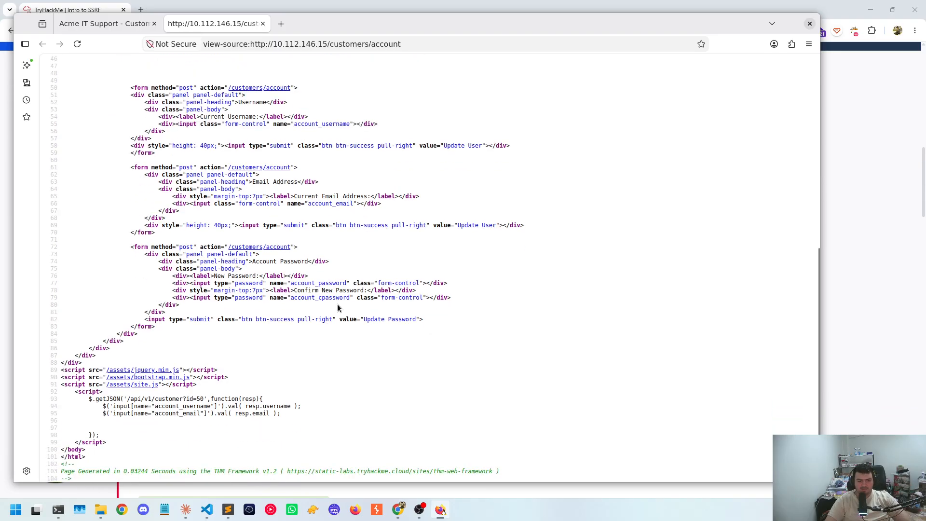
Inspect the code of the linked /assets/site.js script and close the source view
left_click(147, 385)
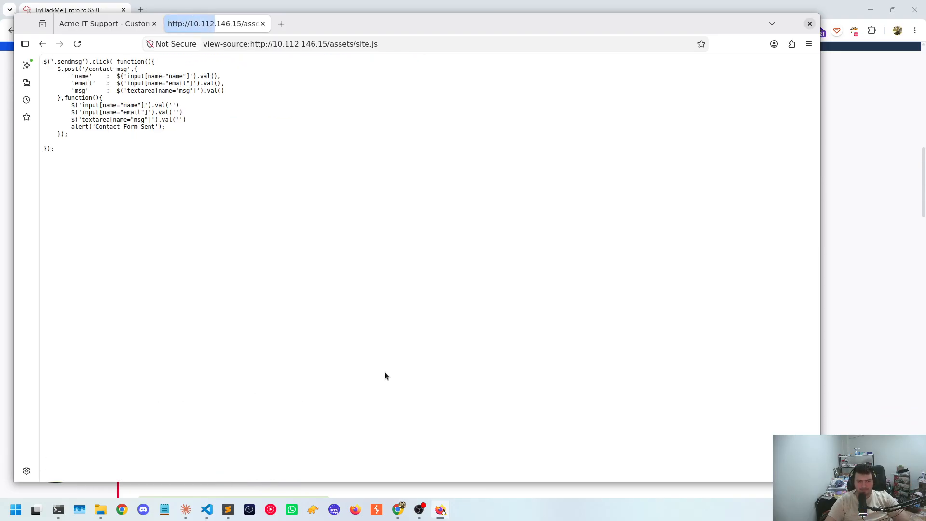
left_click_drag(99, 75, 125, 168)
middle_click(188, 25)
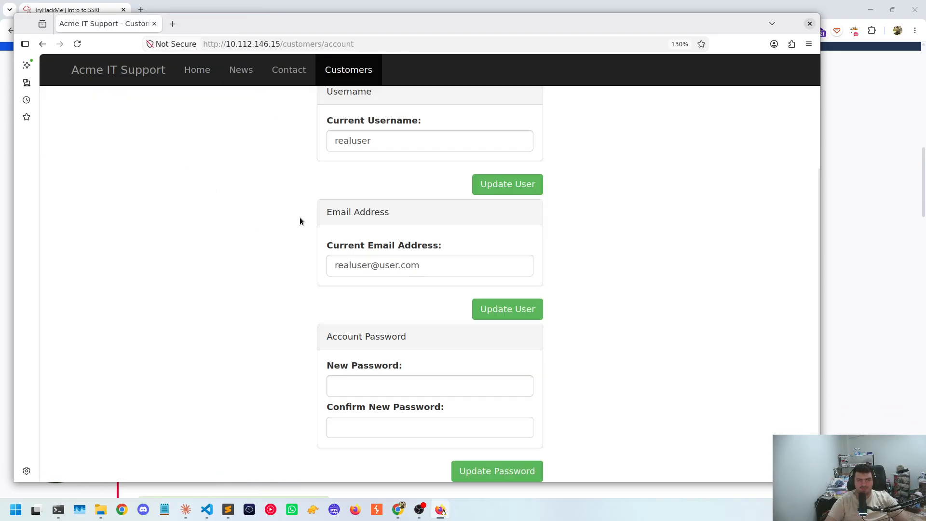
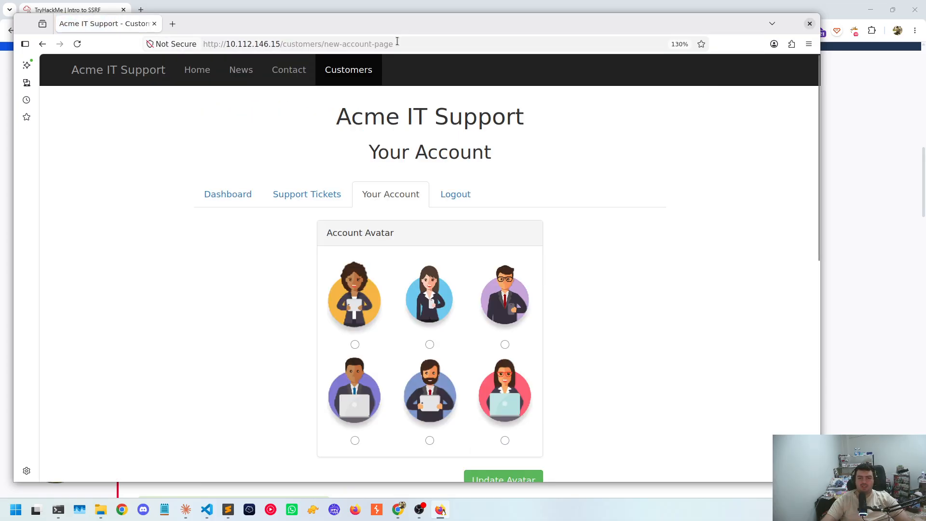
Select the first avatar, the woman on the orange background, in the Account Avatar section of the new account page
scroll(398, 247, "down", 5)
scroll(403, 279, "up", 5)
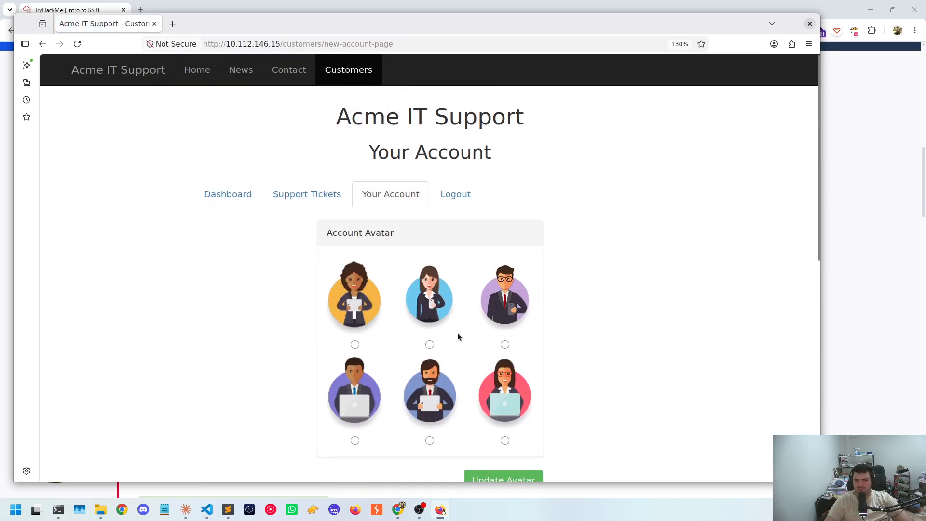
left_click(355, 344)
scroll(362, 338, "down", 2)
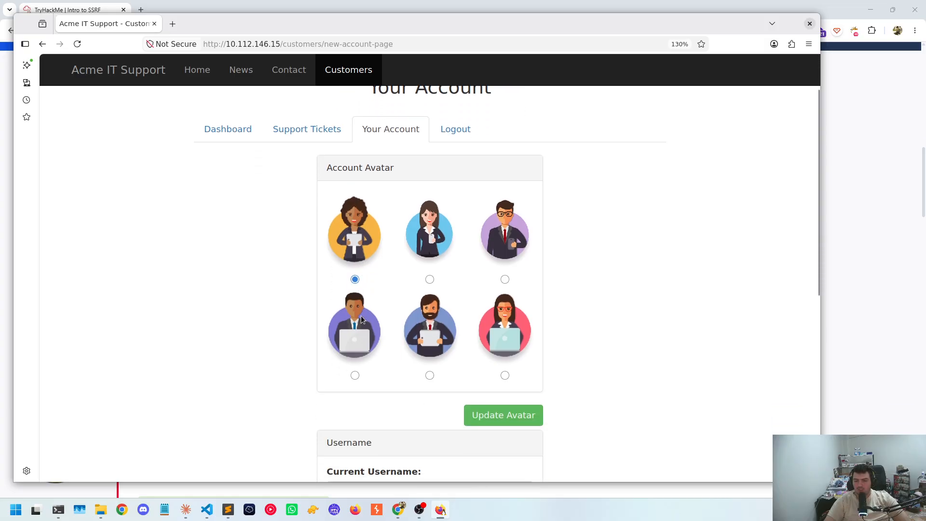
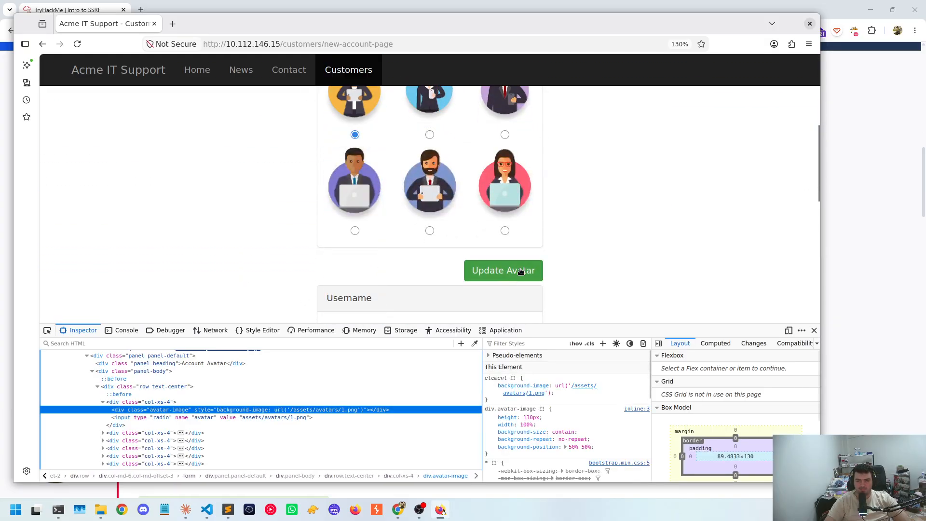
Open the Network monitor and submit the avatar update so that its requests are recorded
left_click(208, 330)
left_click(515, 276)
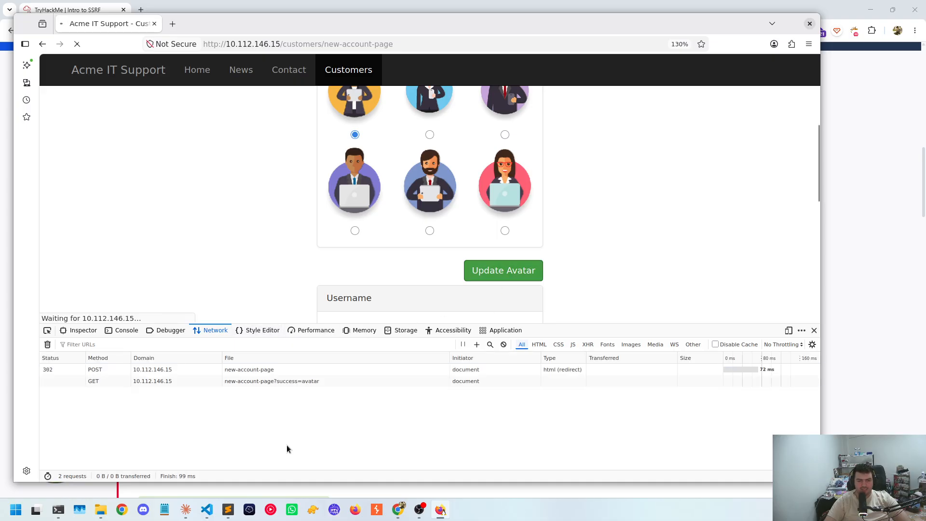
scroll(271, 411, "up", 2)
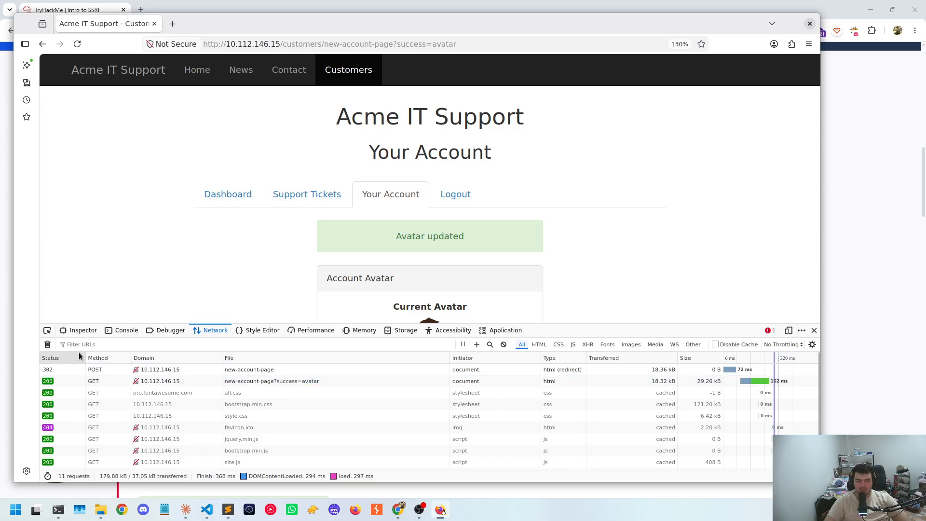
Turn on Persist Logs in the Network monitor and clear the recorded requests
left_click(812, 345)
left_click(772, 366)
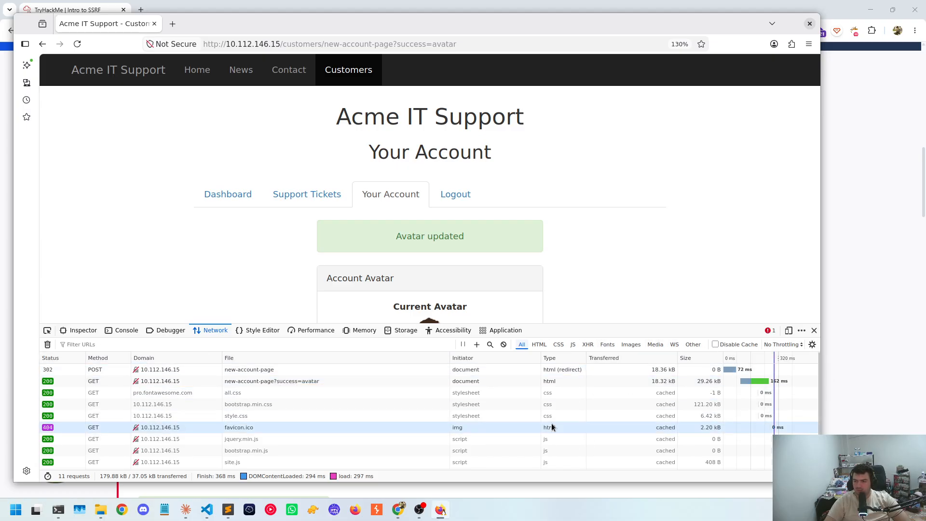
left_click(47, 344)
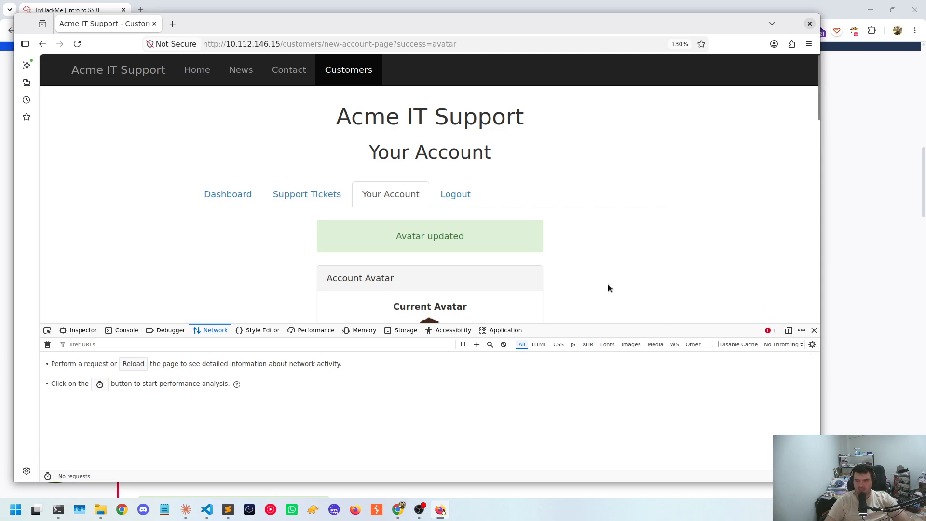
Submit the avatar update again to capture a fresh set of requests
scroll(437, 268, "down", 5)
scroll(351, 174, "up", 1)
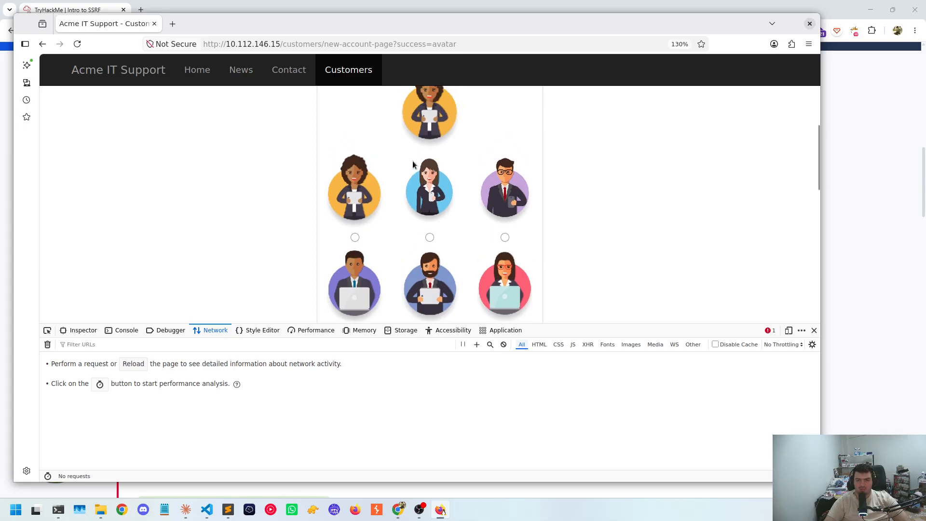
scroll(366, 263, "down", 3)
left_click(507, 264)
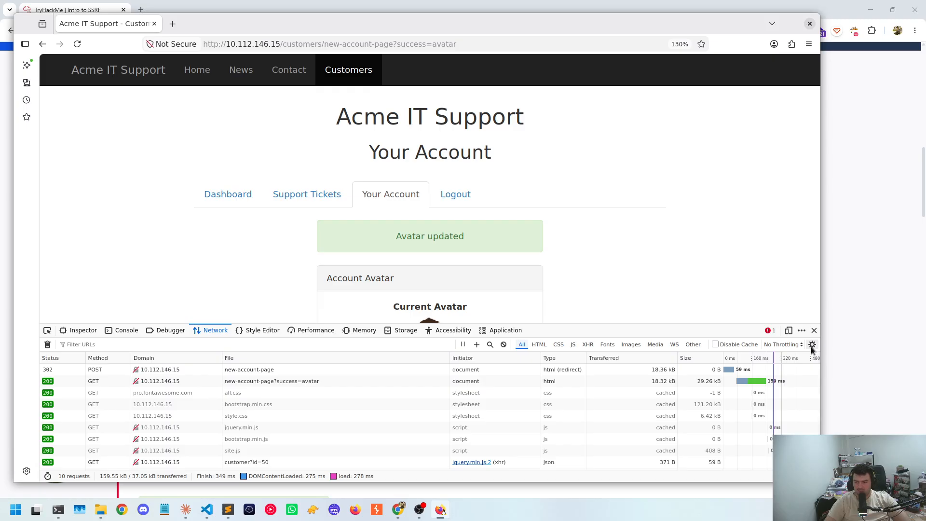
left_click_drag(820, 320, 717, 344)
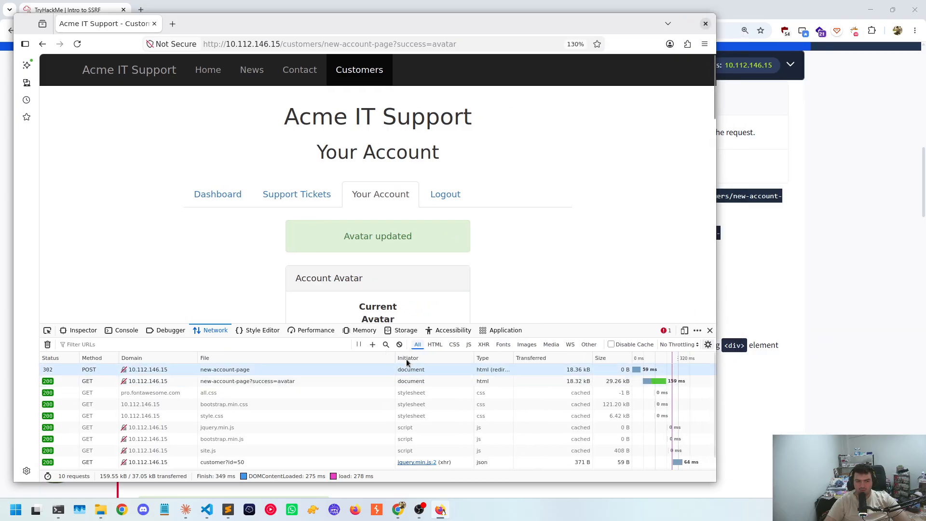
left_click(710, 330)
right_click(600, 308)
left_click(627, 418)
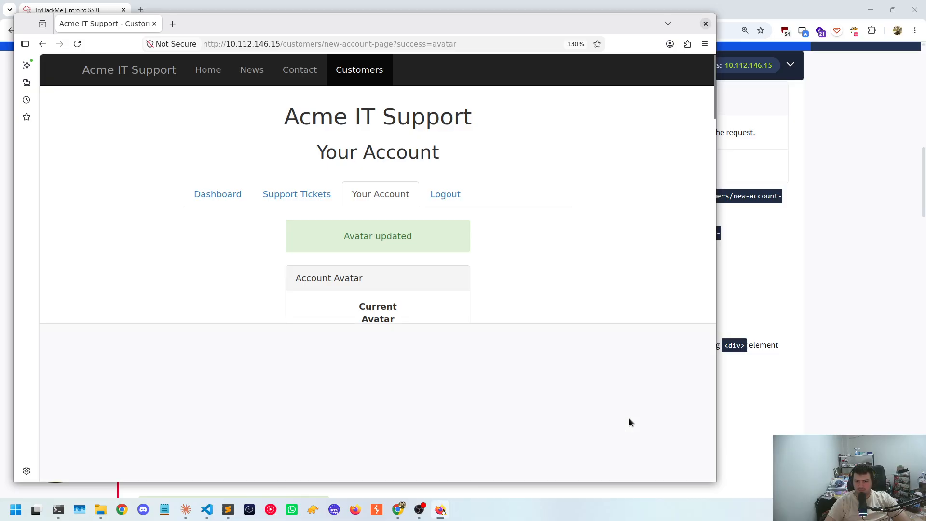
left_click(698, 330)
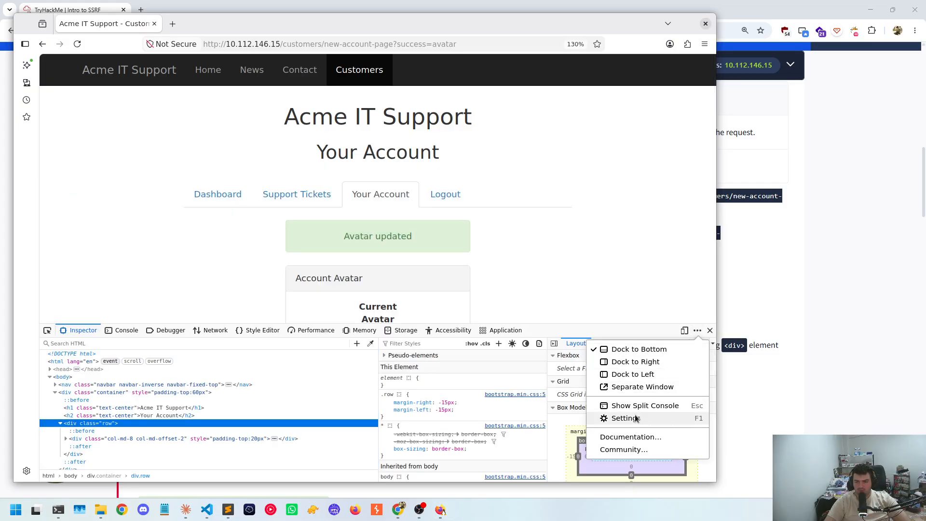
left_click(626, 418)
scroll(294, 372, "down", 2)
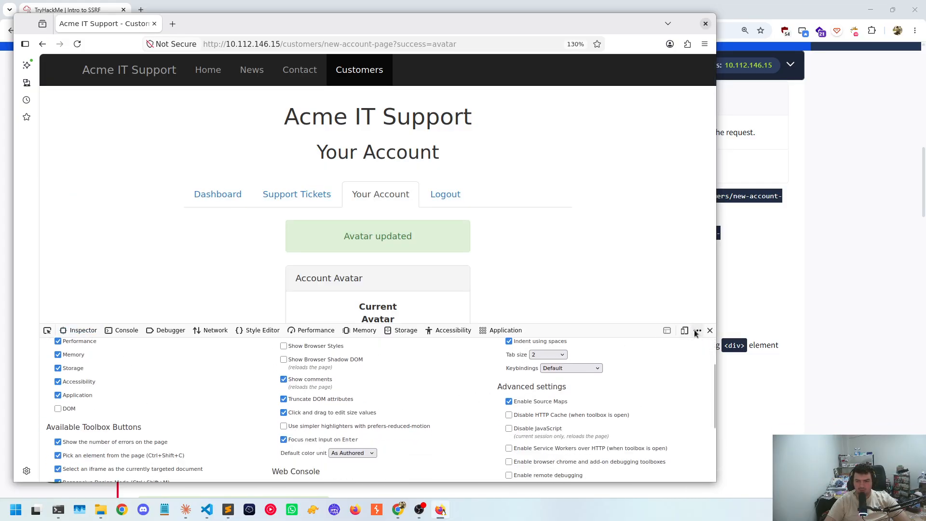
left_click(710, 330)
left_click_drag(716, 313, 820, 308)
Reopen the developer tools at the Network monitor and turn off Persist Logs
right_click(658, 321)
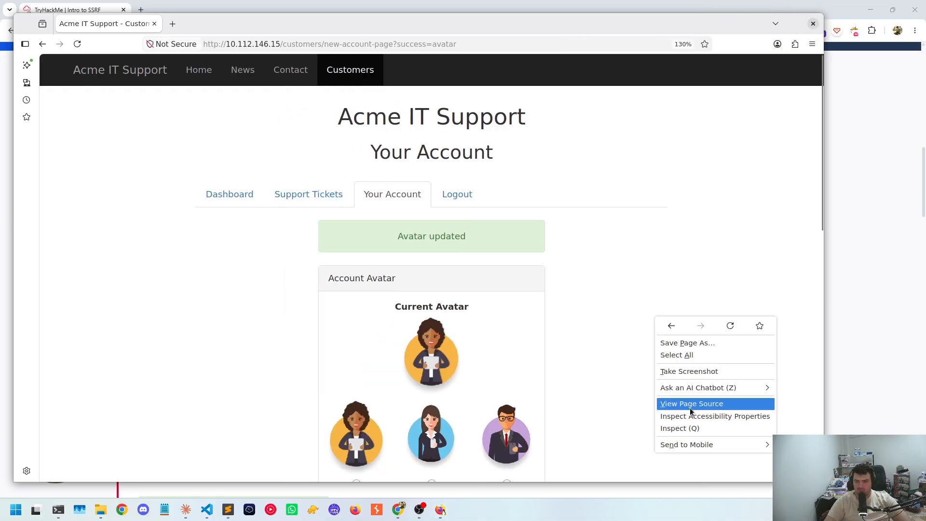
left_click(675, 427)
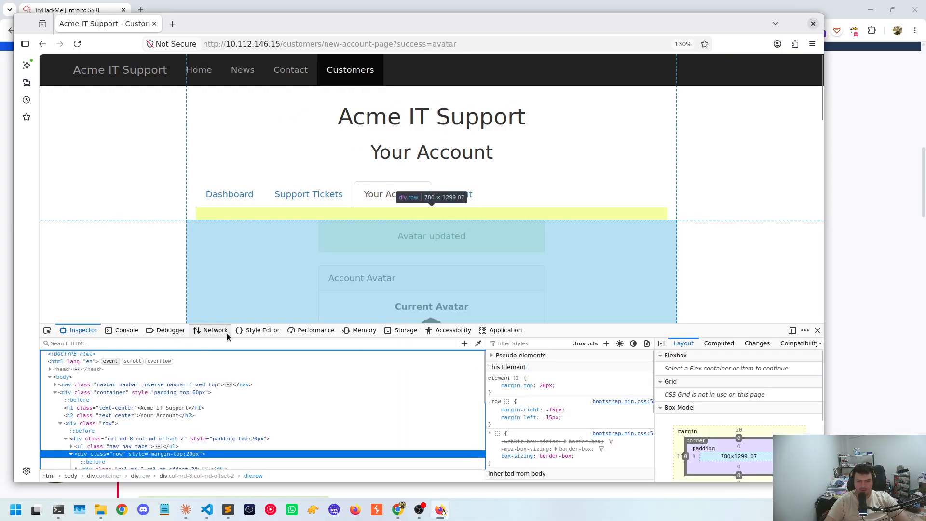
left_click(215, 330)
left_click(812, 347)
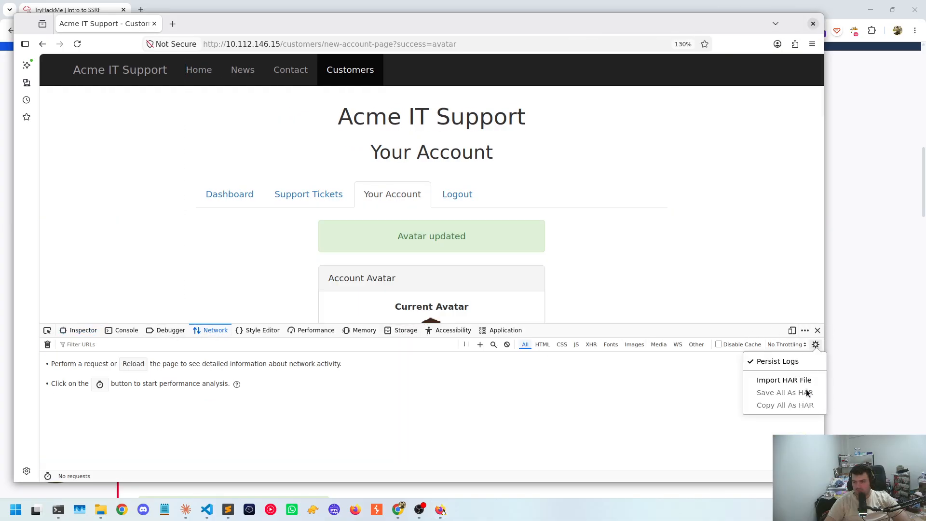
left_click(779, 362)
left_click(437, 423)
Select the first avatar, the woman on the orange background, and submit the avatar update with the Network monitor recording
scroll(371, 260, "down", 7)
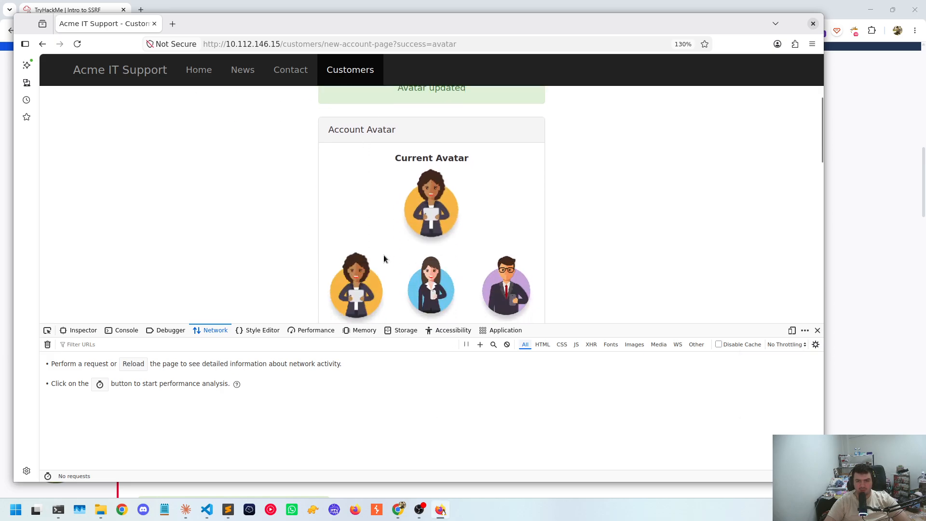
scroll(347, 199, "up", 2)
left_click(356, 187)
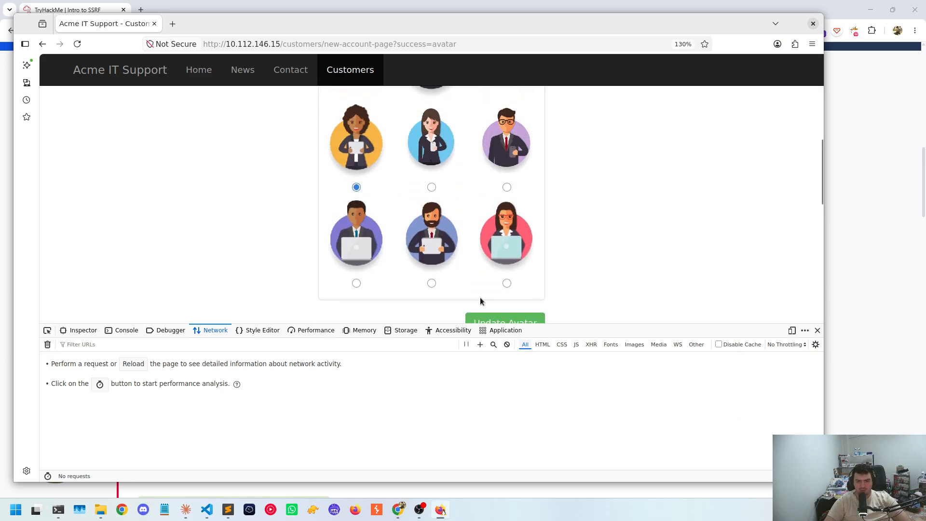
left_click(485, 318)
scroll(139, 384, "up", 1)
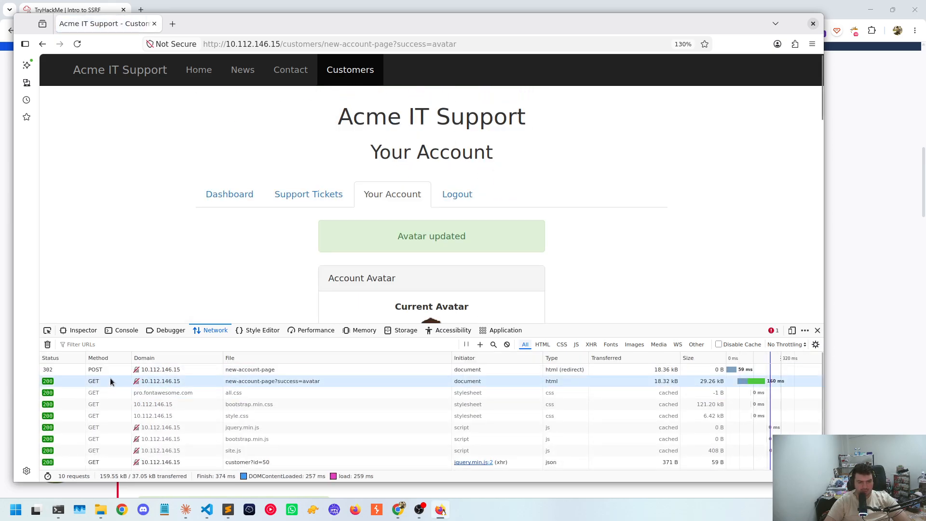
Inspect the cookies of the POST request to new-account-page in the request details
left_click(140, 369)
left_click(621, 357)
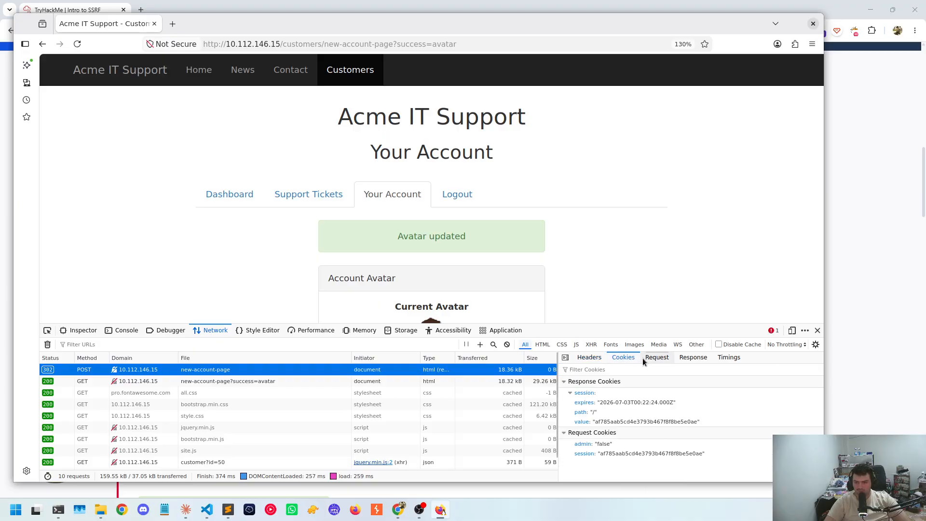
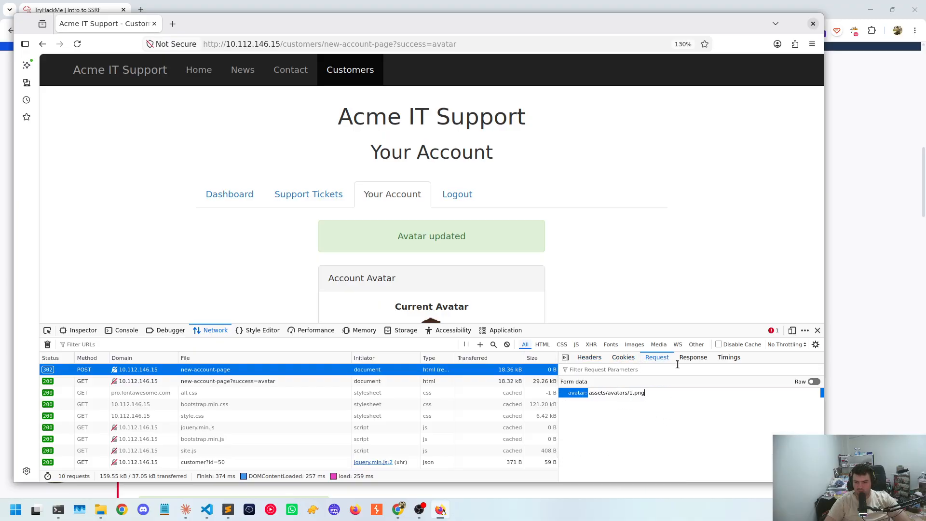
Examine the response, headers, cookies and submitted form data of the POST request to new-account-page
left_click(692, 357)
left_click(589, 358)
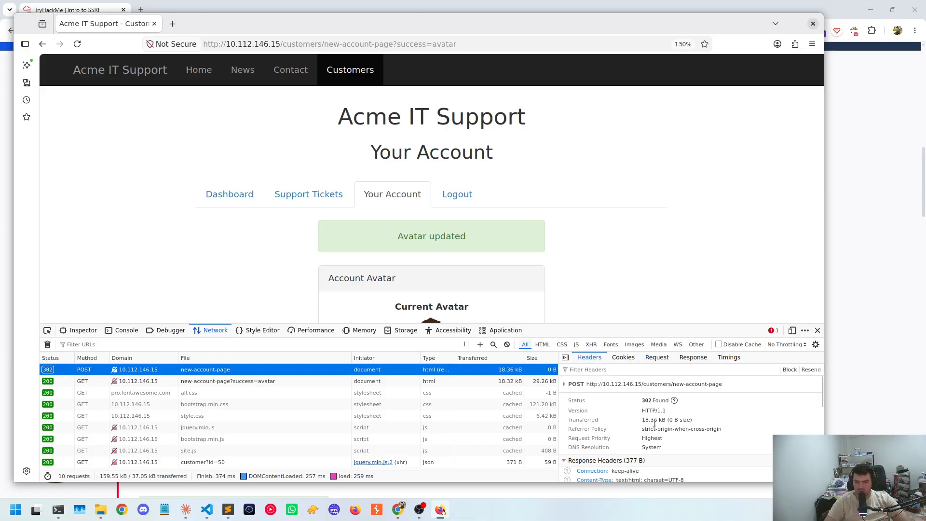
scroll(711, 415, "down", 3)
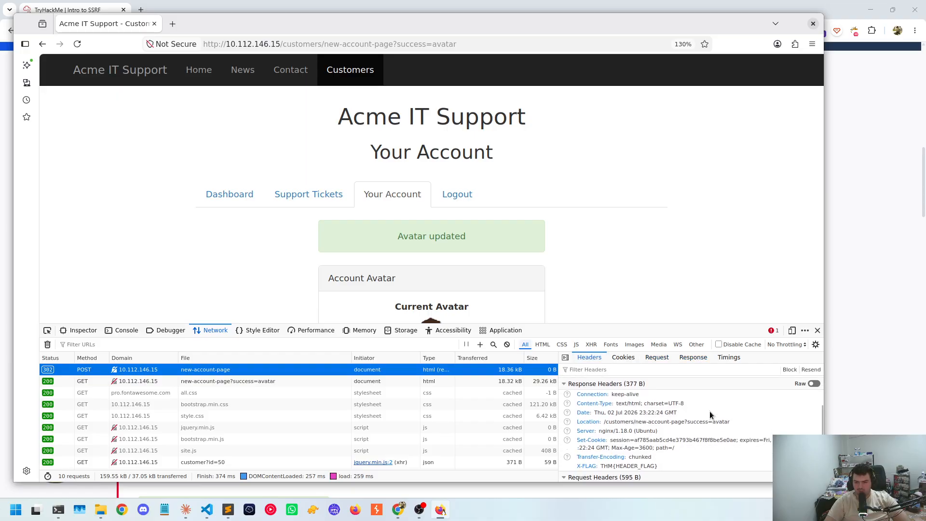
left_click(623, 357)
left_click(657, 357)
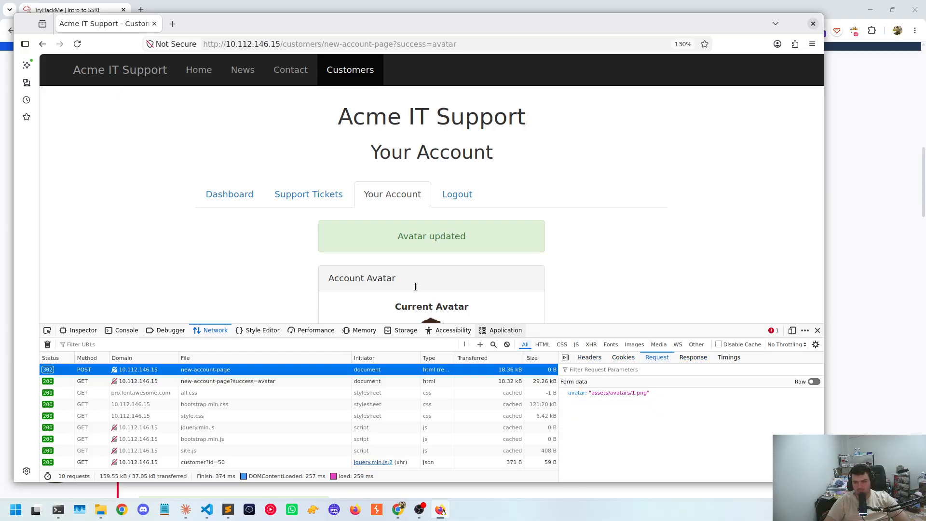
Inspect the HTML element of the image under Current Avatar to examine its background-image source
scroll(414, 290, "down", 5)
scroll(391, 231, "up", 3)
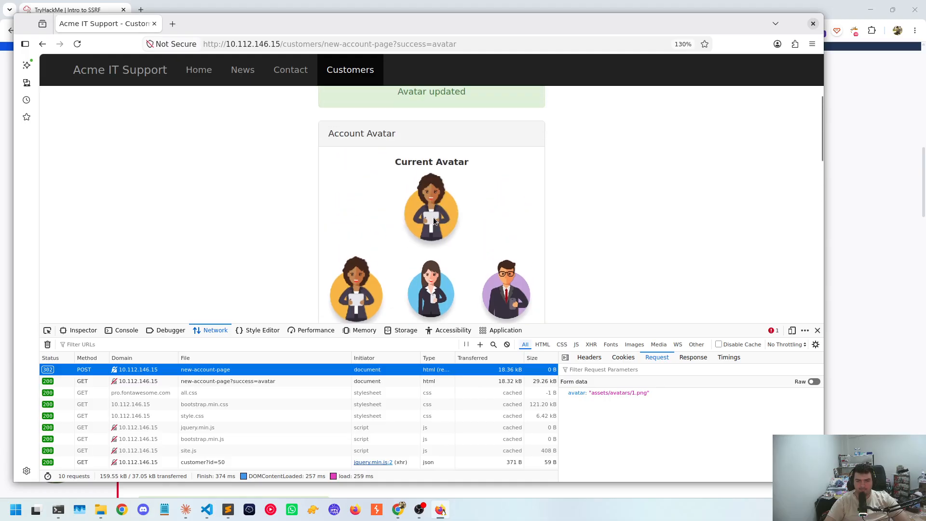
right_click(433, 221)
left_click(456, 370)
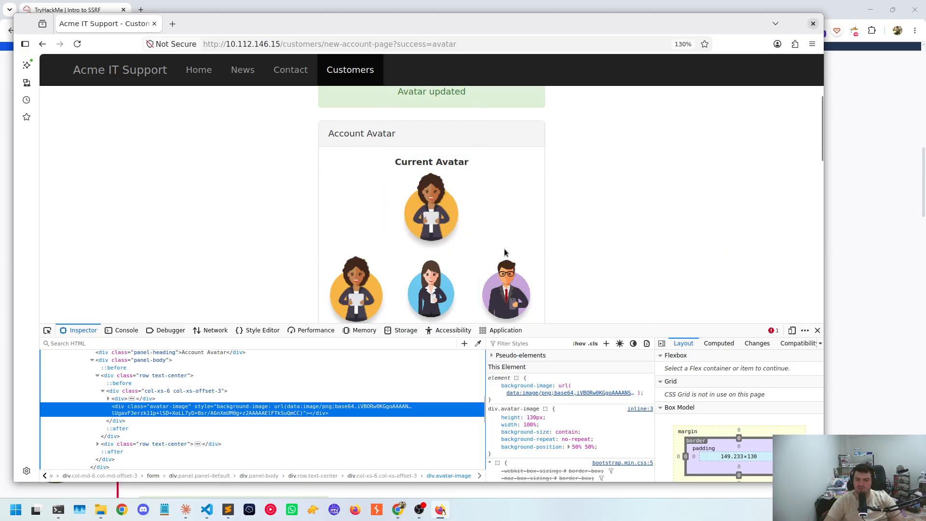
scroll(482, 270, "down", 3)
scroll(482, 273, "up", 2)
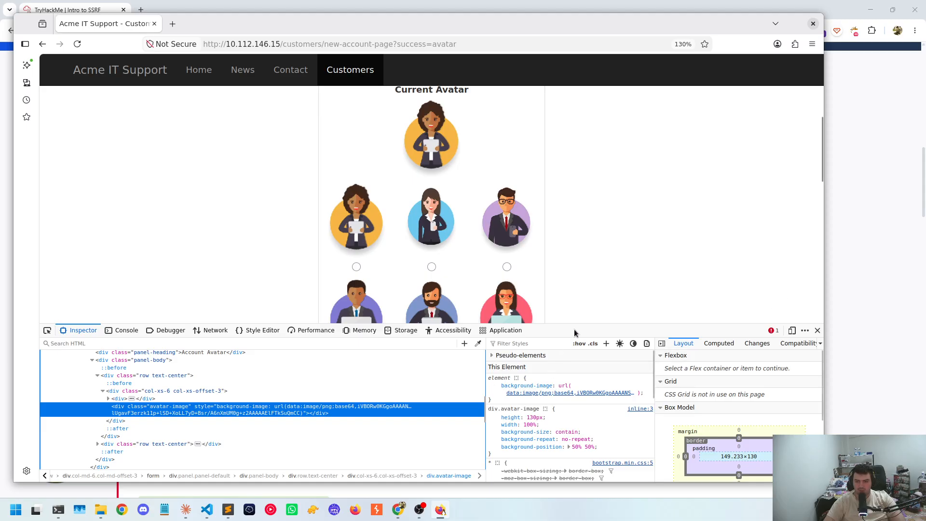
Enlarge the developer tools and inspect the HTML element of the first selectable avatar, the woman on the orange background
left_click_drag(579, 323, 585, 281)
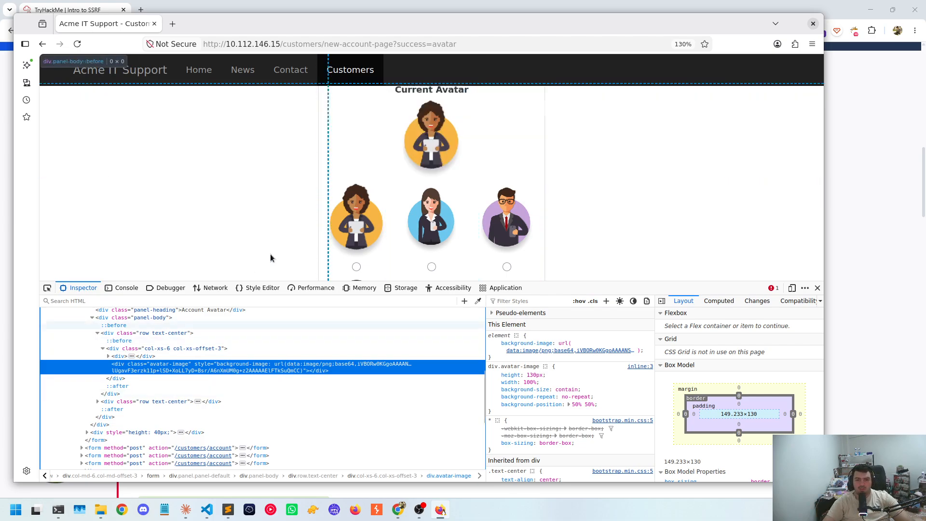
right_click(355, 218)
left_click(387, 371)
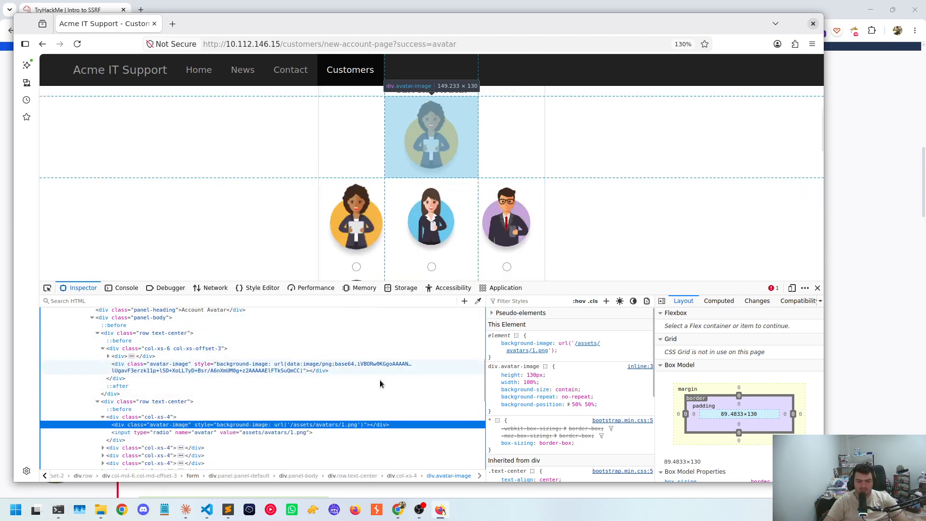
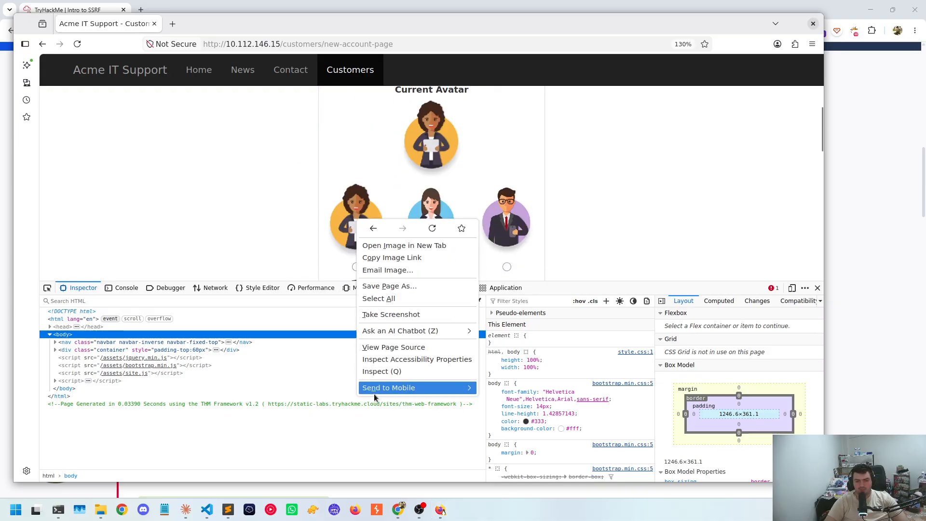
Inspect the first selectable avatar's markup to examine its background-image path and the value of its radio input
left_click(380, 376)
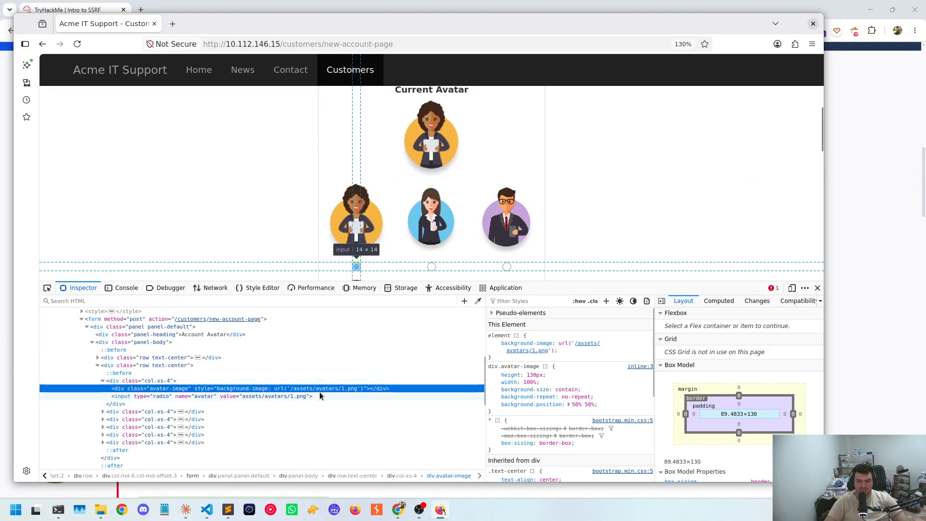
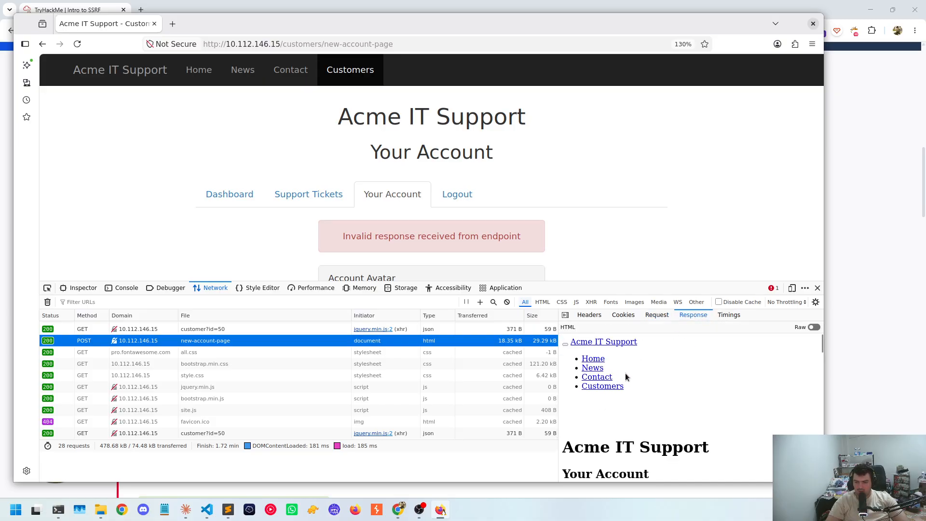
Review the rendered response of the new-account-page POST request and compare it with the Account Avatar section of the page
scroll(647, 374, "down", 5)
scroll(646, 378, "down", 3)
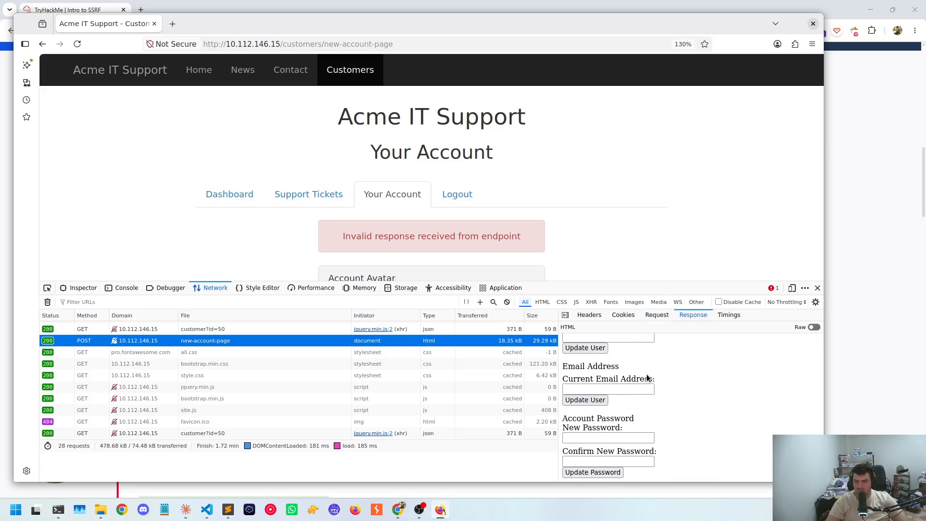
scroll(655, 383, "up", 10)
scroll(654, 381, "up", 5)
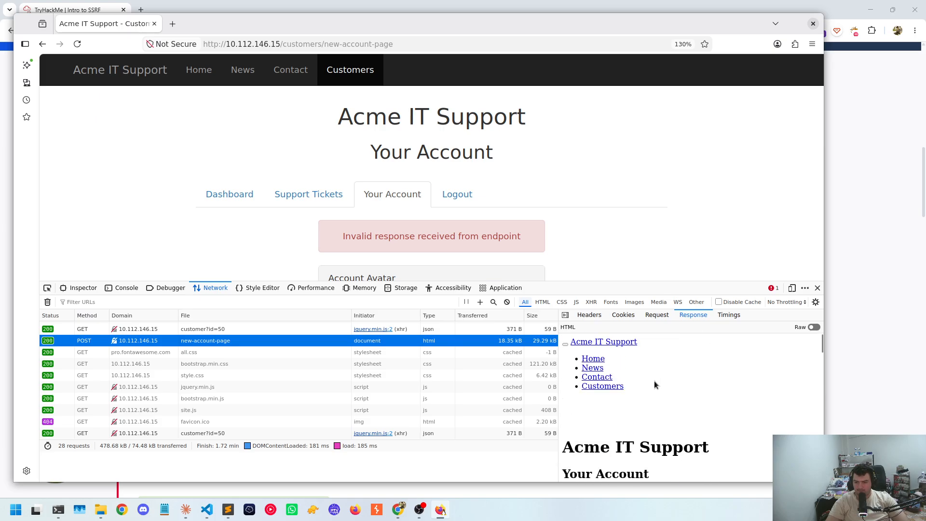
scroll(655, 381, "down", 4)
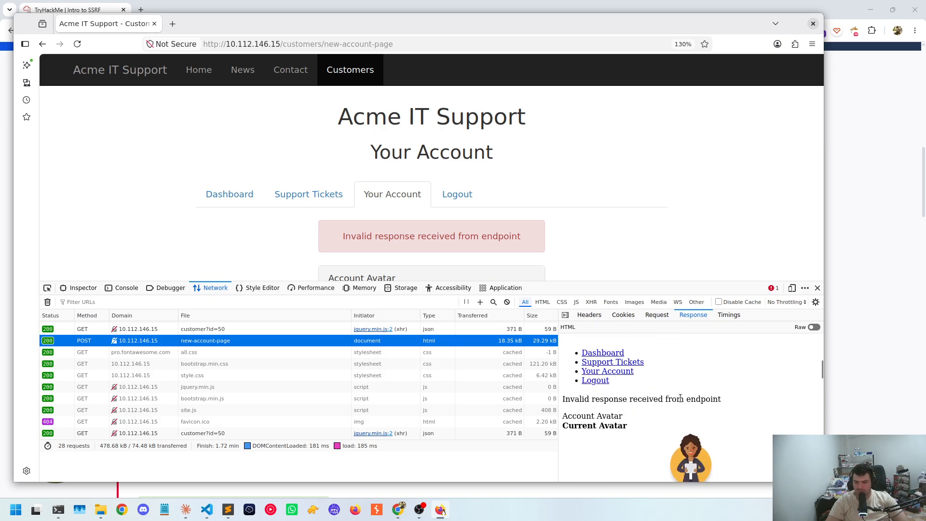
scroll(548, 198, "down", 5)
scroll(551, 217, "up", 3)
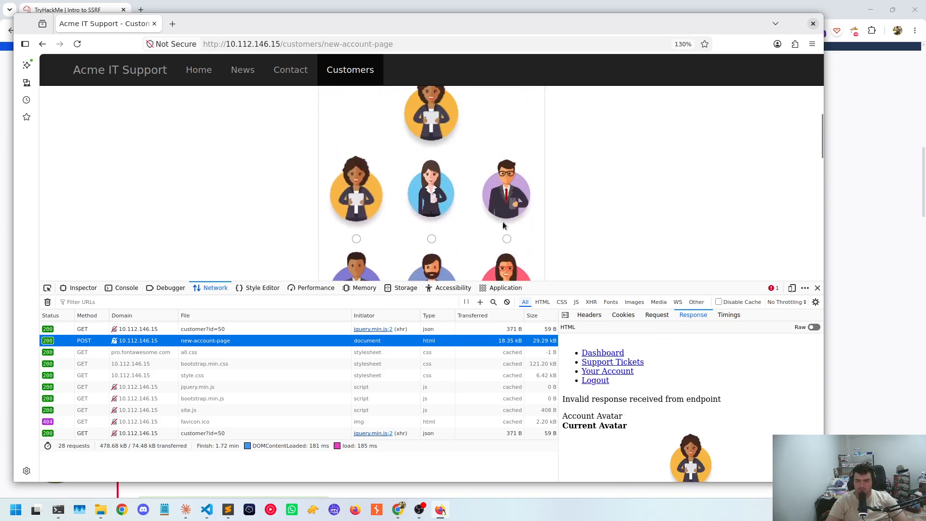
scroll(666, 342, "up", 4)
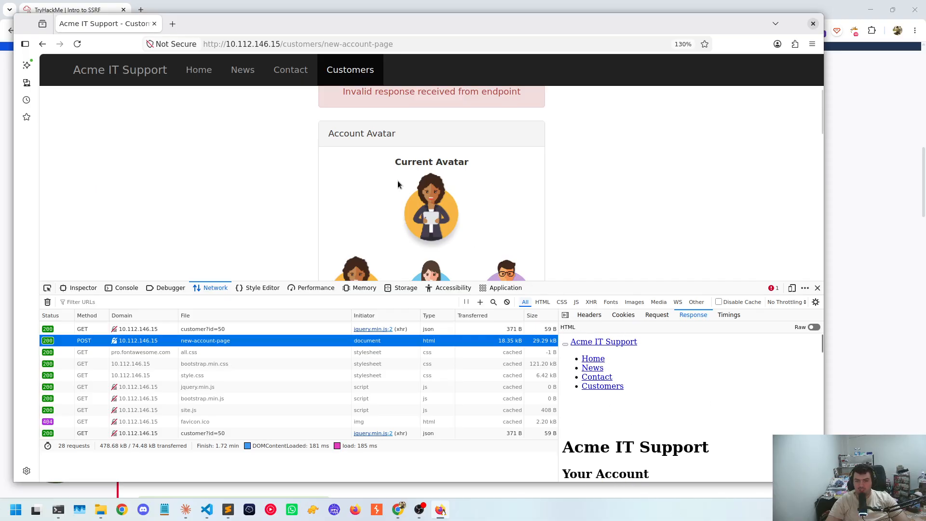
scroll(400, 187, "up", 3)
Return to the page markup and inspect the radio input below the first selectable avatar
left_click(80, 288)
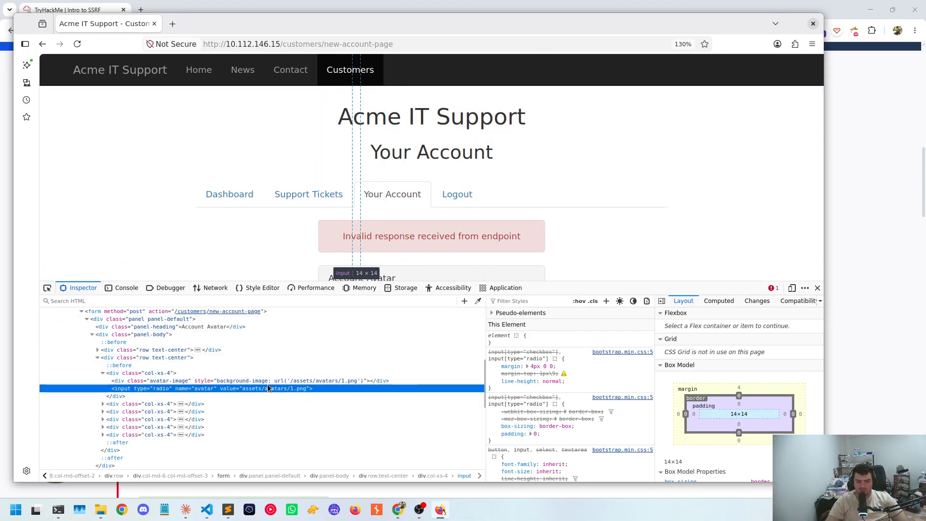
scroll(223, 217, "down", 5)
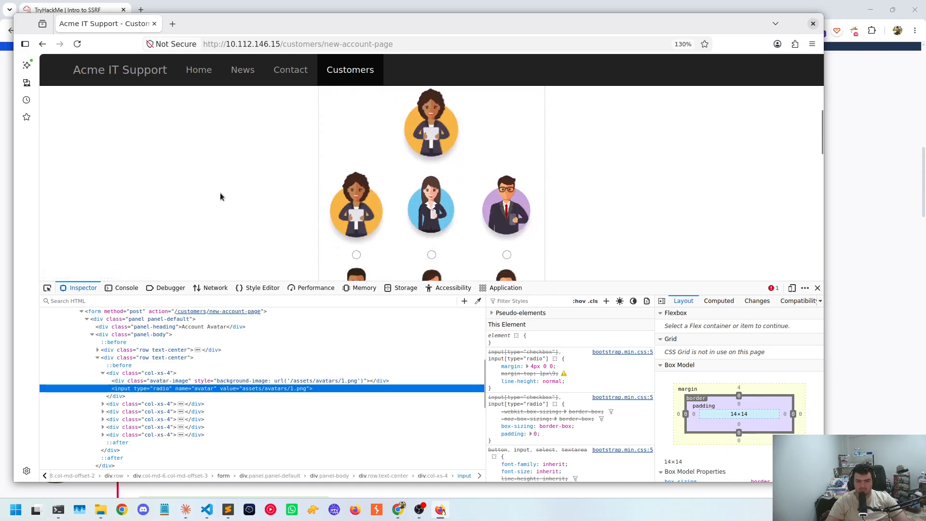
scroll(220, 197, "down", 2)
right_click(356, 201)
left_click(392, 328)
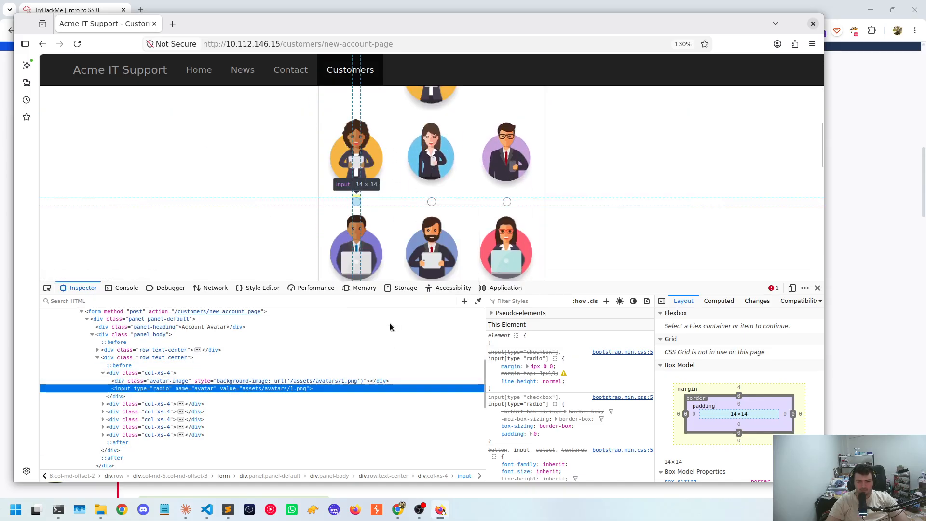
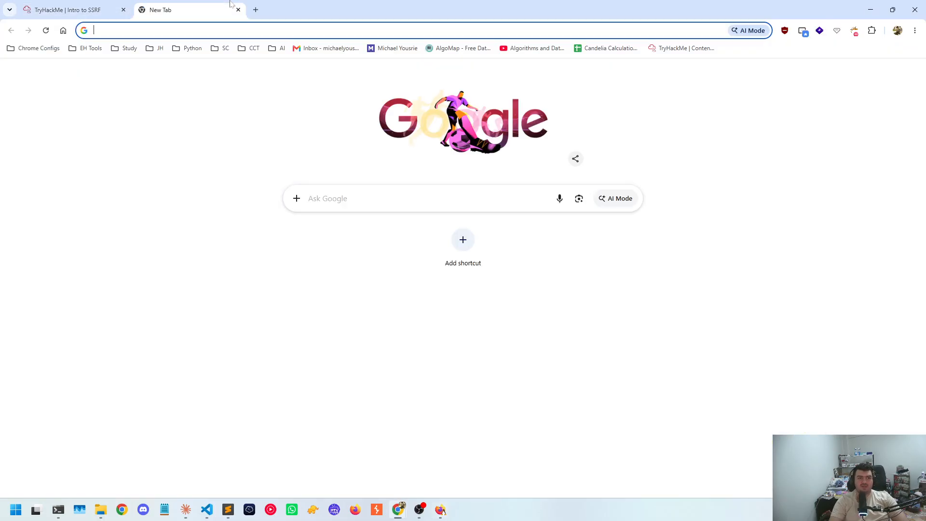
Find urlencoder.org through a web search for "urlencoder" and enter "/" as the data to encode
type("url")
key("Return")
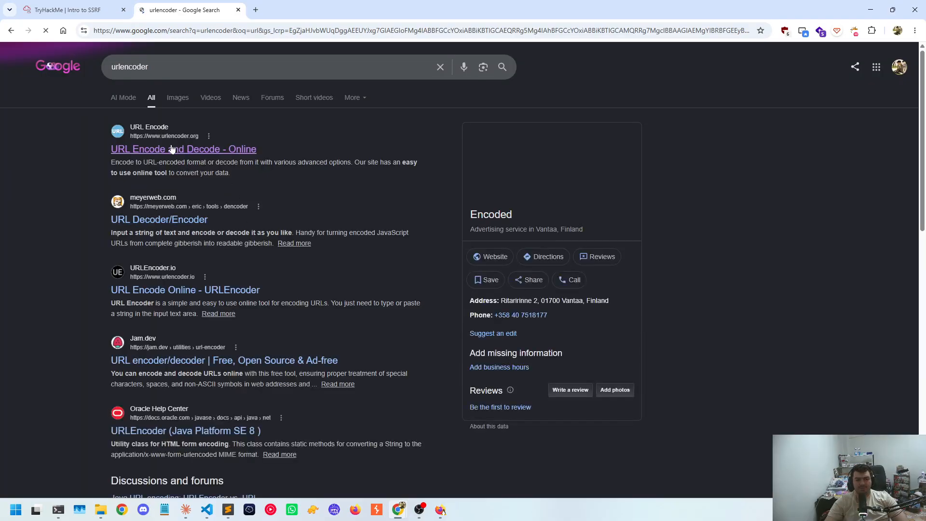
left_click(173, 150)
type("/")
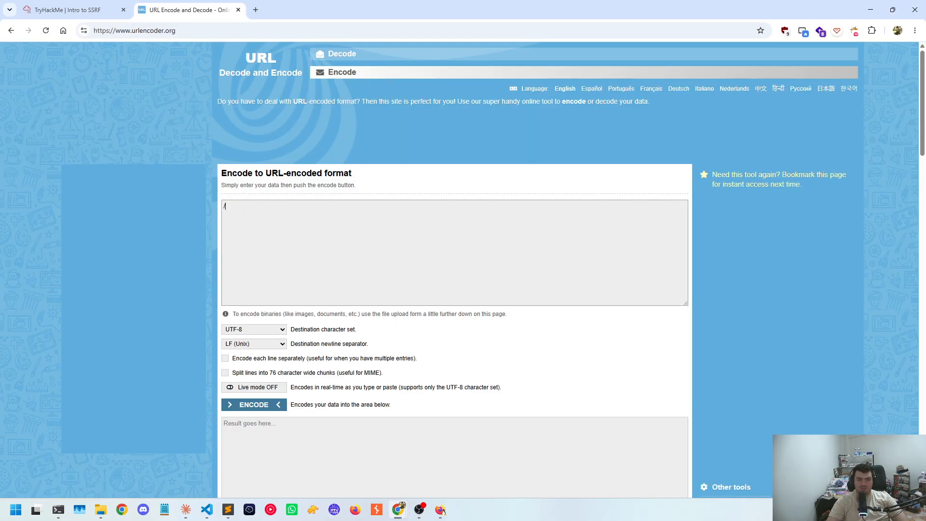
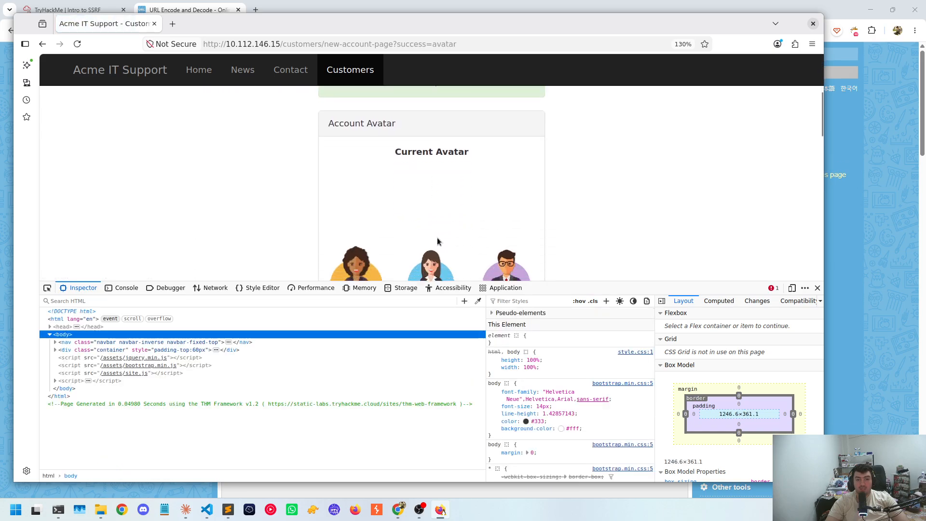
Inspect the blank current avatar image on the Acme IT Support account page to reveal its background-image data in the HTML
scroll(437, 237, "up", 2)
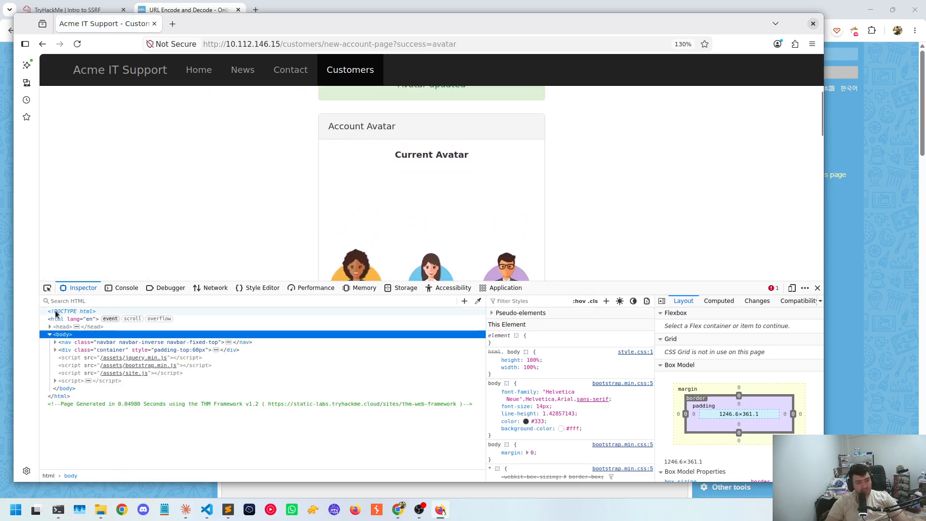
key("ctrl+shift+c")
left_click(426, 181)
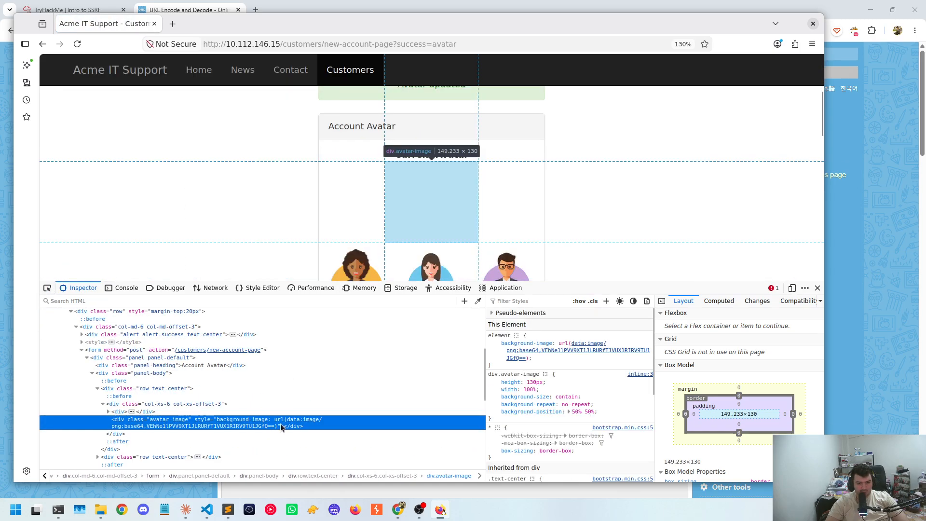
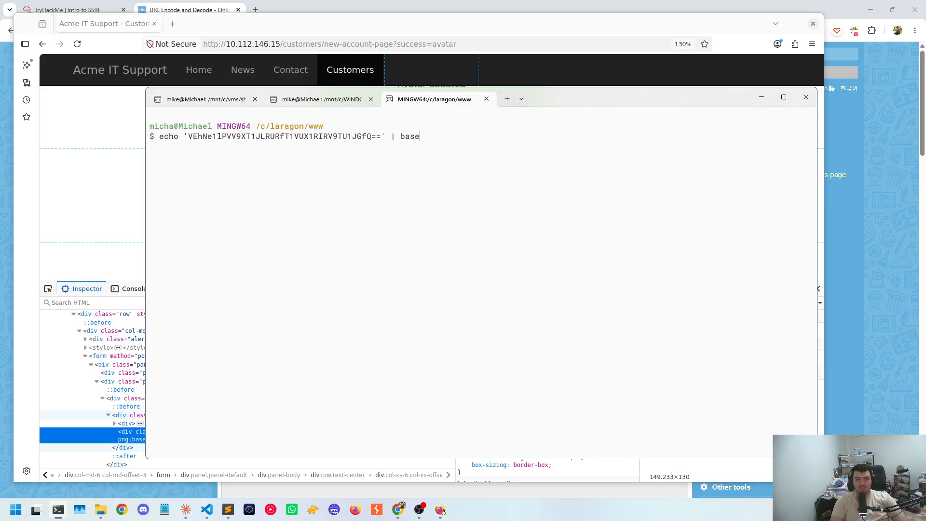
Decode the avatar's base64 string in the terminal with echo piped to base64 -d and copy the decoded flag
key("Return")
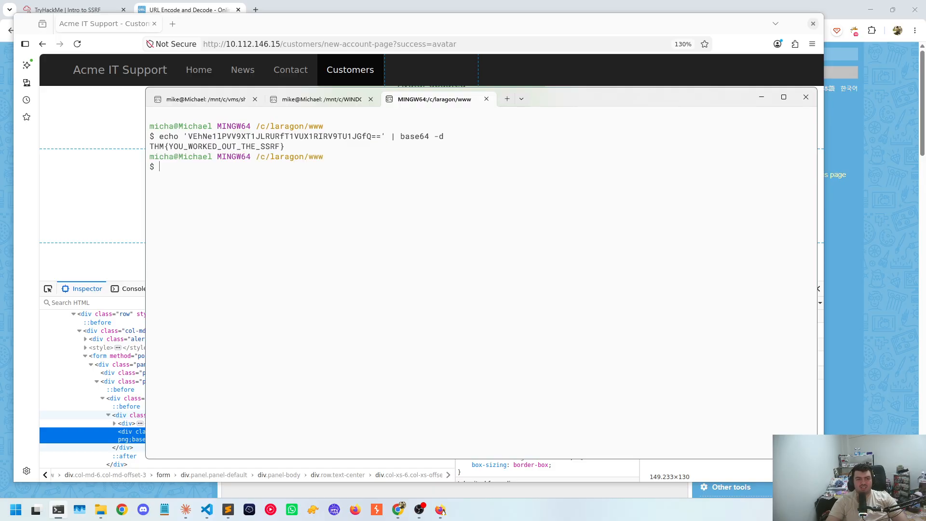
left_click_drag(285, 147, 156, 149)
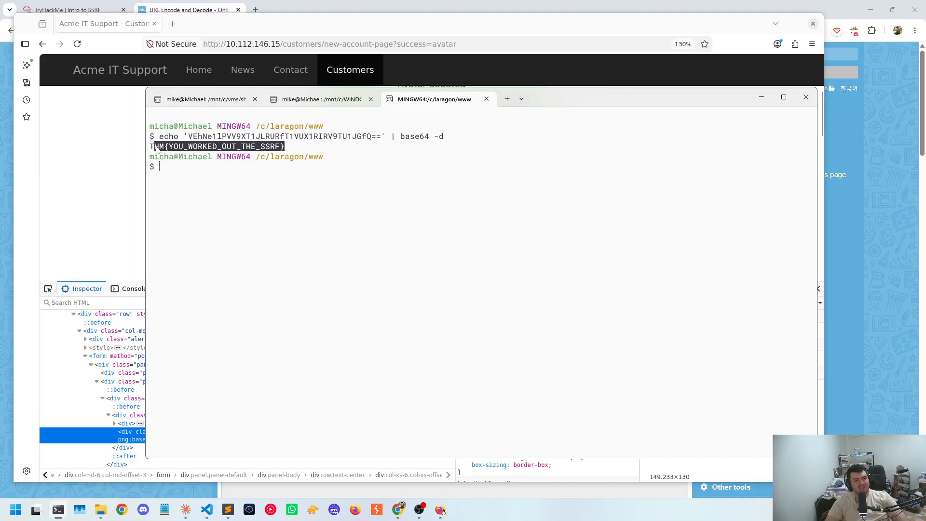
key("ctrl+c")
Switch to the TryHackMe room and submit the copied flag as the answer to the /private directory question in Task 5
left_click(68, 10)
scroll(312, 365, "down", 10)
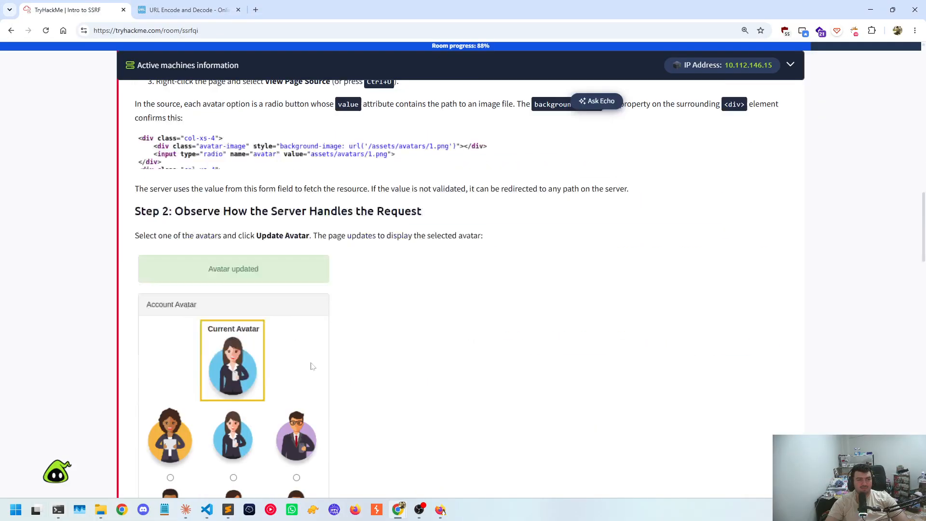
scroll(313, 365, "down", 15)
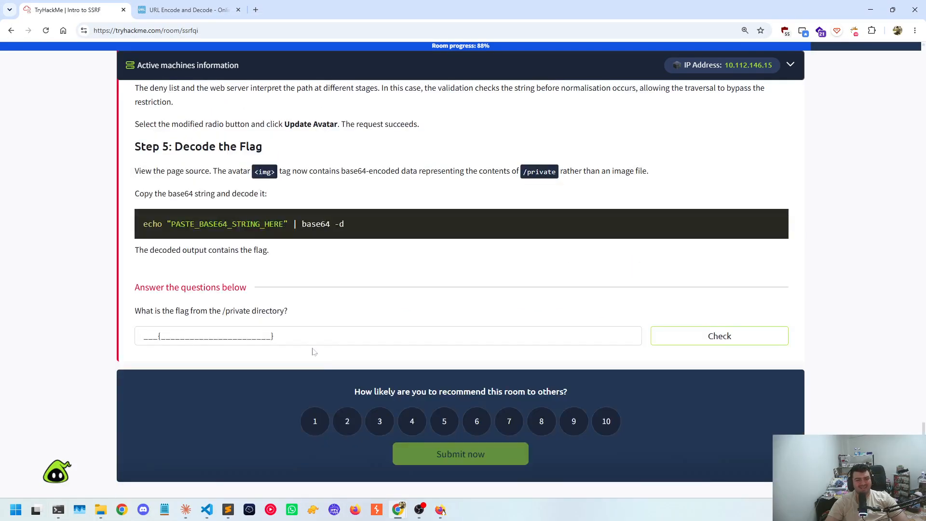
left_click(309, 336)
key("ctrl+v")
left_click(720, 336)
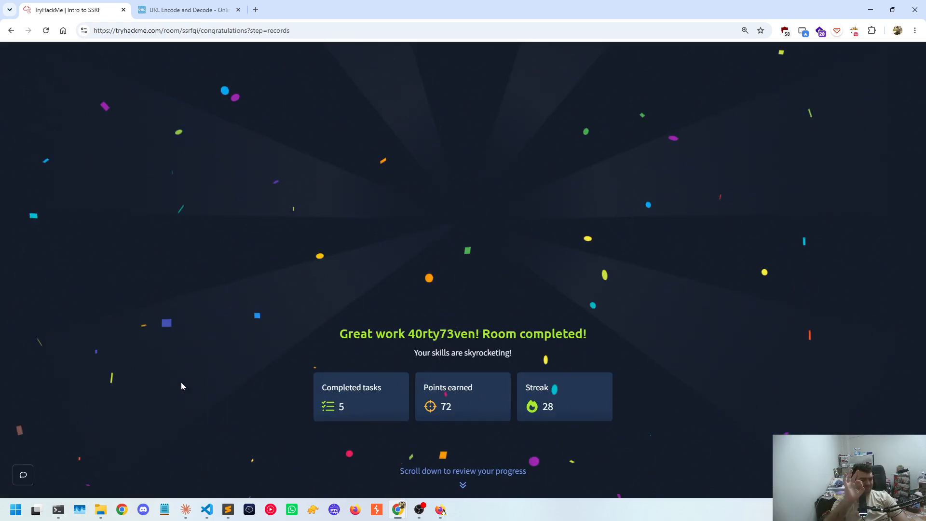
Review the room's completion, streak, league and sharing summaries, and return to the Intro to SSRF task list
scroll(540, 354, "down", 8)
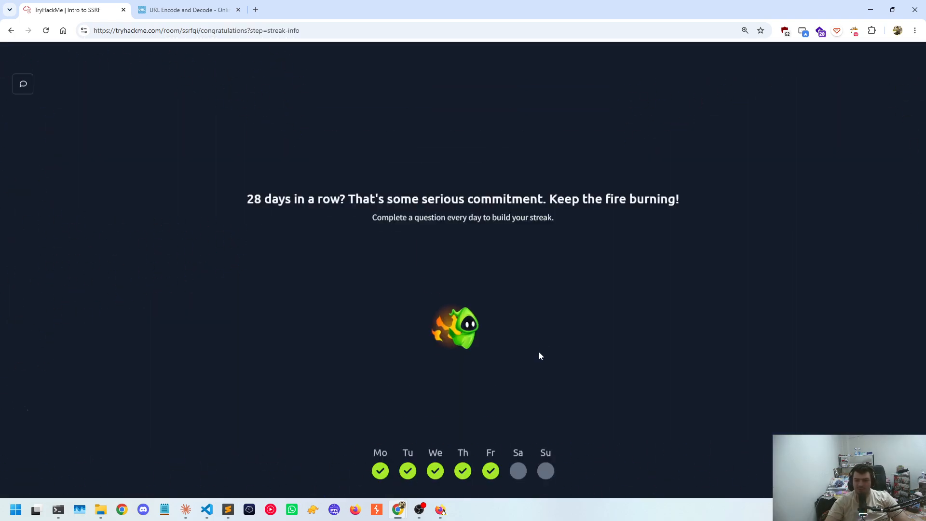
scroll(479, 296, "up", 4)
scroll(479, 293, "up", 5)
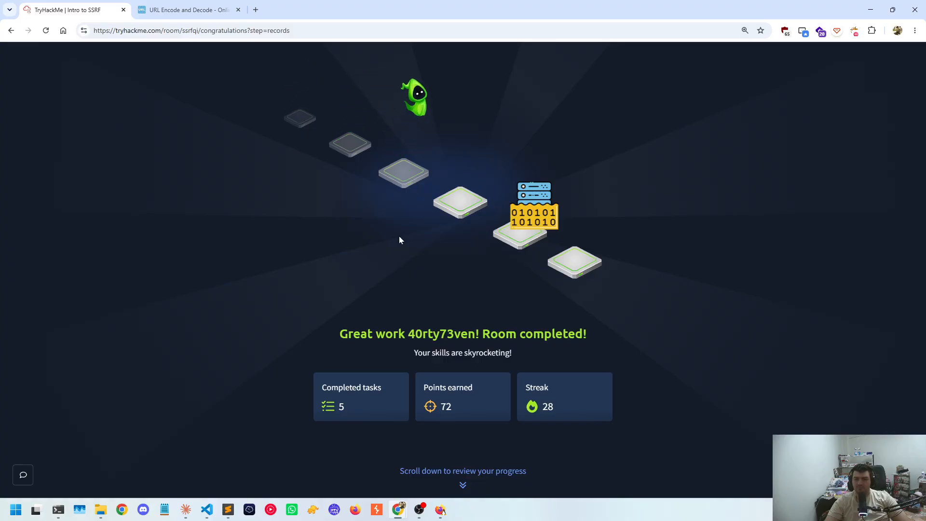
scroll(560, 240, "down", 10)
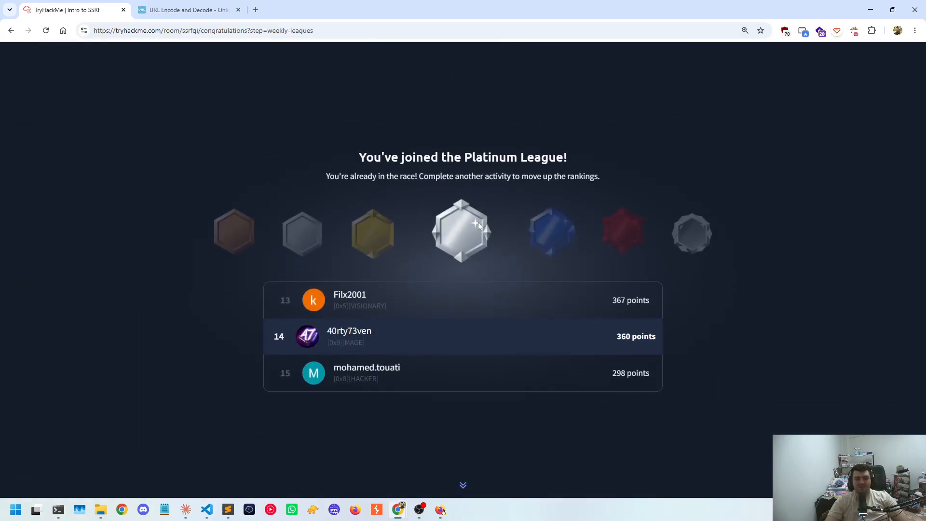
scroll(479, 225, "down", 5)
scroll(499, 268, "up", 15)
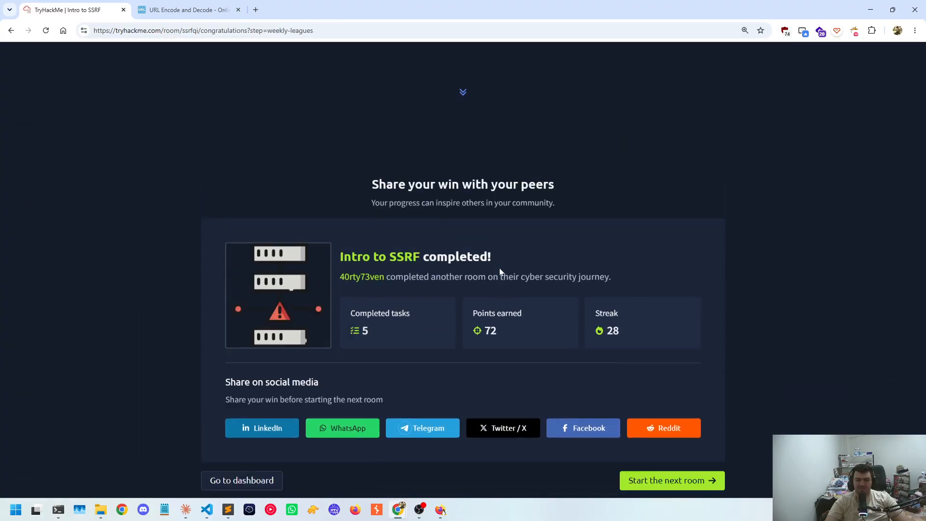
scroll(500, 268, "up", 4)
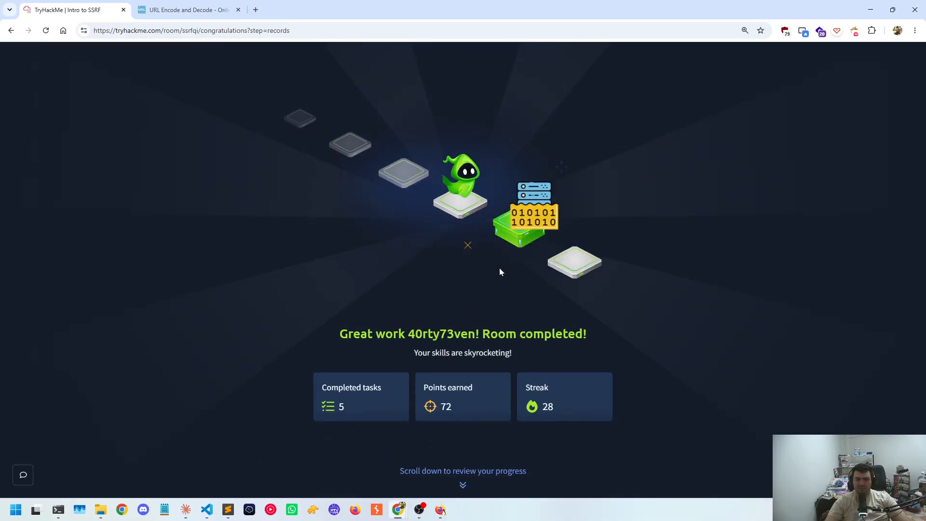
left_click(8, 31)
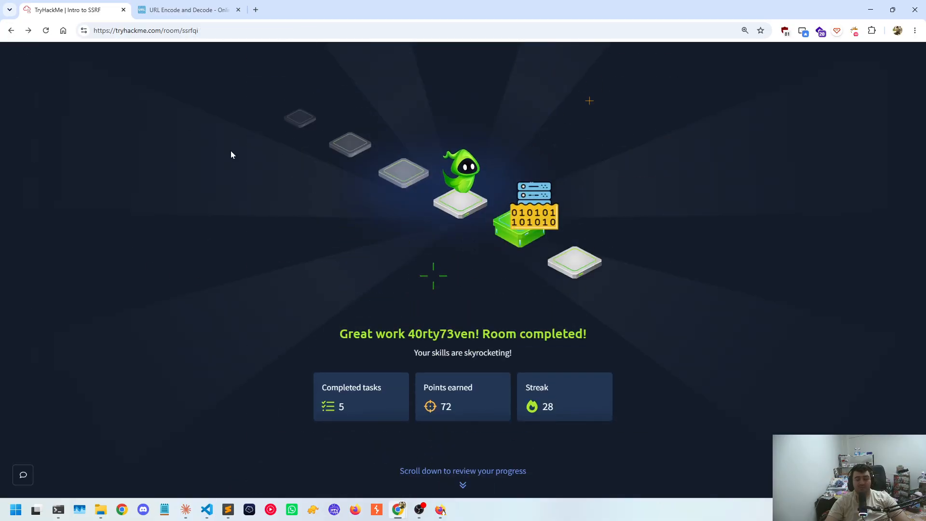
scroll(315, 215, "down", 2)
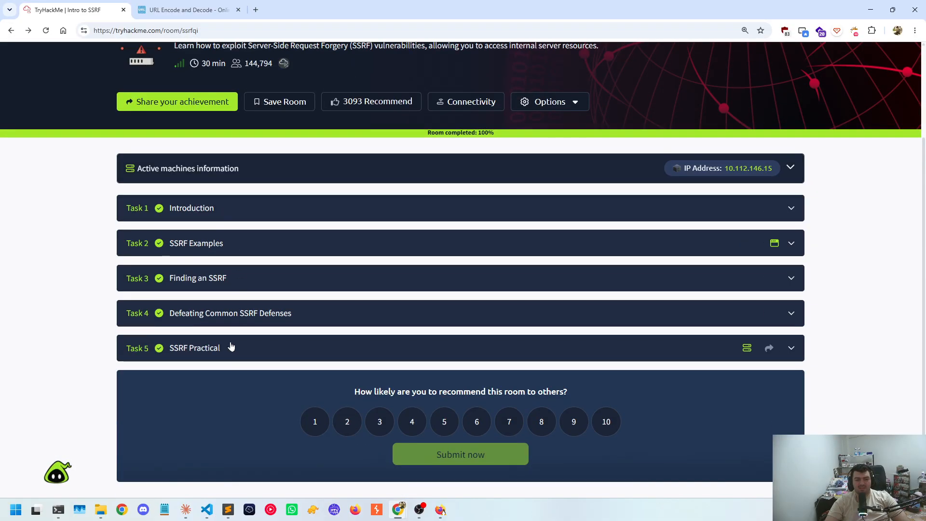
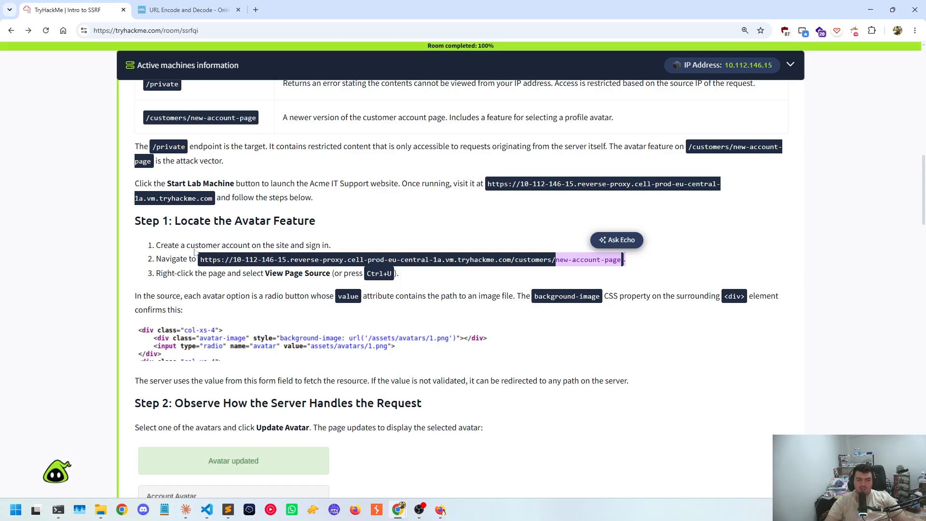
Read Step 1 of Task 5 on locating the avatar feature, enlarging the source code image that shows the avatar's value attribute
left_click_drag(251, 273, 393, 274)
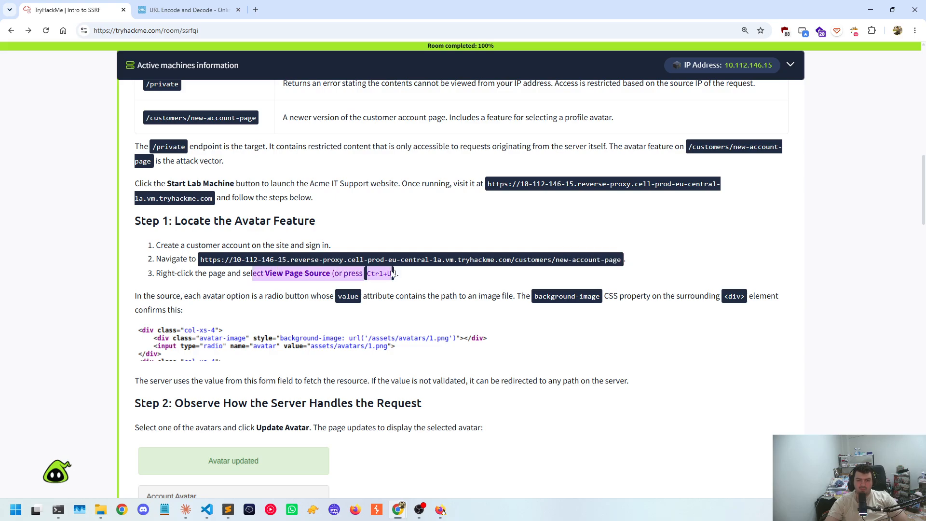
scroll(394, 273, "down", 1)
left_click(179, 259)
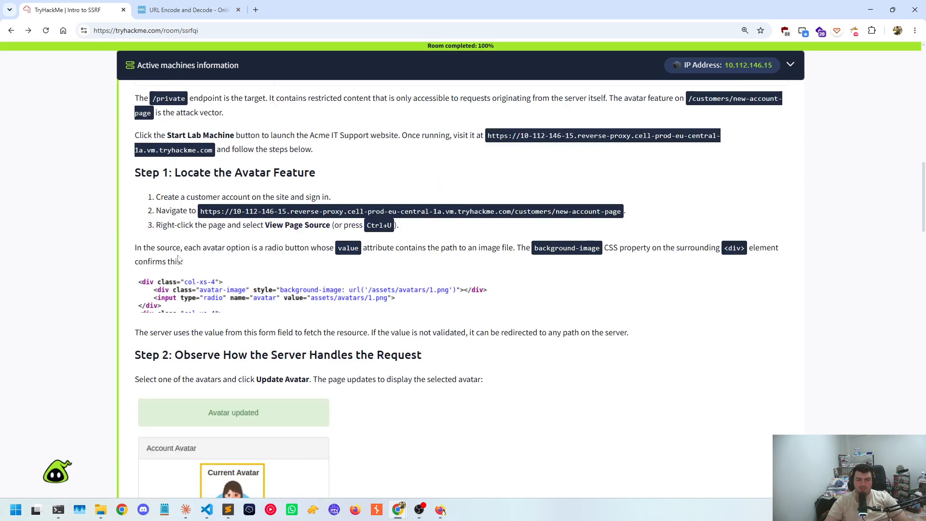
scroll(272, 257, "down", 1)
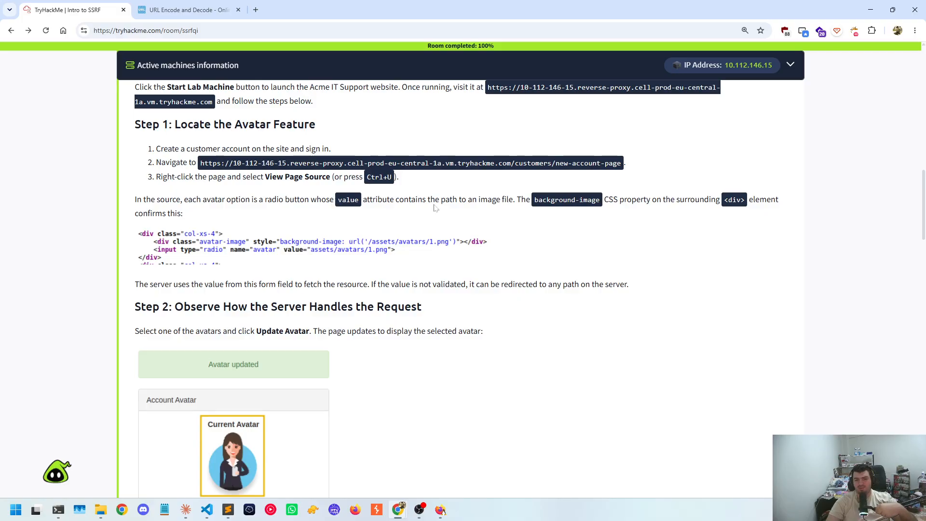
left_click_drag(435, 200, 607, 202)
left_click(680, 210)
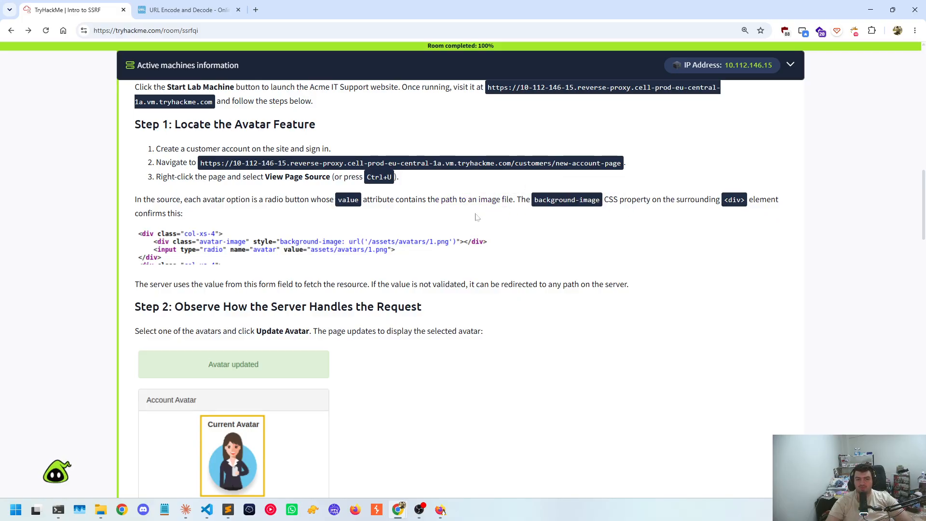
left_click_drag(161, 215, 183, 215)
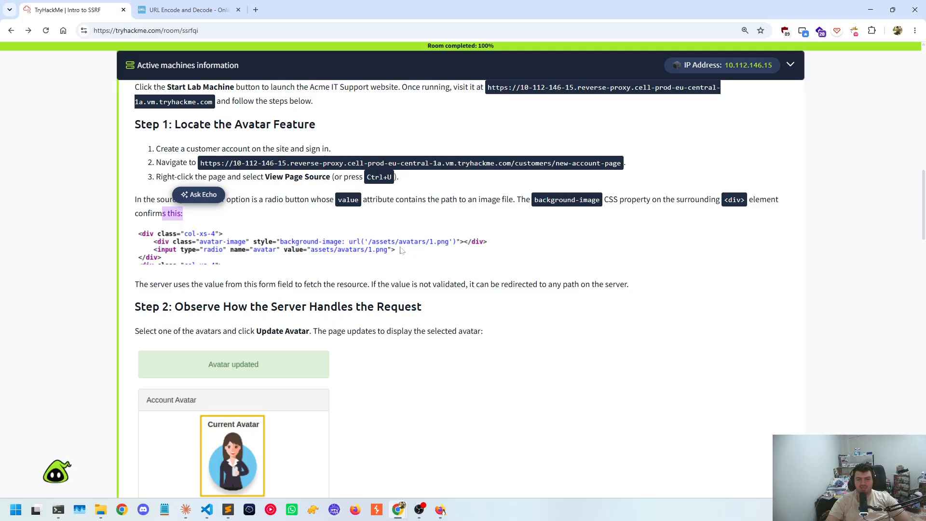
left_click(467, 235)
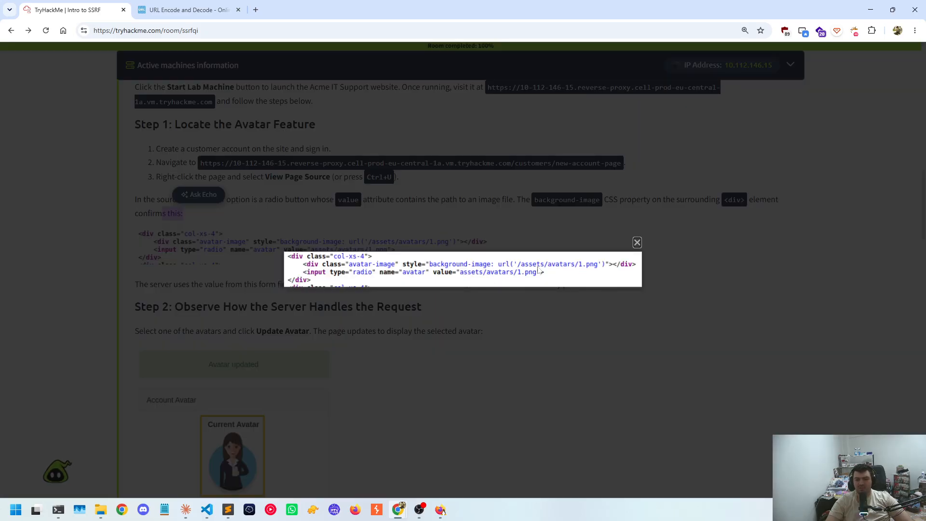
left_click(638, 242)
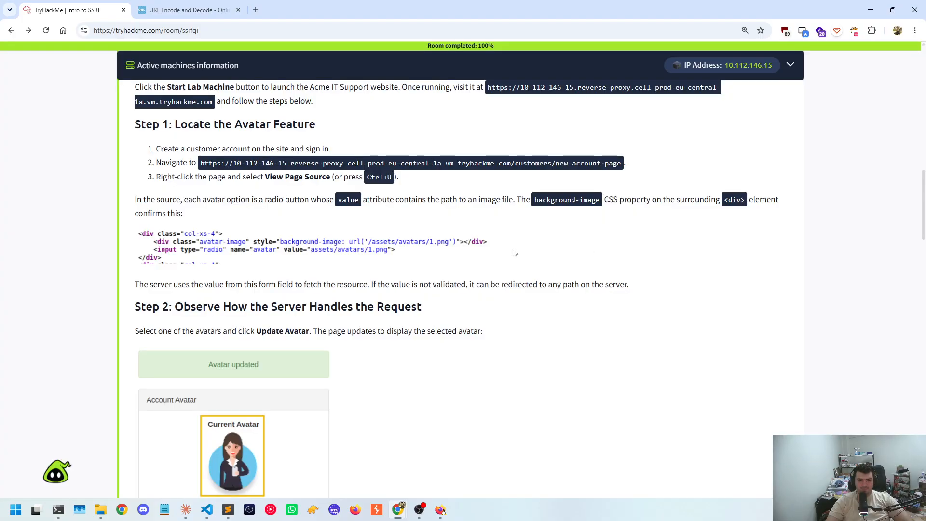
scroll(265, 278, "down", 1)
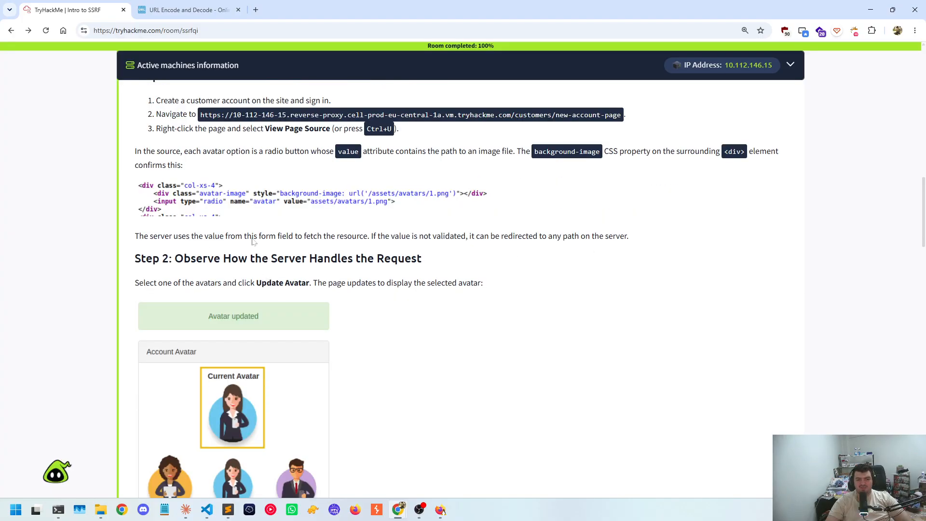
left_click_drag(298, 236, 391, 249)
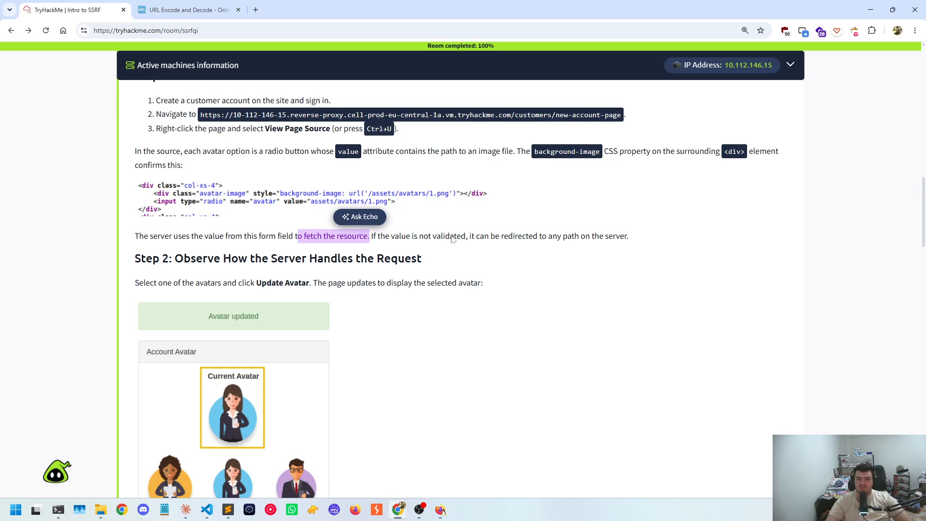
left_click_drag(450, 237, 567, 241)
left_click(567, 242)
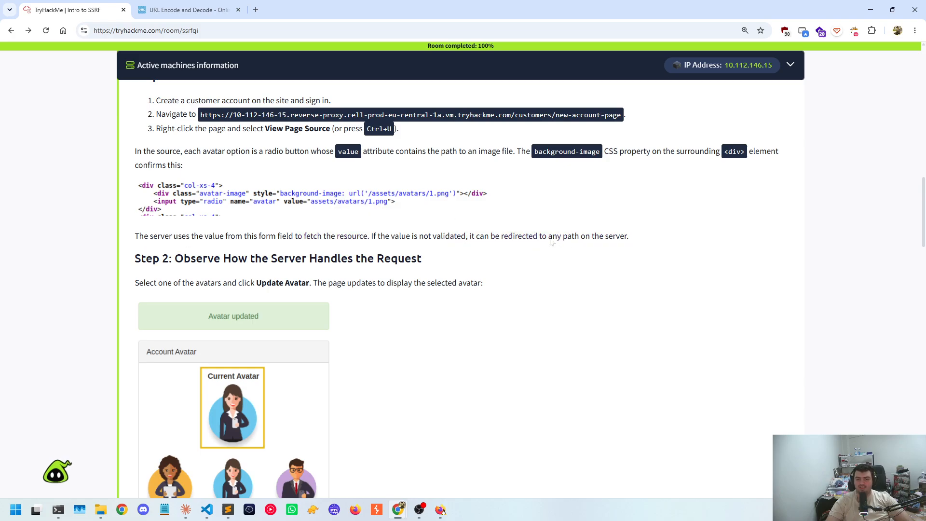
Review Step 2 on how the server handles the avatar request, including the base64-encoded src content and the significance of fetching /private
scroll(293, 272, "down", 1)
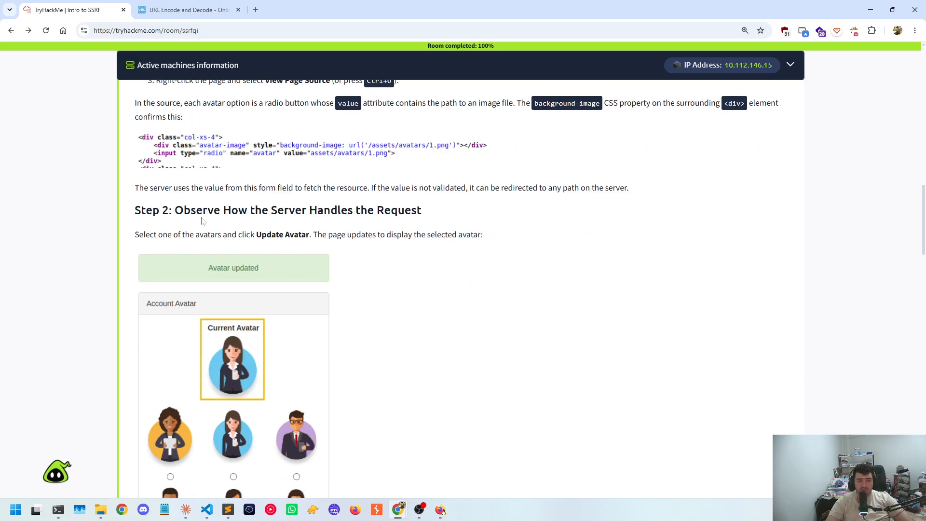
scroll(203, 220, "down", 7)
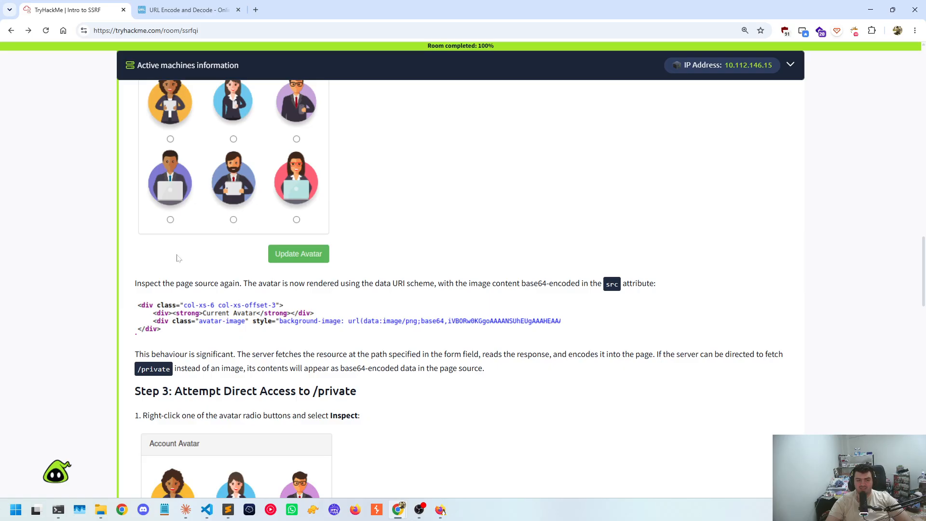
scroll(177, 258, "down", 3)
scroll(224, 218, "up", 1)
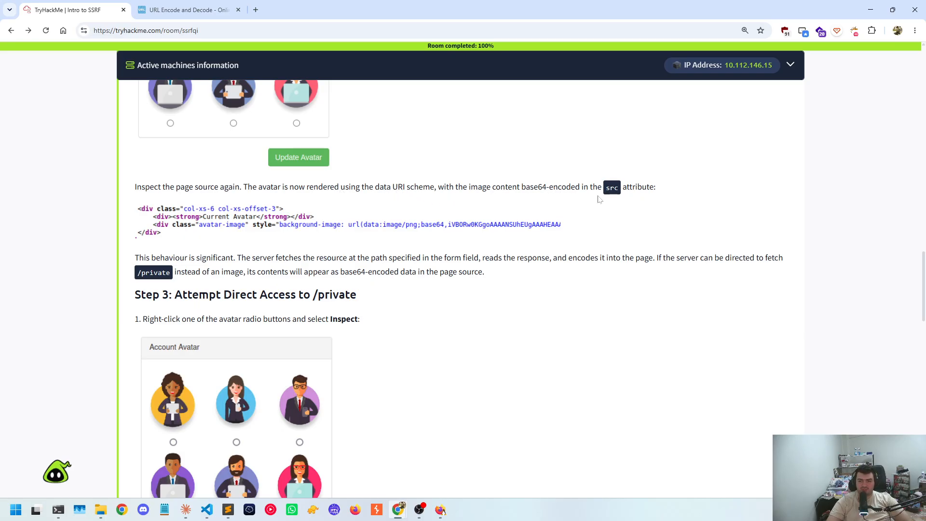
scroll(434, 205, "down", 1)
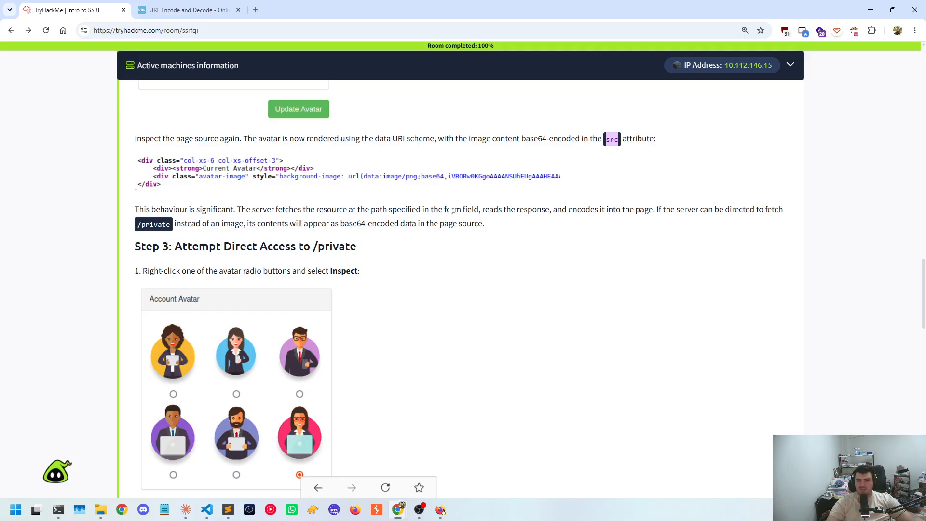
left_click_drag(491, 216, 531, 214)
left_click(587, 215)
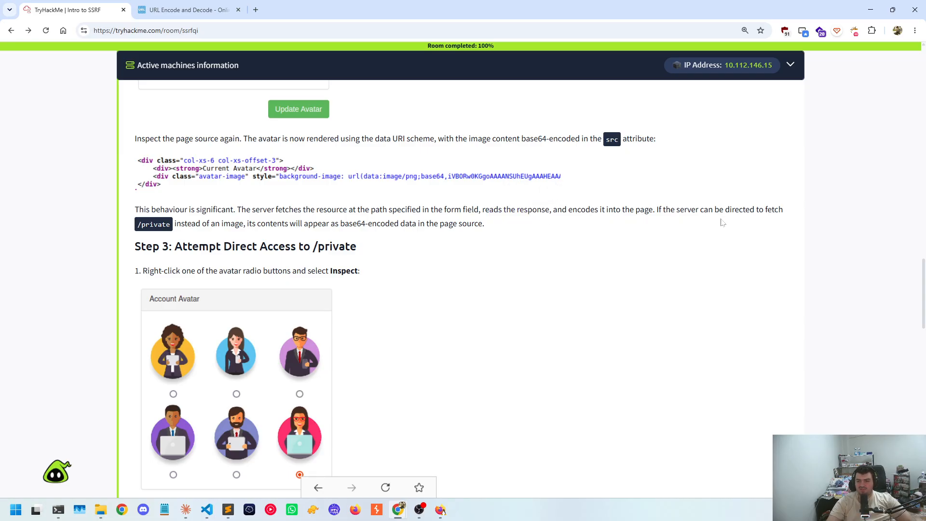
left_click_drag(146, 228, 184, 229)
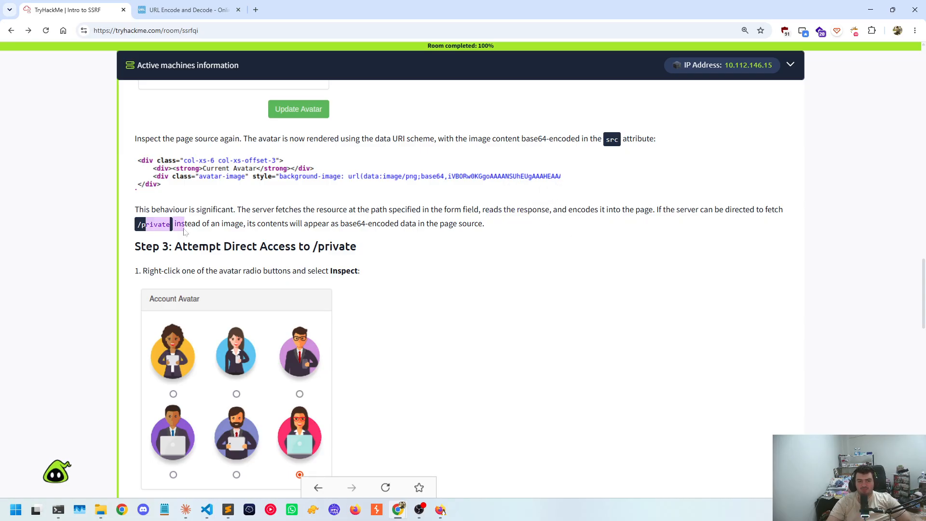
left_click(225, 227)
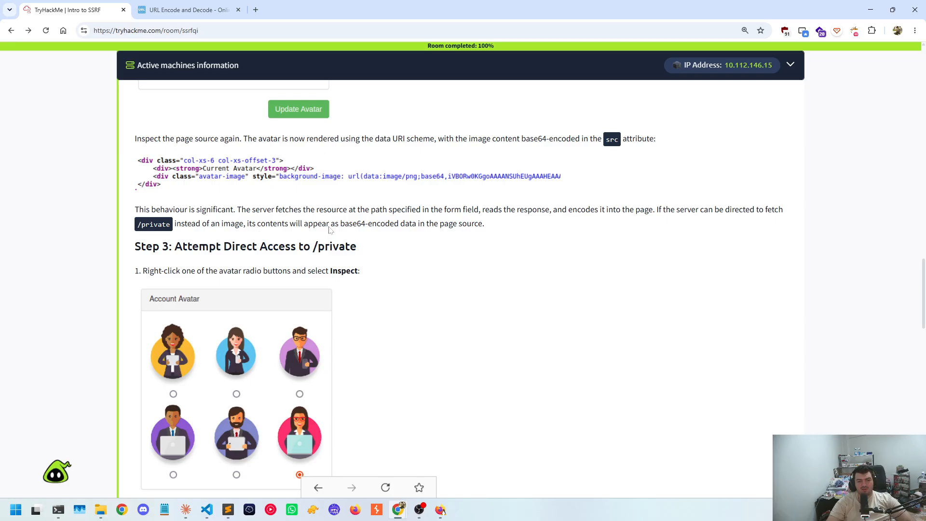
left_click_drag(333, 230, 480, 226)
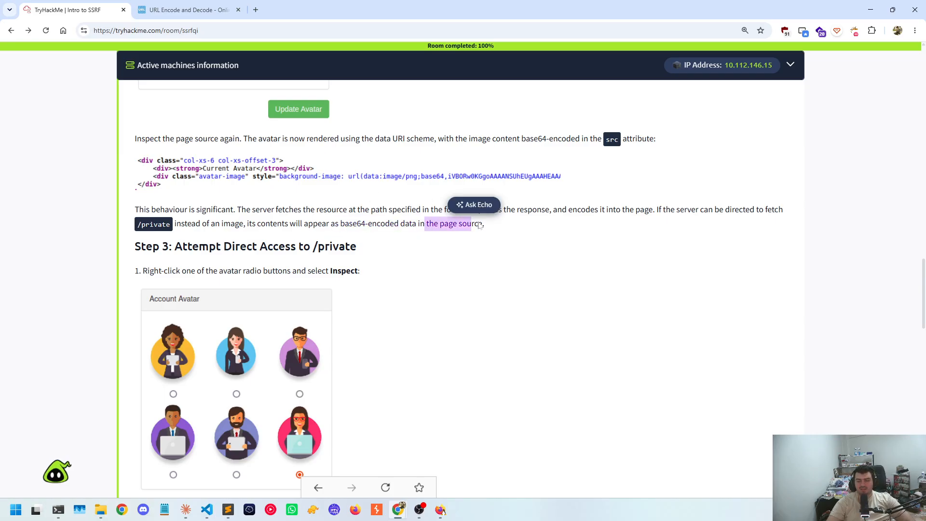
left_click(376, 243)
Review Step 3 on attempting direct access to /private through the modified radio button value and the deny list that blocks it
scroll(203, 242, "down", 1)
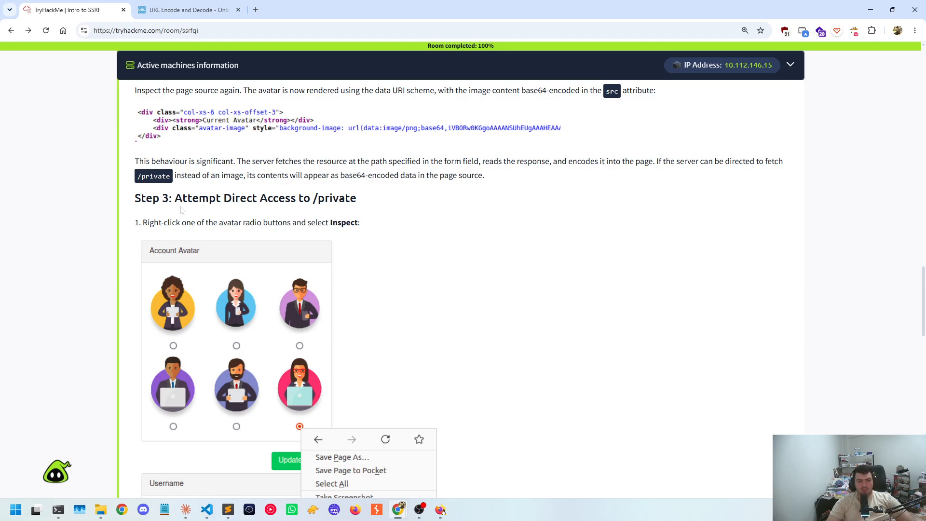
left_click_drag(266, 198, 339, 200)
left_click(344, 204)
scroll(196, 221, "down", 1)
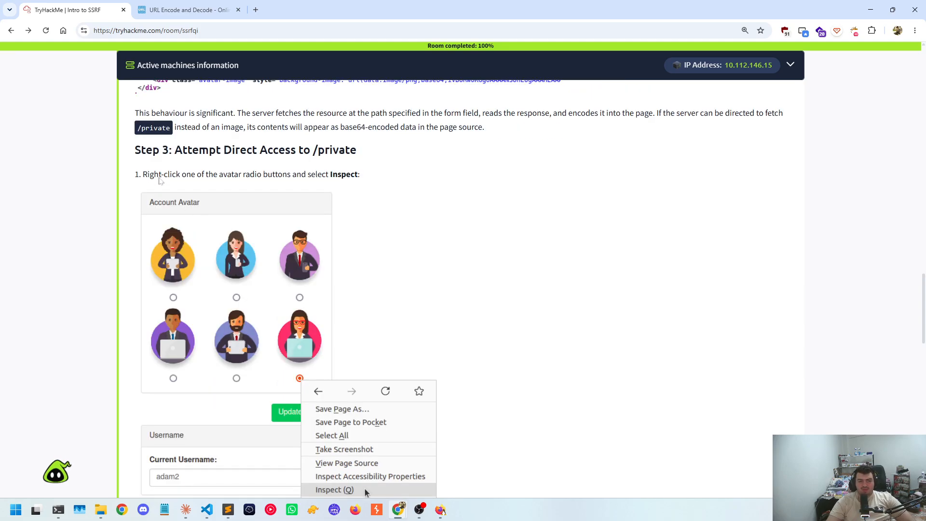
scroll(160, 180, "down", 8)
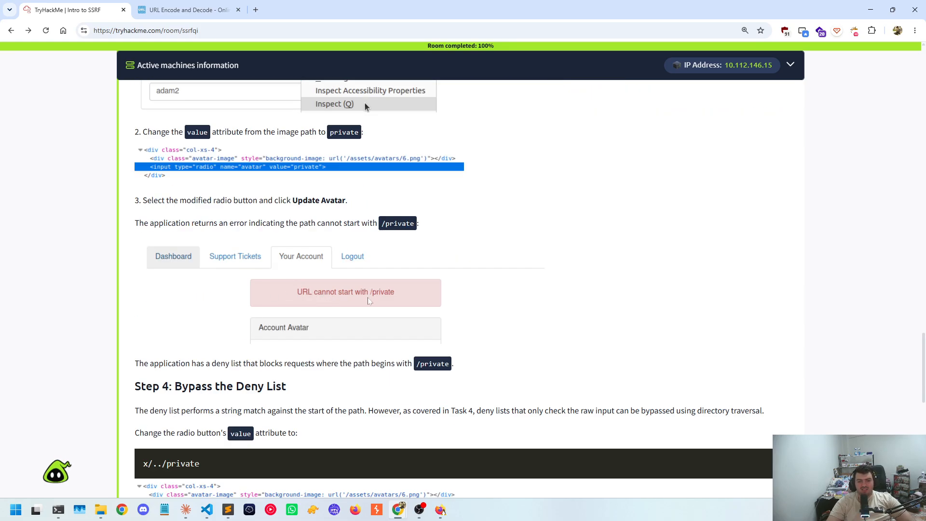
scroll(369, 299, "down", 2)
scroll(217, 304, "up", 1)
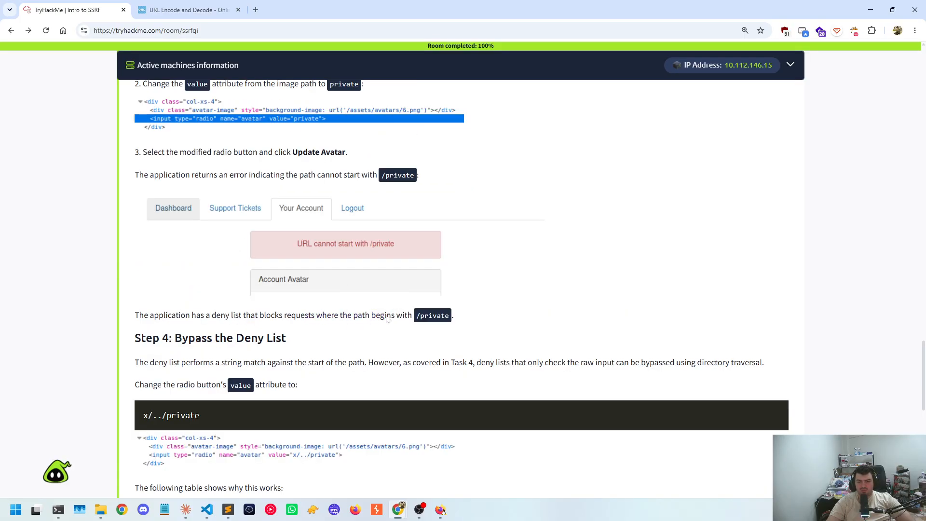
left_click_drag(415, 316, 486, 318)
Read Step 4 on bypassing the deny list with directory traversal, examining the x/../private payload for the radio button's value attribute
scroll(270, 297, "down", 1)
left_click(294, 276)
scroll(284, 274, "down", 1)
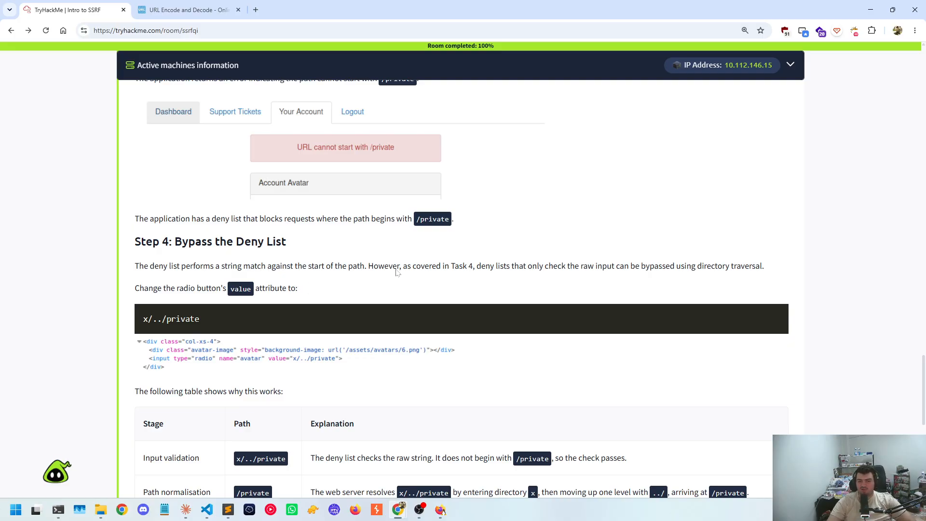
scroll(398, 273, "down", 1)
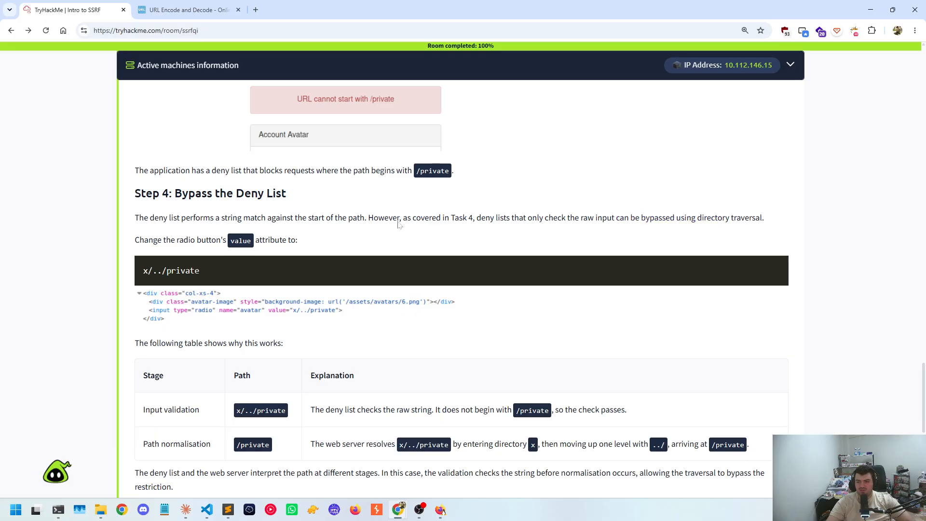
left_click_drag(157, 248, 144, 228)
scroll(227, 242, "down", 1)
left_click(238, 206)
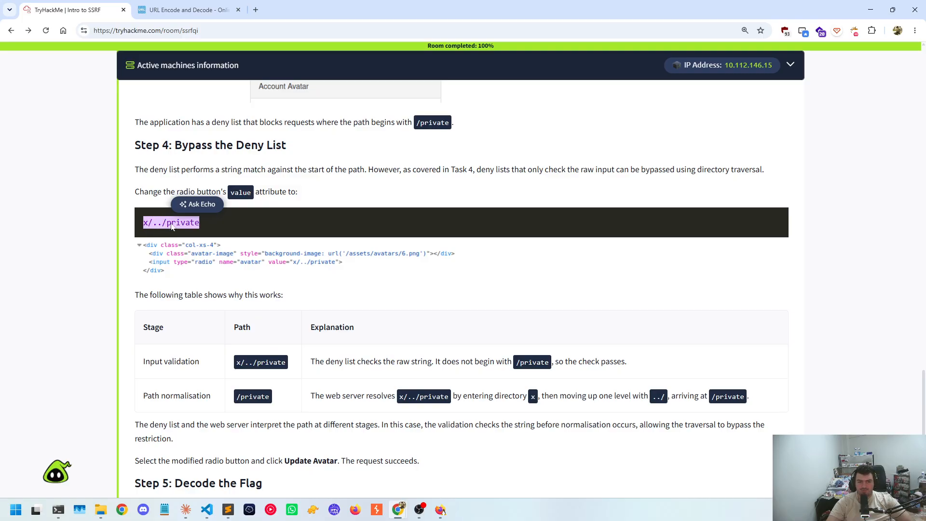
scroll(315, 266, "down", 1)
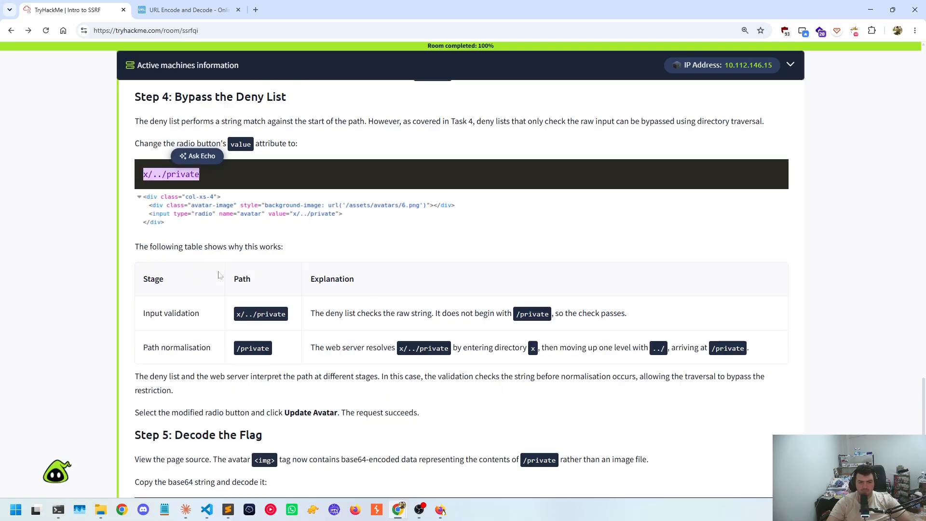
left_click(86, 246)
Examine the table explaining how x/../private passes input validation and resolves through path normalisation, comparing it with the Step 4 payload
scroll(192, 309, "down", 1)
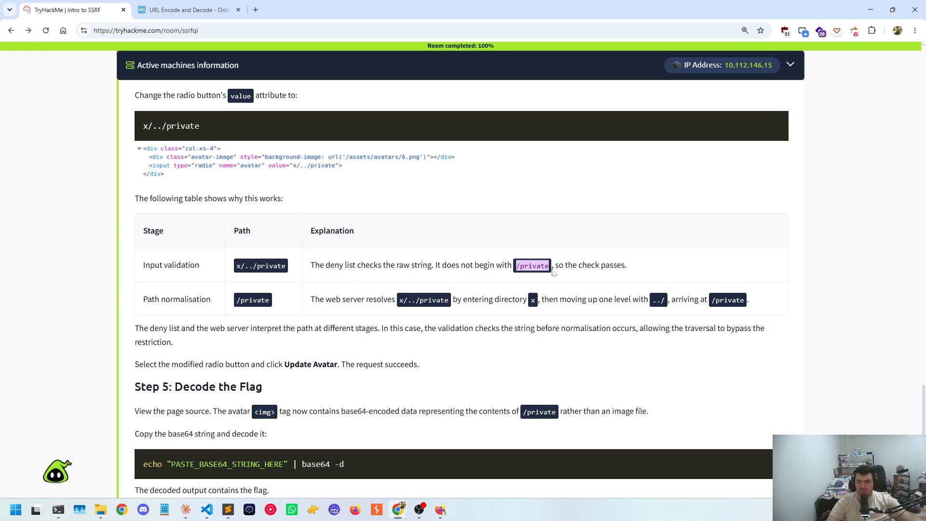
left_click_drag(565, 266, 627, 266)
left_click_drag(215, 300, 133, 303)
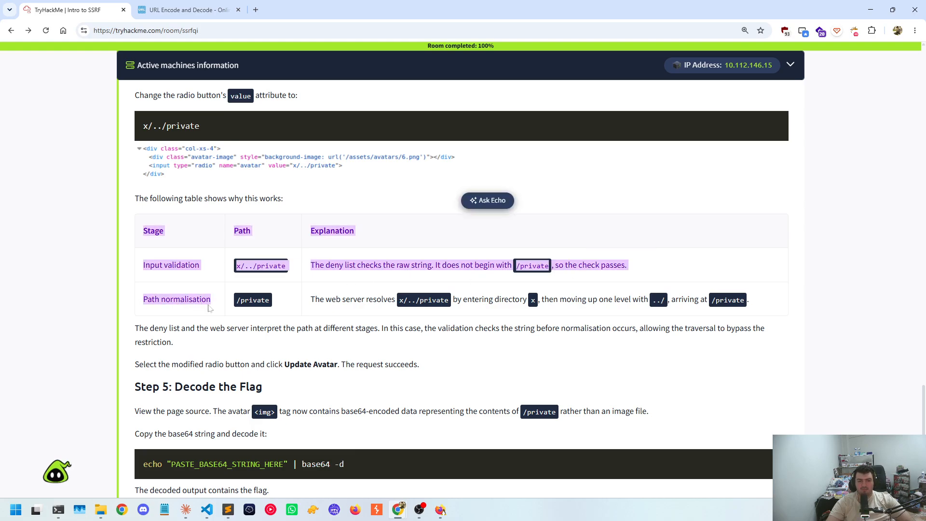
left_click(281, 318)
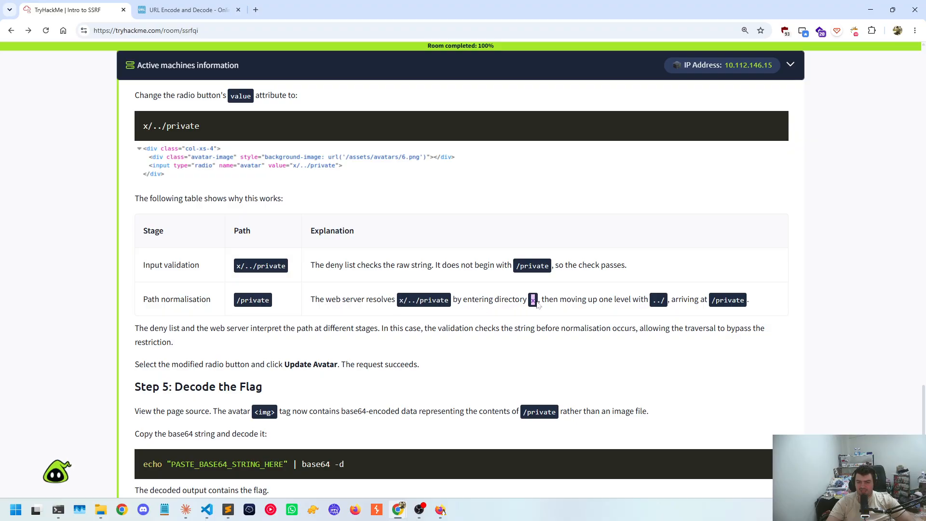
left_click_drag(609, 304, 652, 304)
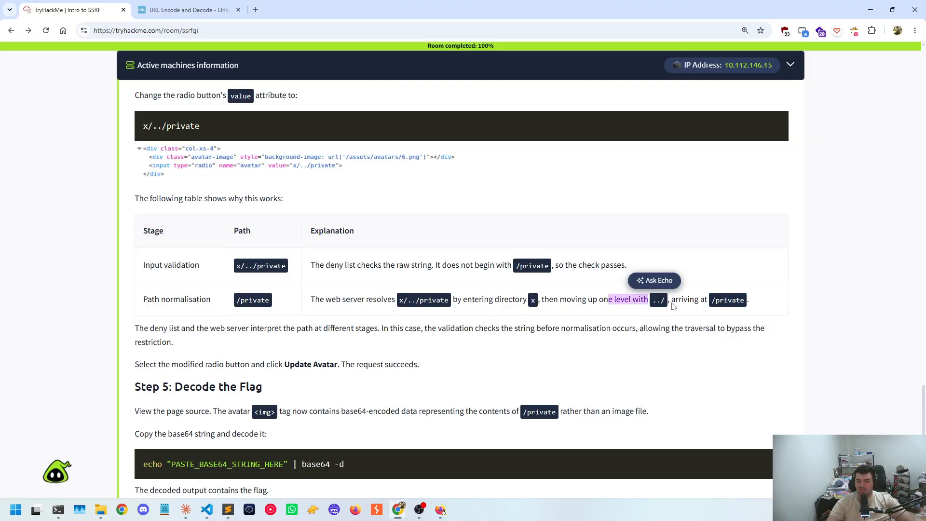
left_click(652, 303)
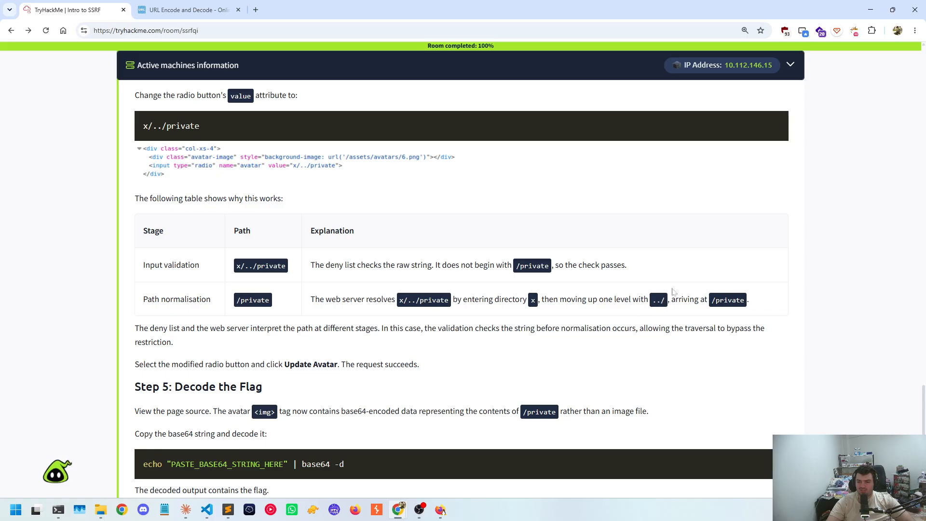
left_click_drag(710, 303, 767, 305)
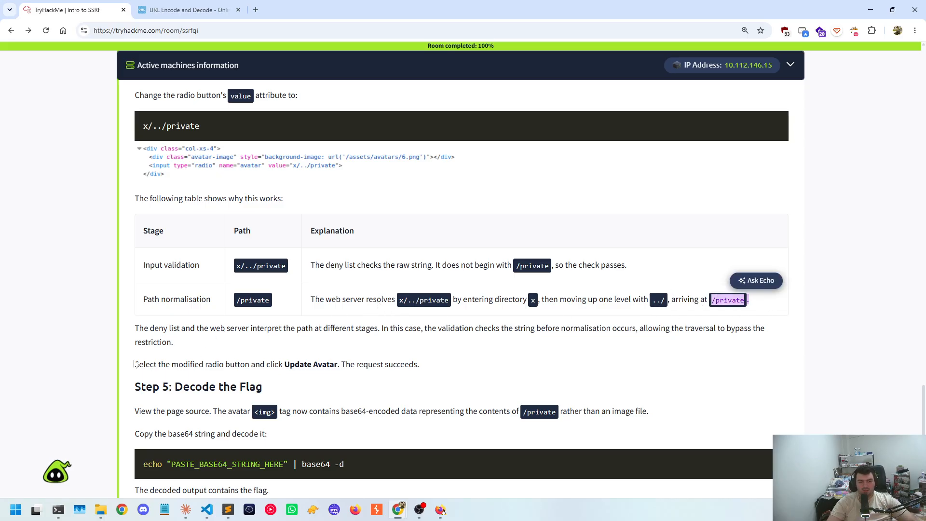
scroll(151, 344, "up", 2)
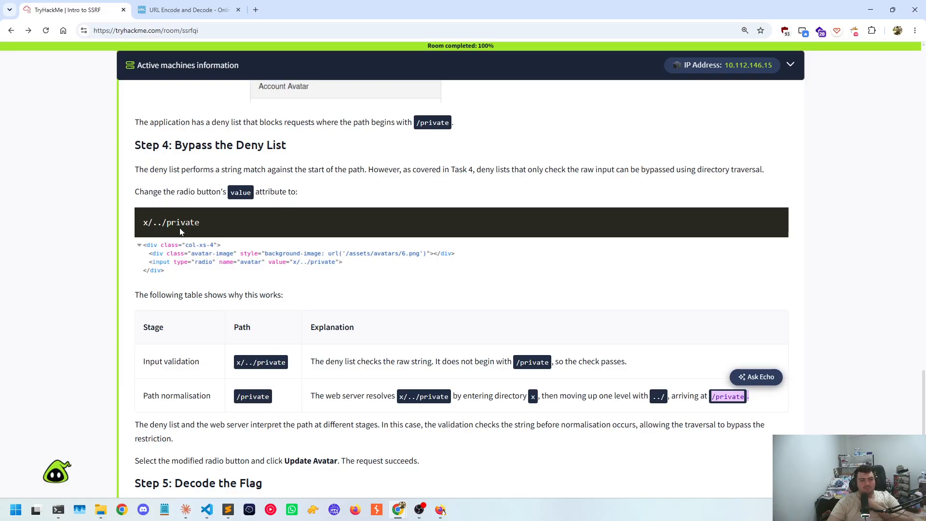
scroll(181, 231, "up", 1)
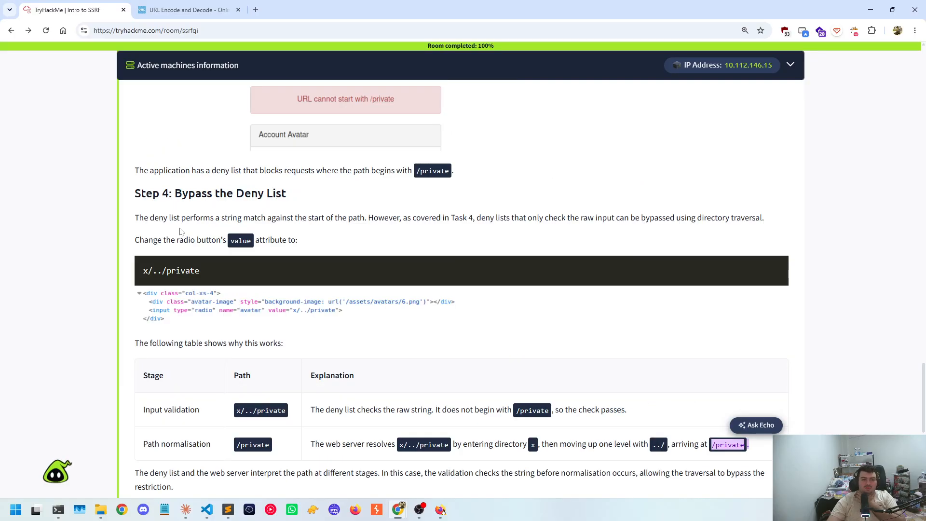
scroll(181, 223, "down", 4)
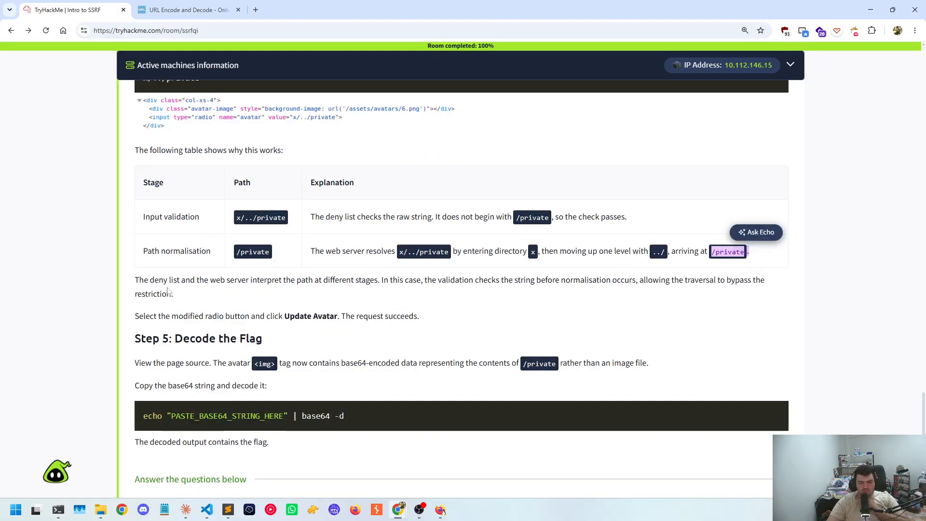
Re-examine the x/../private payload in Step 4, highlighting its ../private part and the full path
scroll(168, 290, "up", 3)
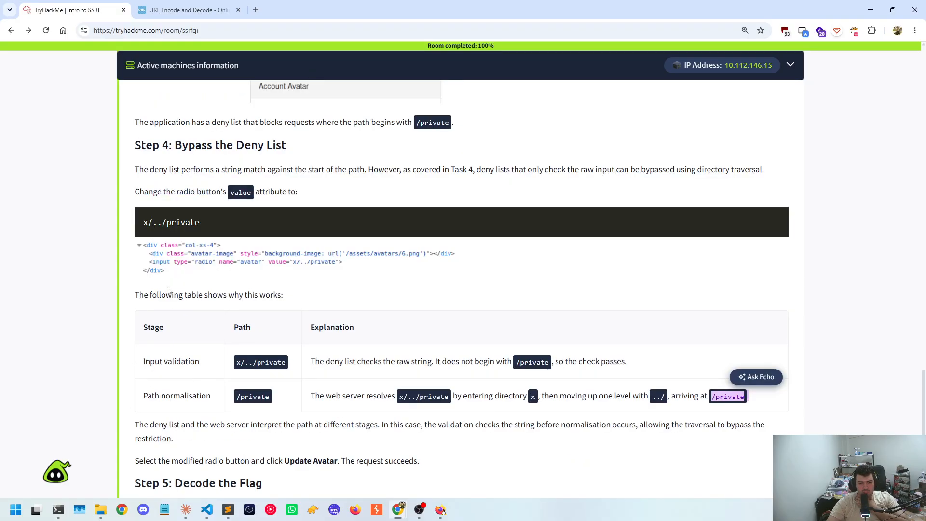
mouse_move(144, 223)
left_mouse_down()
mouse_move(199, 224)
mouse_move(155, 228)
left_mouse_up()
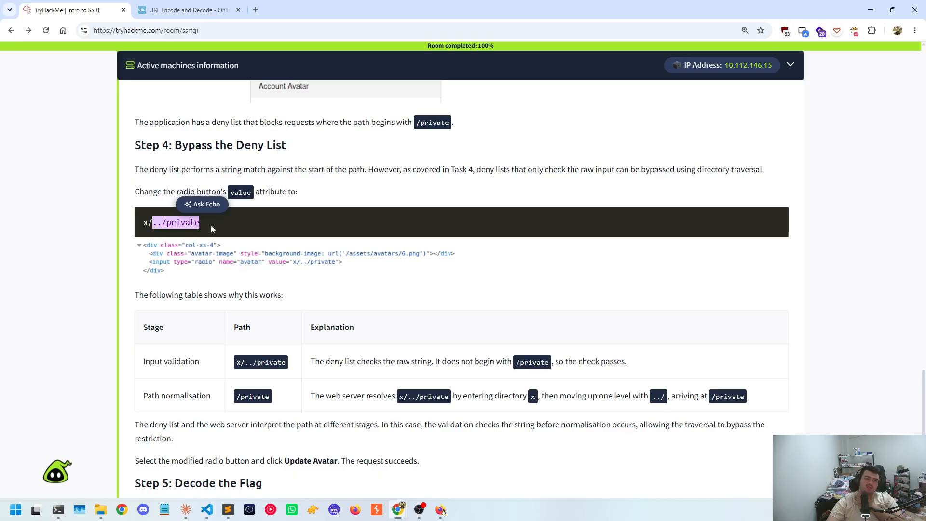
left_click_drag(144, 225, 161, 229)
scroll(160, 228, "up", 2)
left_click(120, 317)
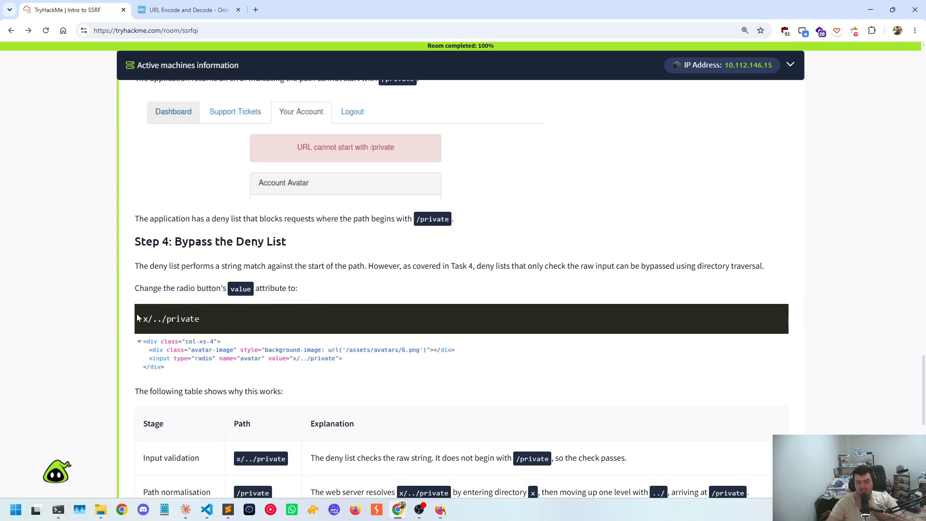
left_click_drag(143, 320, 155, 322)
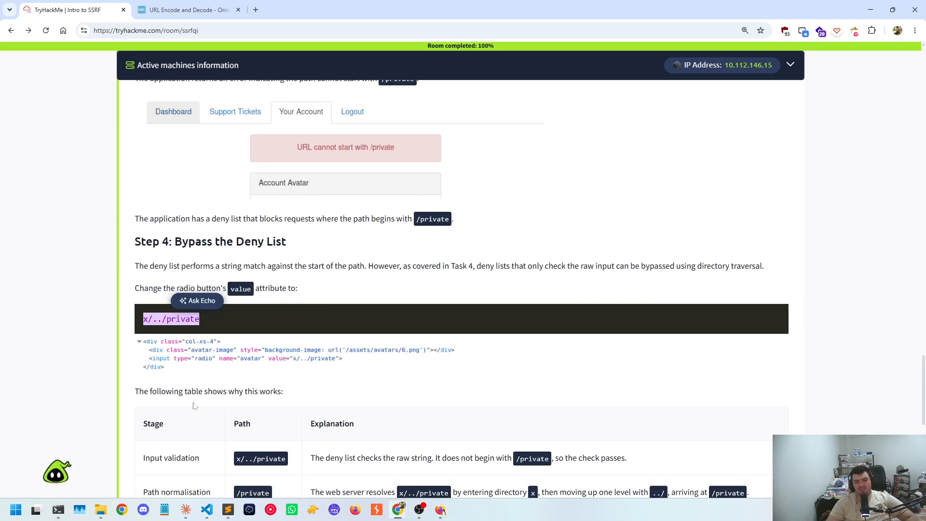
Switch to the terminal, replace the MINGW64 session with a new WSL session, and return to the browser
left_click(58, 510)
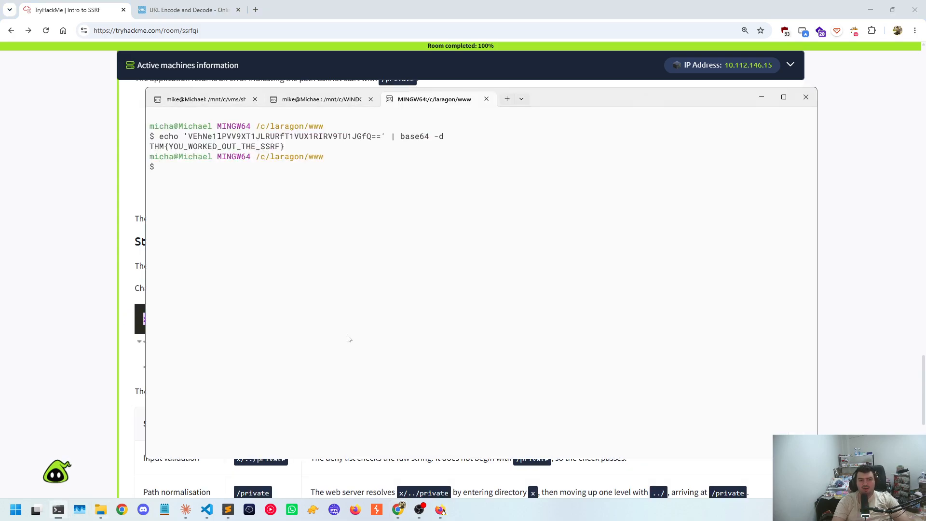
left_click(486, 99)
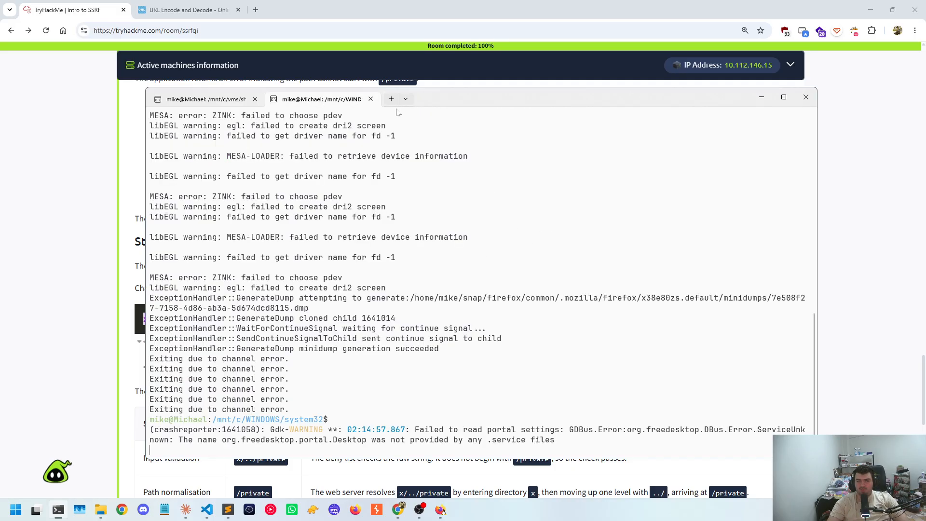
left_click(407, 100)
left_click(424, 228)
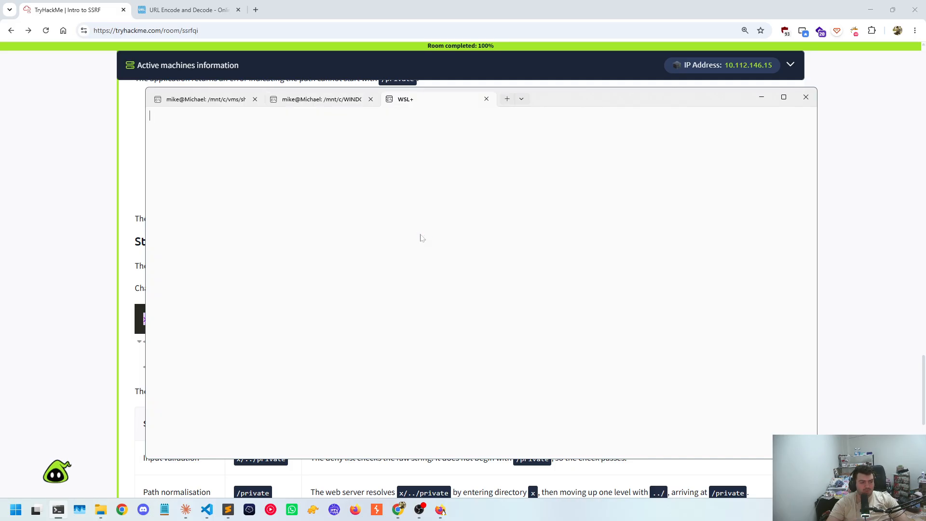
key("alt+Tab")
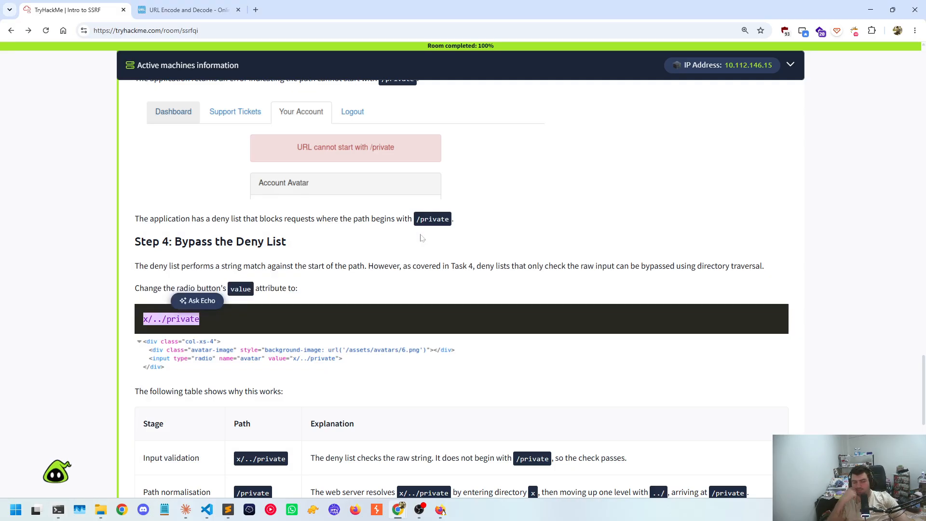
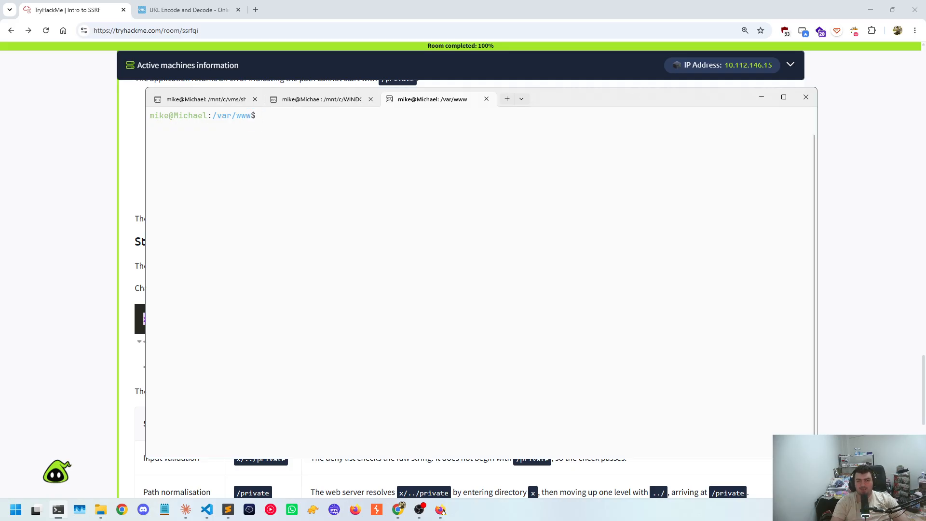
List the contents of /var/www, show the system information with uname -a, and clear the terminal
type("ls")
key("Return")
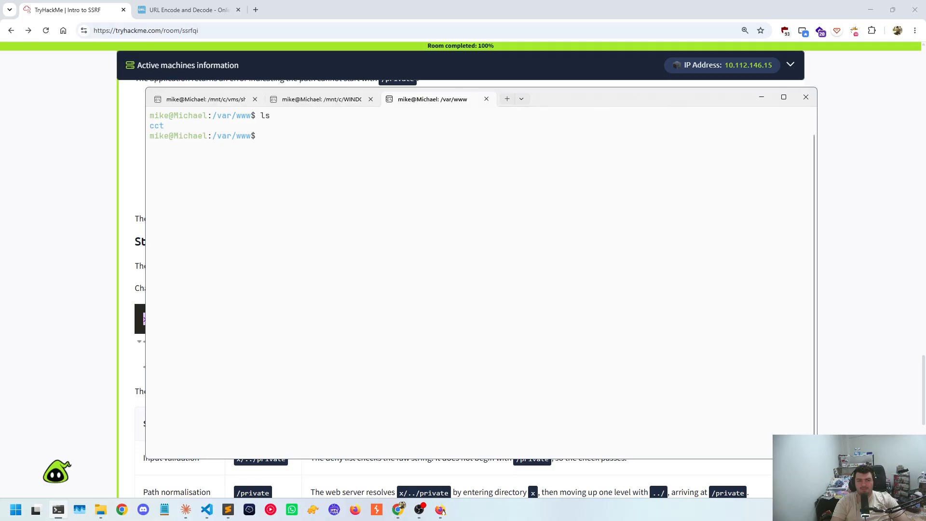
type("unmae")
key("Return")
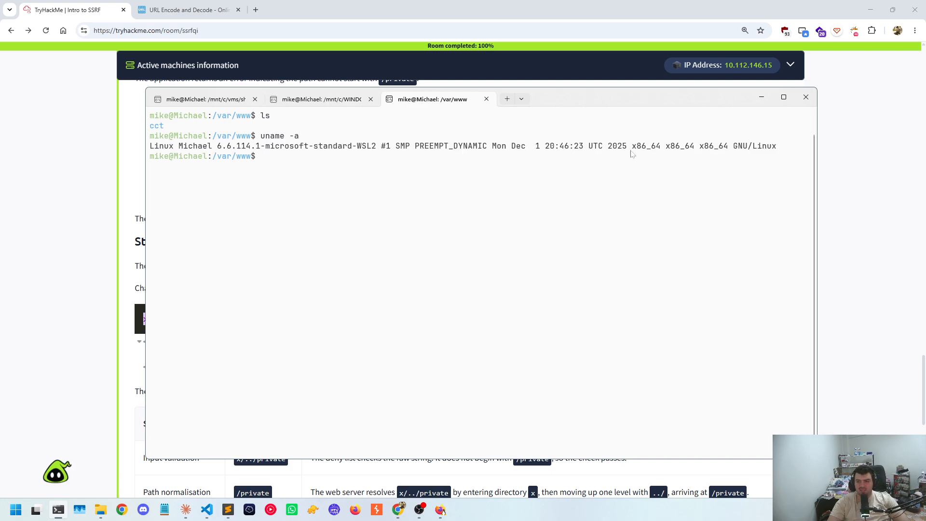
left_click_drag(280, 146, 373, 146)
left_click(359, 219)
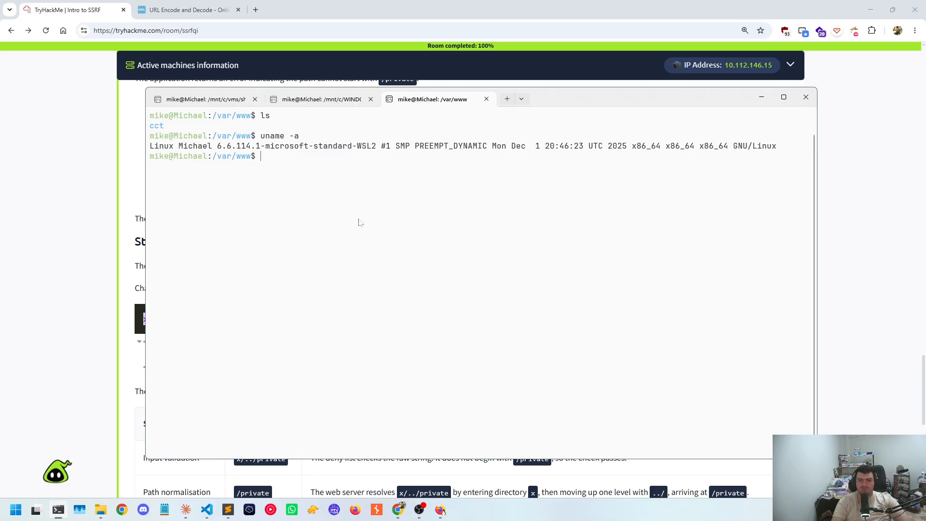
key("ctrl+l")
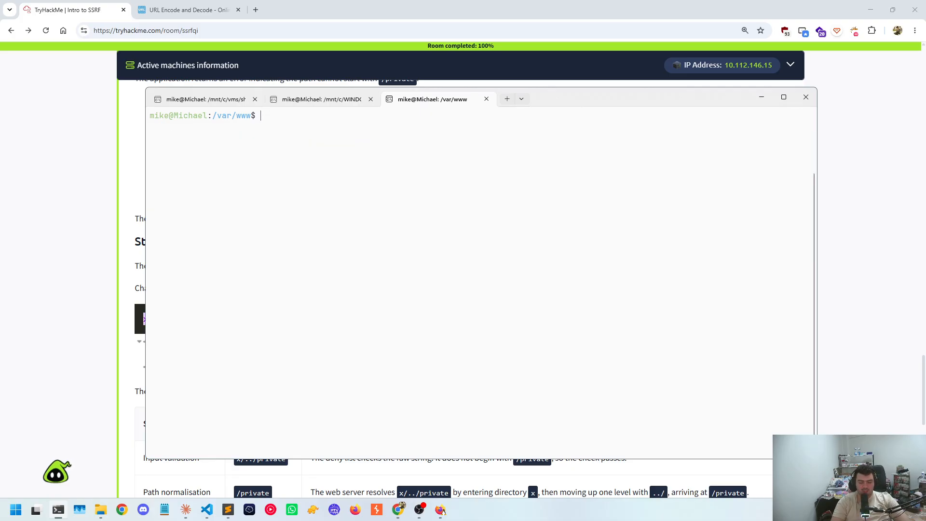
Try to change into x/../private from /var/www and list the current directory's contents
type("cd")
type("x/../private")
key("Return")
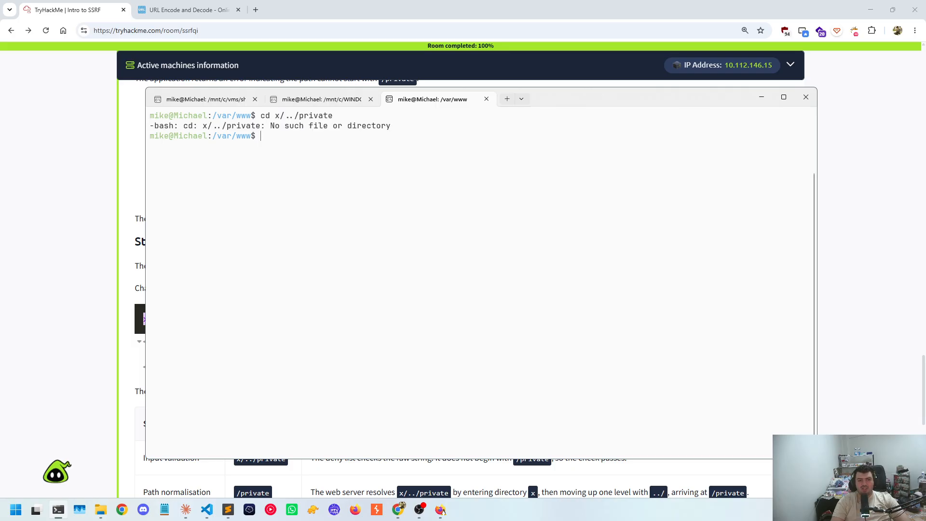
type("ls")
key("Return")
Try to create a directory named private in /var/www, run www, and list the contents
type("mkdir")
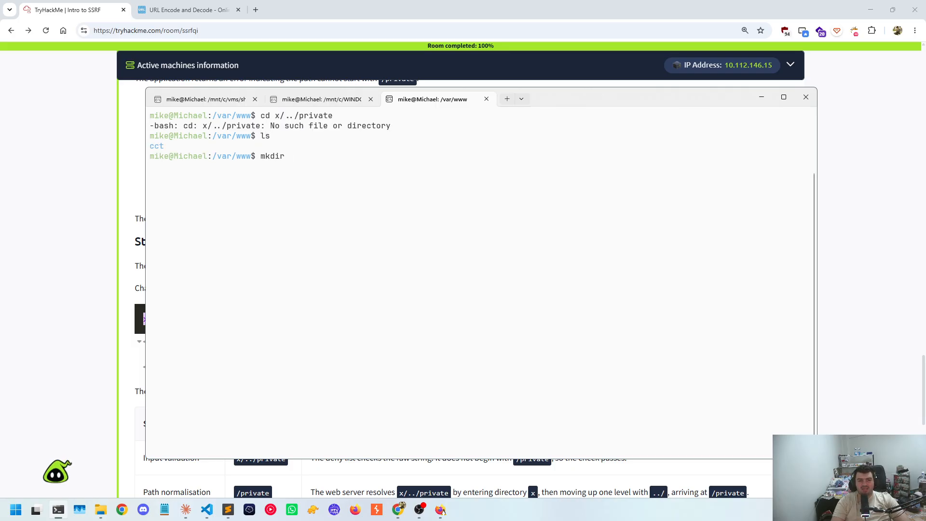
type(" private")
key("Return")
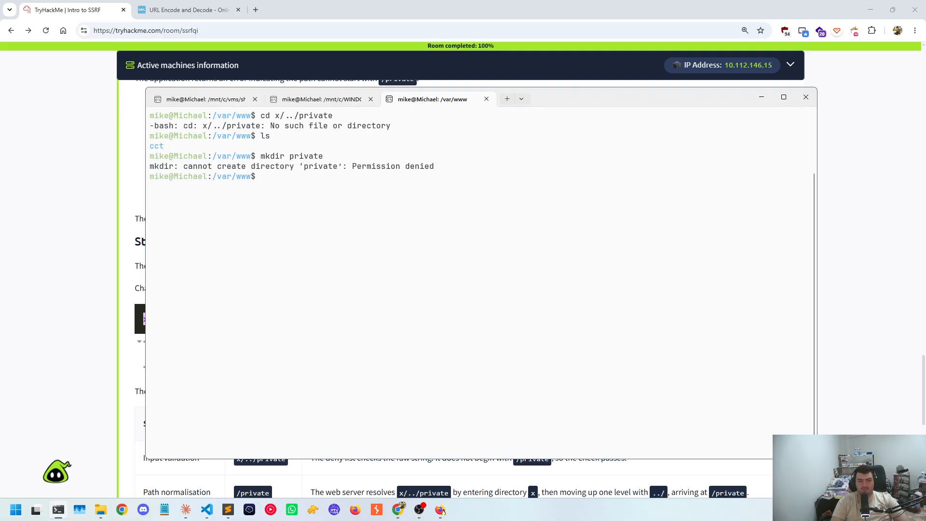
type("www")
key("Return")
type("ls")
key("Return")
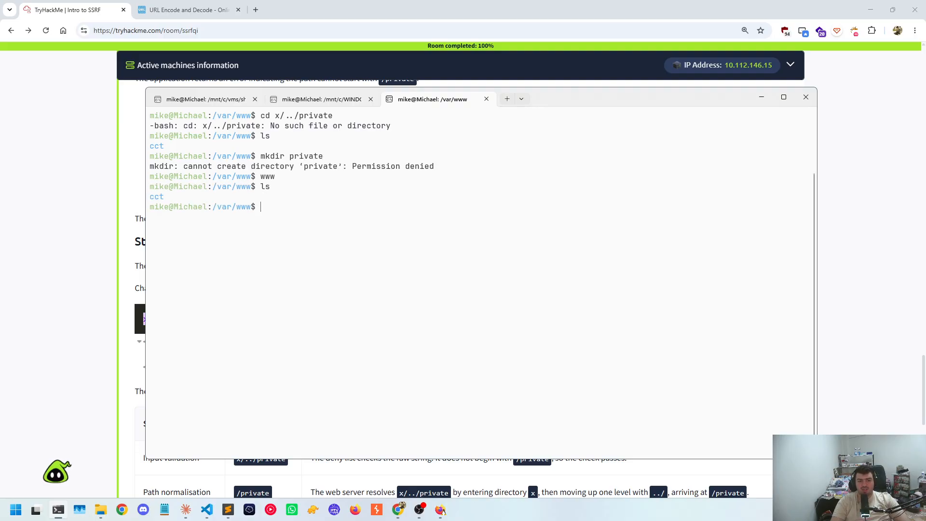
Move up to /var and list its contents, then return to /var/www with the www command and list it
type("cd ../")
key("Return")
key("ctrl+l")
type("ls")
key("Return")
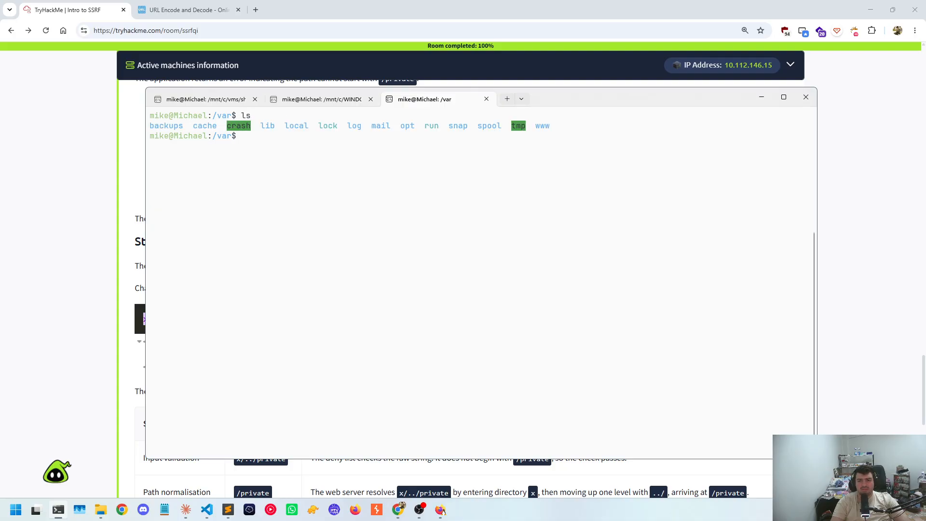
type("www")
key("Return")
type("ls")
key("Return")
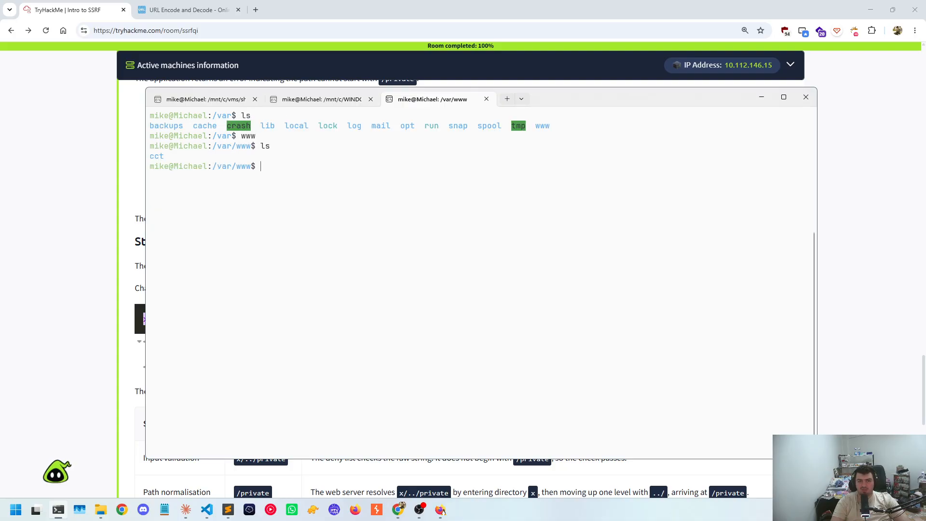
Change to the home directory, list its contents, and create a directory named private there
type("cd ~")
key("Return")
type("ls")
key("Return")
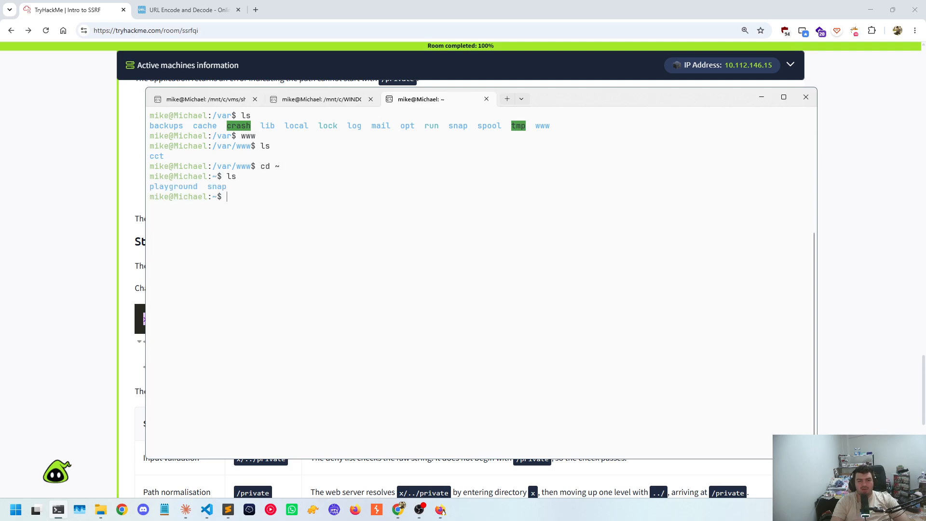
type("mkdir ")
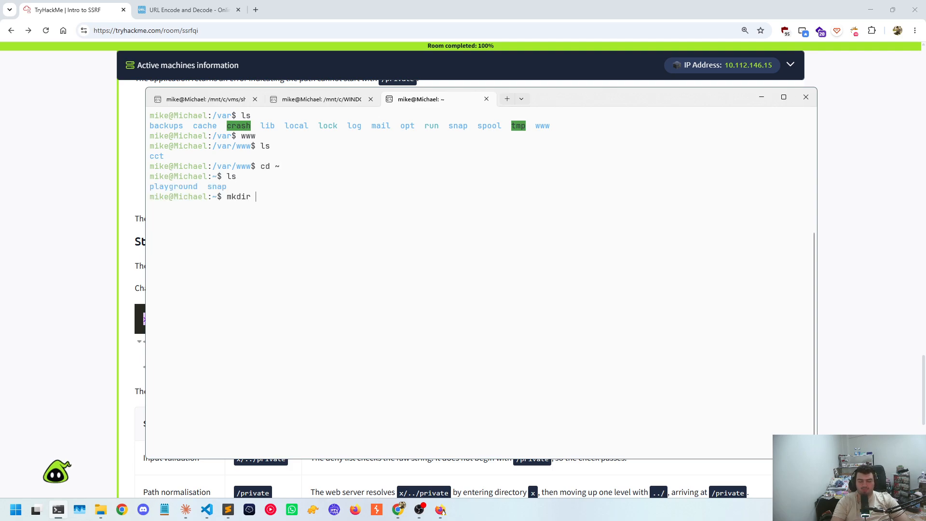
type("private")
key("Return")
Try to change into x/../private from the home directory and list the directory's contents
type("x/../private")
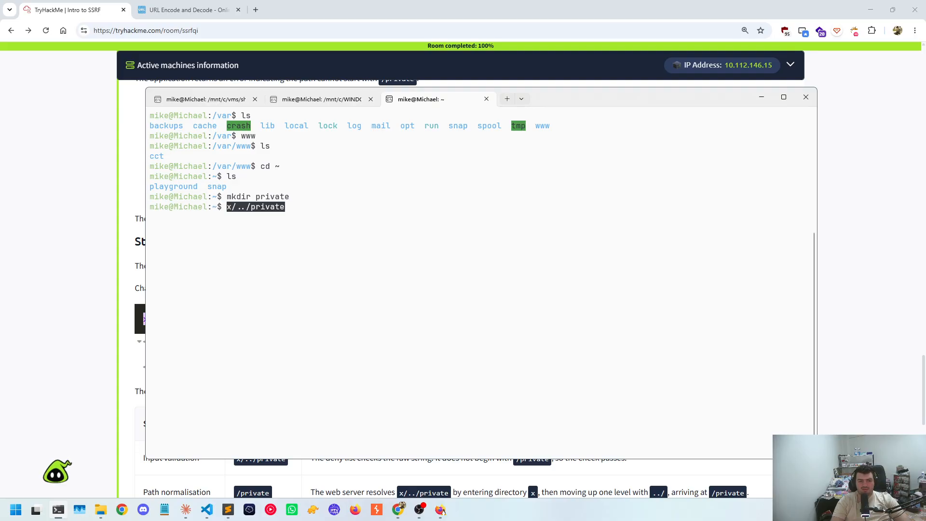
key("Left")
key("Left")
key("Left")
key("Left")
key("Left")
key("Left")
key("Left")
key("Home")
type("cd")
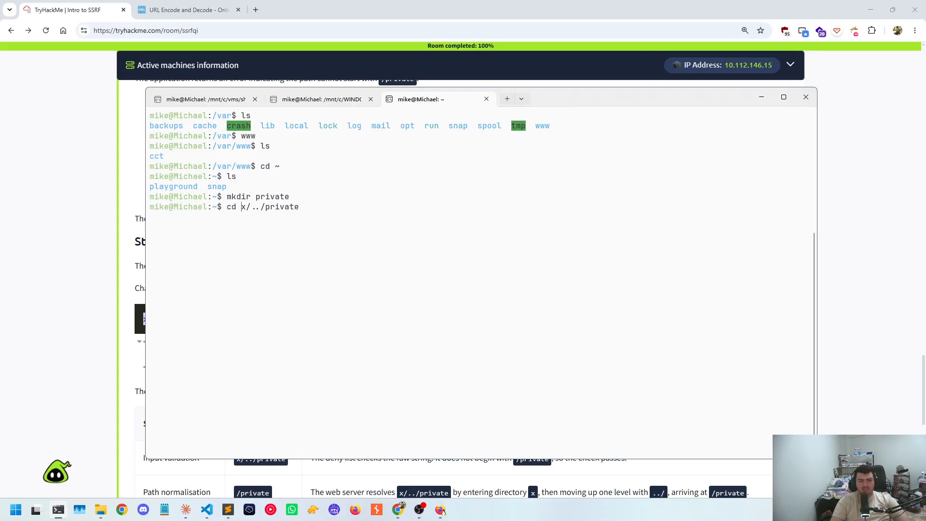
key("Return")
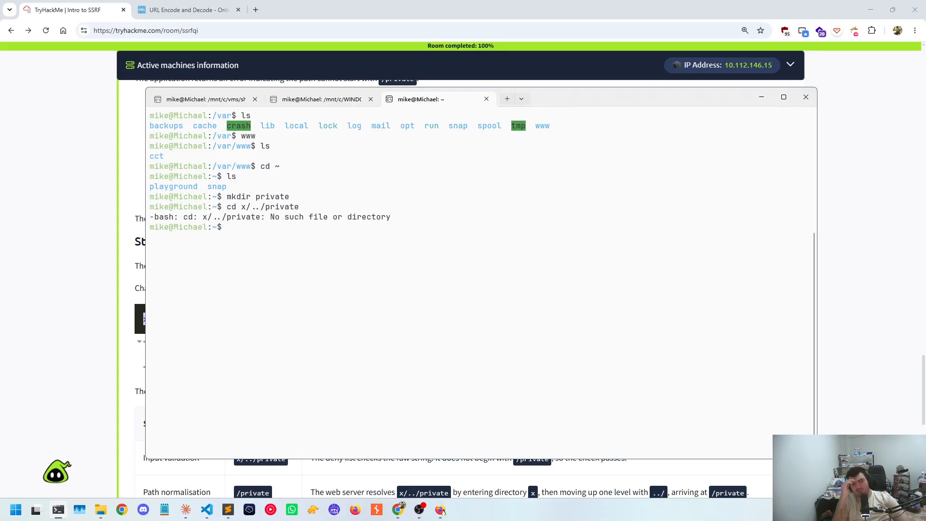
type("l")
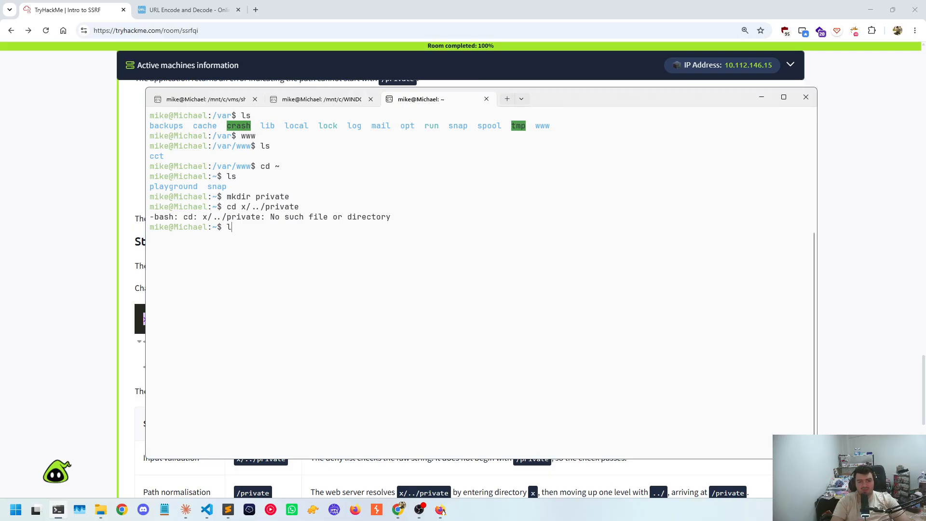
type("s")
key("Return")
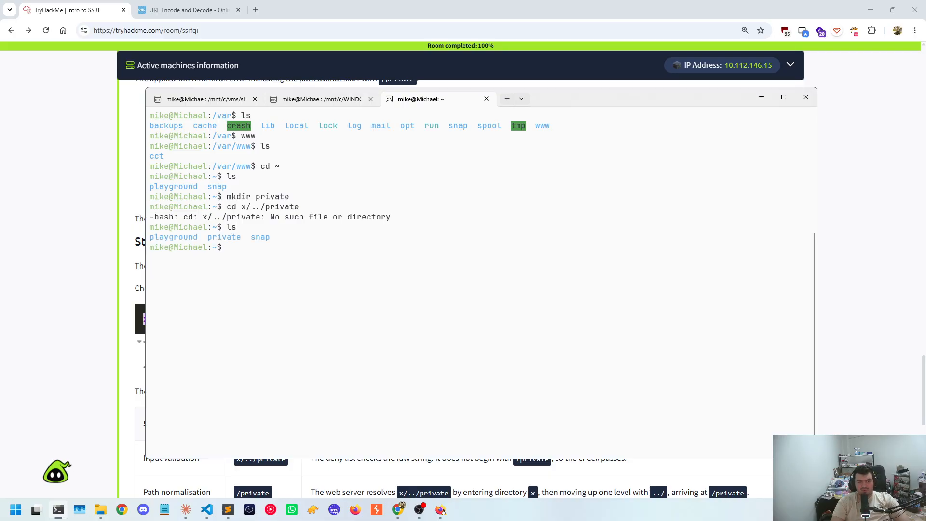
Enter the private directory in the home folder, list its contents, and return to the parent directory
type("cd pr")
key("Tab")
key("Return")
type("ls")
key("Return")
type("cd ")
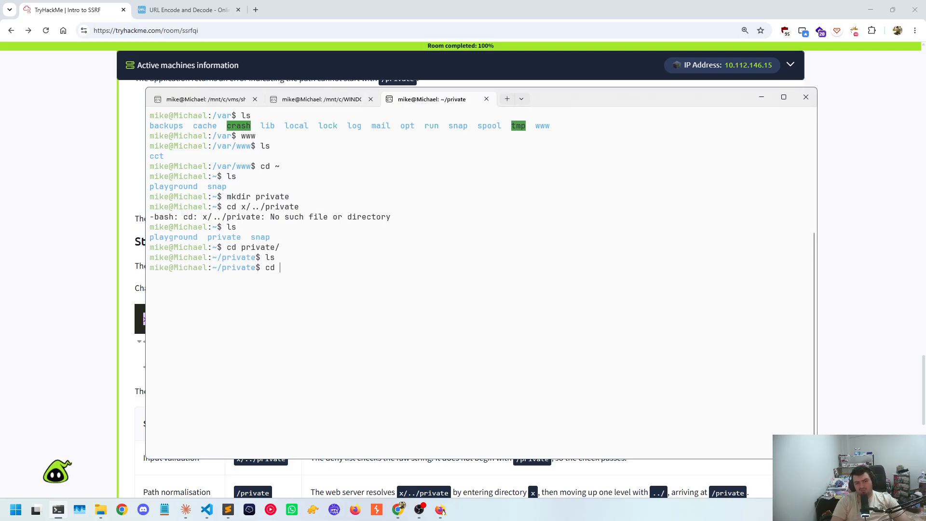
type("../")
key("Return")
Retry changing into x/../private from the home directory, and try the variant x/../~/private
type("cd")
type("x/../private")
key("Return")
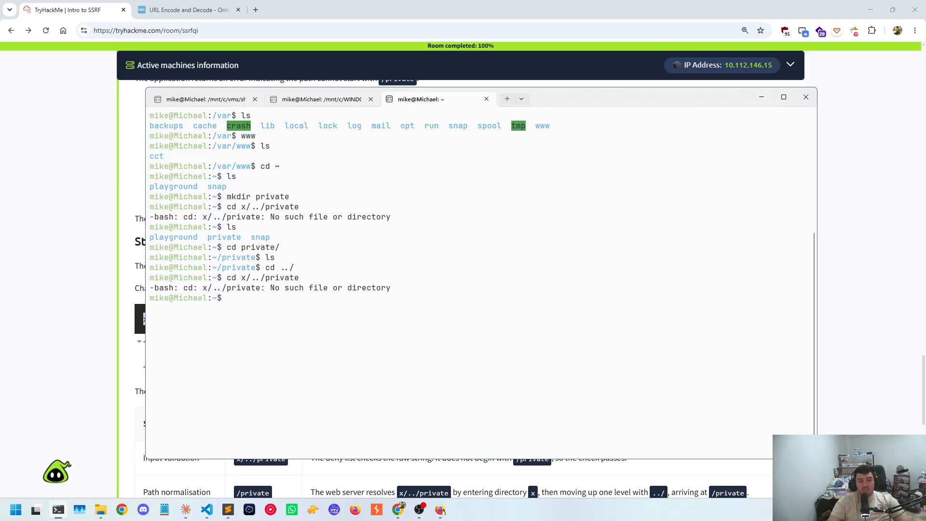
key("Up")
key("Left")
key("Left")
key("Left")
key("Left")
key("Left")
key("Left")
key("Left")
type("~")
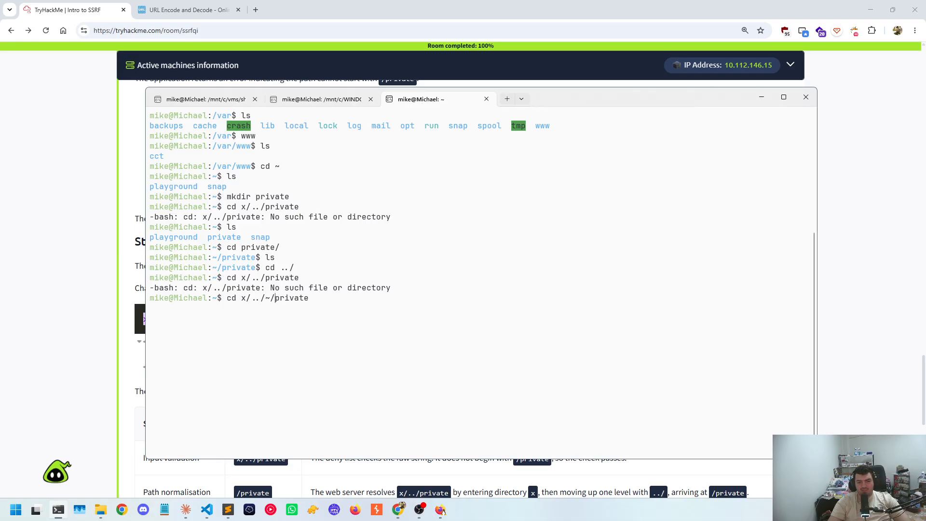
type("/")
key("Return")
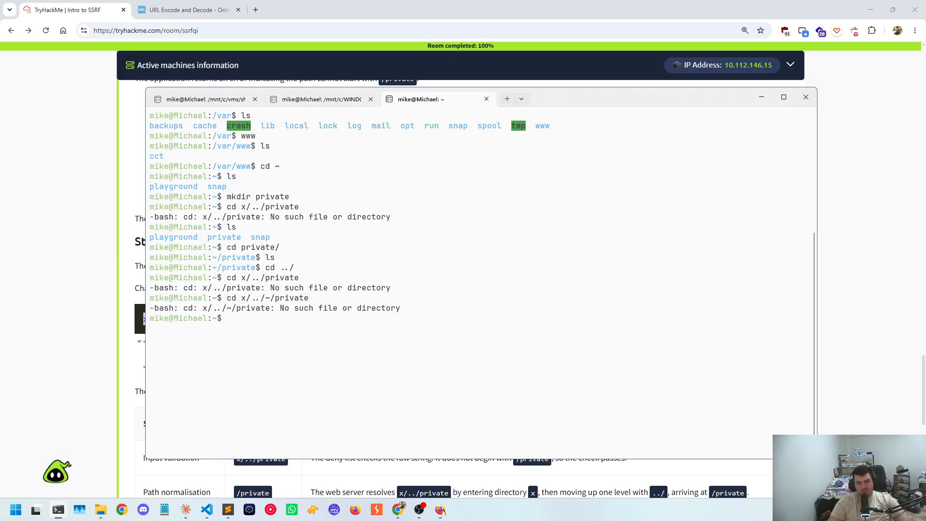
Remove the ~/ segment from the recalled command and try cd x/../private again
key("Up")
key("BackSpace")
key("BackSpace")
key("Return")
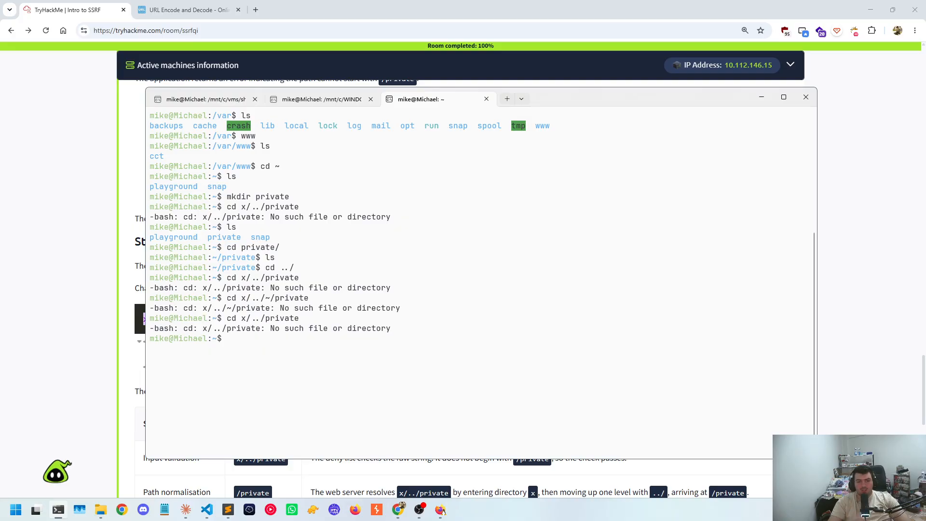
Try entering the paths /private and ~/private directly as commands
type("cd")
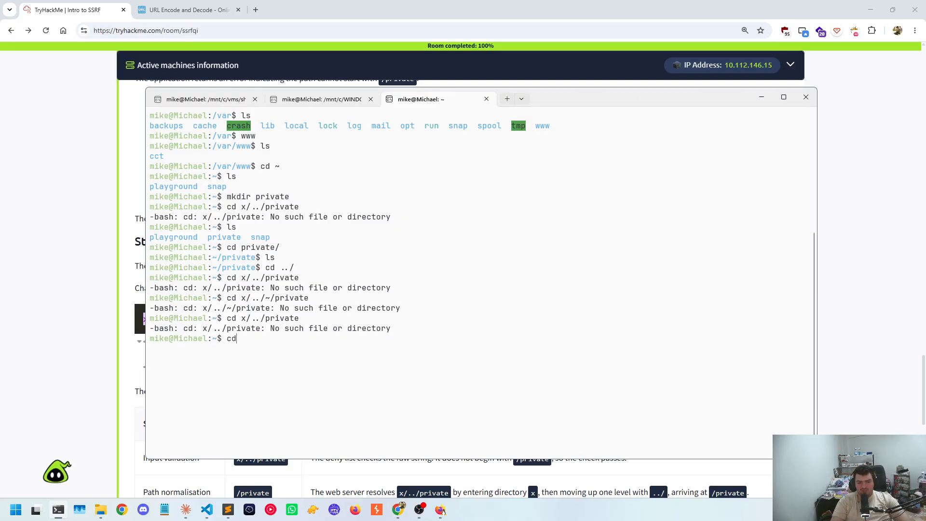
key("BackSpace")
key("BackSpace")
type("/private")
key("Return")
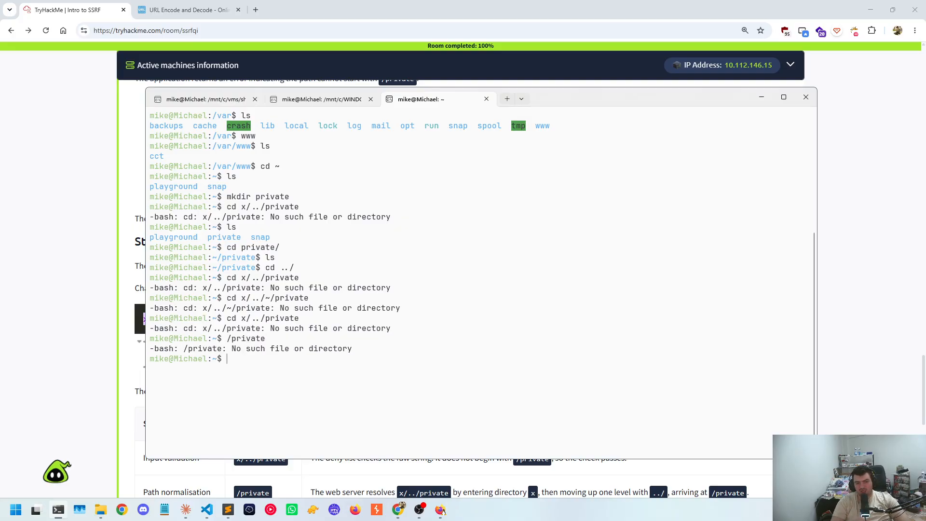
type("~/private")
key("Return")
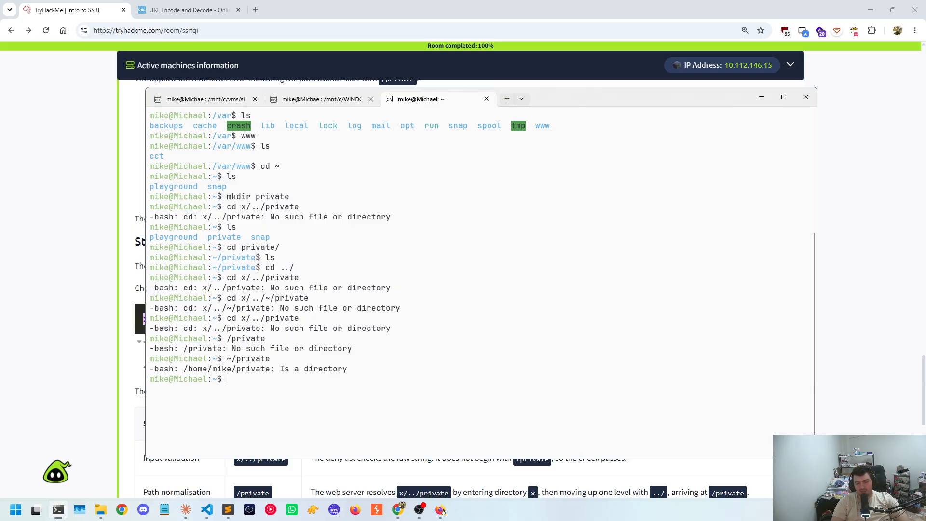
Try to change into x/~/private, and add the ../ segment back to try x/../~/private
key("Up")
key("Up")
key("Up")
key("BackSpace")
key("BackSpace")
key("BackSpace")
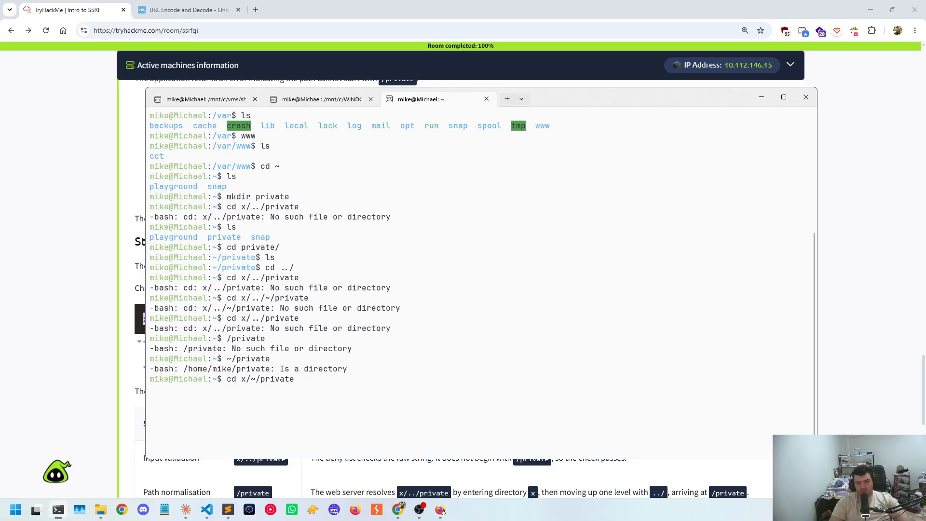
key("Return")
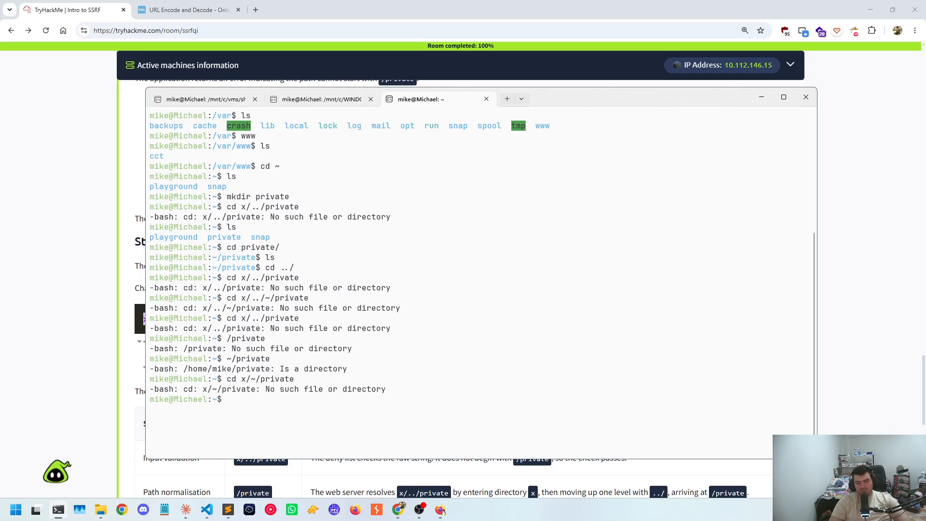
key("Up")
type("../")
key("Return")
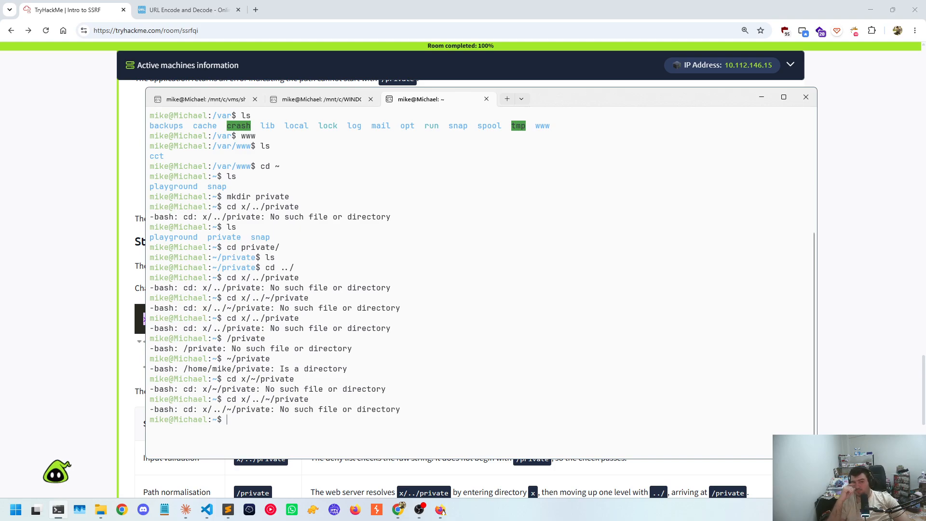
Switch to the browser to recheck the Step 4 payload, return to the terminal, and run cd
key("alt+Tab")
left_click(203, 314)
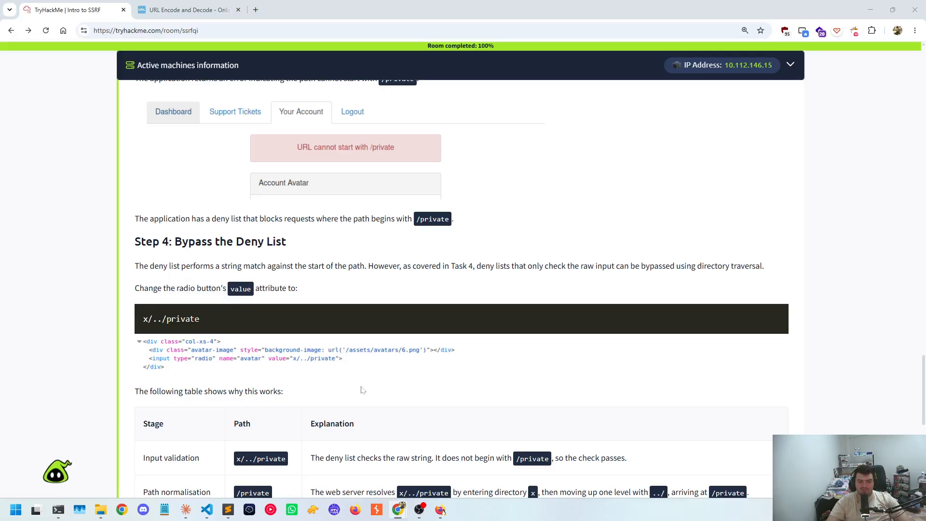
key("alt+Tab")
type(",cd")
key("Return")
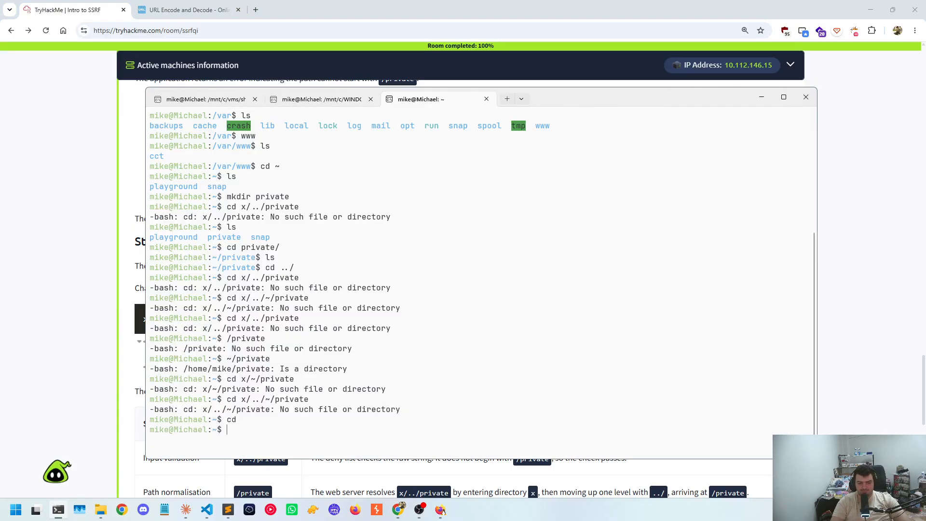
Change to the root directory /, list all its contents with details, and clear the terminal
type("cd /")
key("Return")
key("ctrl+l")
type("ls -la")
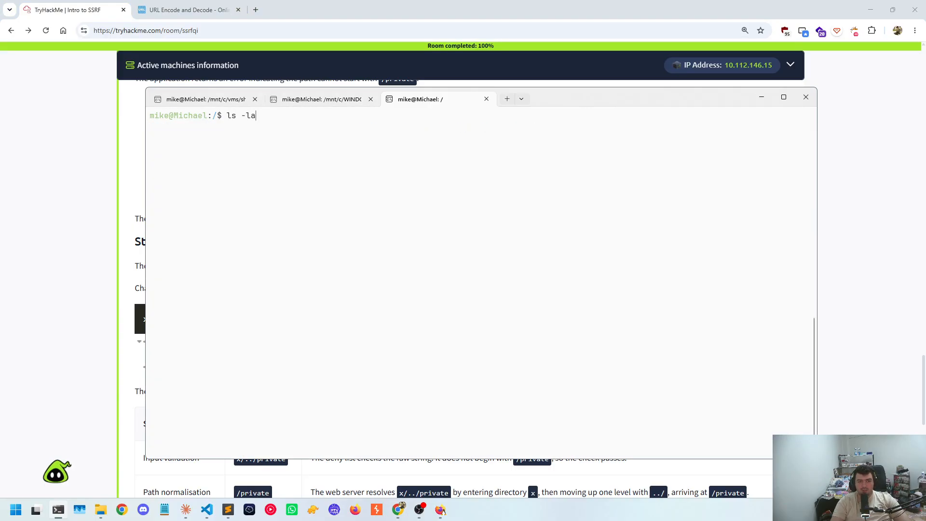
key("Return")
key("ctrl+l")
Create a directory named private in the root directory with sudo, entering the account password
type("sudo mkdir private")
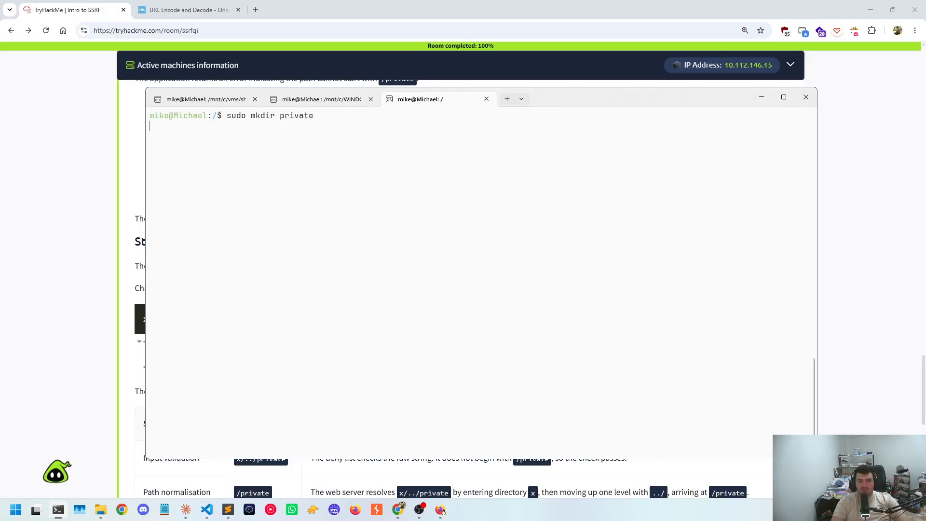
key("Return")
key("Return")
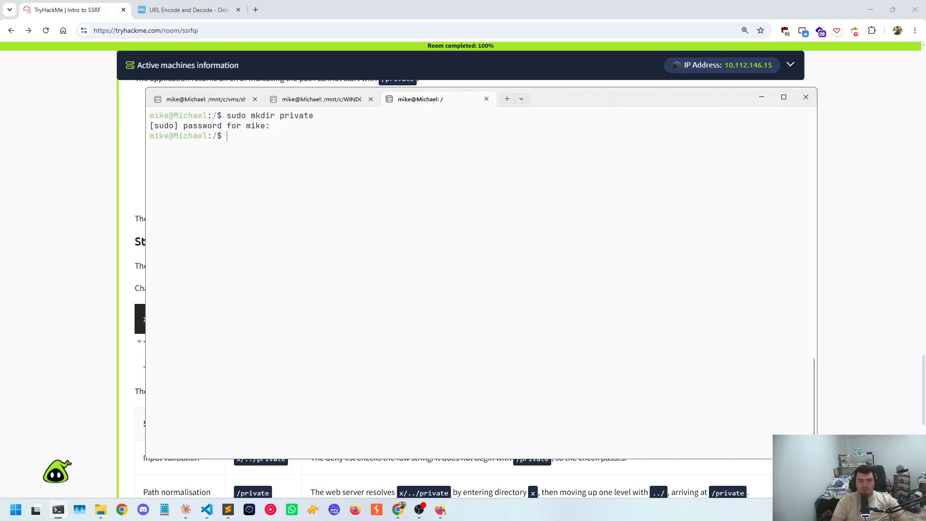
Enter /private, list its contents with ls and ls -la, return to the root directory, and clear the terminal
type("cd private")
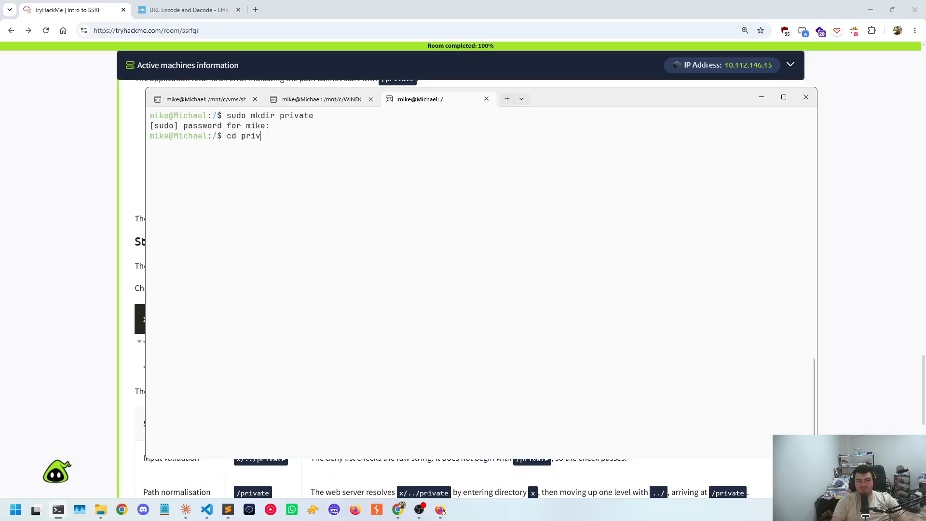
key("Return")
type("ls")
key("Return")
type("l")
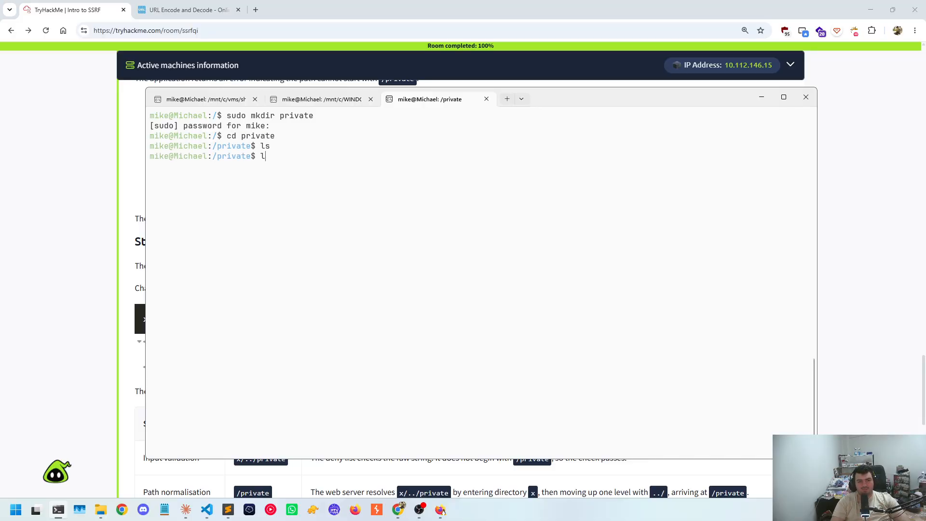
type("s -la")
key("Return")
type("cd ../")
key("Return")
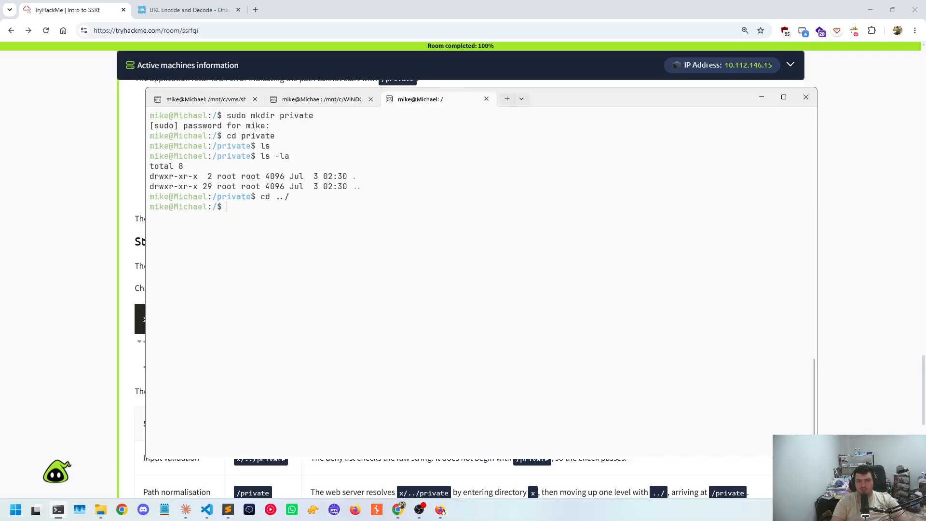
key("ctrl+l")
Discard the mistyped sudocd command and try to change into x/../private from the root directory
type("sudocd")
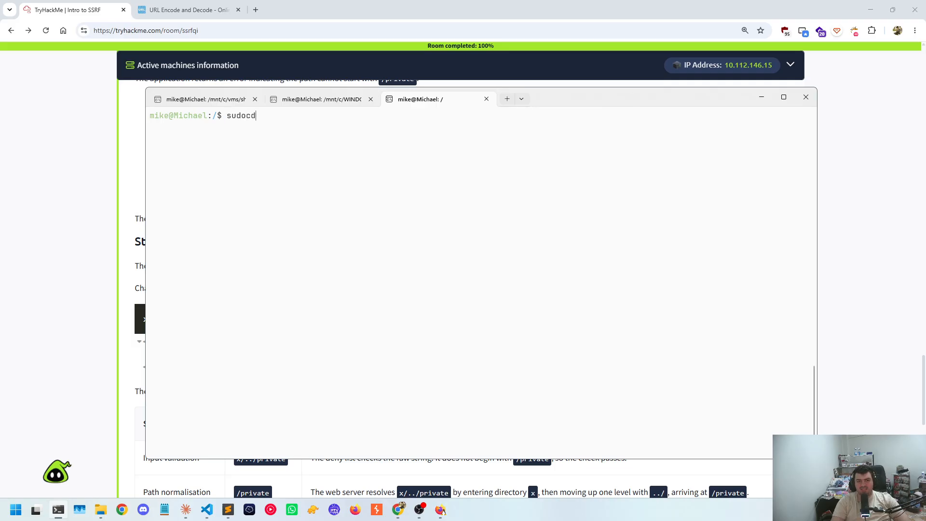
key("ctrl+c")
type("cd x")
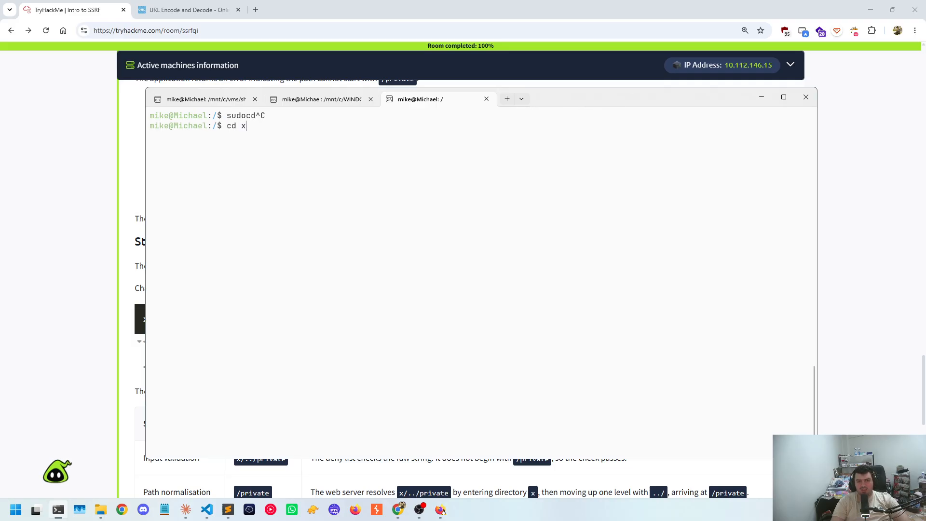
type("/../private")
key("Return")
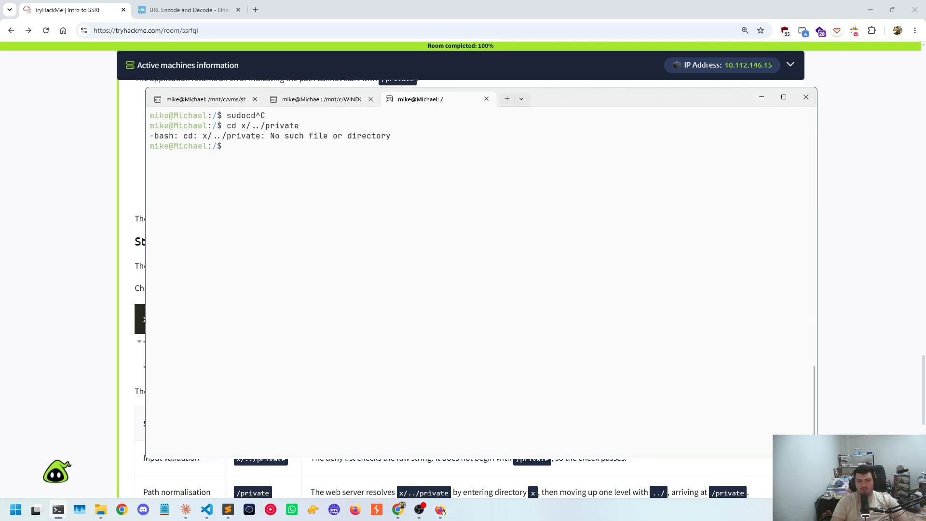
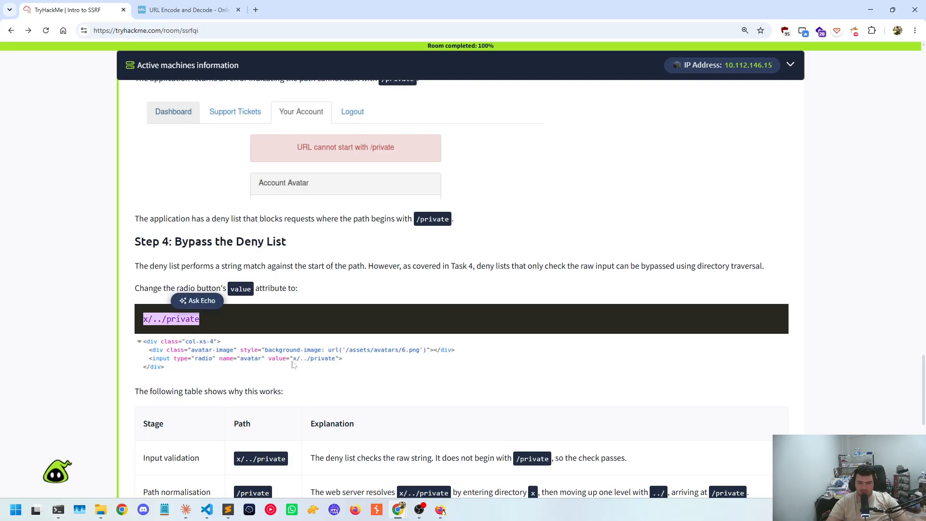
Switch to the terminal to review the x/../private attempt, and return to the Intro to SSRF room to review the end of Task 5
key("alt+Tab")
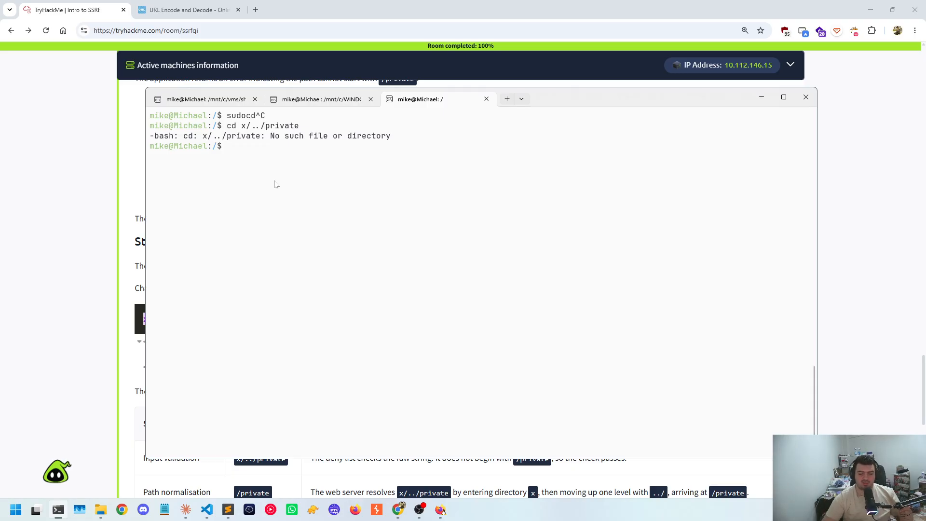
key("alt+Tab")
scroll(659, 378, "down", 10)
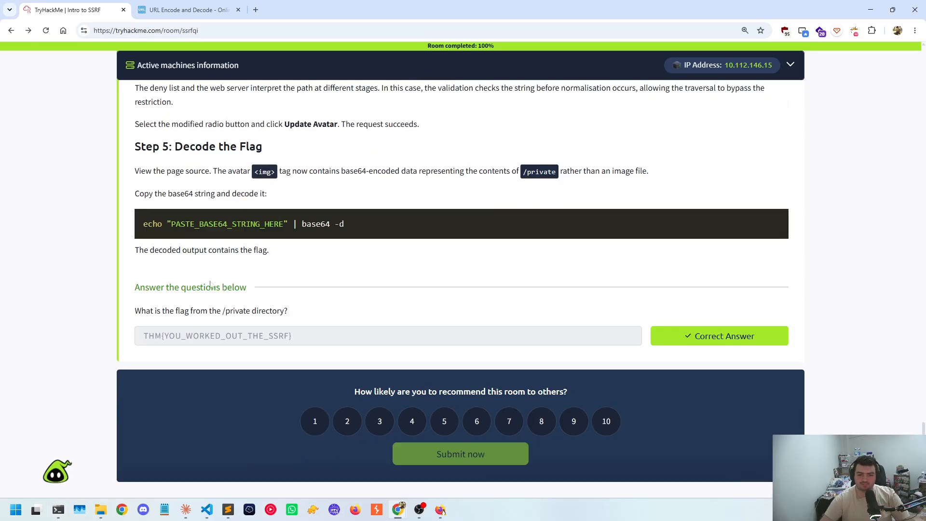
scroll(331, 353, "up", 10)
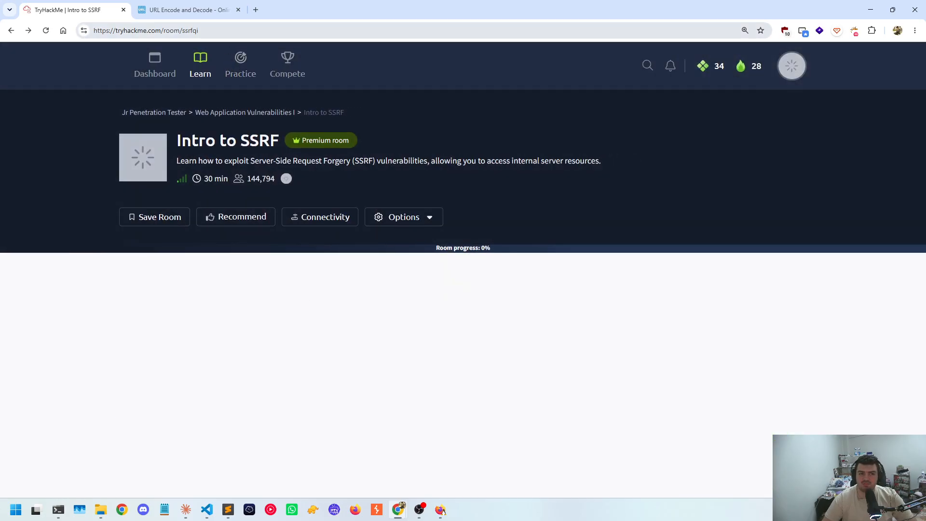
Go forward to the Intro to SSRF congratulations page and review its completion summary and sharing section
left_click(277, 33)
left_click(28, 30)
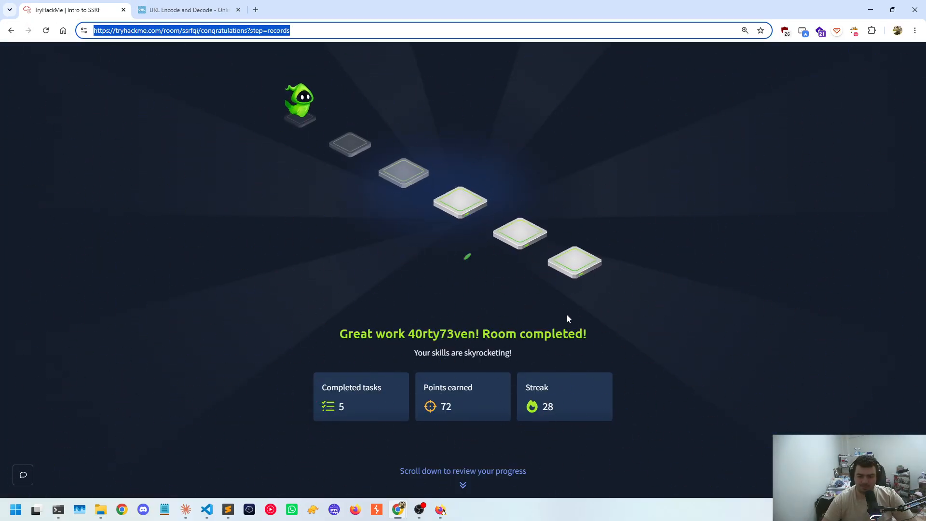
scroll(567, 317, "down", 5)
scroll(515, 250, "down", 5)
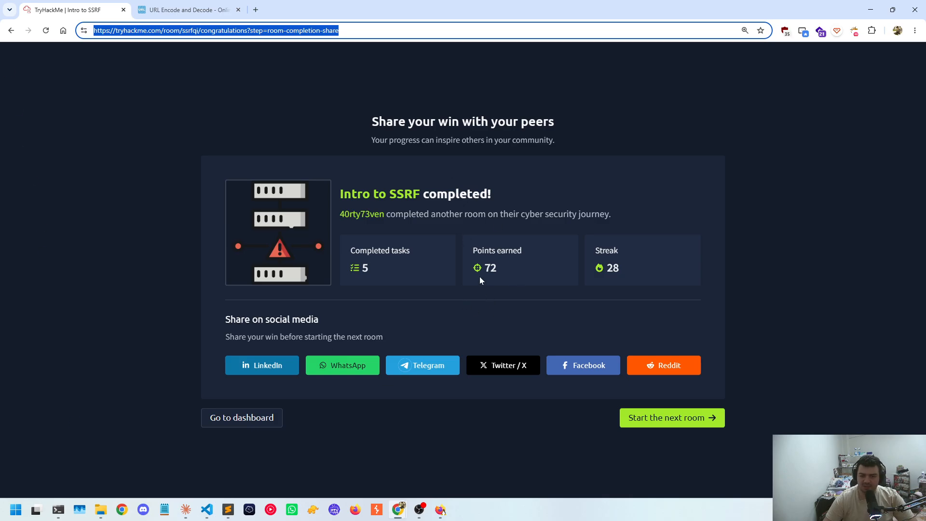
scroll(473, 266, "up", 3)
scroll(473, 266, "down", 3)
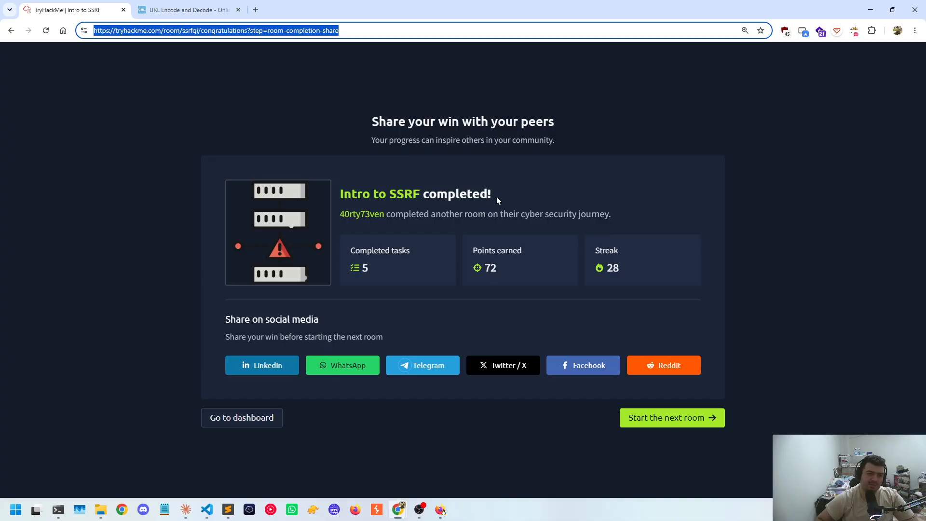
scroll(497, 197, "up", 5)
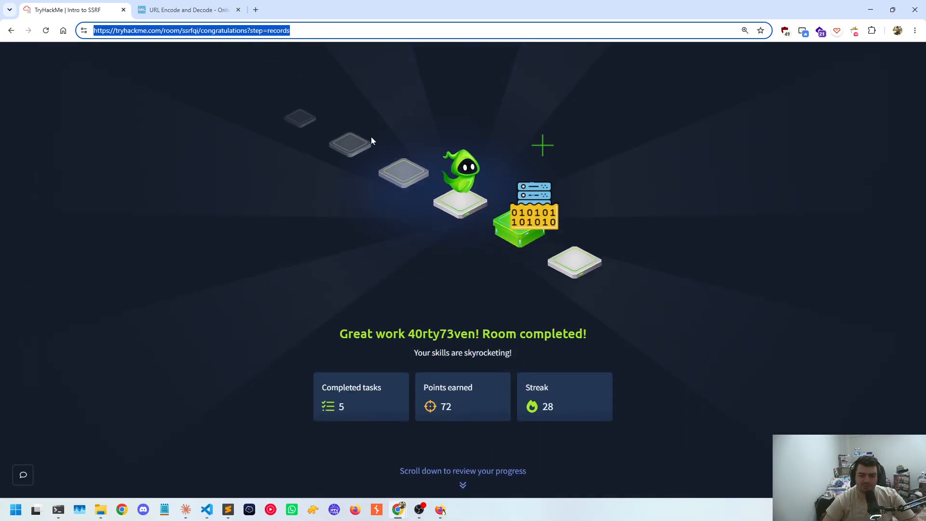
scroll(377, 144, "down", 5)
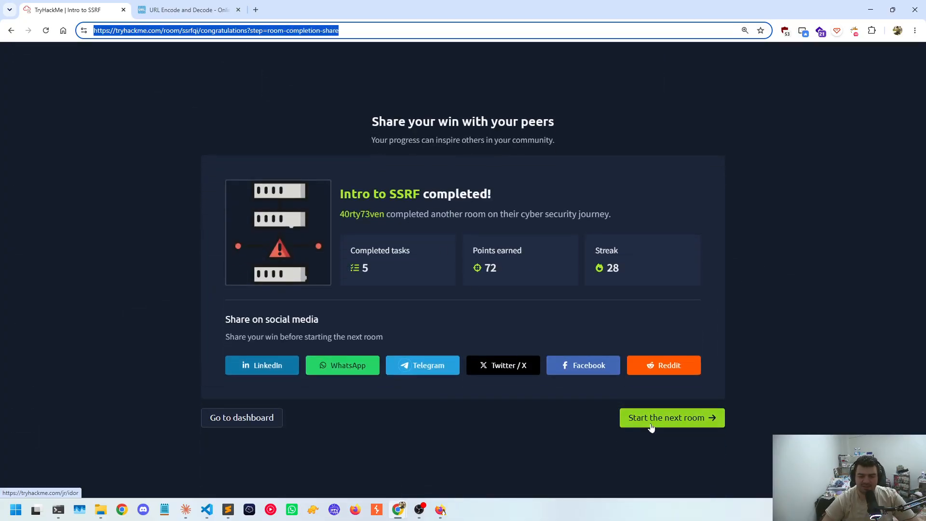
Open and join the next room, IDOR, and close the URL Encode and Decode page
left_click(651, 428)
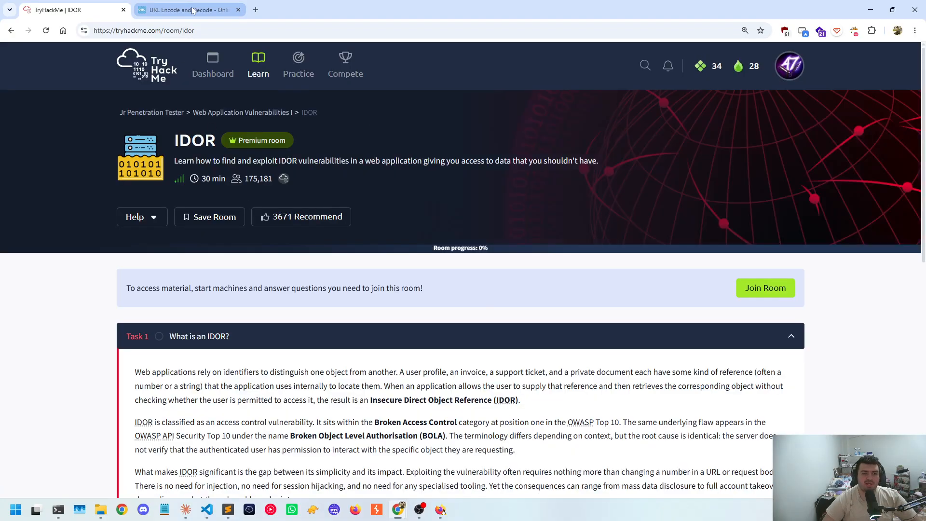
middle_click(193, 10)
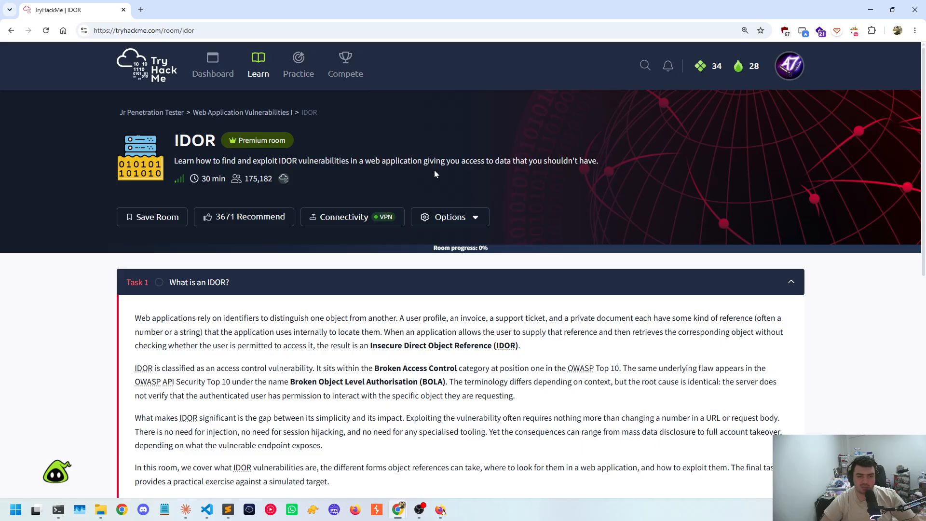
left_click_drag(173, 141, 205, 141)
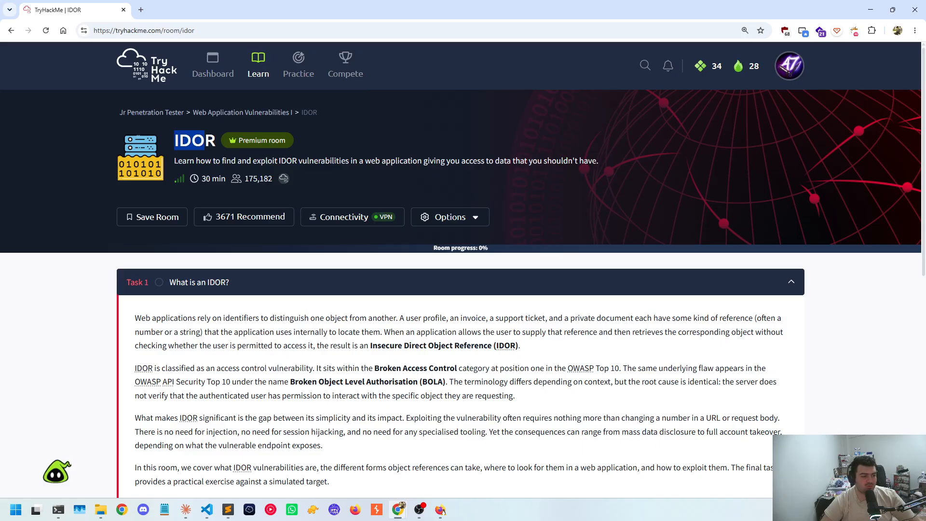